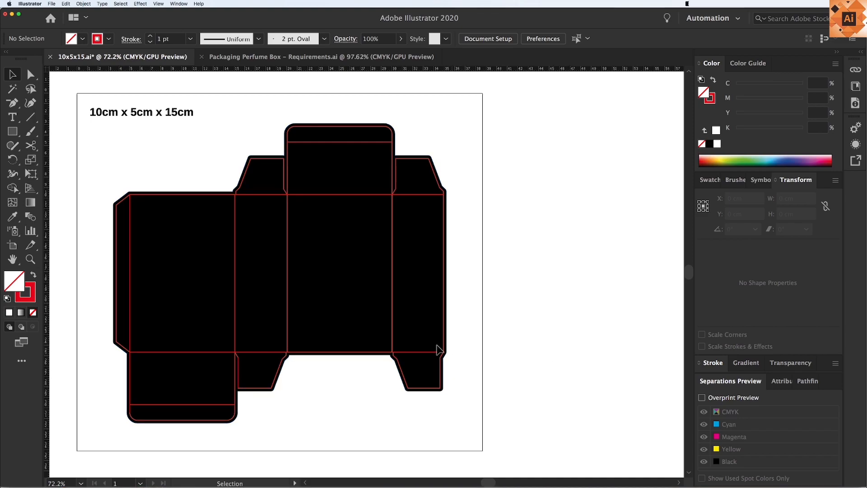
Switch to the Packaging Perfume Box – Requirements document and examine the ingredients, caution and flammable text block up close
key(v)
scroll(445, 348, down, 2)
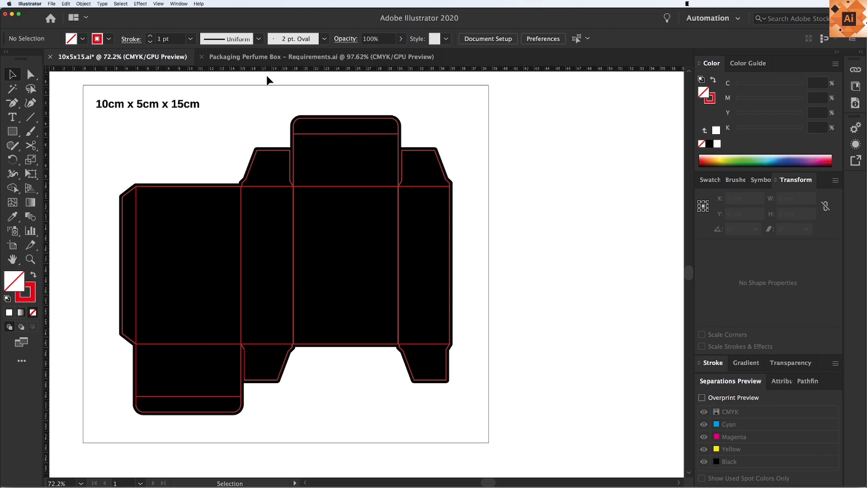
click(268, 59)
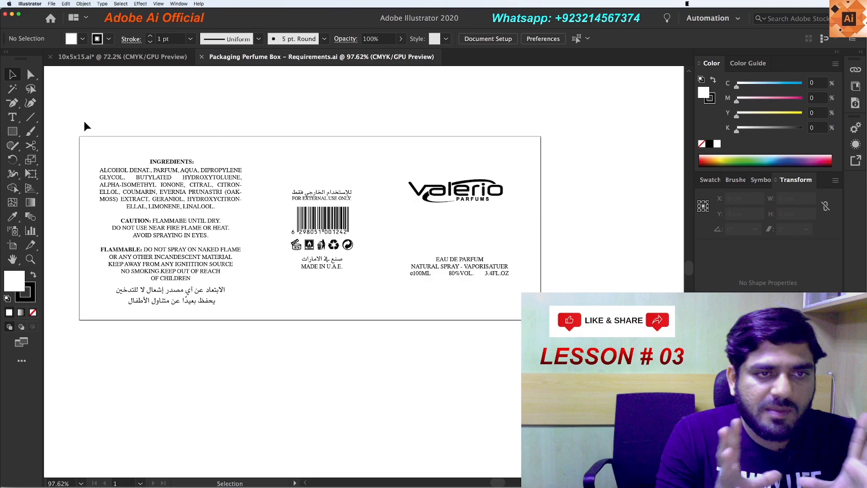
drag(90, 133, 212, 316)
key(F19)
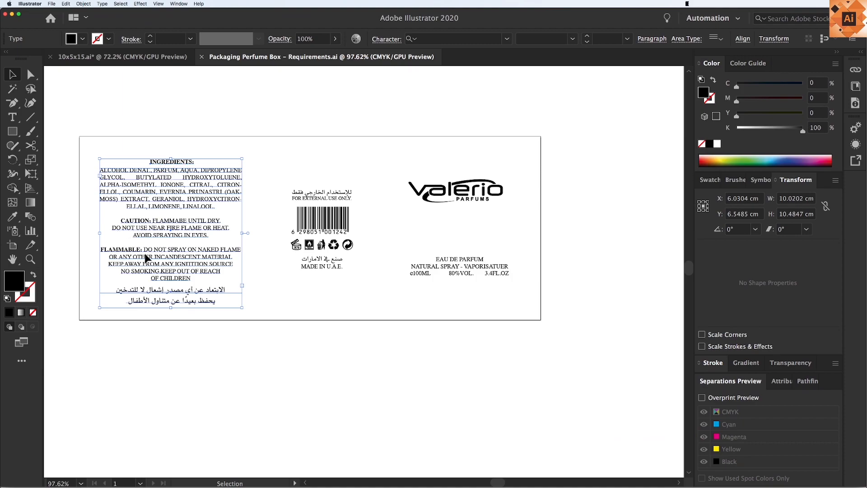
click(186, 325)
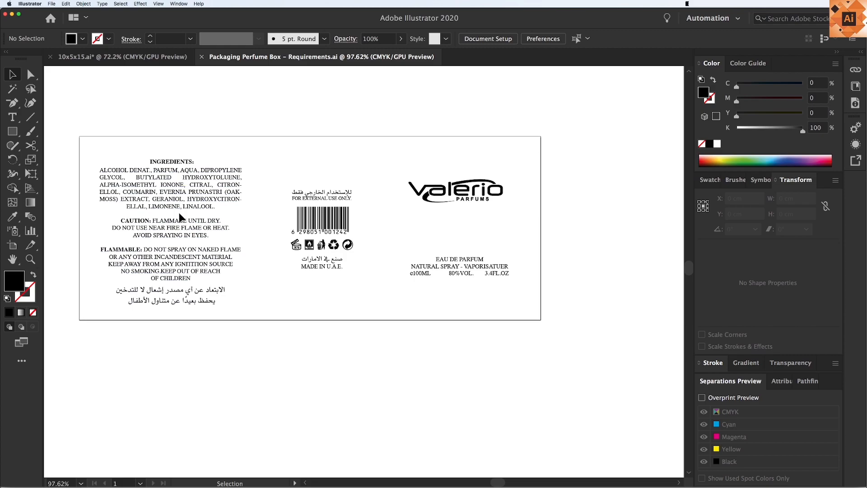
key(z)
drag(71, 116, 426, 397)
key(v)
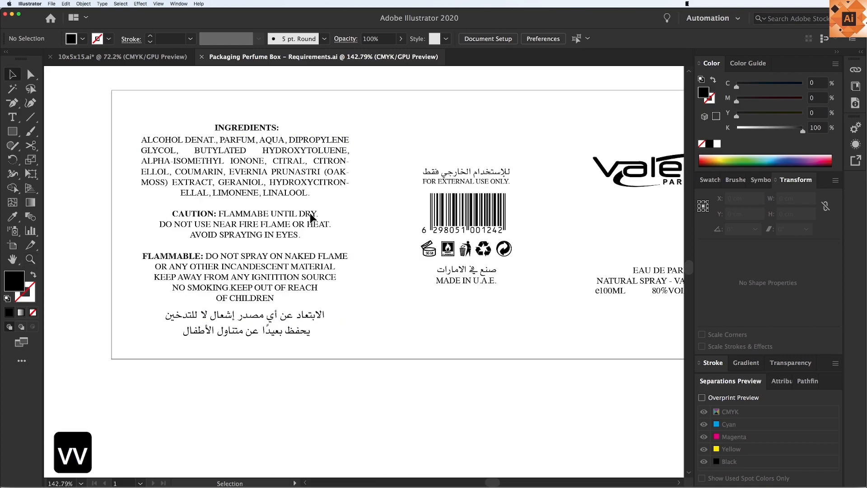
Examine the barcode group with its external-use text, packaging symbols and origin line
scroll(292, 318, right, 5)
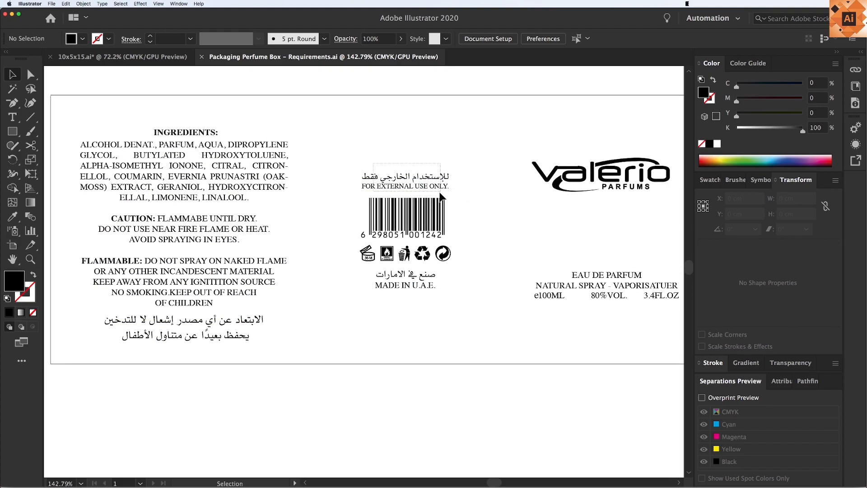
click(389, 197)
click(464, 231)
key(v)
key(space)
drag(534, 318, 448, 317)
drag(289, 156, 378, 326)
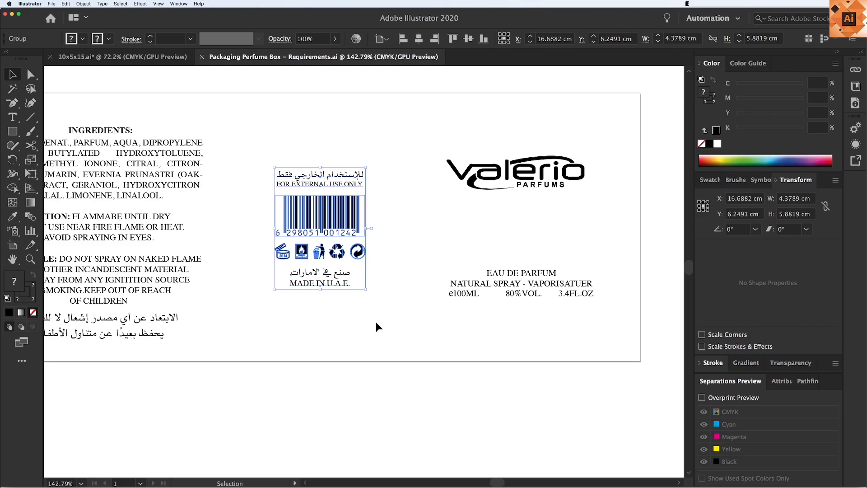
Zoom in on the front-panel content and select the Valerio Parfums logo to inspect it
key(super+minus)
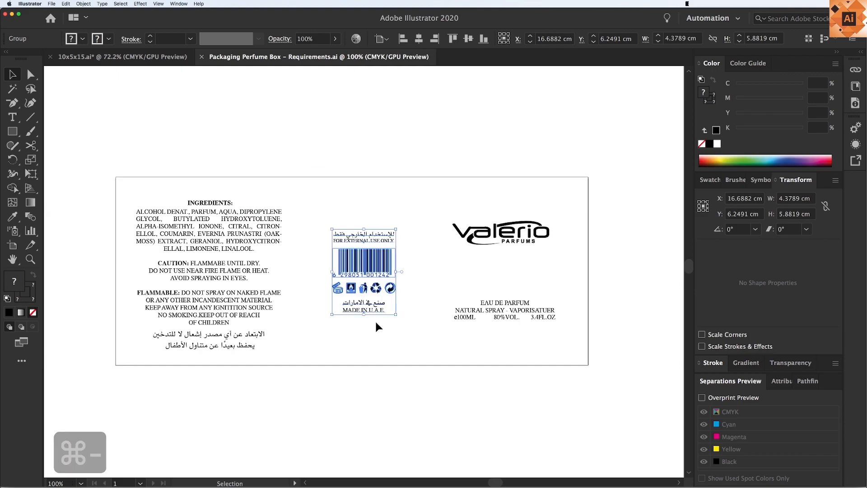
key(F19)
key(z)
drag(296, 163, 620, 414)
key(v)
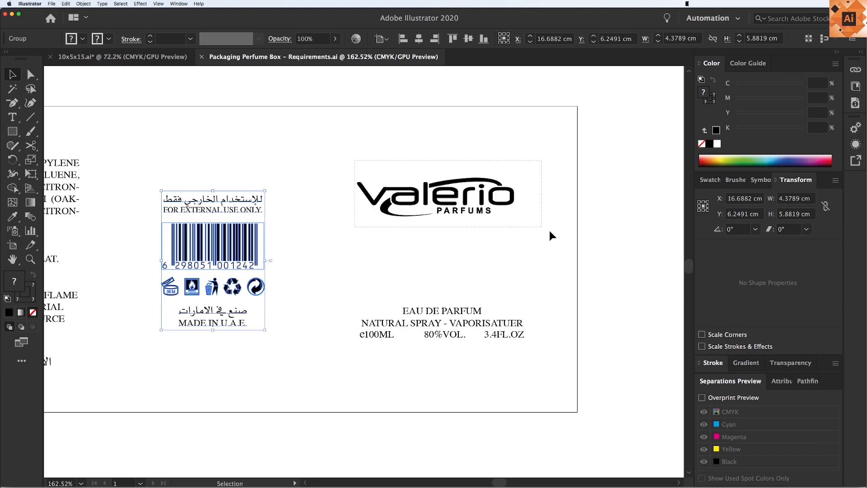
click(495, 204)
drag(353, 150, 538, 248)
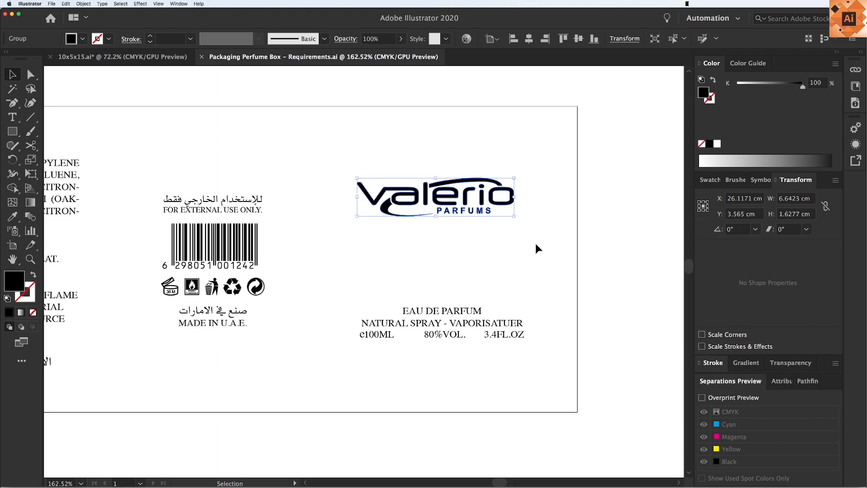
key(F18)
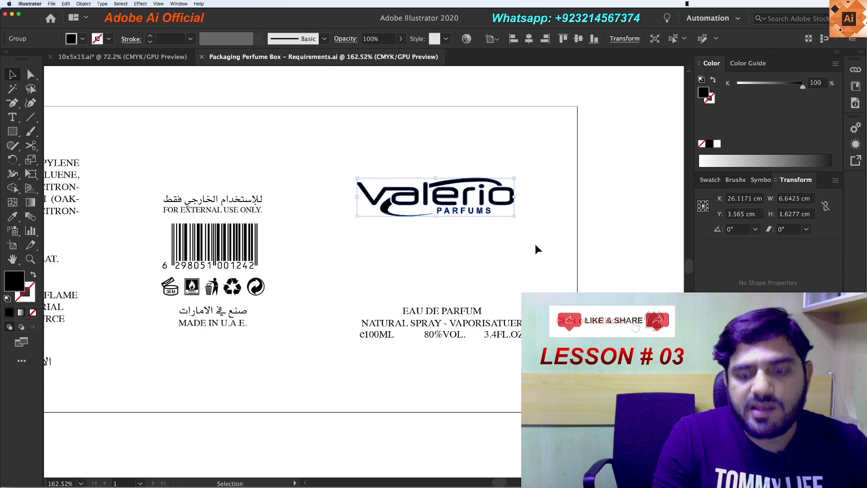
Inspect the Eau de Parfum product text below the logo and bring the entire requirements artboard back into view
key(F19)
click(441, 339)
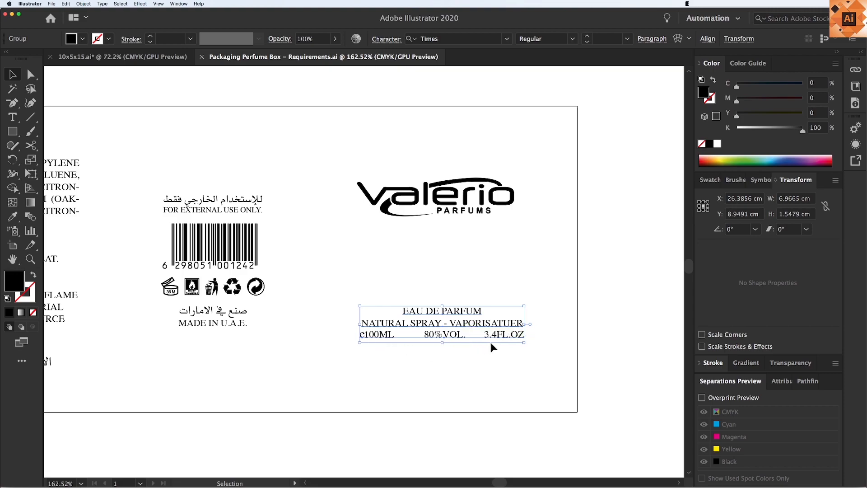
click(486, 361)
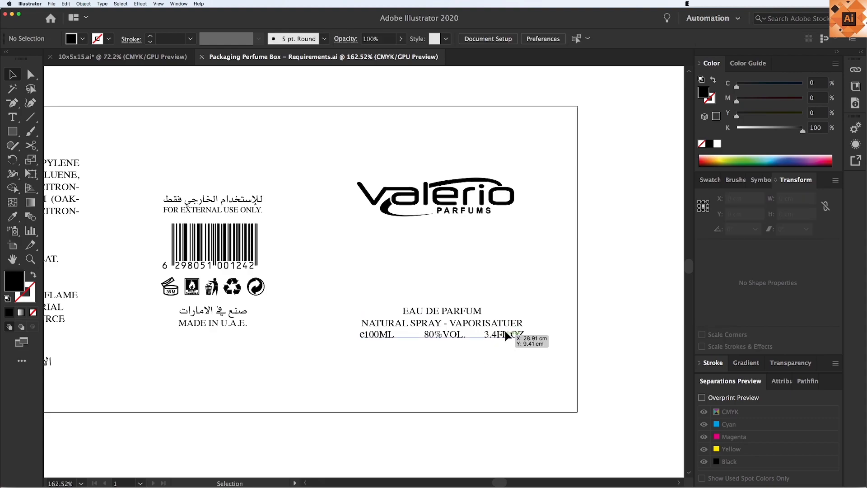
key(super+minus)
key(super+minus)
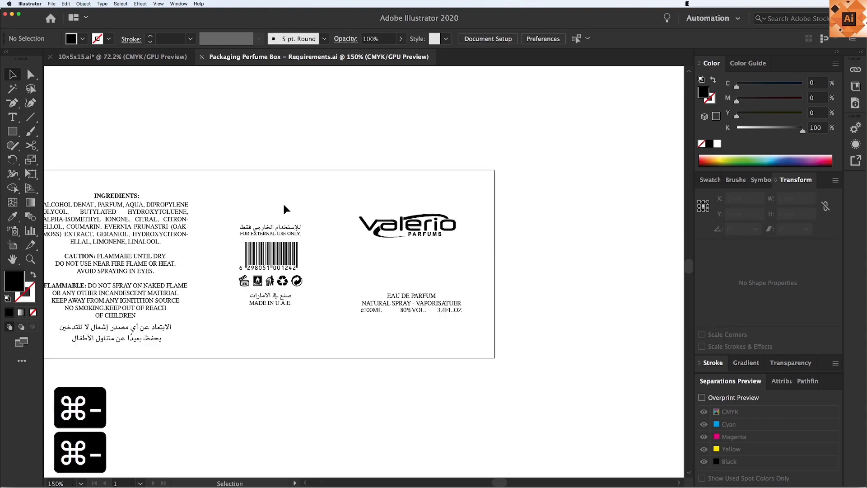
drag(238, 196, 303, 168)
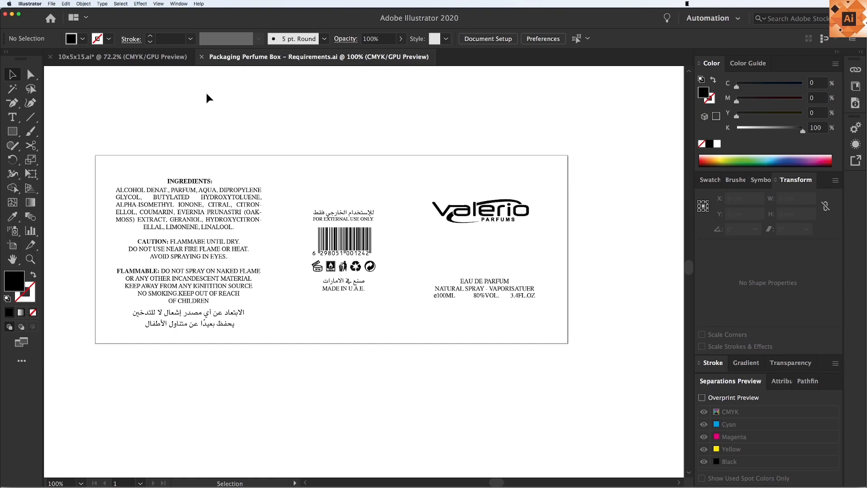
Return to the 10x5x15.ai document and look over the perfume box dieline
click(169, 63)
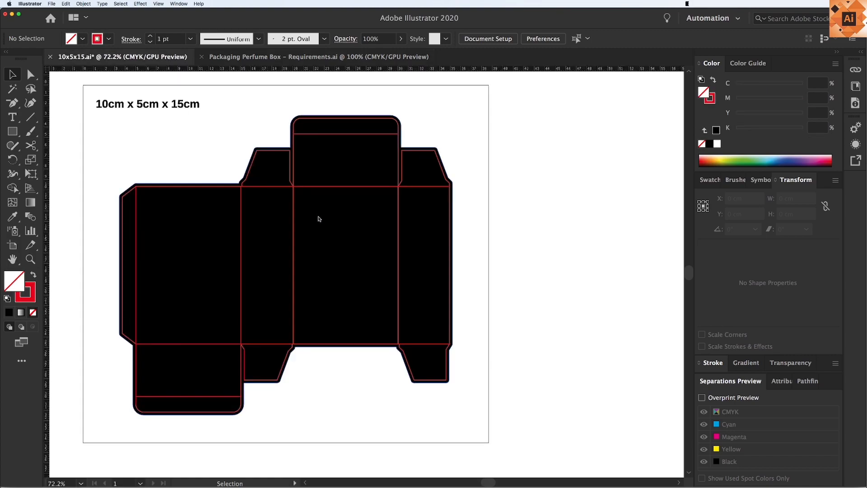
drag(461, 232, 440, 233)
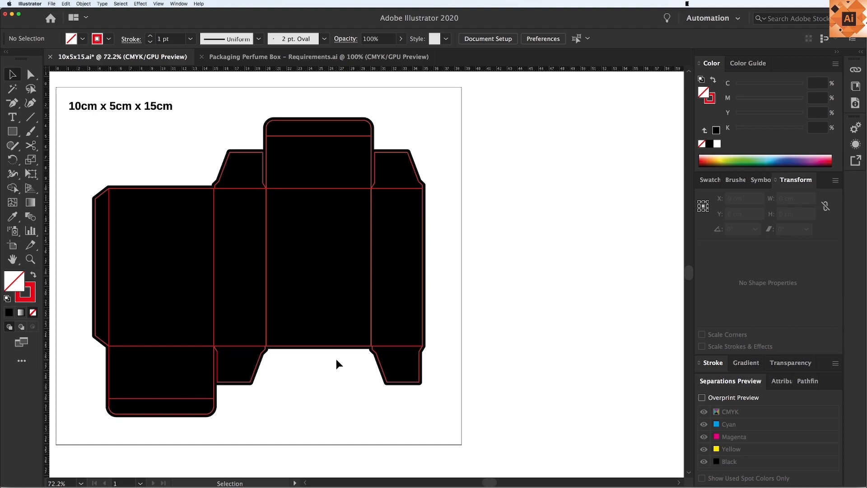
key(F19)
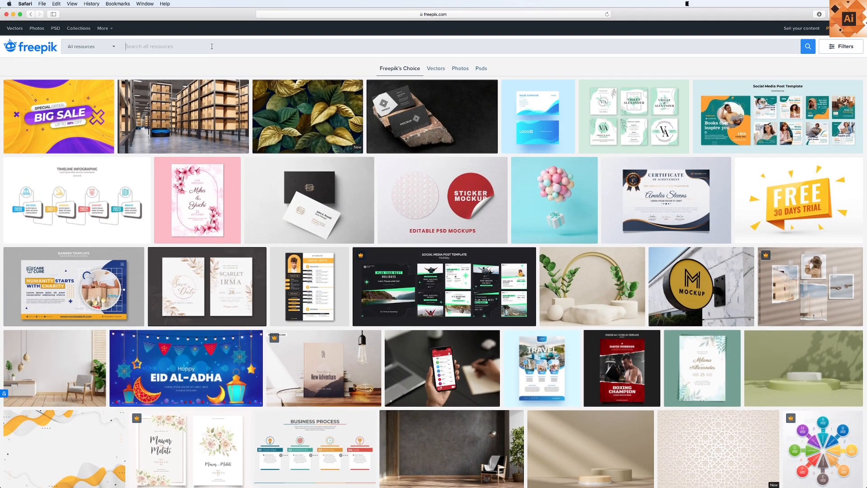
Search Freepik in Safari for "luxury", browse the results and go to the second page
text(luxury)
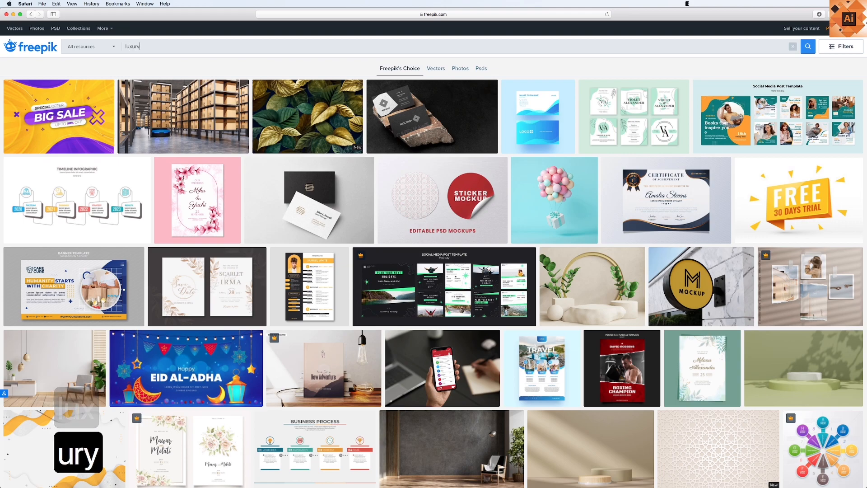
key(Return)
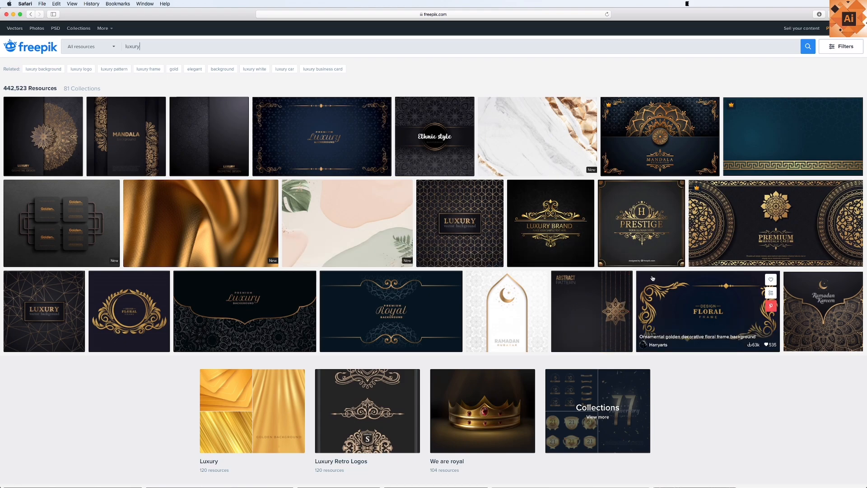
scroll(619, 328, down, 3)
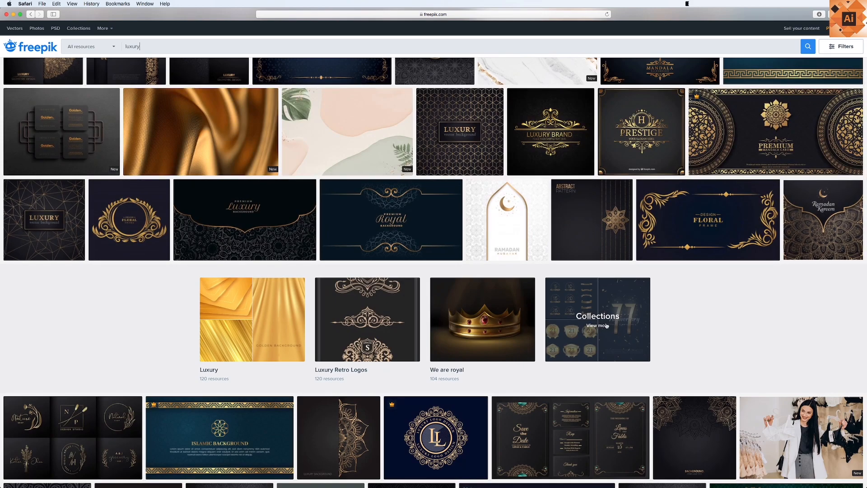
scroll(466, 265, down, 3)
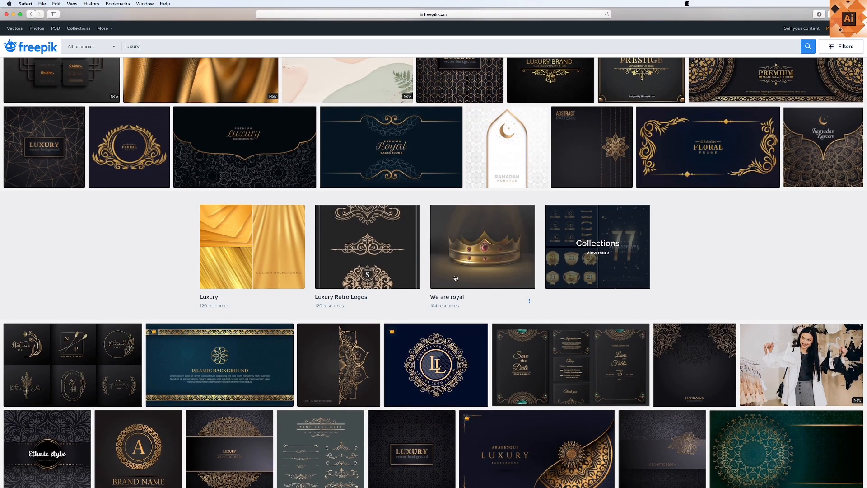
scroll(468, 267, down, 3)
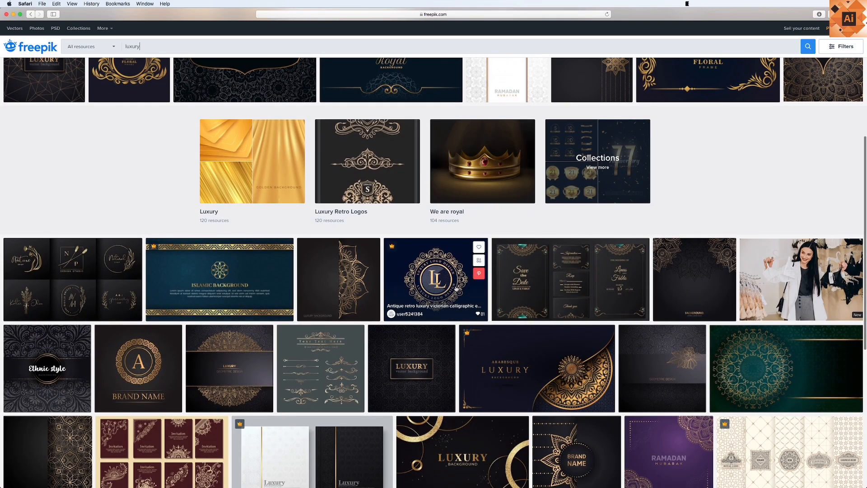
scroll(456, 289, down, 6)
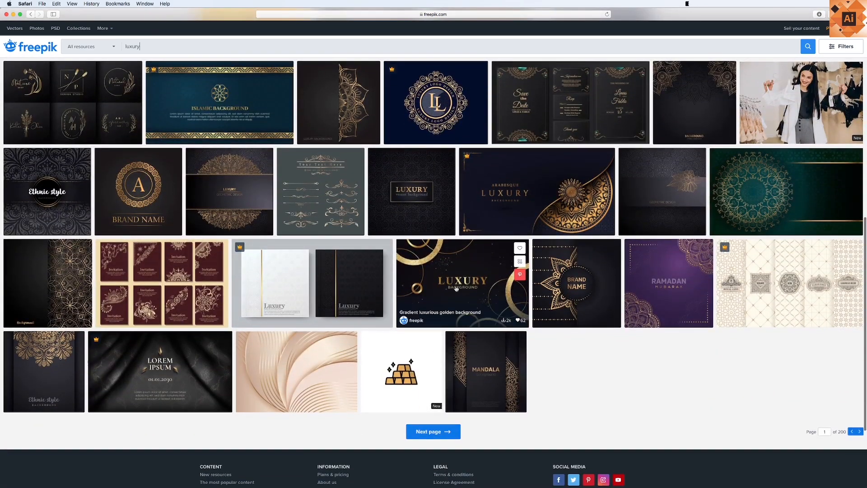
click(444, 439)
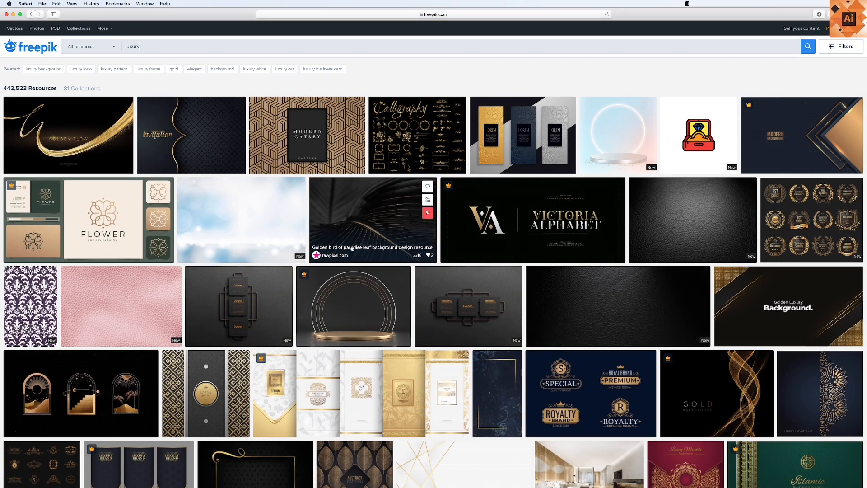
Find the vector with three dark and gold Luxury Brand panels in the results and download it
scroll(422, 339, down, 3)
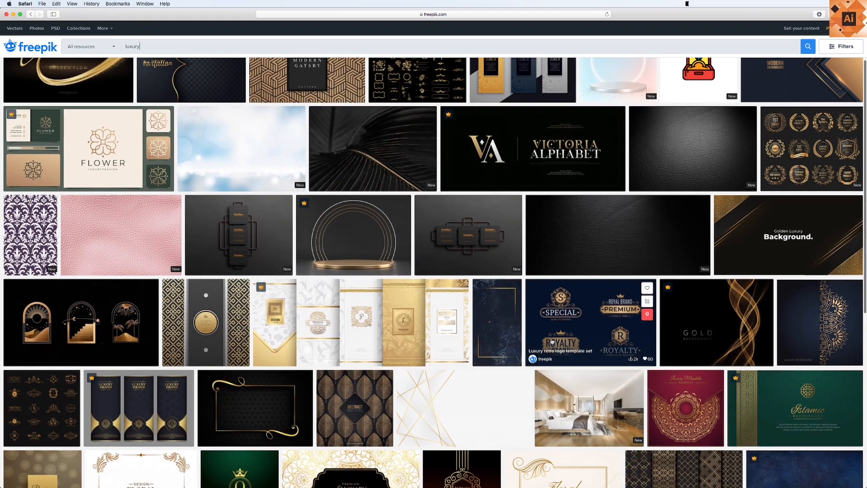
scroll(549, 343, down, 3)
scroll(548, 343, down, 3)
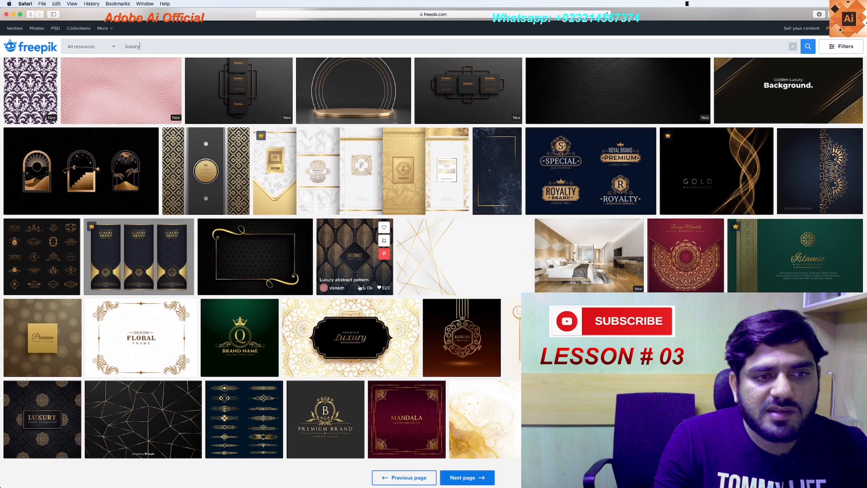
scroll(214, 290, down, 2)
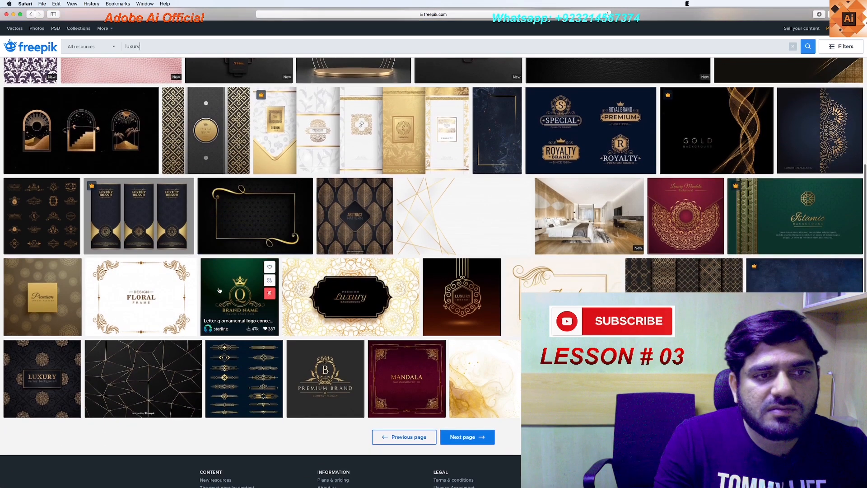
click(155, 216)
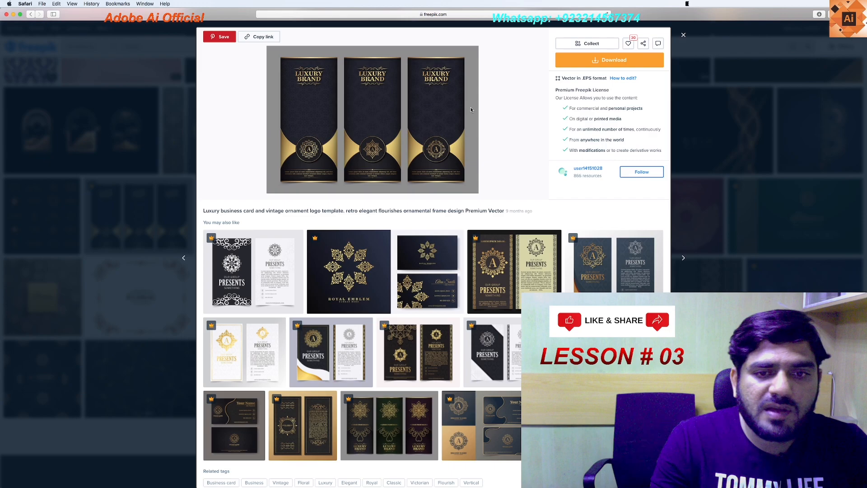
key(F19)
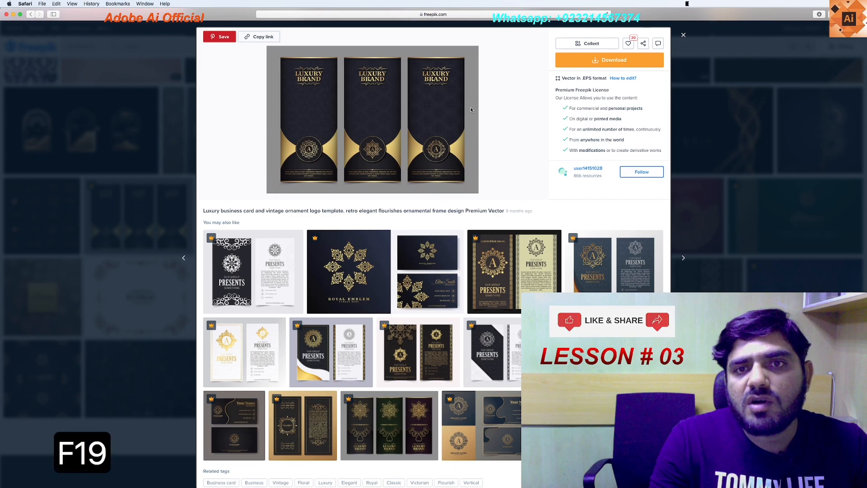
click(608, 62)
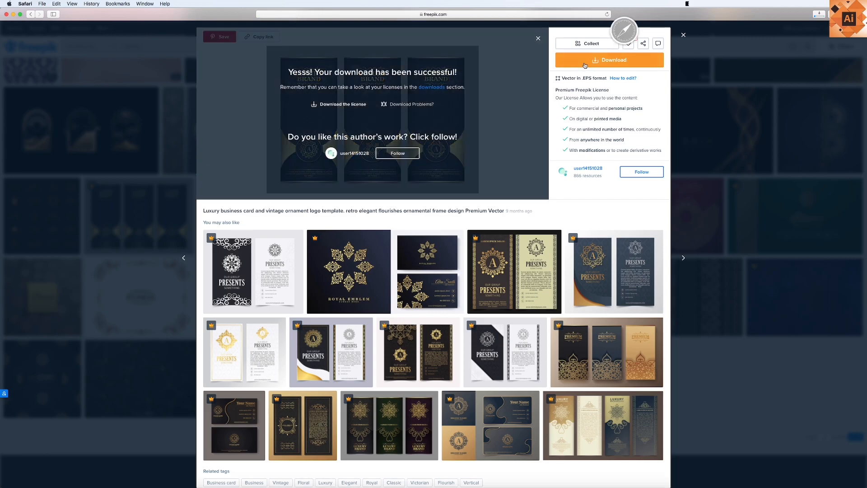
Open the downloaded luxury business card template folder in Finder and enlarge its window to fill the screen
click(820, 14)
right_click(748, 46)
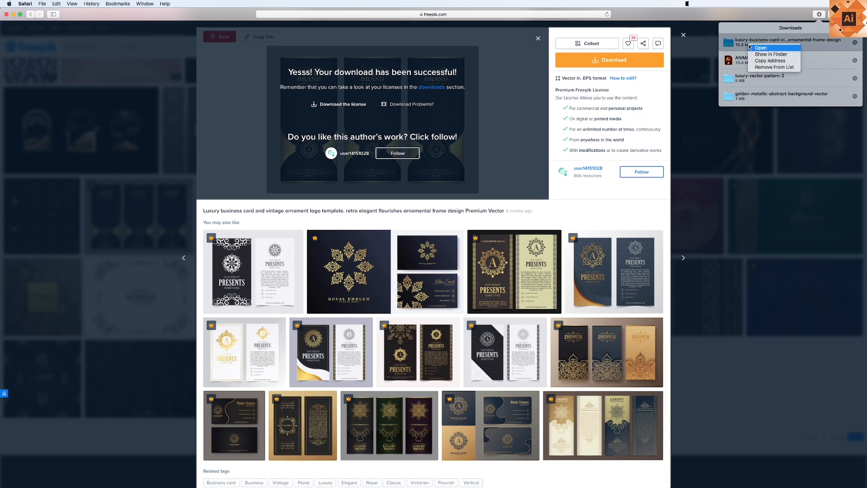
click(763, 48)
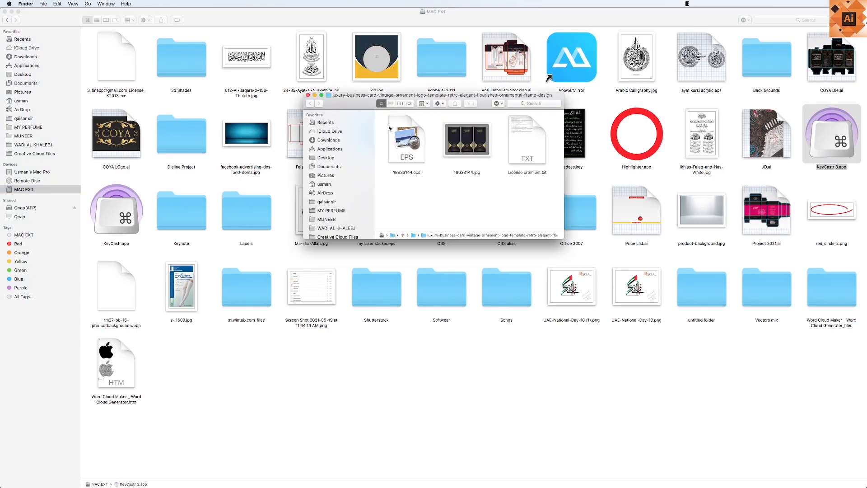
drag(304, 92, 1, 3)
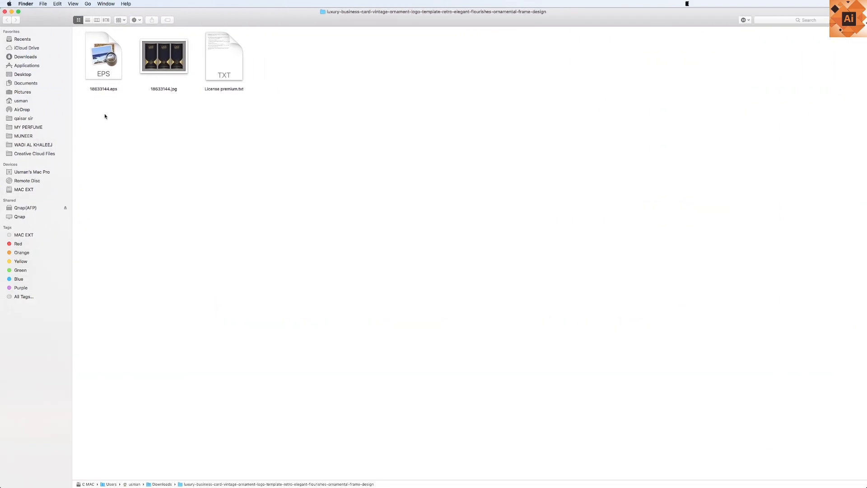
Open 18633144.eps in Adobe Illustrator 2020 and frame its three Luxury Brand panels
right_click(102, 81)
mouse_move(140, 89)
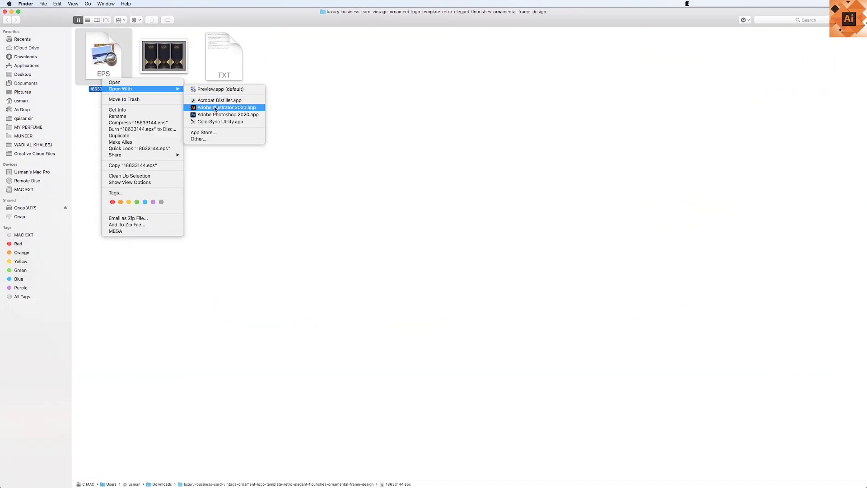
click(214, 107)
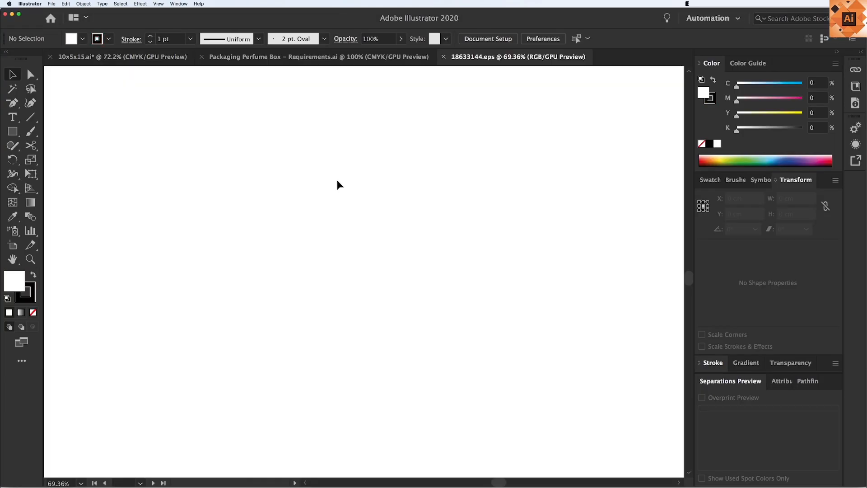
key(v)
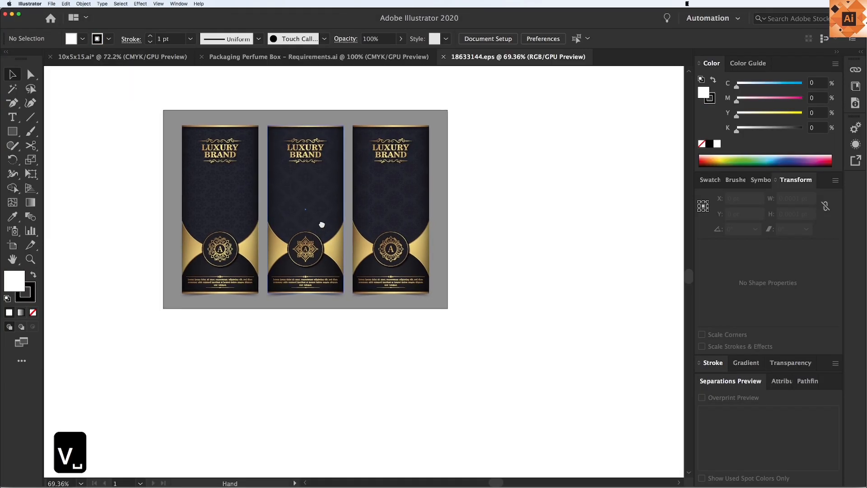
key(z)
key(z)
click(589, 391)
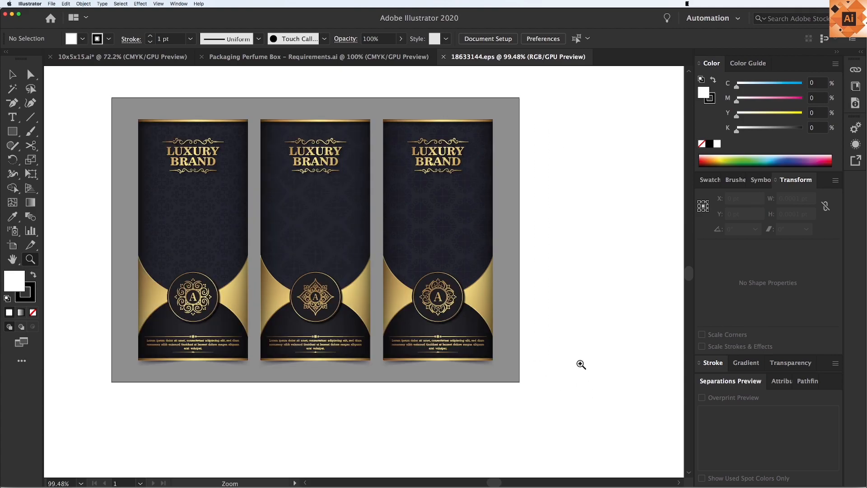
Check the panel artwork in outline mode, return to preview and unlock all objects
key(super+y)
key(super+y)
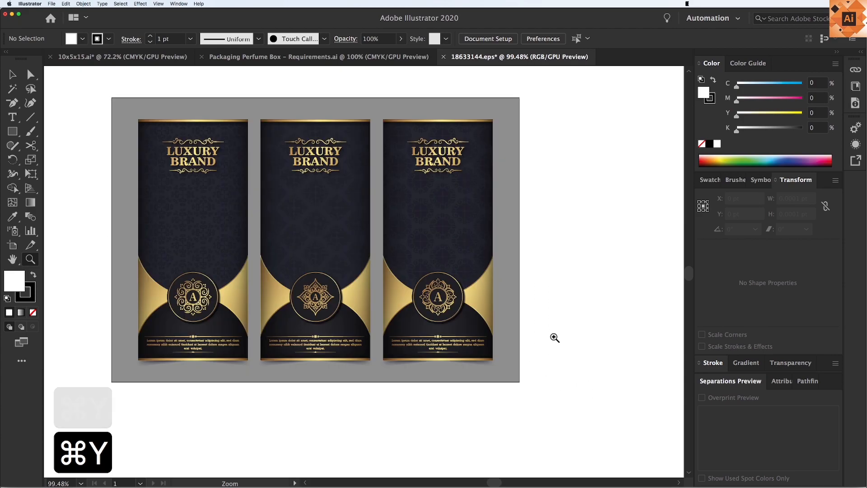
key(alt+super+2)
key(v)
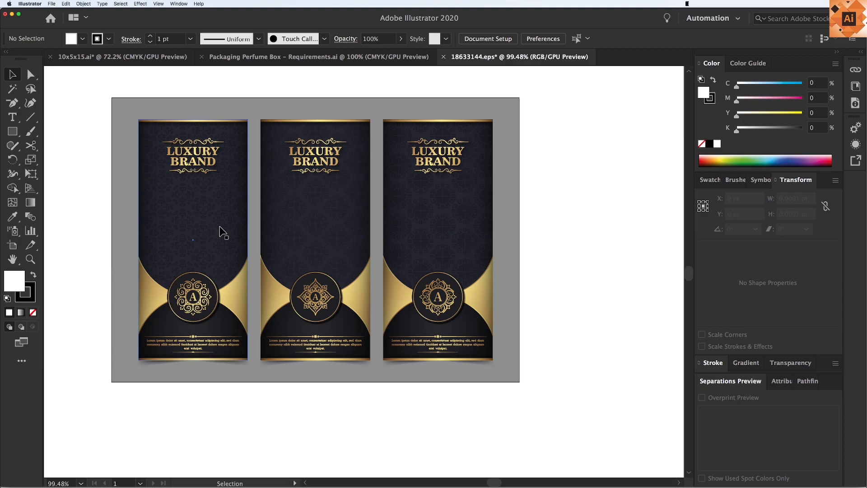
key(F18)
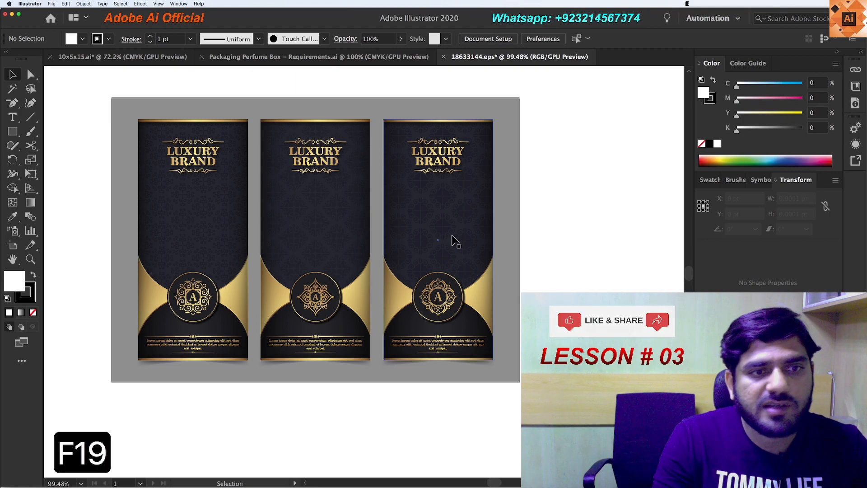
Ungroup the whole three-panel artwork and clear the selection
click(210, 262)
right_click(208, 252)
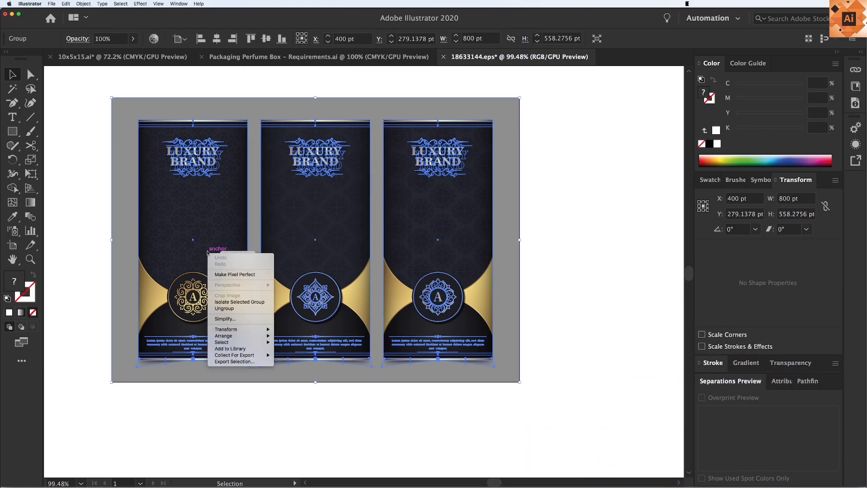
click(165, 278)
click(78, 226)
Delete the 50% opacity gradient rectangle that covers the first Luxury Brand panel
click(195, 242)
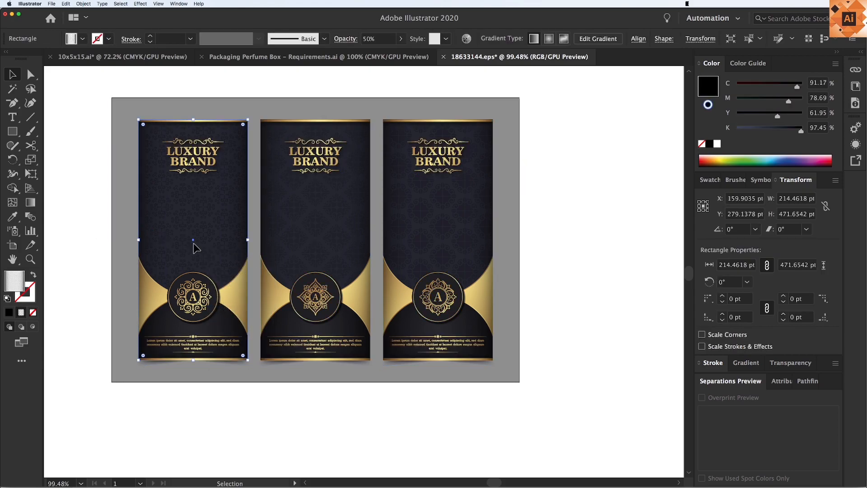
drag(195, 242, 180, 240)
key(cmd+z)
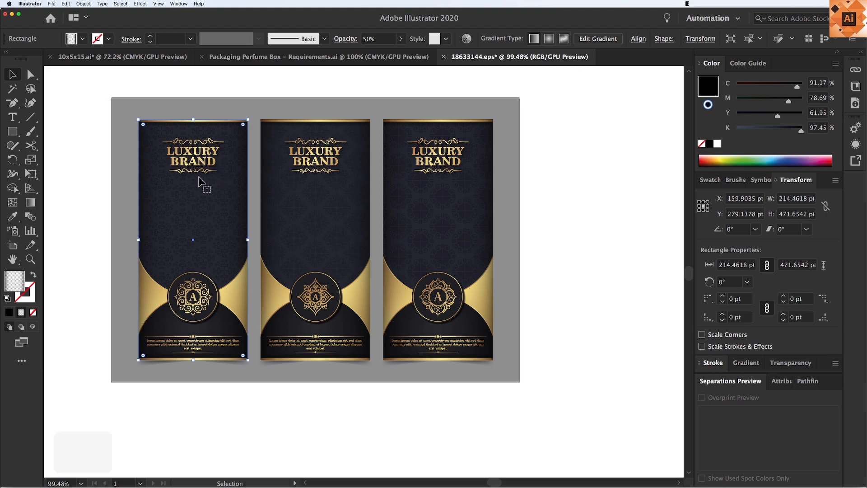
key(Delete)
Copy the first panel's background group into the 10x5x15.ai document and place it beside the dieline
drag(202, 184, 155, 222)
key(cmd+z)
key(cmd+z)
key(cmd+c)
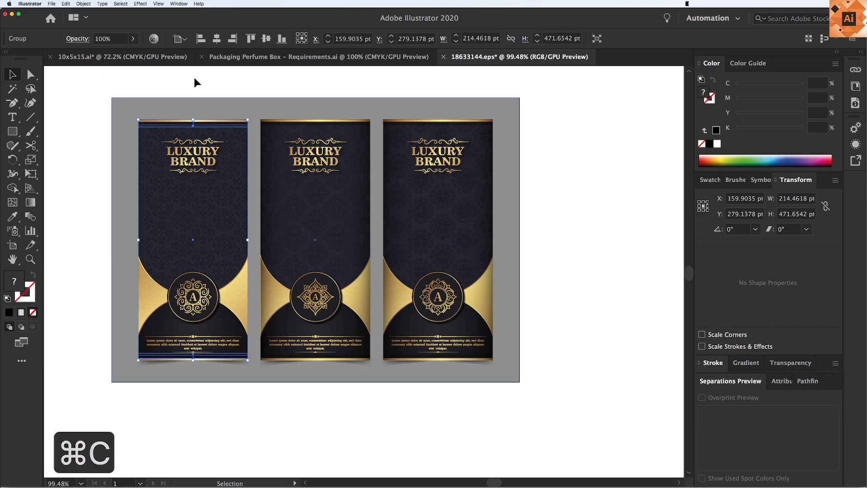
click(170, 59)
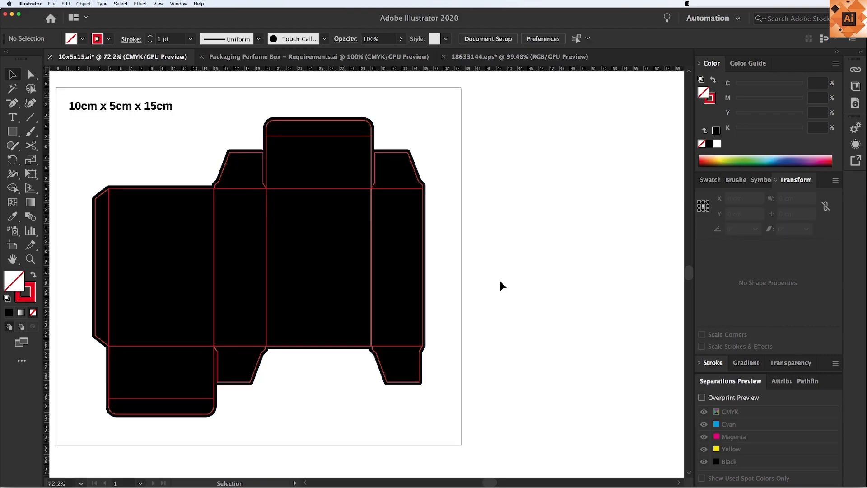
key(cmd+v)
drag(370, 260, 478, 258)
click(573, 341)
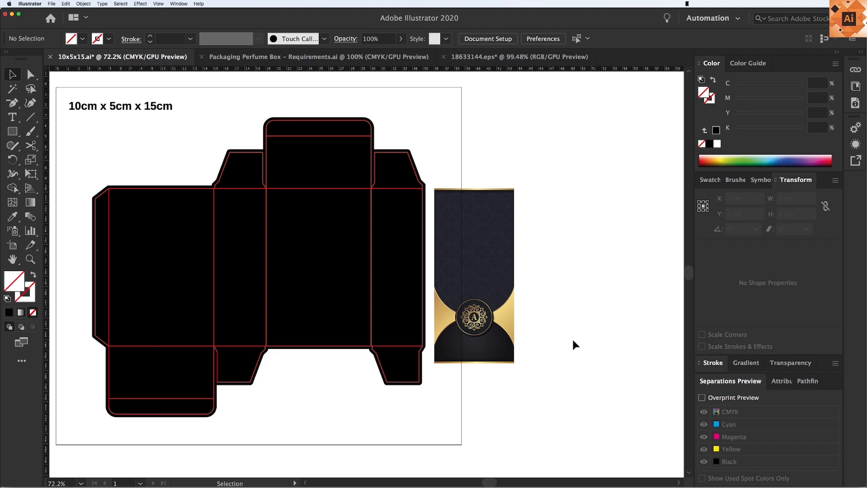
Move the pasted panel farther from the dieline, off the artboard, and ungroup it
key(z)
drag(183, 135, 601, 410)
drag(439, 271, 439, 279)
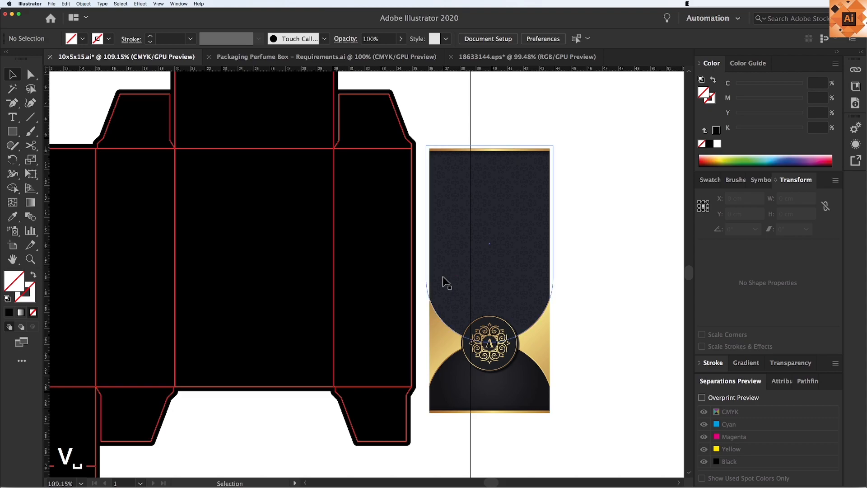
drag(489, 244, 552, 242)
right_click(551, 242)
click(570, 299)
click(626, 293)
drag(577, 216, 508, 216)
key(super+z)
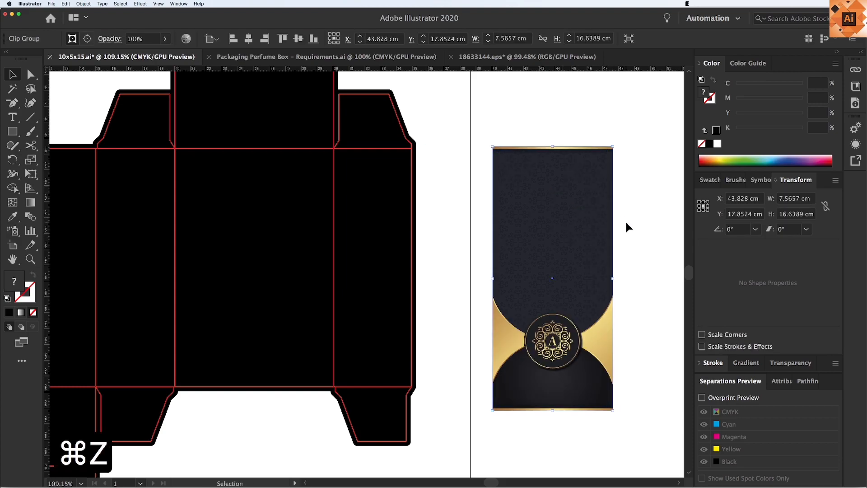
click(626, 224)
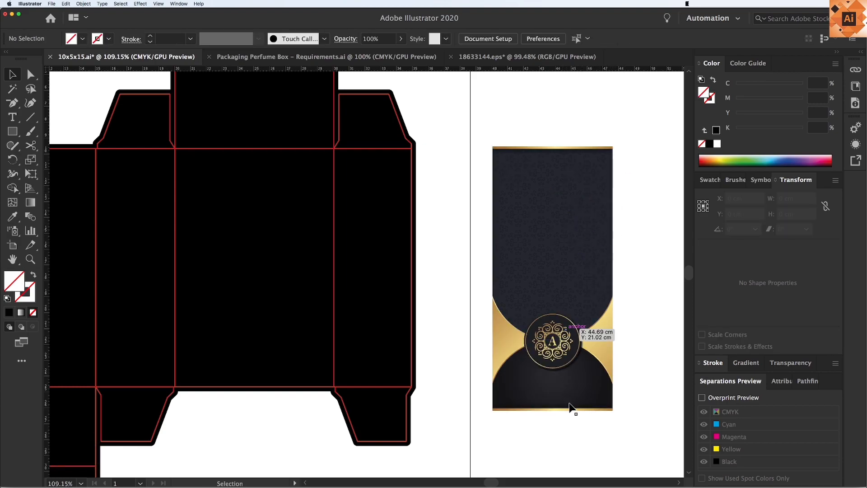
Move the gold strip from the panel's lower edge onto the dieline's bottom fold line, flush with the last side panel's outer edge
drag(590, 410, 542, 421)
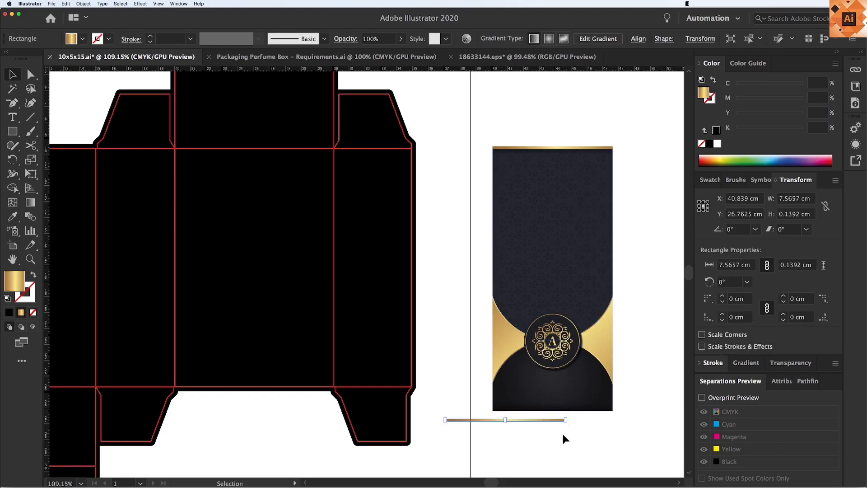
key(super+z)
click(611, 428)
drag(592, 411, 402, 386)
key(v)
key(space)
drag(320, 396, 466, 388)
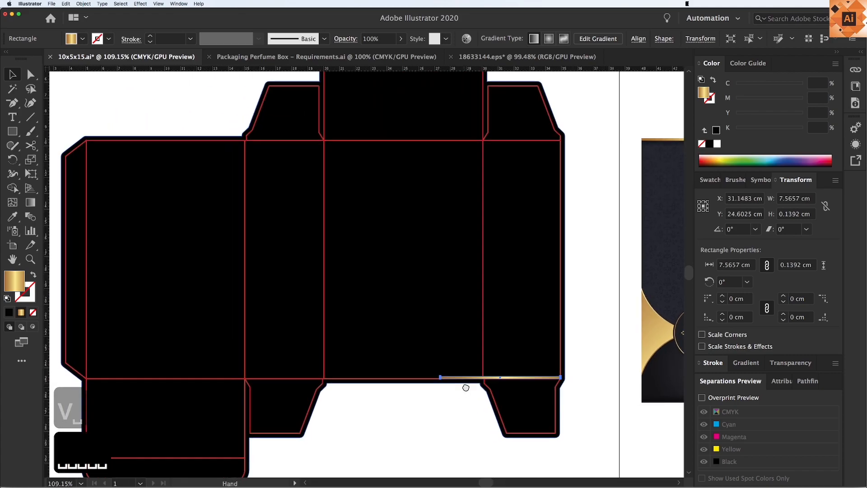
click(443, 419)
scroll(432, 399, down, 1)
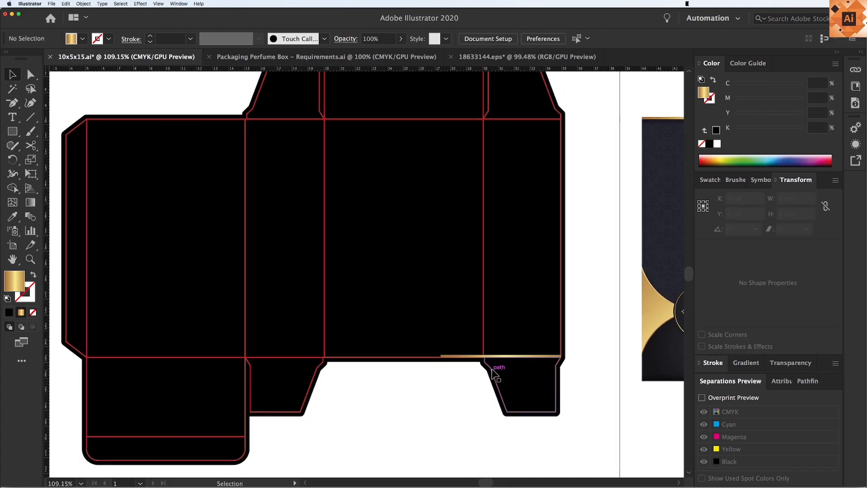
Stretch the gold strip into a band about 30.6 cm wide and 0.86 cm high across the box's side panels
click(468, 357)
drag(500, 356, 500, 344)
drag(441, 348, 80, 348)
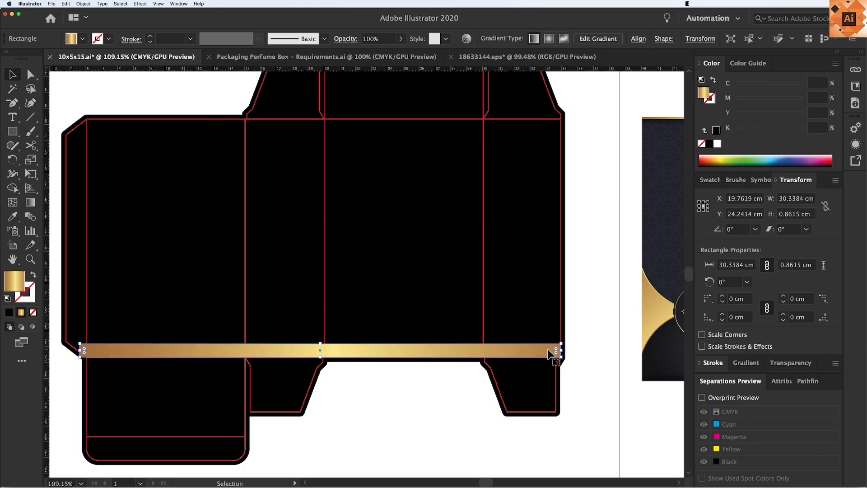
drag(559, 350, 563, 351)
key(v)
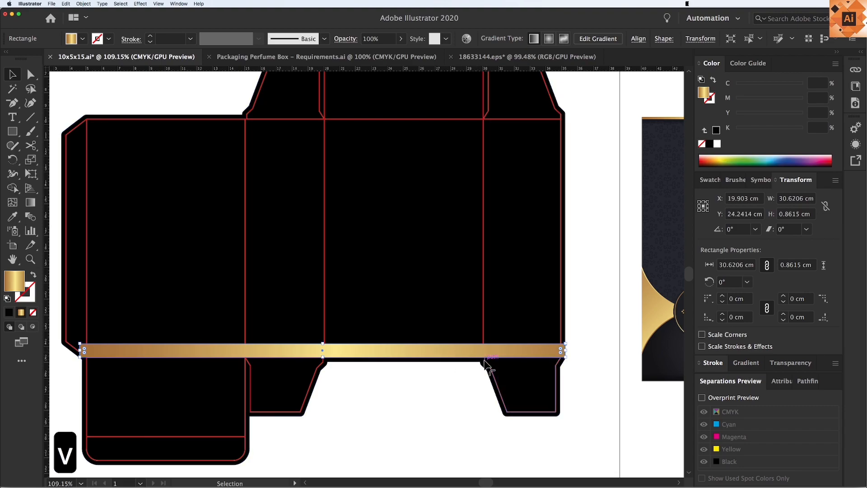
Bring the red dieline group to the front of the gold band
drag(482, 364, 435, 380)
click(438, 396)
click(451, 374)
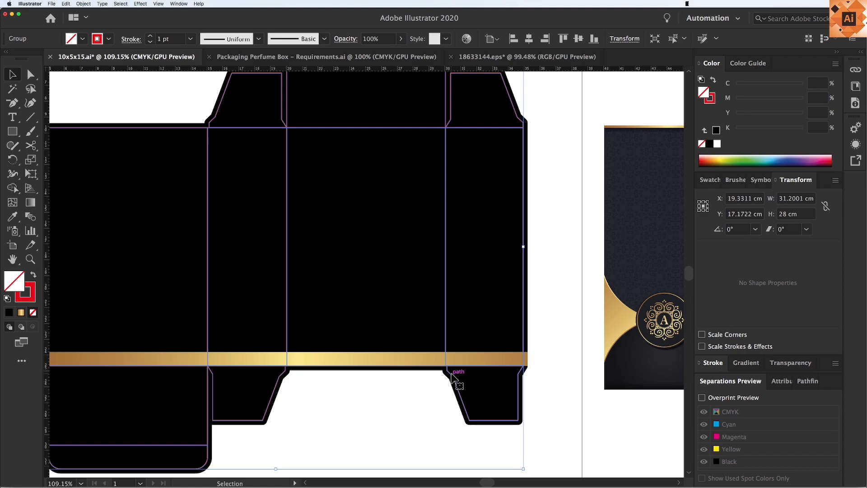
key(shift+super+bracketright)
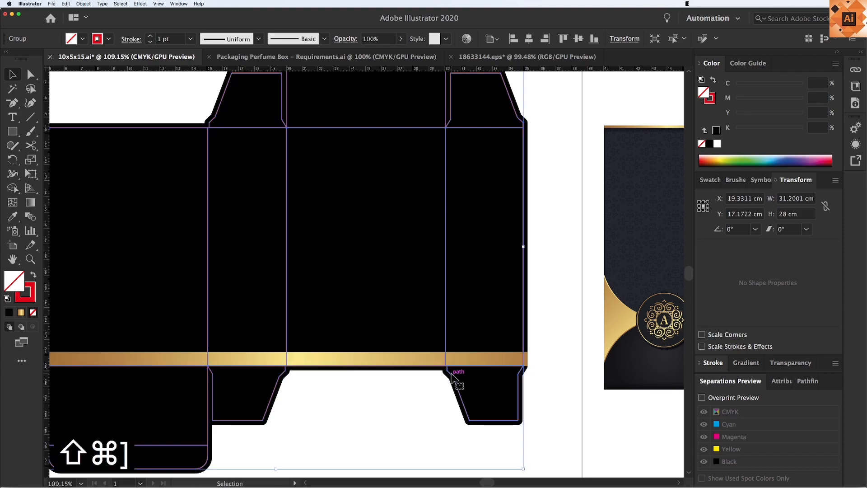
click(427, 394)
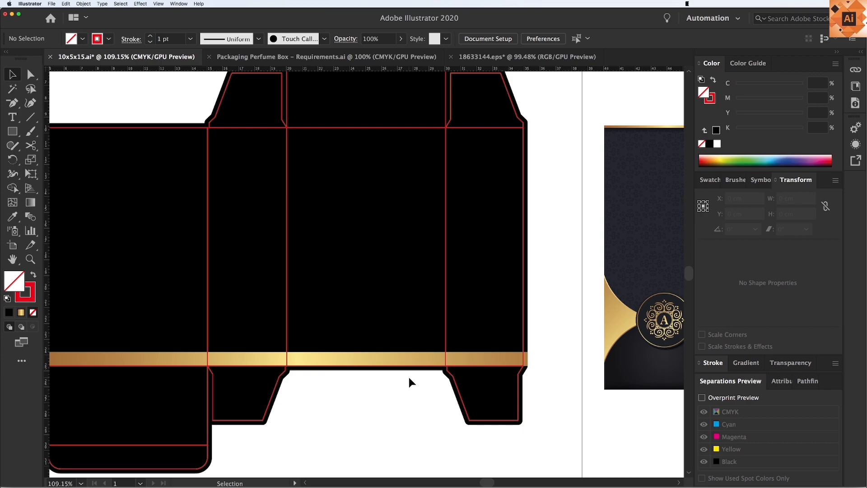
drag(518, 378, 518, 384)
click(546, 390)
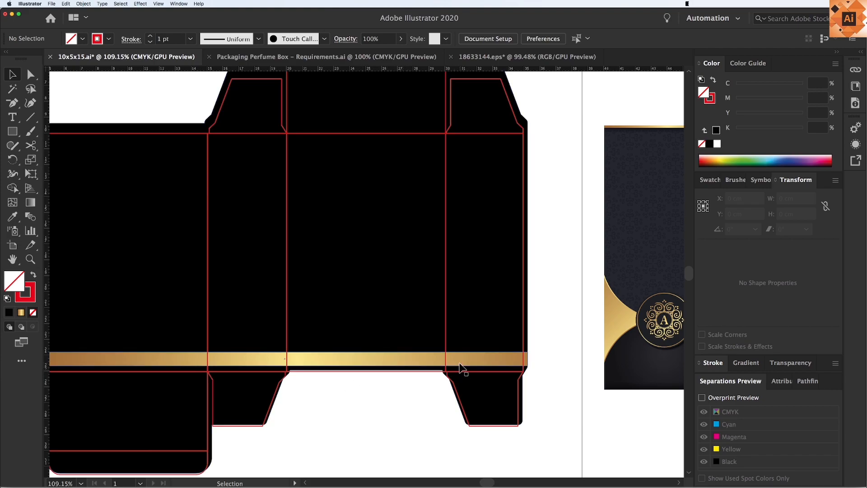
key(super+z)
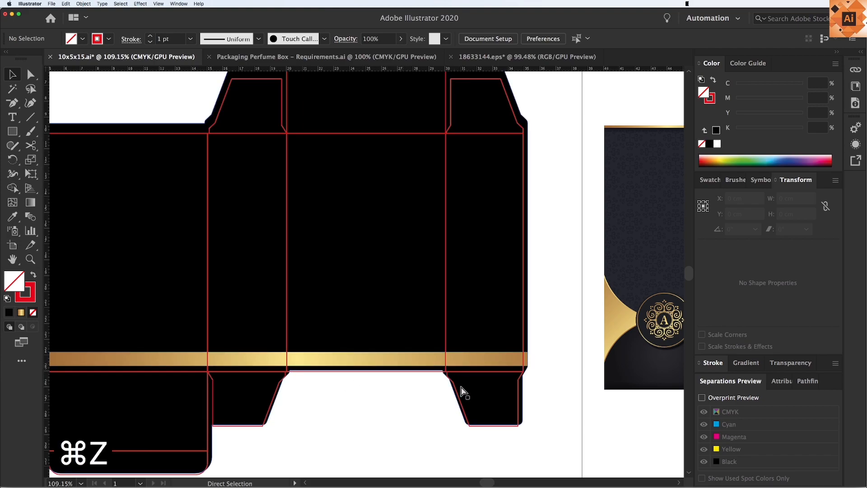
click(391, 378)
Draw a rectangle about 20.07 cm wide and 0.32 cm high along the gold band's lower edge, ending at the bleed edge
key(v)
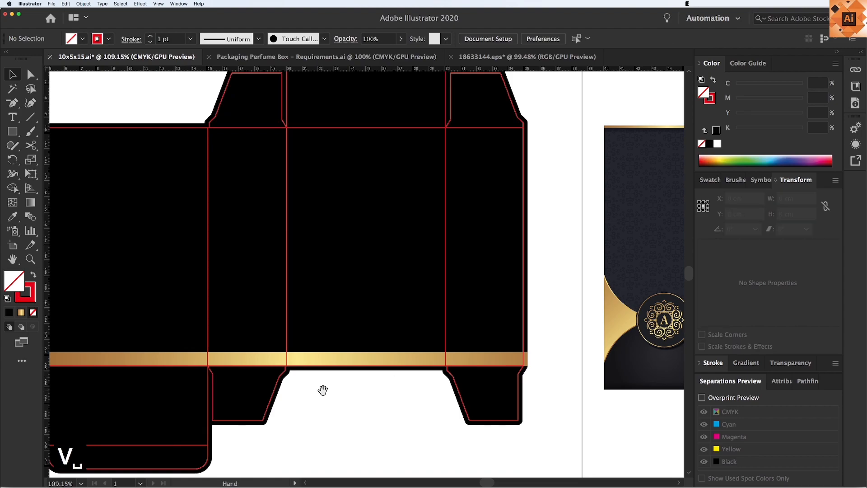
drag(323, 389, 369, 372)
key(z)
drag(199, 265, 557, 328)
key(v)
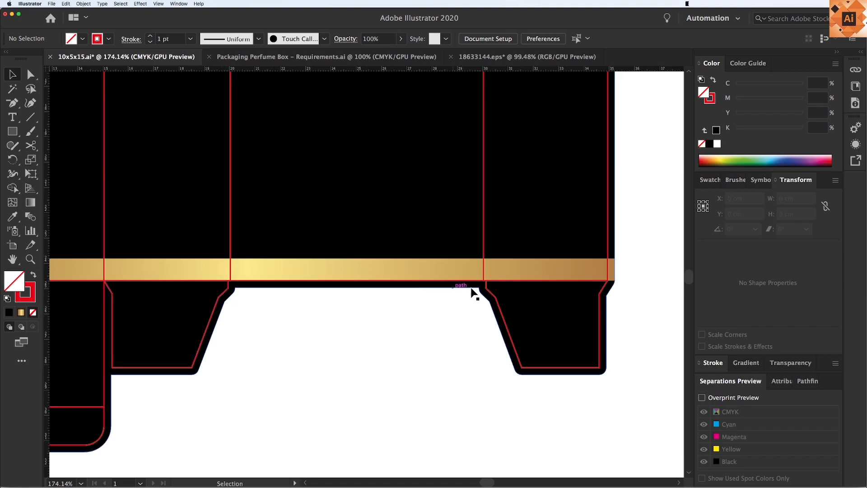
key(m)
drag(106, 278, 615, 285)
Apply the gold band's gradient to the thin rectangle with the Eyedropper
key(v)
key(i)
click(474, 265)
key(v)
key(v)
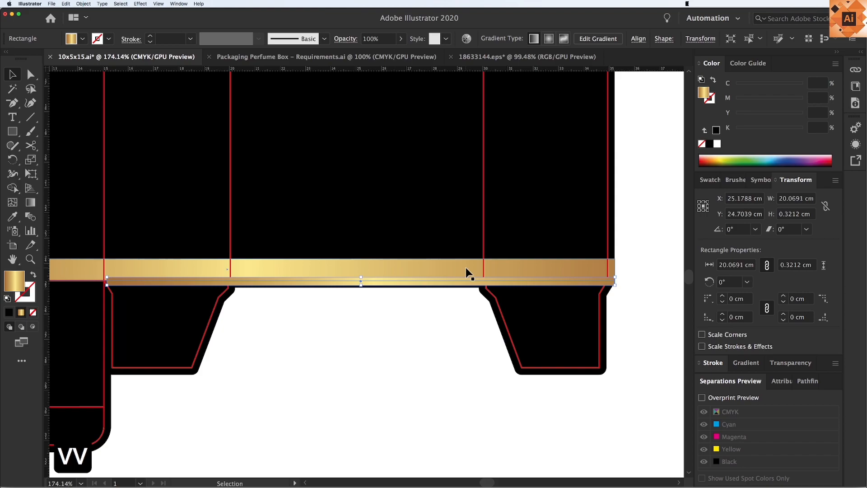
Unite the thin rectangle and the gold band into one shape with Pathfinder
shift+click(465, 267)
click(809, 382)
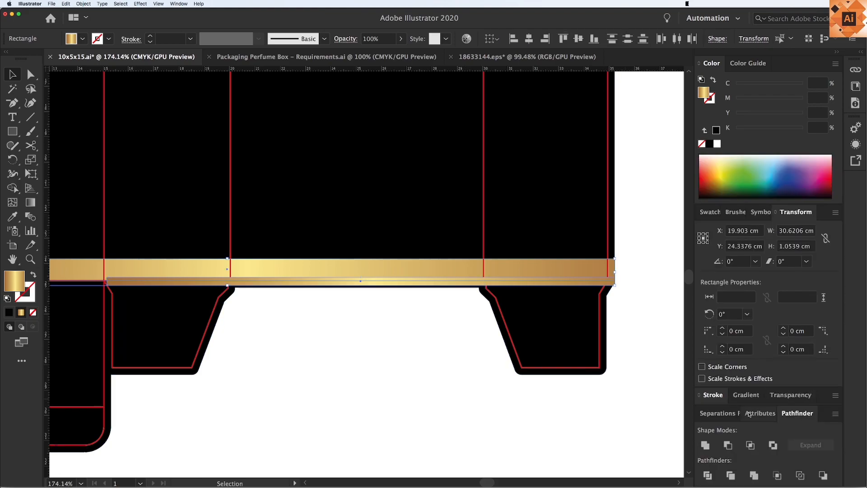
click(705, 446)
click(462, 345)
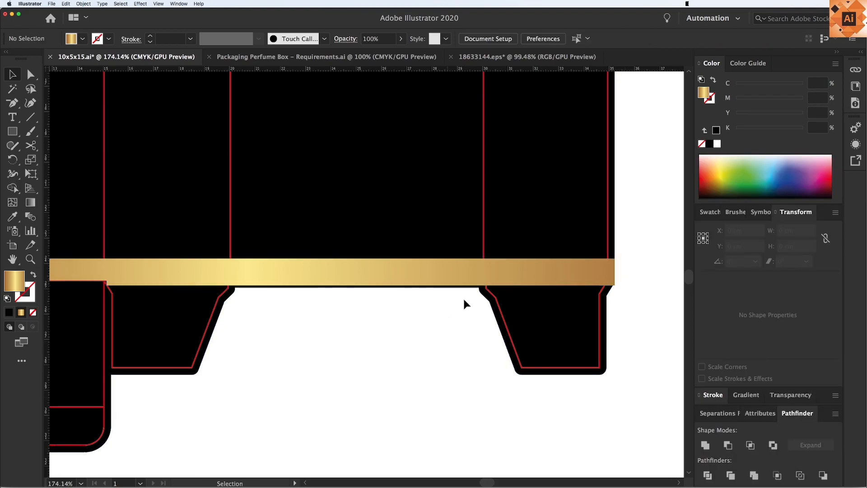
Bring the red dieline group in front of the united gold shape
click(492, 298)
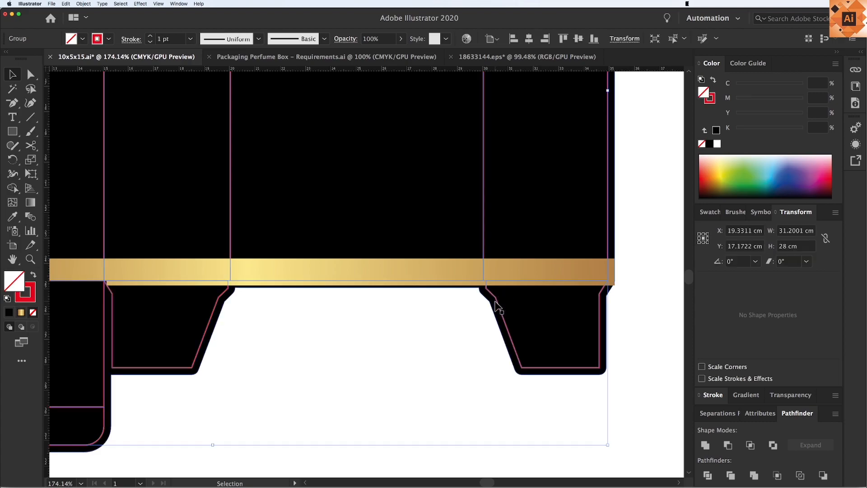
key(super+shift+bracketright)
click(464, 321)
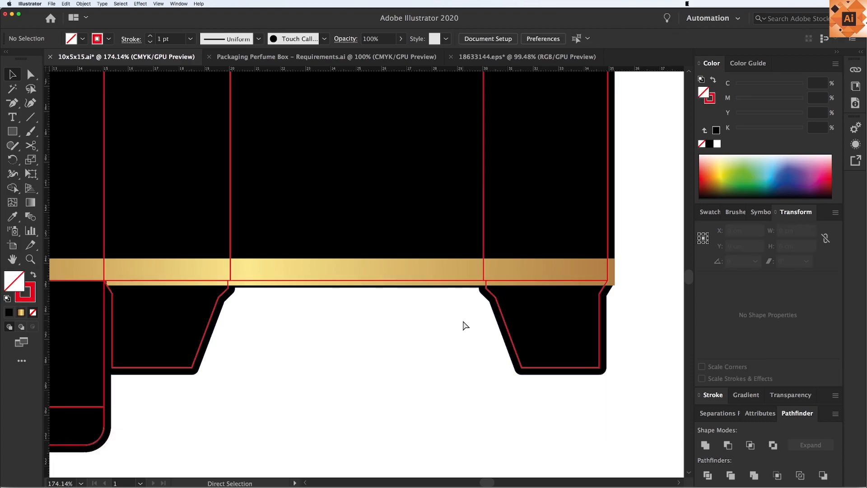
Try shifting the red dieline group slightly down against the gold band's lower edge, and undo each shift
key(super+minus)
drag(342, 300, 387, 306)
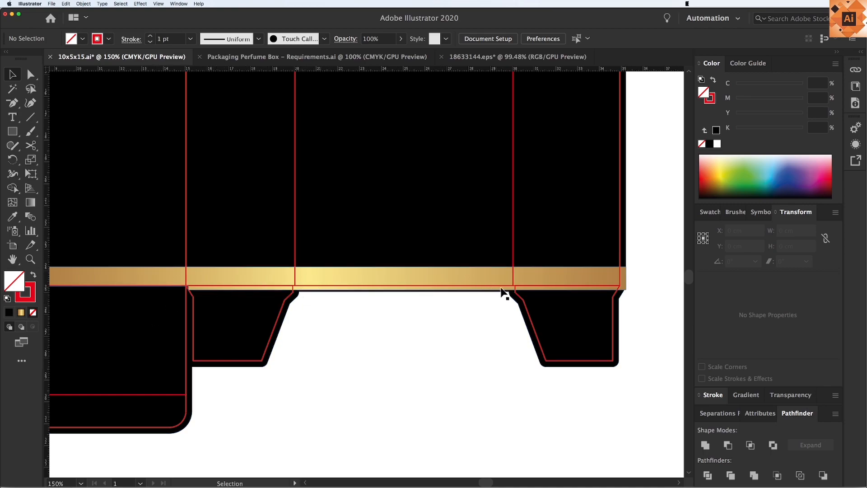
key(z)
drag(253, 219, 615, 384)
key(v)
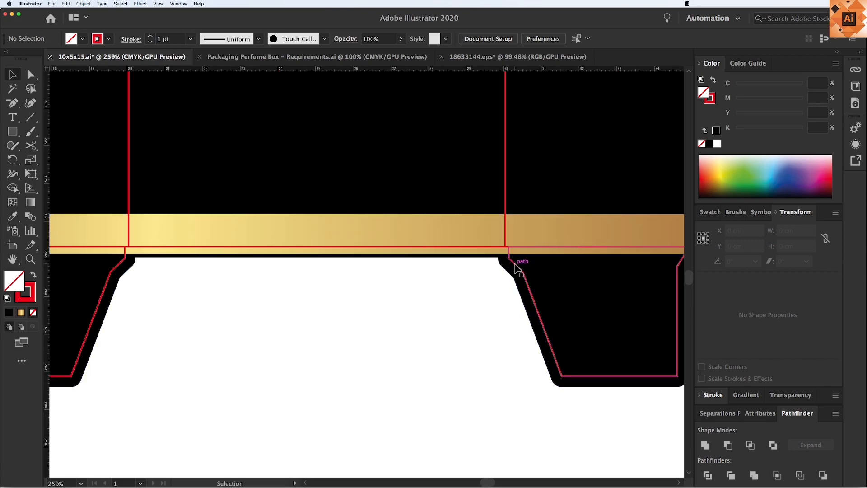
click(484, 252)
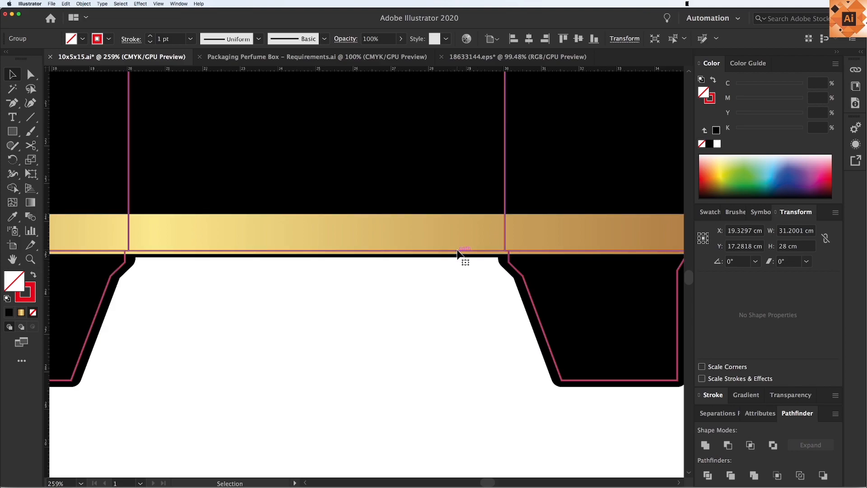
key(super+z)
drag(509, 261, 508, 271)
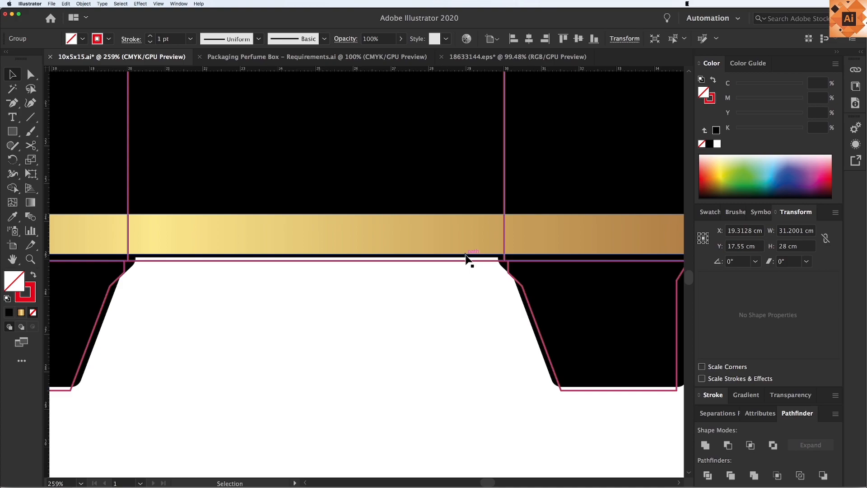
key(super+z)
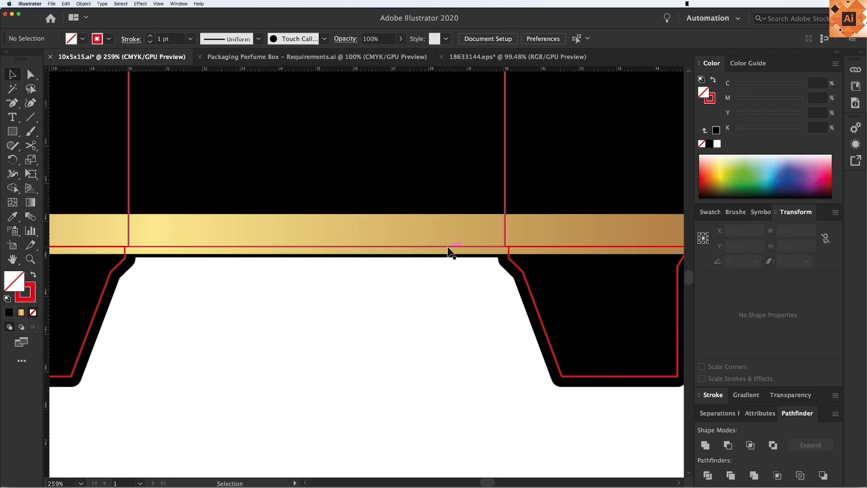
Examine the whole dieline with its gold band and compare it with the reference artwork beside the artboard
key(super+minus)
key(v)
scroll(300, 273, left, 2)
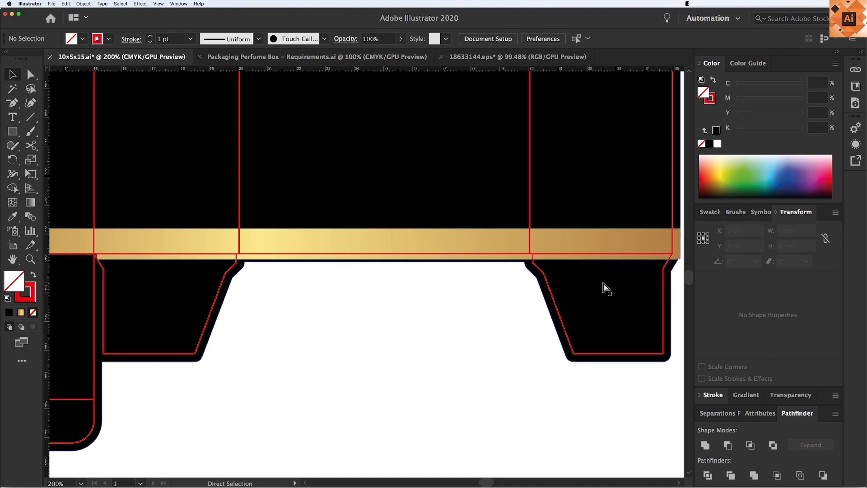
key(super+minus)
key(super+minus)
key(super+minus)
key(v)
key(z)
key(z)
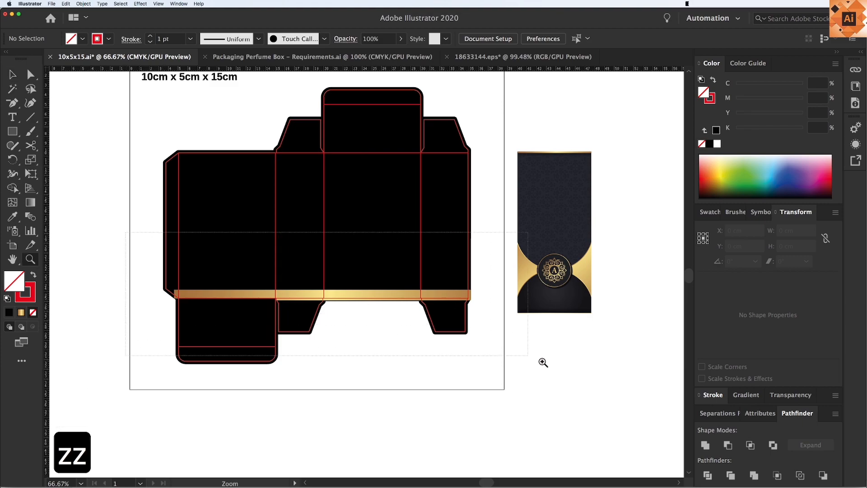
drag(536, 360, 582, 361)
key(v)
key(space)
drag(504, 296, 476, 389)
key(space)
drag(571, 118, 650, 395)
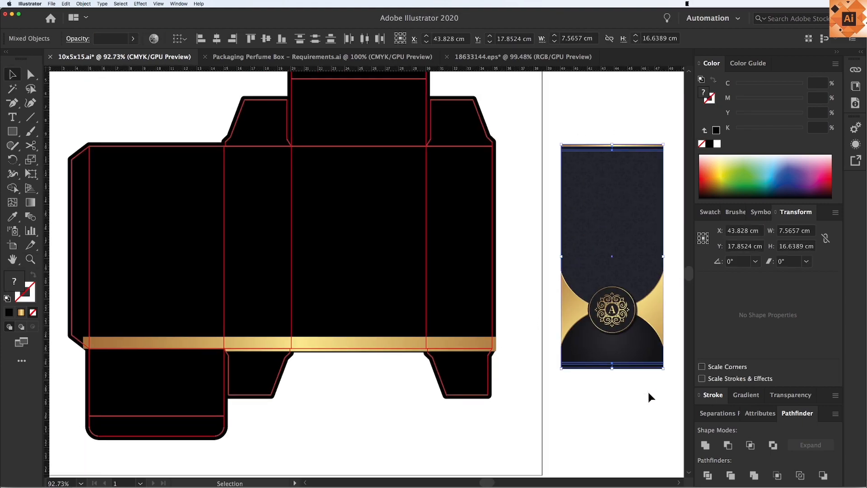
click(614, 390)
key(v)
key(space)
drag(531, 362, 533, 367)
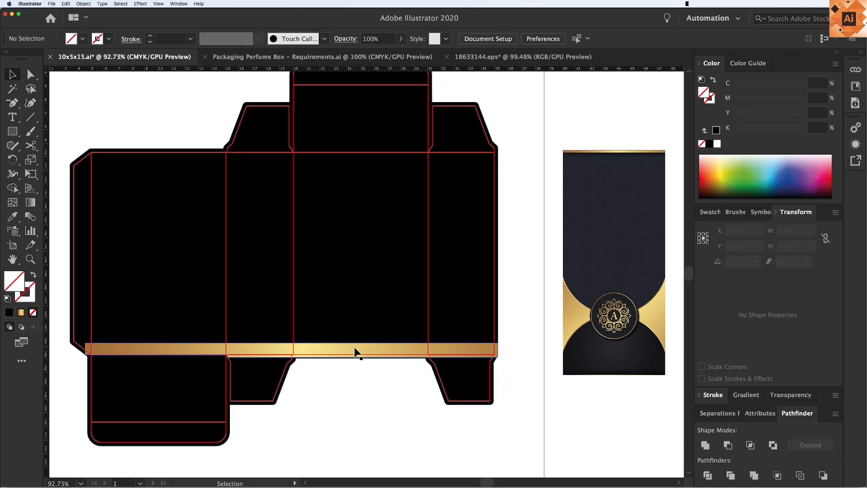
Draw a rectangle about 30.18 cm wide and 0.28 cm high along the body's top fold line and give it the gold band's gradient with the Eyedropper
key(m)
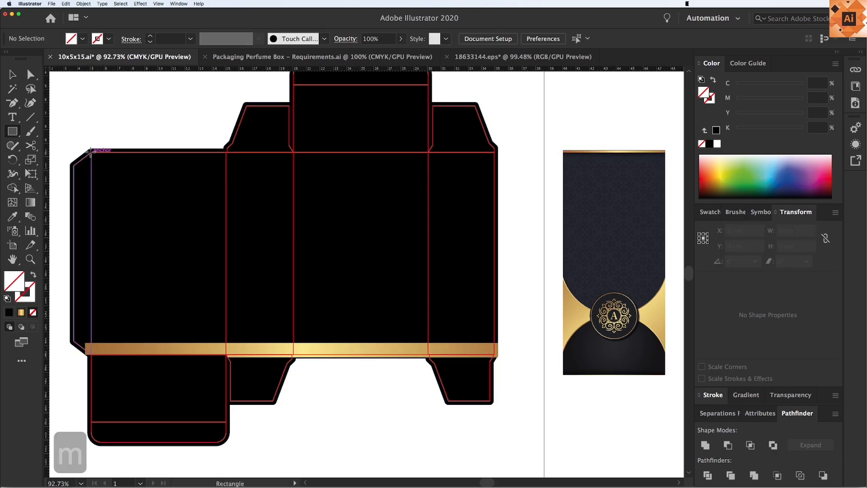
drag(91, 154, 498, 154)
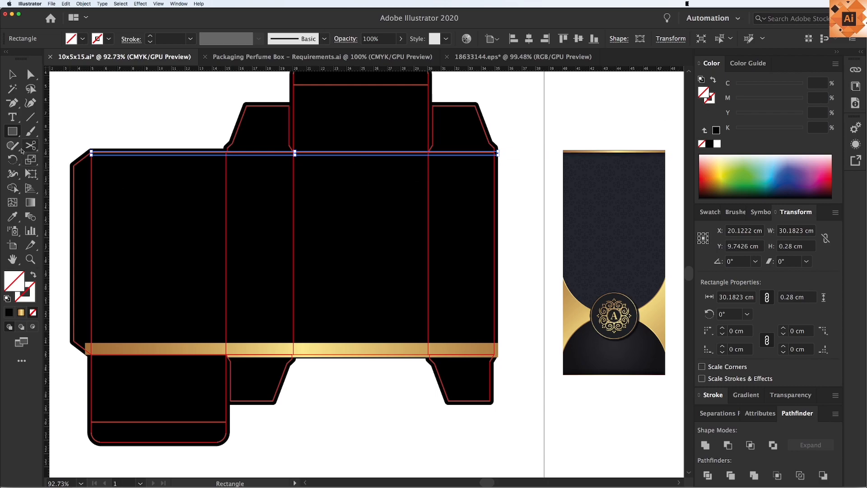
key(i)
click(344, 349)
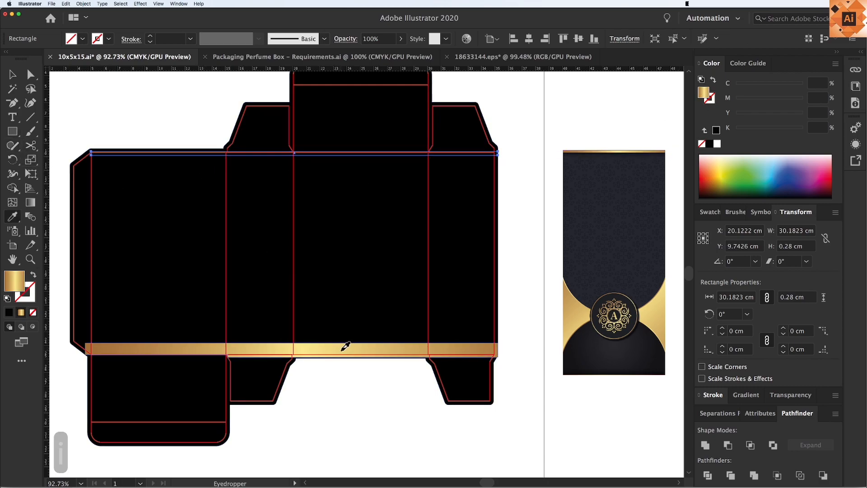
key(v)
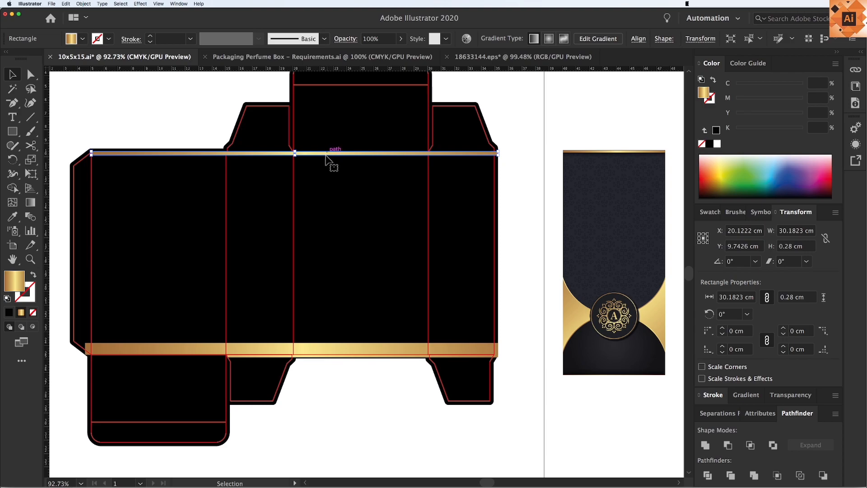
click(205, 137)
Bring the red dieline group in front of the thin gold strip along the top fold
key(z)
drag(63, 120, 321, 224)
key(v)
key(v)
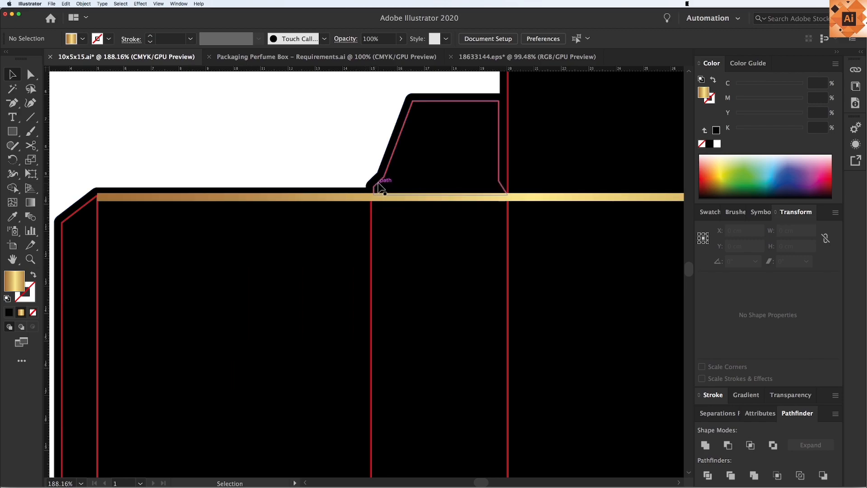
drag(380, 183, 361, 183)
key(super+z)
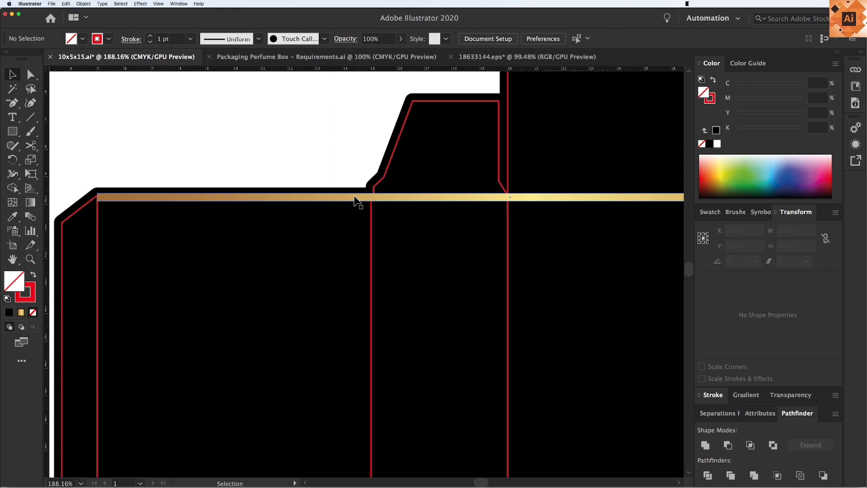
click(378, 185)
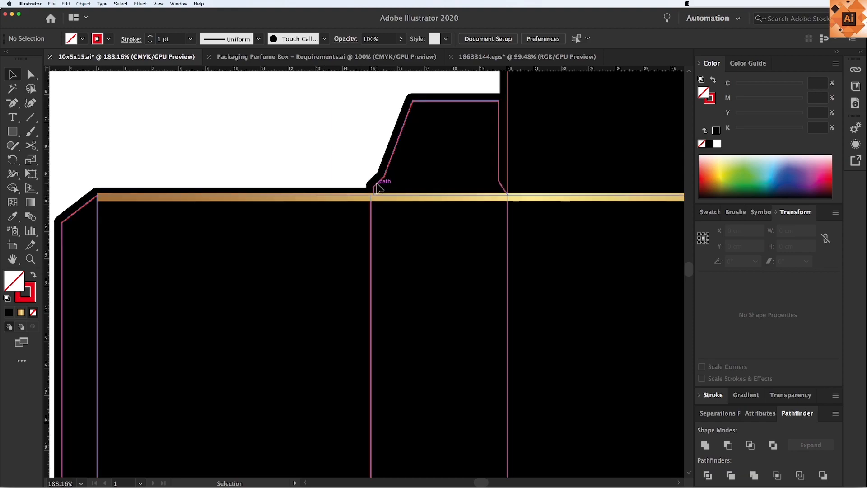
click(358, 164)
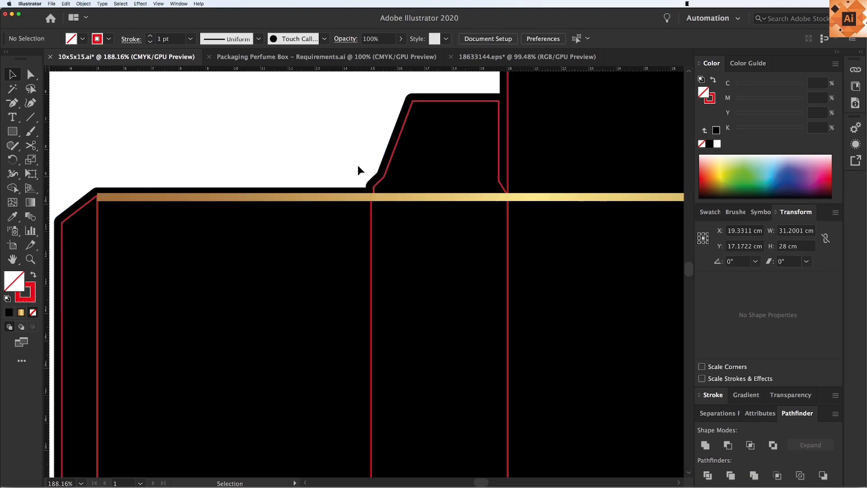
click(379, 182)
right_click(380, 183)
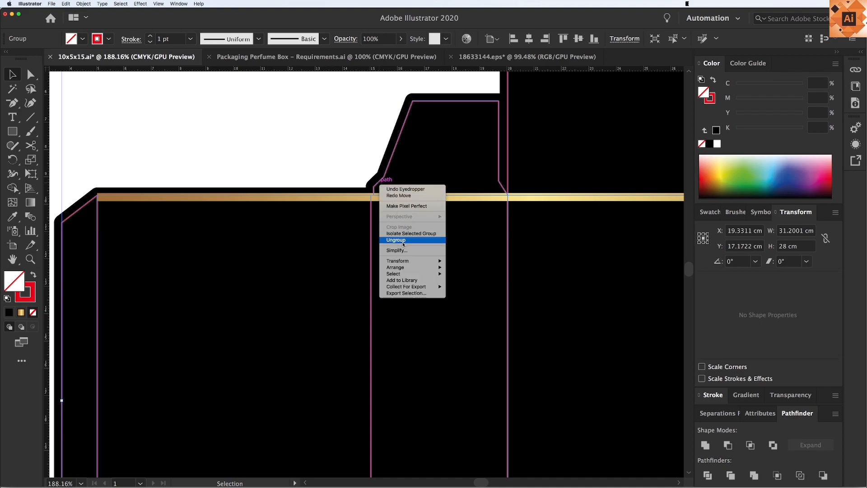
mouse_move(401, 267)
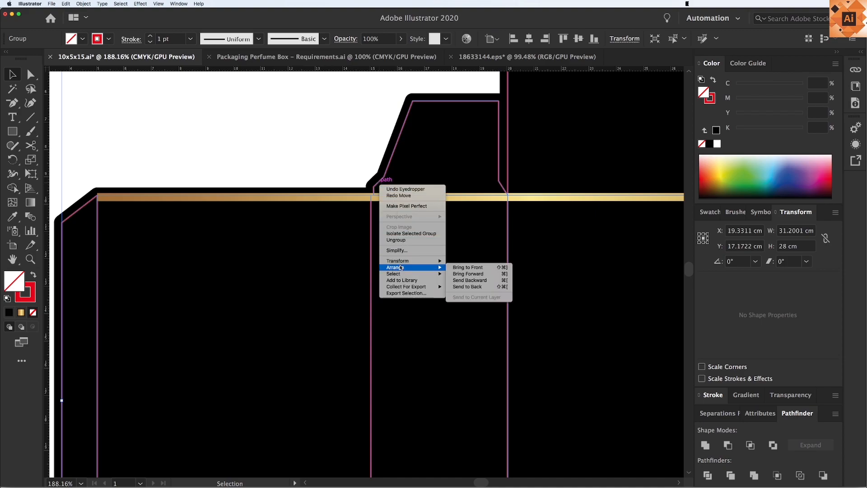
click(468, 267)
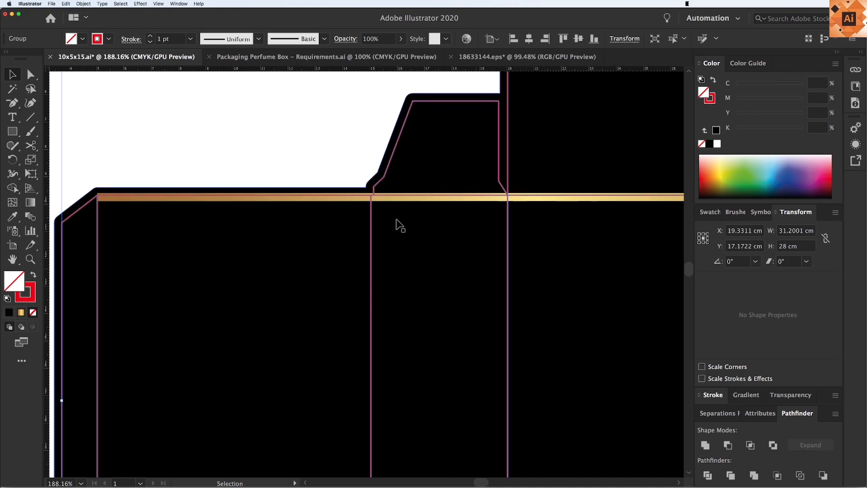
click(320, 158)
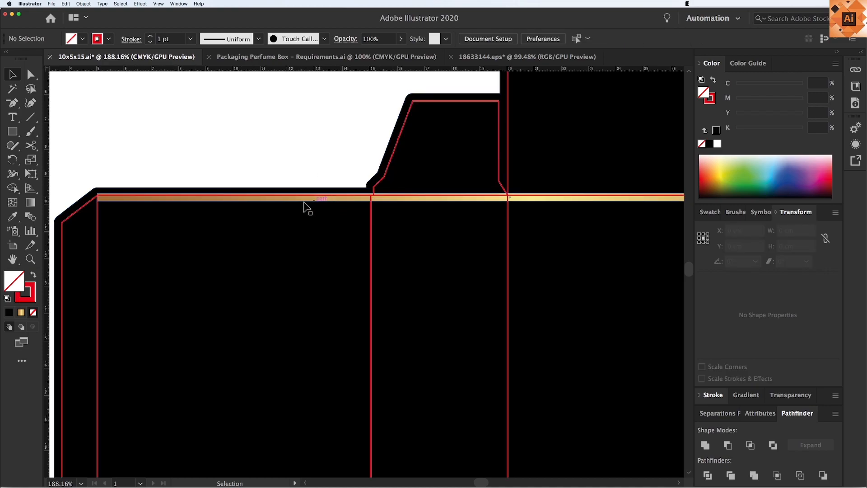
Stretch the thin gold strip's glue-flap end outward to the bleed edge, making the strip about 30.57 cm wide
click(110, 200)
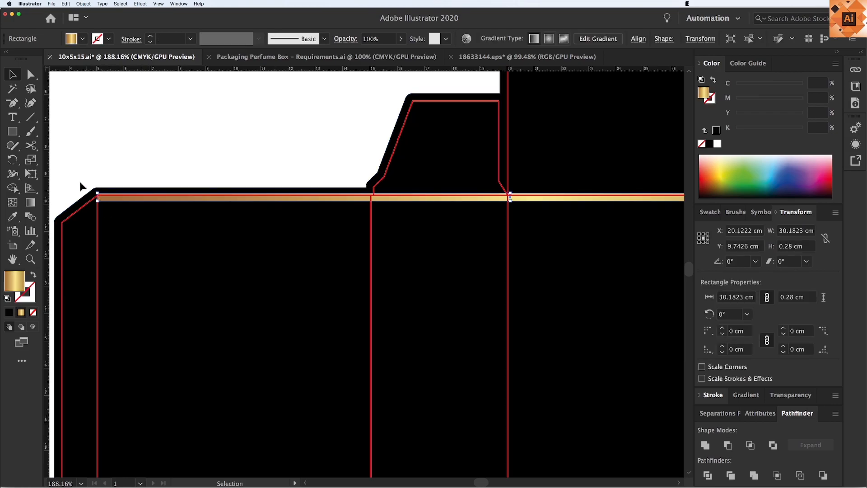
key(z)
drag(76, 157, 288, 325)
key(v)
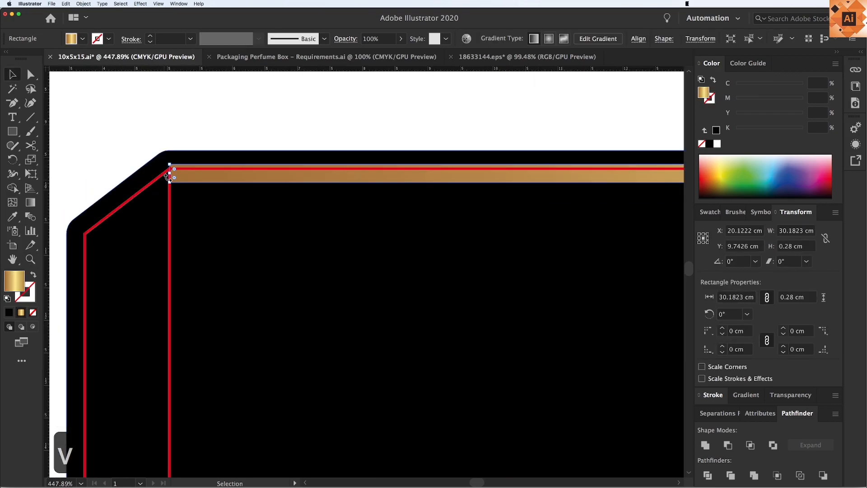
drag(168, 176, 147, 175)
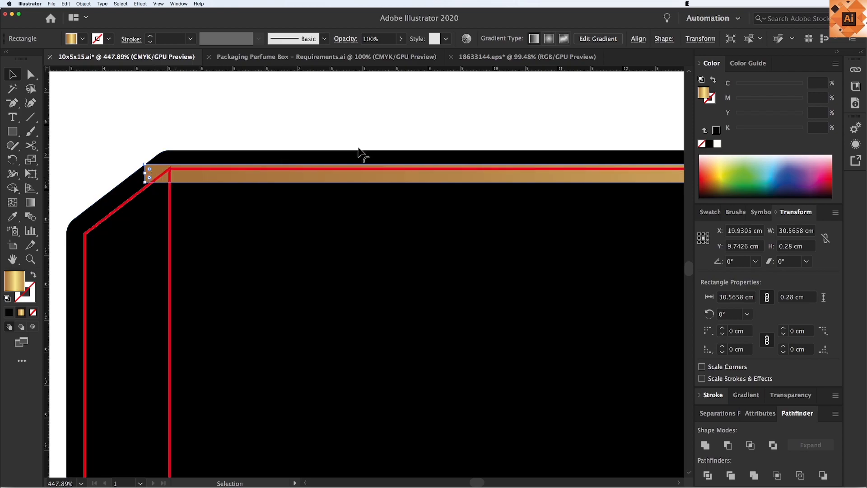
key(super+minus)
key(super+minus)
key(super+minus)
key(super+minus)
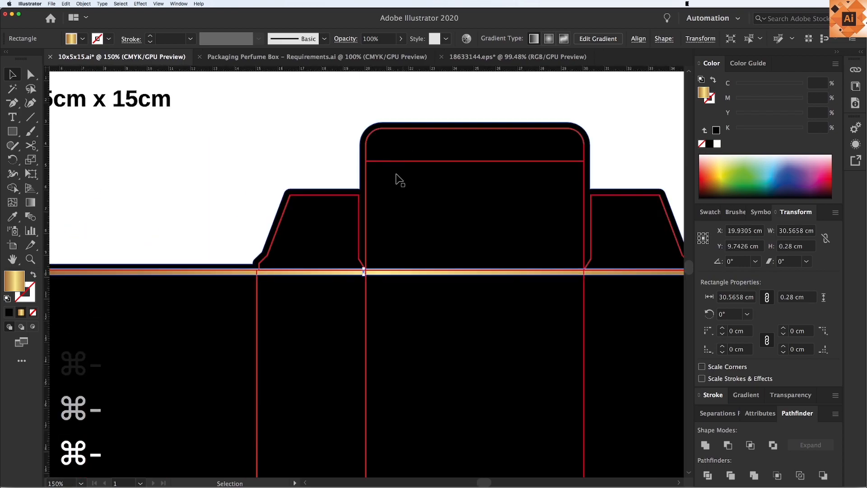
Move the thin gold strip down to about Y 9.81 cm, aligning its upper edge with the top fold line
key(z)
drag(318, 229, 449, 283)
key(v)
drag(419, 235, 421, 241)
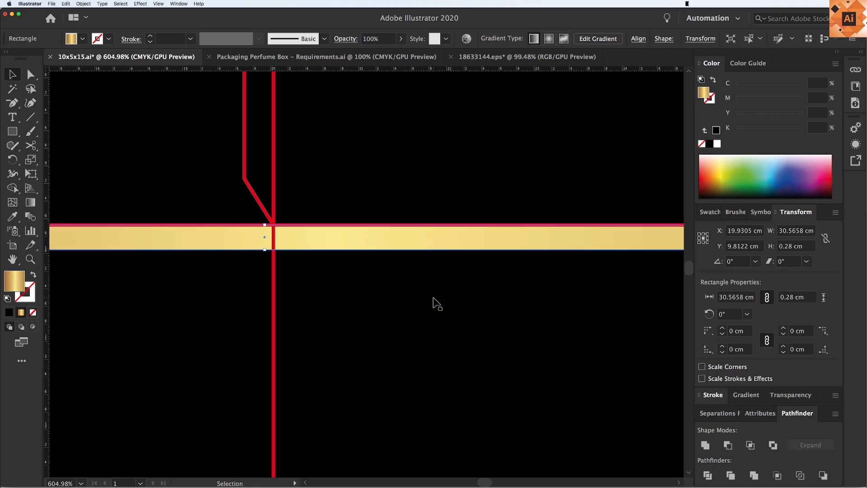
key(super+minus)
key(super+minus)
key(super+minus)
key(super+minus)
key(v)
key(space)
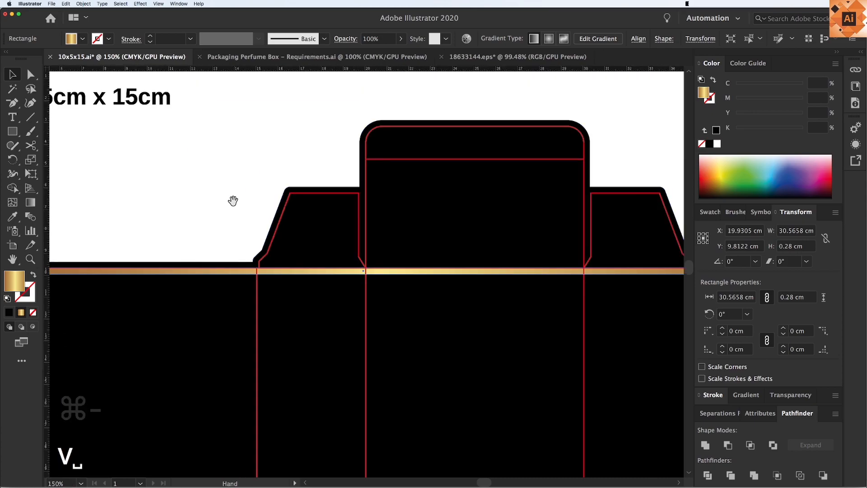
drag(217, 211, 255, 197)
click(256, 197)
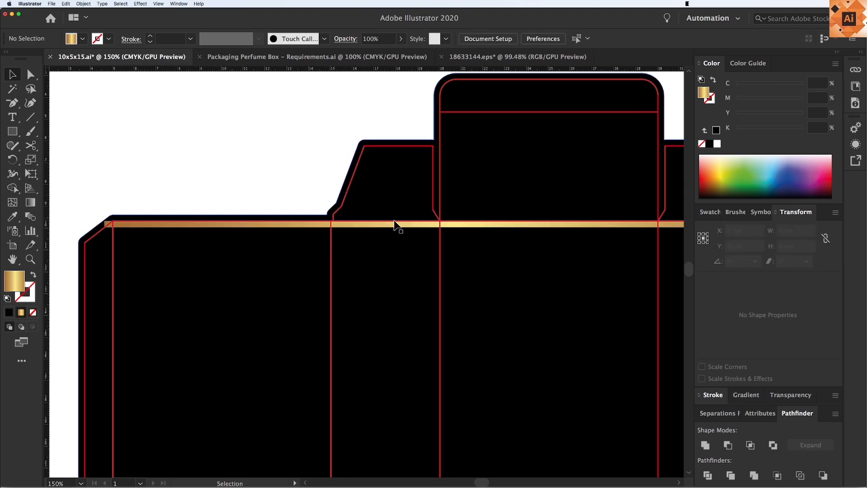
Draw a gold rectangle about 15.28 cm wide and 0.16 cm high above the thin strip, from its glue-flap end to the lid panel
key(v)
key(space)
drag(480, 237, 422, 239)
key(v)
key(space)
drag(300, 242, 352, 245)
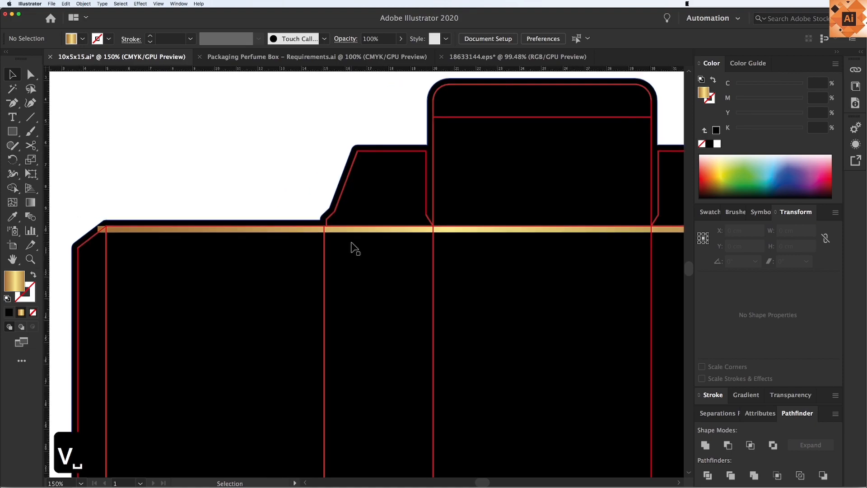
key(super+minus)
scroll(387, 404, down, 2)
key(z)
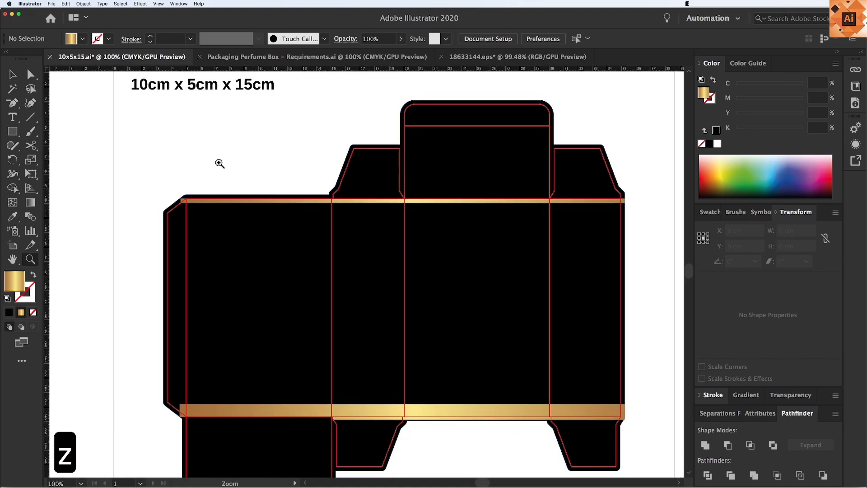
drag(504, 291, 652, 439)
key(v)
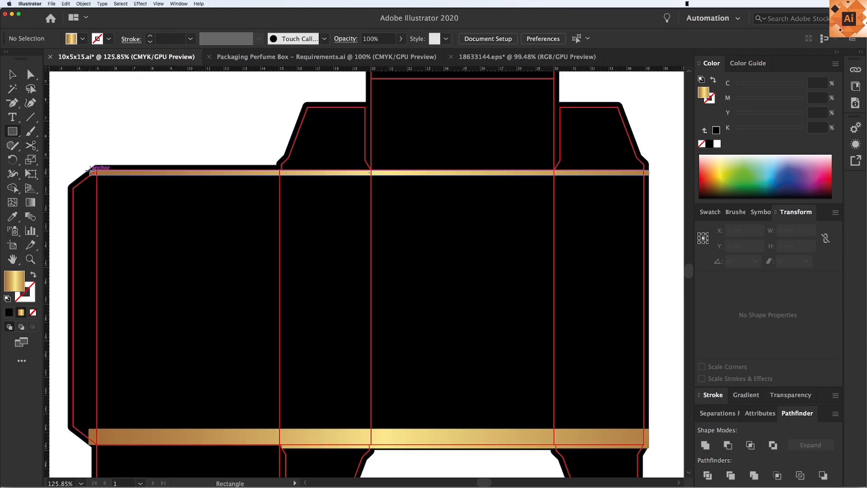
drag(92, 170, 369, 167)
key(v)
click(174, 156)
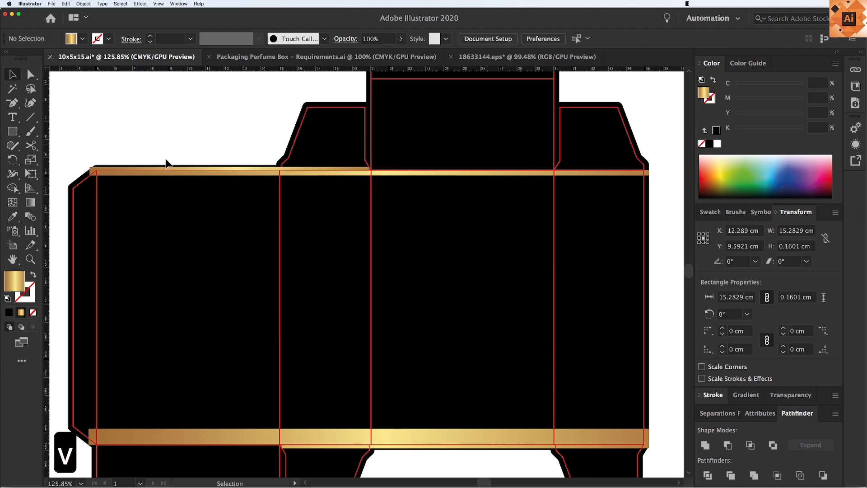
Draw a gold rectangle about 5.03 cm wide and 0.16 cm high above the thin strip, under the right dust flap
key(m)
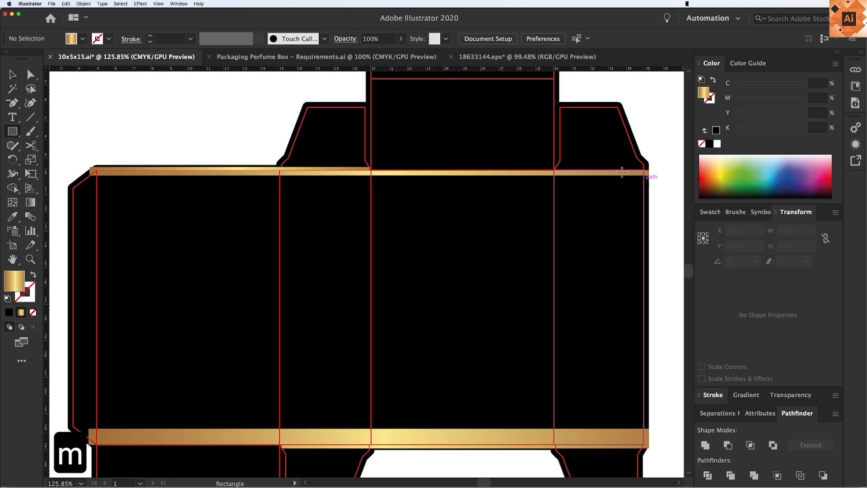
drag(555, 167, 649, 171)
key(v)
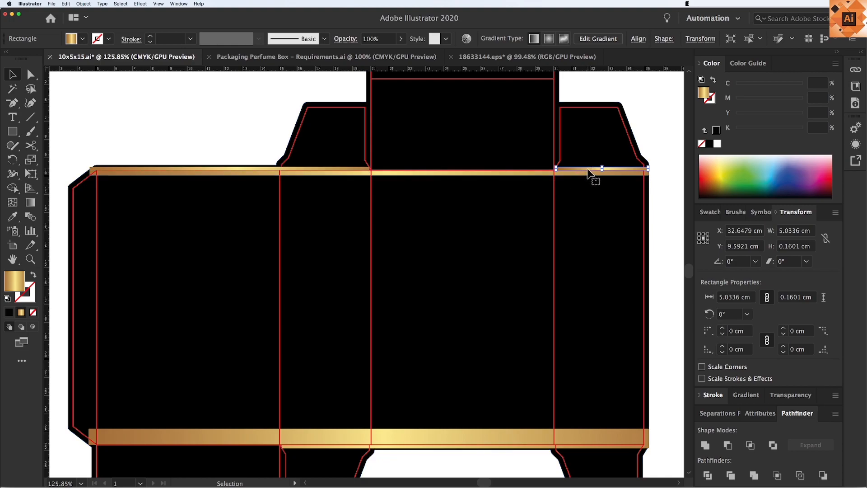
Hide the two gold rectangles added above the thin strip
key(super+3)
click(321, 168)
key(super+3)
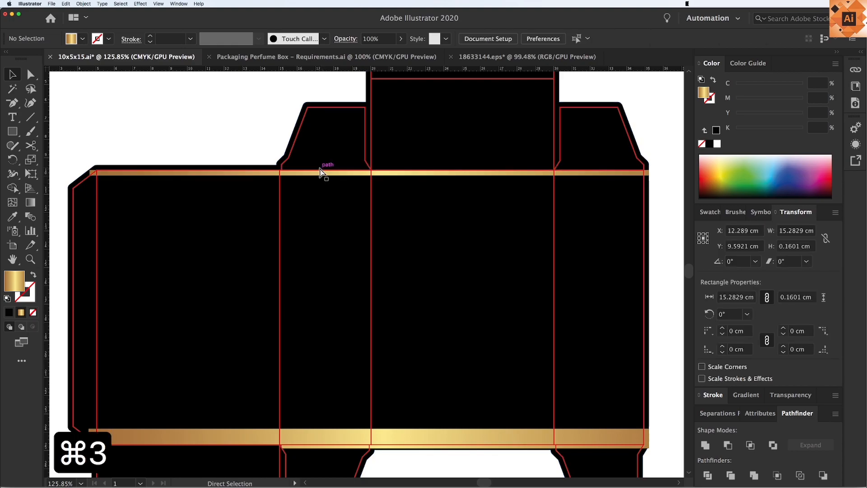
Hide the remaining thin strip, show all hidden gold pieces again, and unite them into one band along the top fold
click(317, 175)
key(super+3)
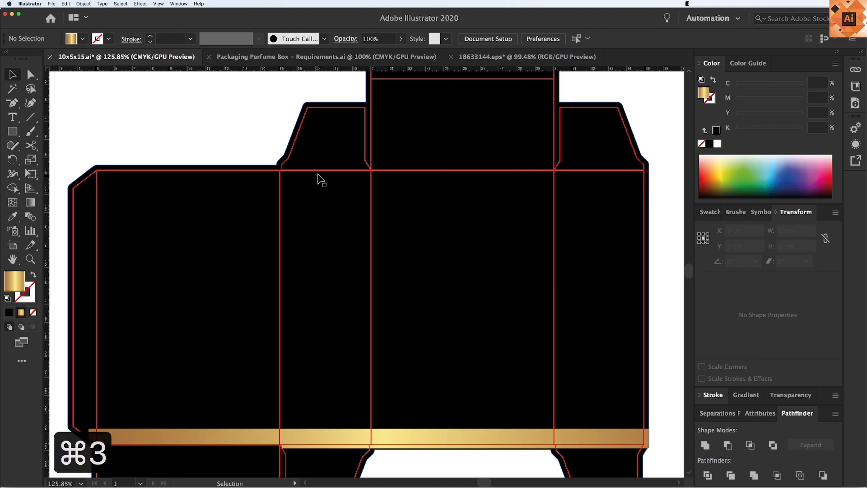
key(alt+super+3)
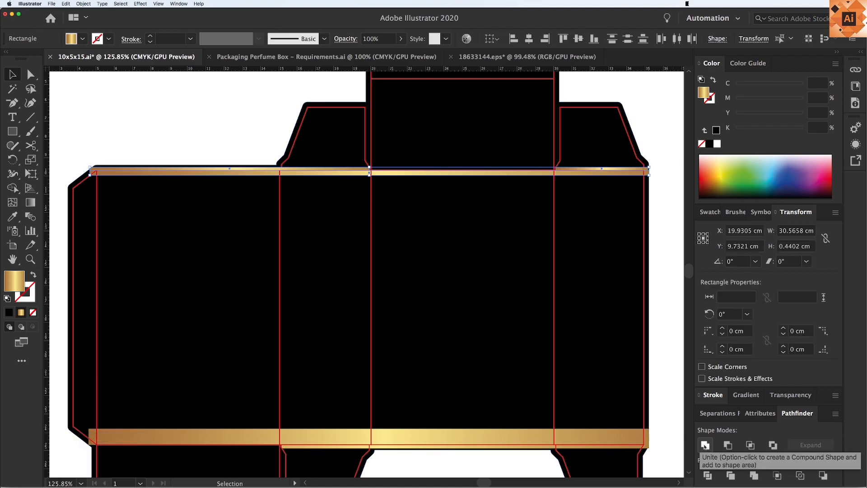
click(704, 446)
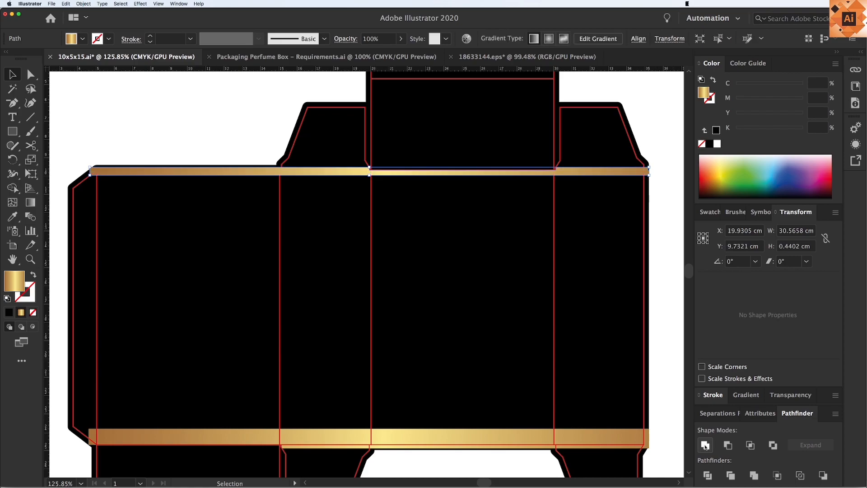
click(664, 196)
drag(628, 176, 648, 204)
key(super+z)
key(super+z)
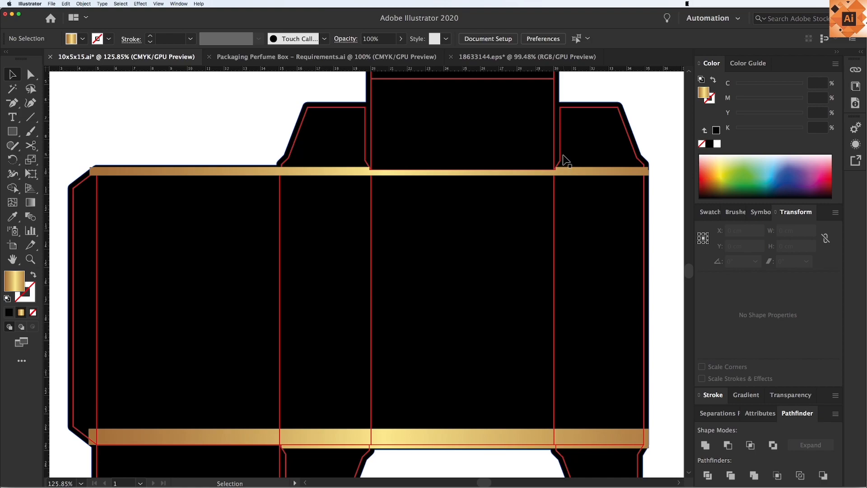
Bring the red dieline group to the front, above the united gold band
click(563, 170)
right_click(558, 168)
mouse_move(581, 253)
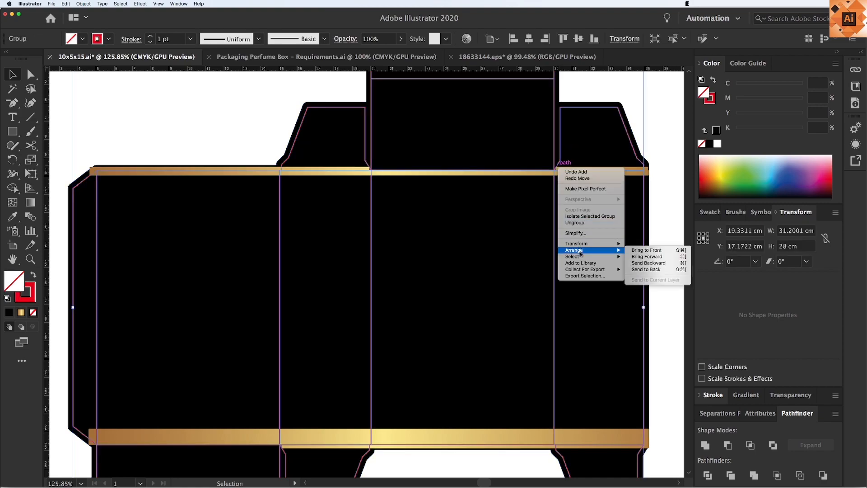
click(640, 251)
click(668, 251)
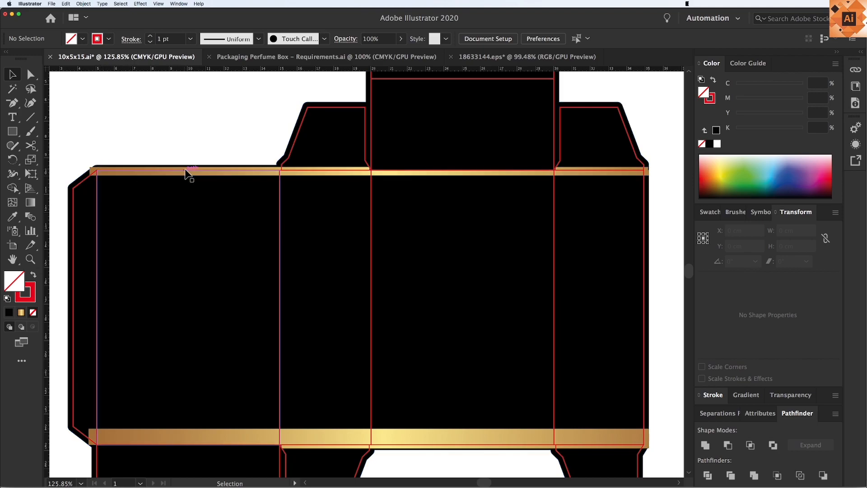
Release the clipping mask on the dark label artwork beside the artboard and delete the gold strip and texture from its upper part
key(v)
drag(553, 215, 530, 231)
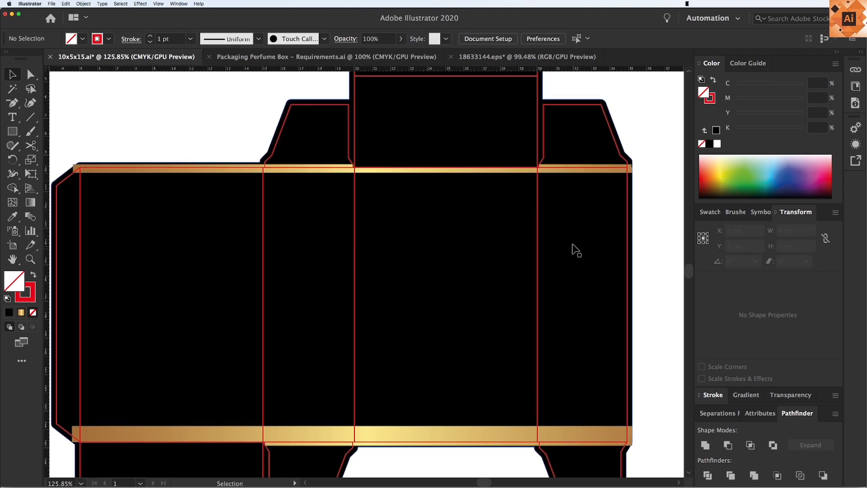
key(super+minus)
key(super+minus)
drag(507, 245, 474, 259)
key(z)
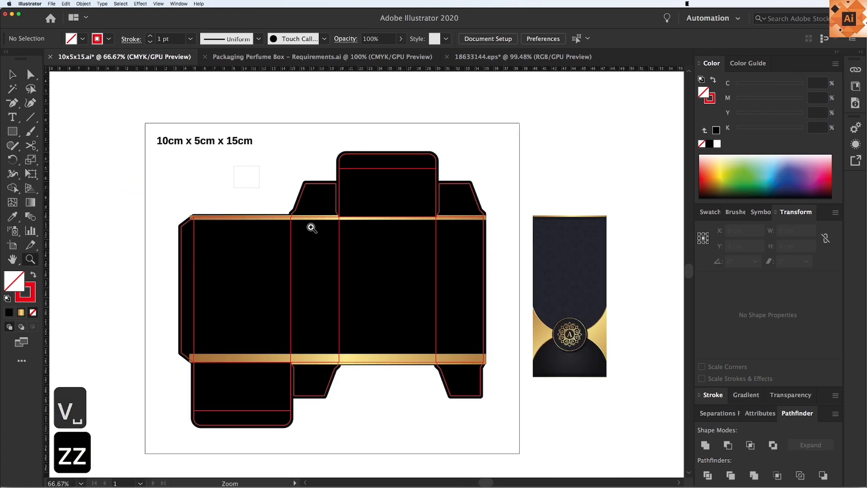
drag(298, 218, 651, 450)
key(v)
drag(538, 383, 553, 401)
click(558, 323)
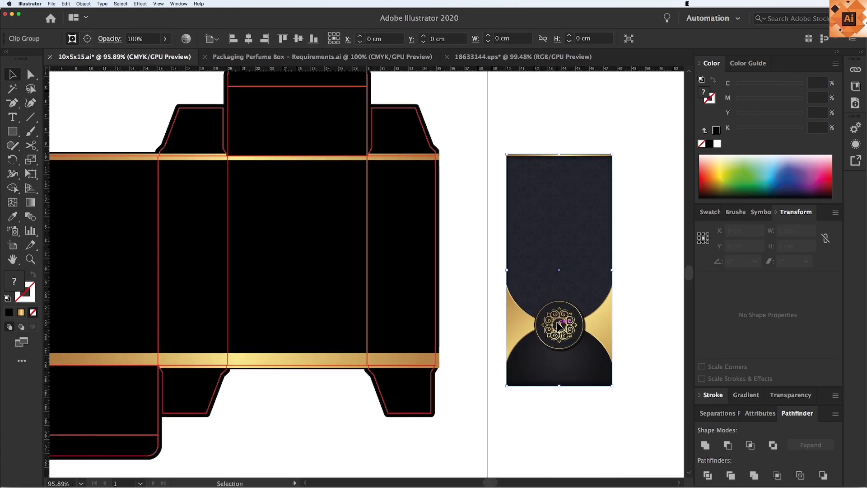
right_click(575, 324)
click(598, 380)
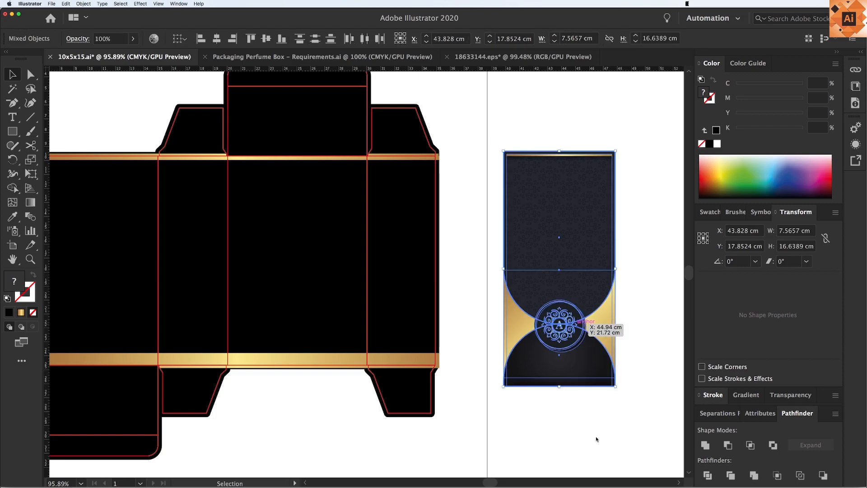
click(595, 439)
drag(603, 131, 622, 128)
key(BackSpace)
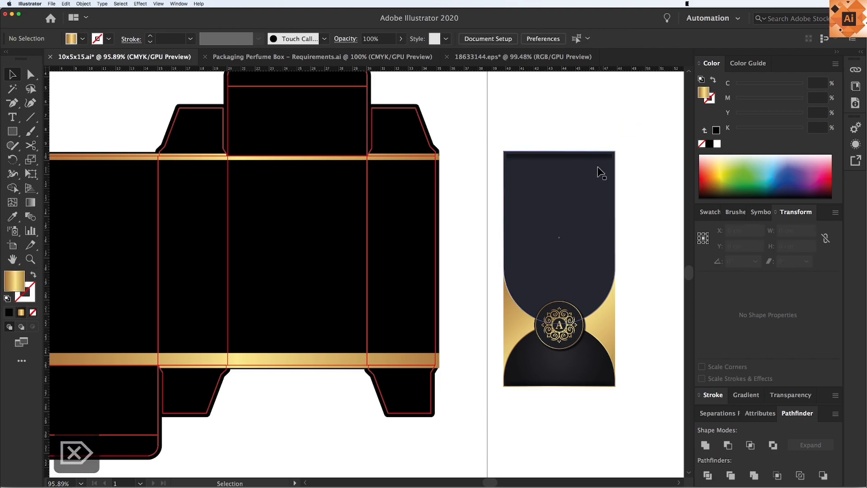
click(610, 194)
key(BackSpace)
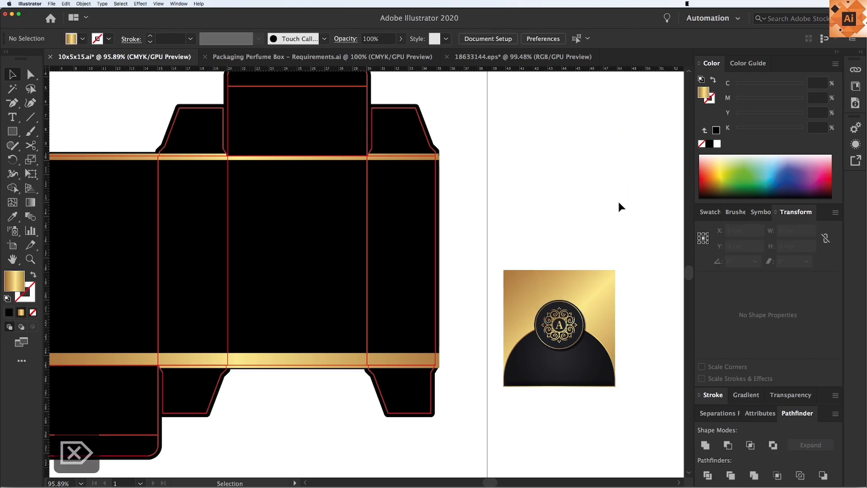
key(super+z)
drag(596, 222, 598, 204)
key(super+z)
click(627, 321)
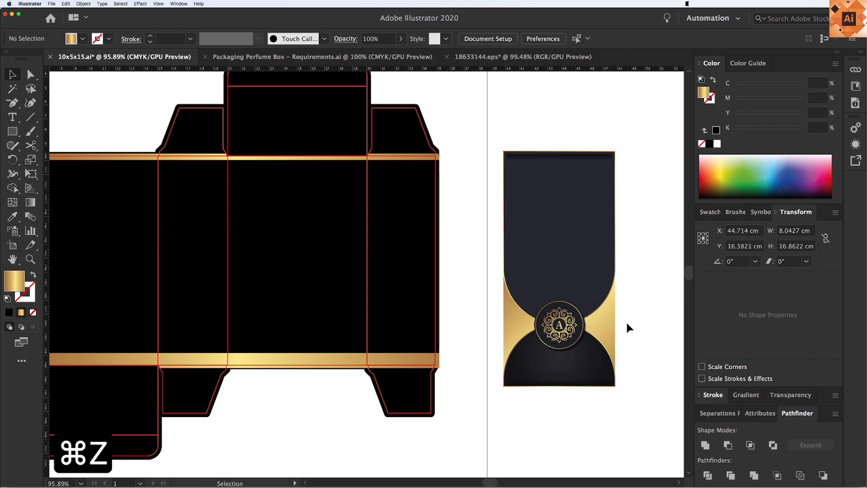
Move all the label artwork onto the wide panel below the lid, to about X 25.03 cm and Y 14.85 cm, and group it
key(super+a)
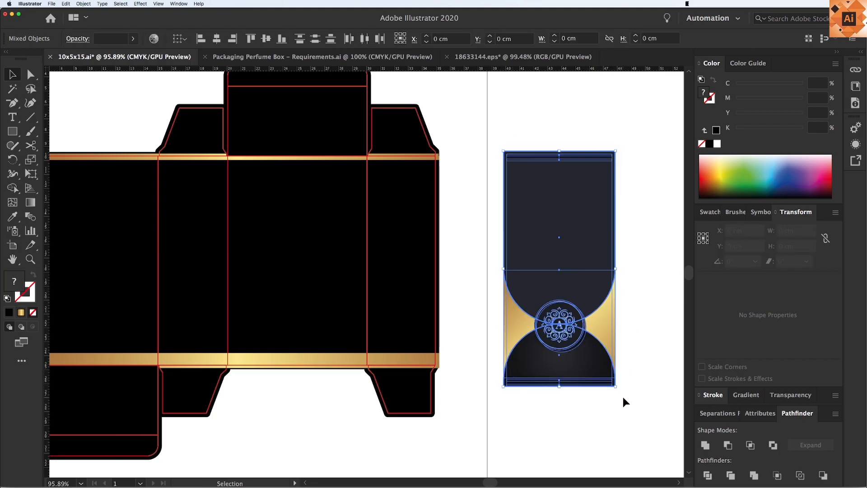
drag(555, 293, 293, 257)
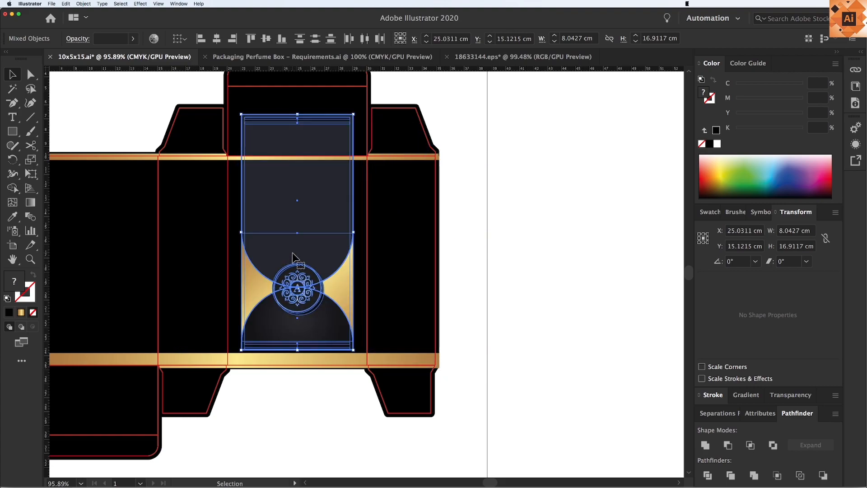
right_click(327, 261)
click(348, 314)
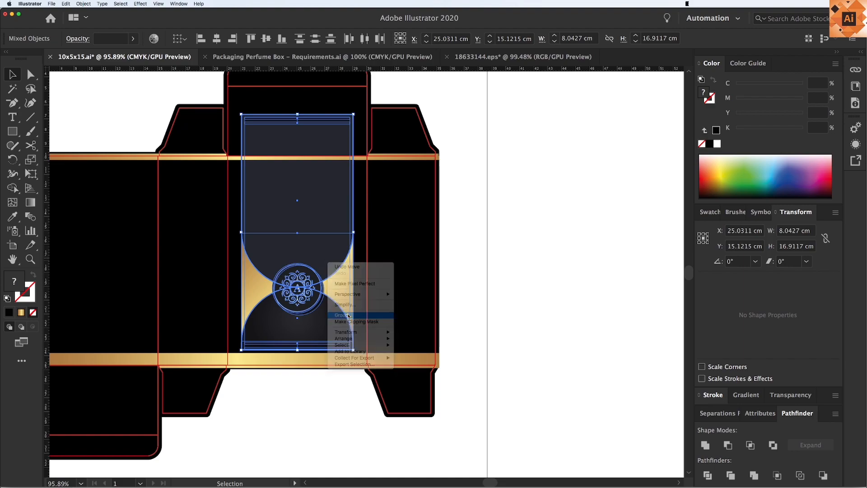
mouse_move(323, 244)
mouse_down()
mouse_move(312, 234)
mouse_move(321, 243)
mouse_up()
click(461, 246)
Send the label group to the back, and send the black box background behind it
key(z)
drag(522, 425, 522, 426)
key(v)
click(357, 257)
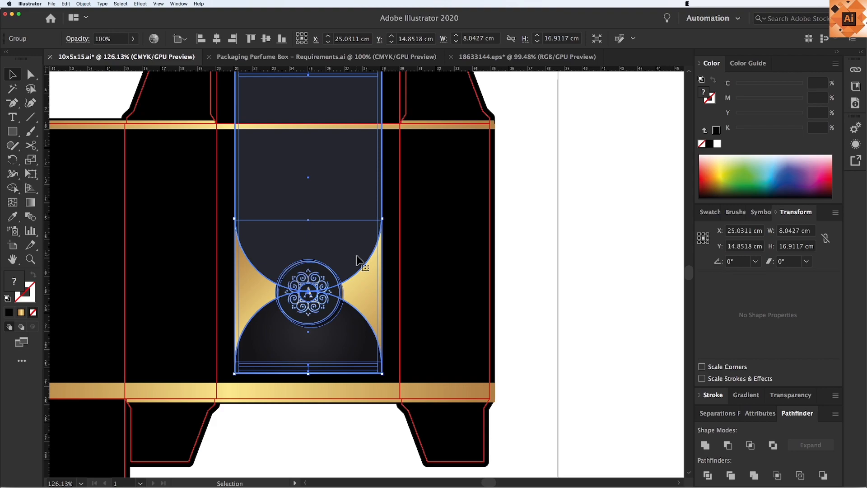
key(shift+super+bracketleft)
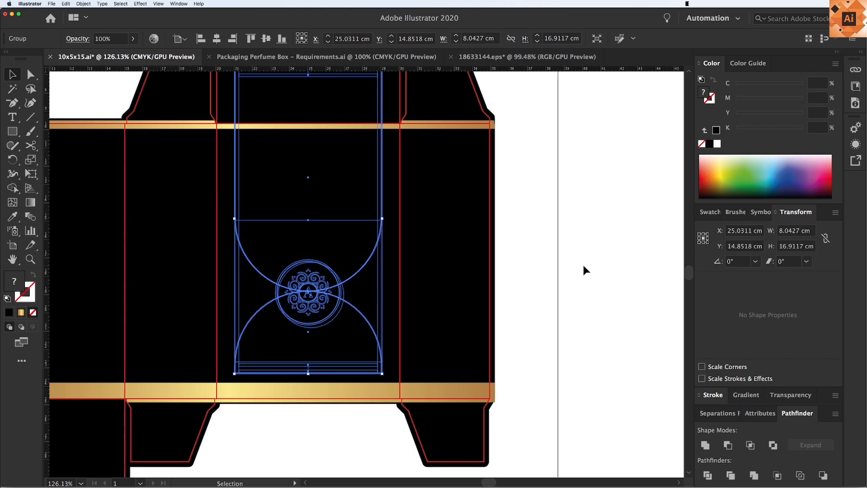
click(582, 263)
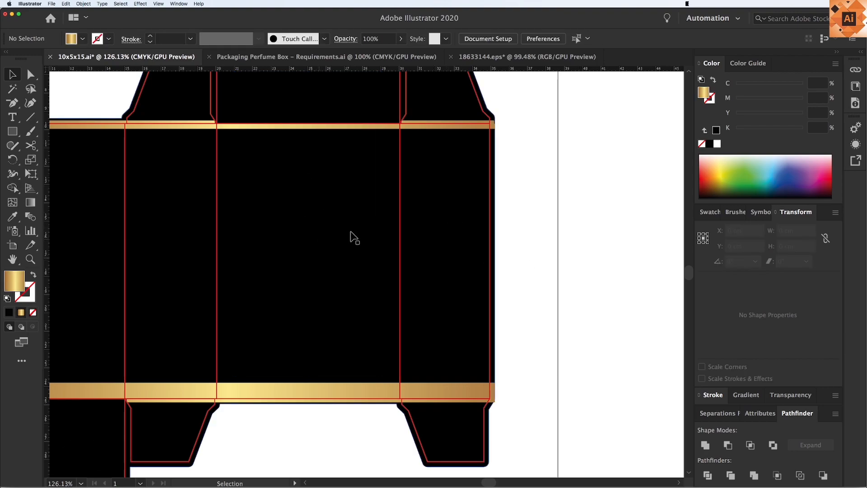
click(460, 248)
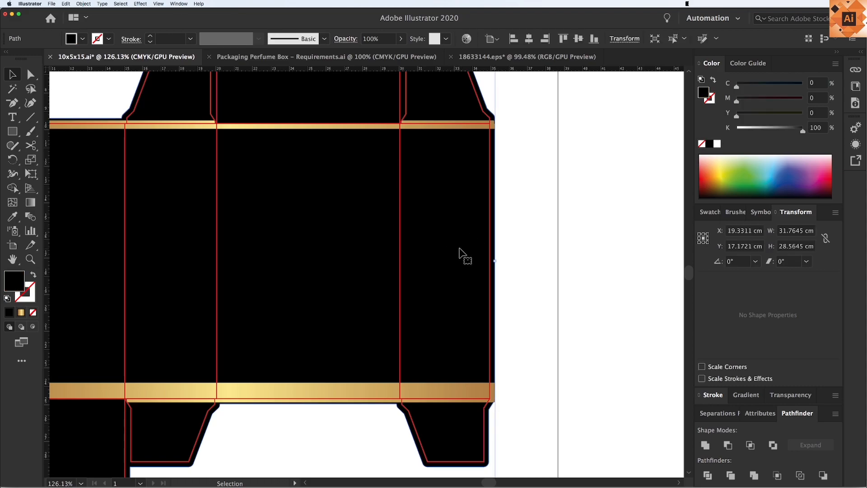
key(shift+super+bracketleft)
key(shift+super+a)
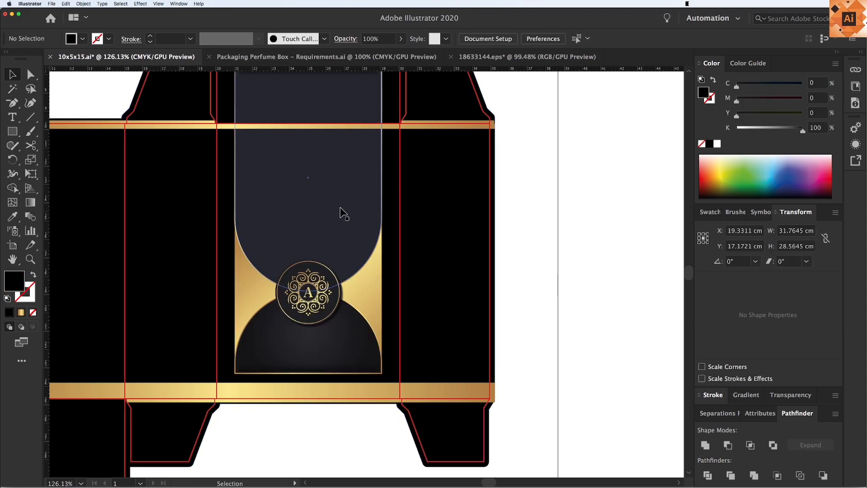
Move the label group down to about X 25.00 cm and Y 16.22 cm, tucking its lower edge behind the wide gold band
drag(338, 226, 338, 235)
click(534, 327)
drag(315, 369, 323, 386)
key(shift+super+a)
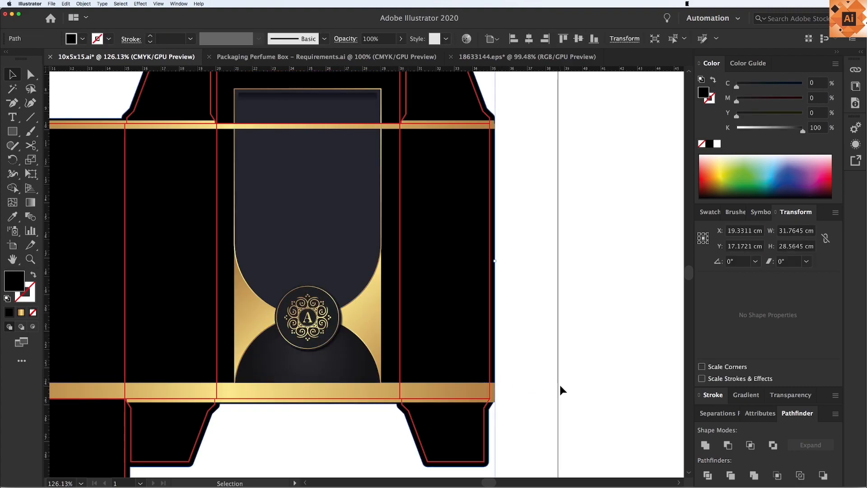
Scale the label group proportionally to about 9.50 x 19.97 cm and move it up to about Y 14.88 cm
key(v)
click(346, 321)
scroll(347, 323, up, 3)
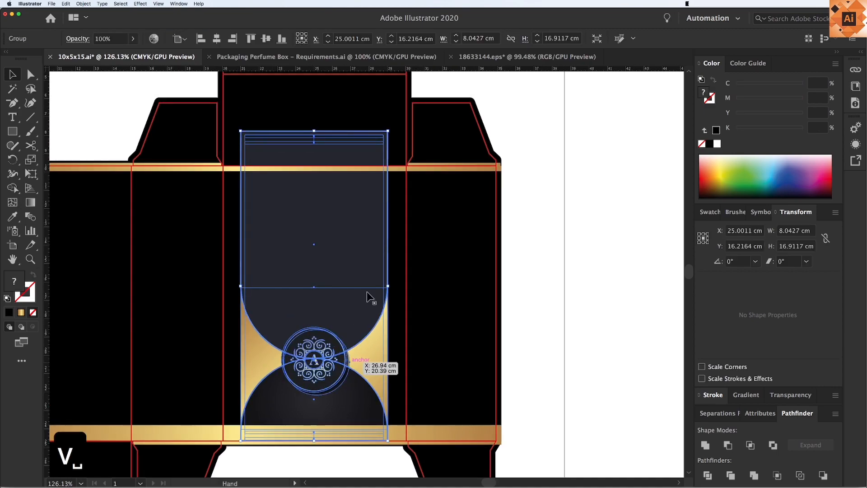
drag(388, 131, 424, 103)
click(517, 256)
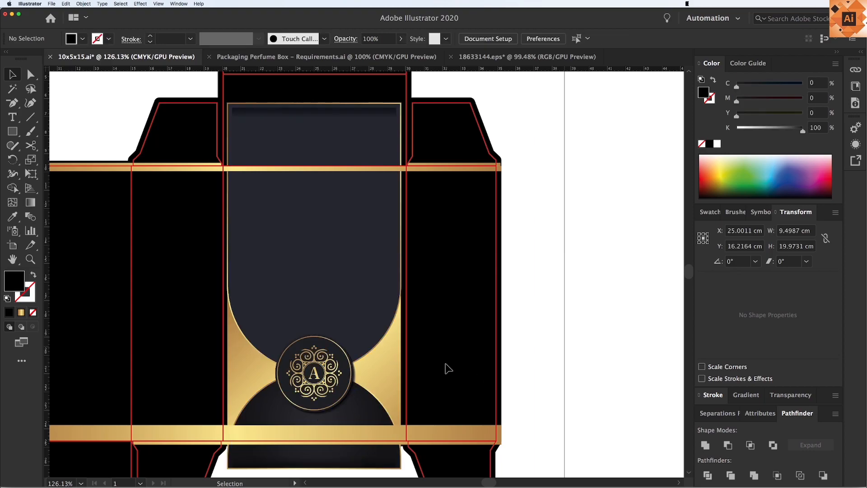
drag(397, 379, 394, 350)
click(546, 380)
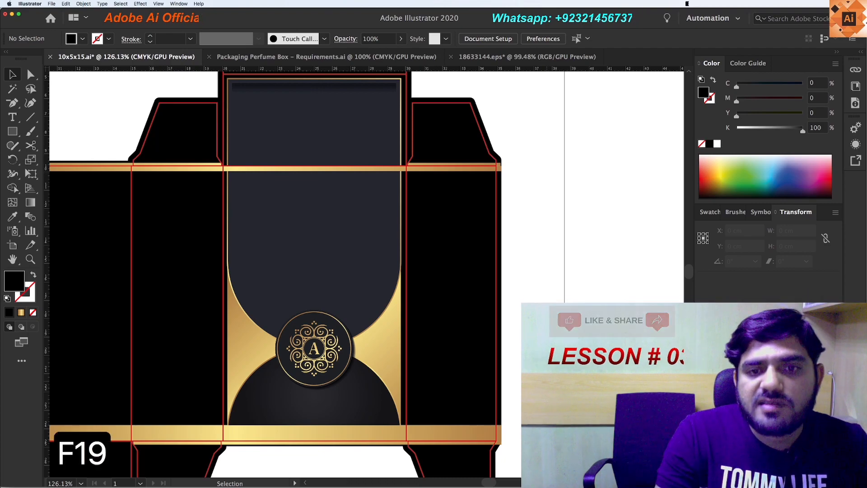
Enlarge the label group proportionally to about 9.99 x 21.01 cm so that it spans the panel between its fold lines
drag(374, 343, 358, 337)
click(371, 337)
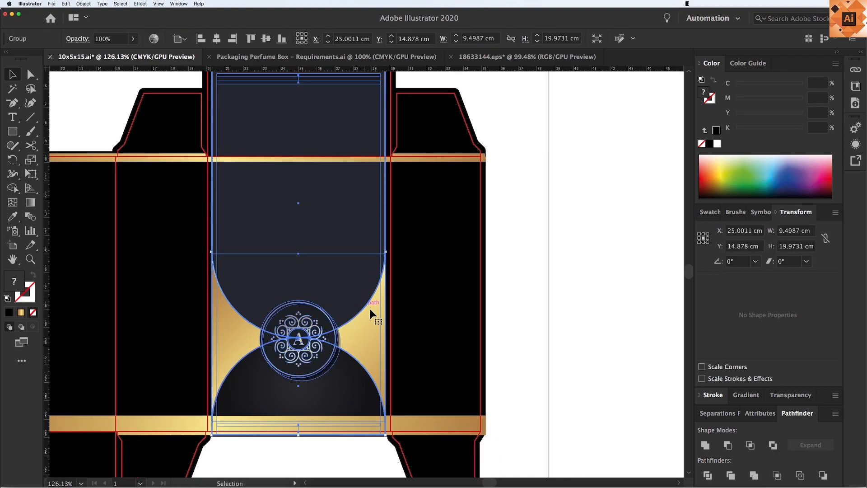
drag(385, 435, 390, 443)
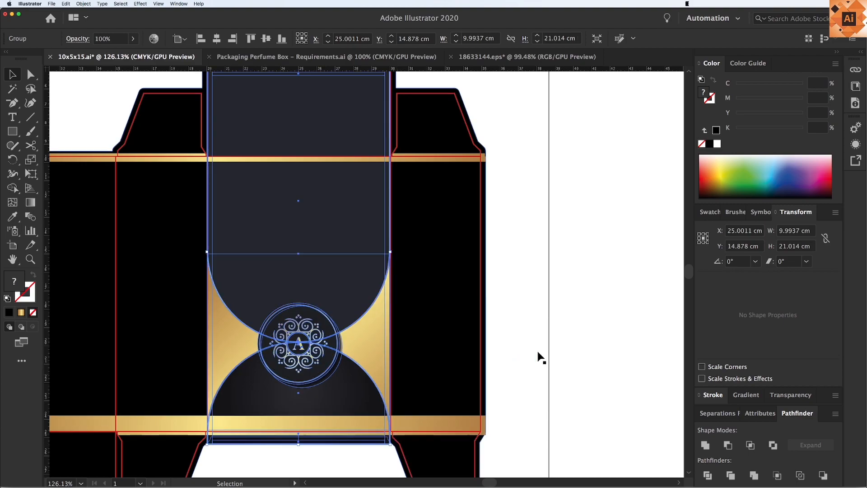
click(529, 360)
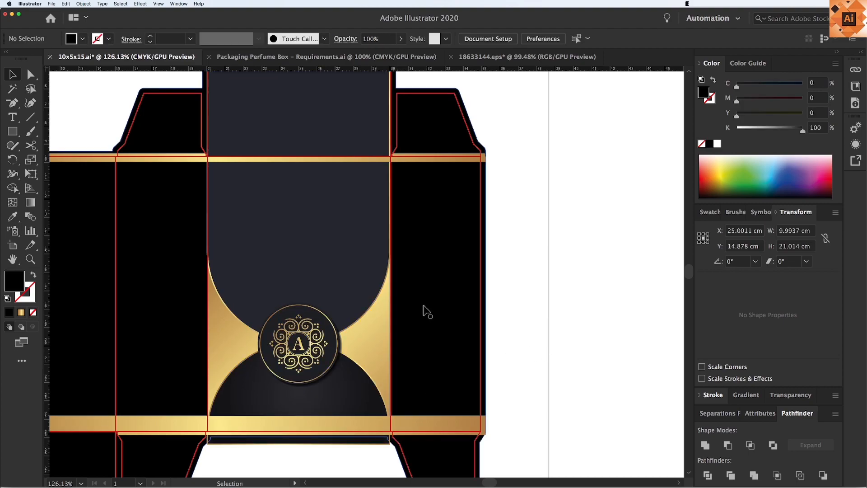
Nudge the label group slightly right and move it up until its lower edge is hidden behind the wide gold band
click(377, 339)
key(Right)
key(Right)
click(516, 351)
drag(377, 351, 370, 338)
click(488, 252)
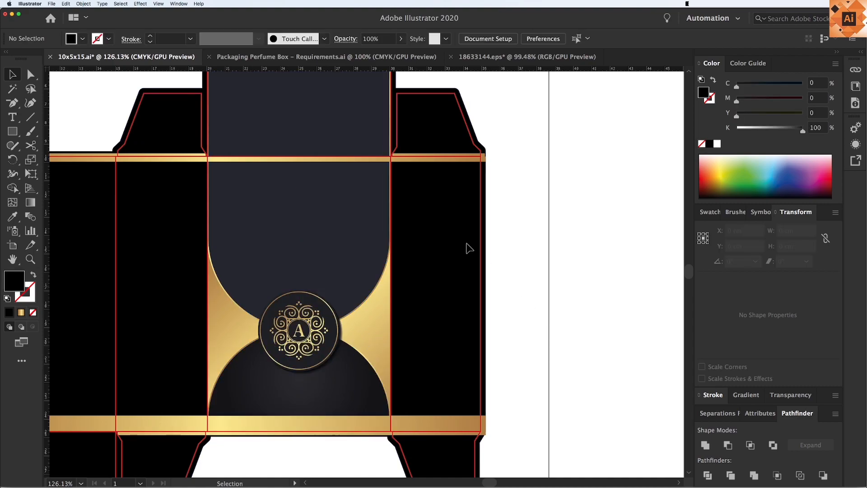
Draw a black rectangle about 9.97 x 15 cm over the wide panel below the lid, from the top fold to the bottom fold
scroll(374, 242, up, 5)
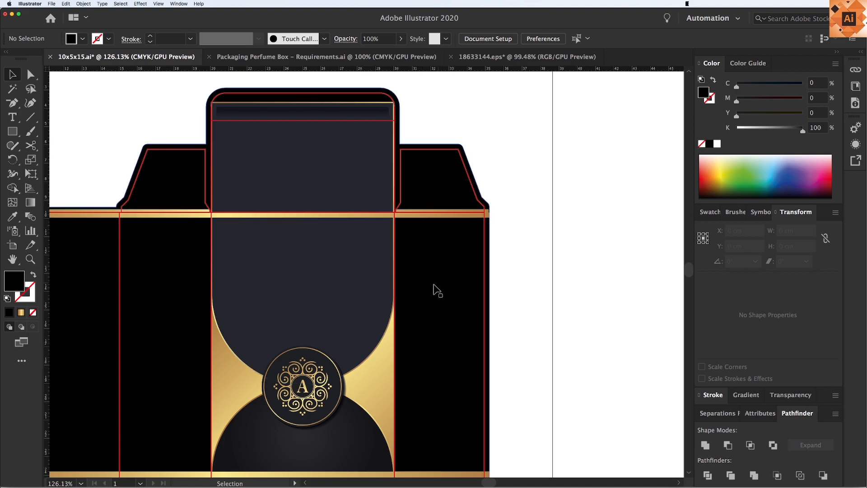
drag(435, 286, 445, 238)
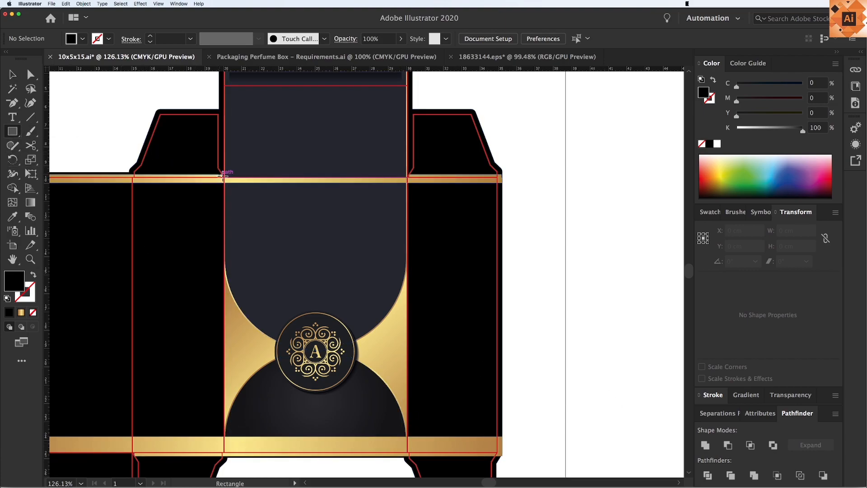
drag(224, 177, 407, 452)
drag(407, 454, 407, 452)
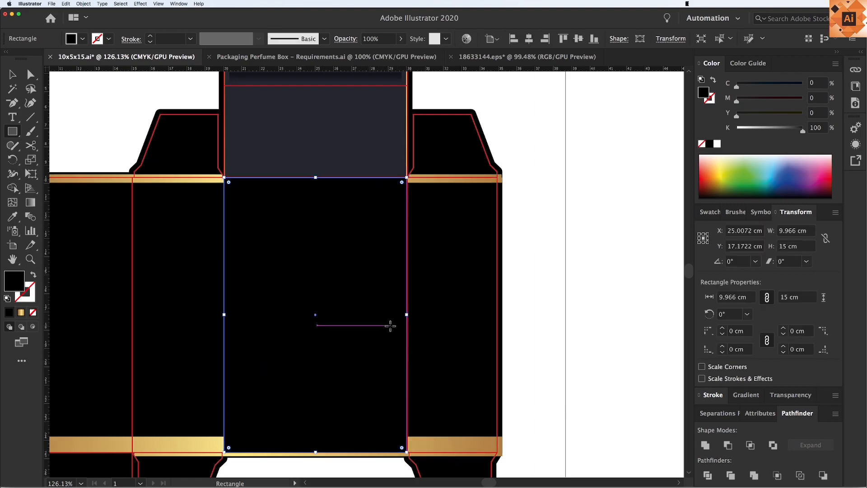
key(v)
click(453, 223)
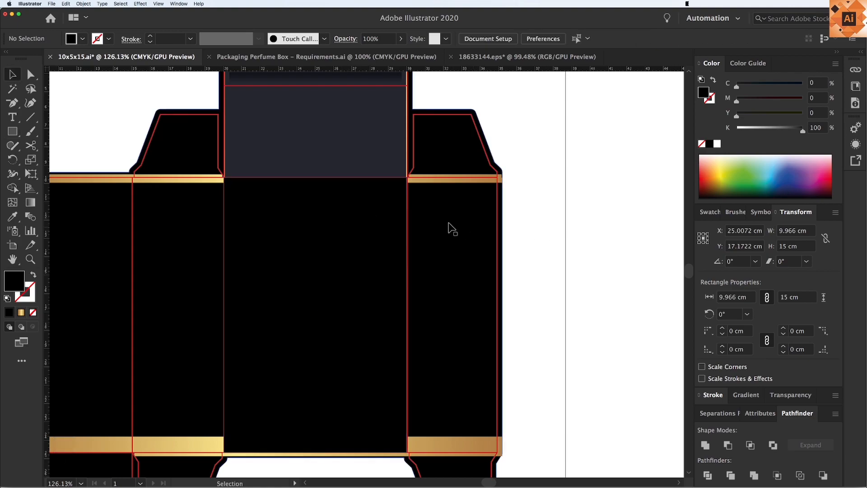
click(346, 222)
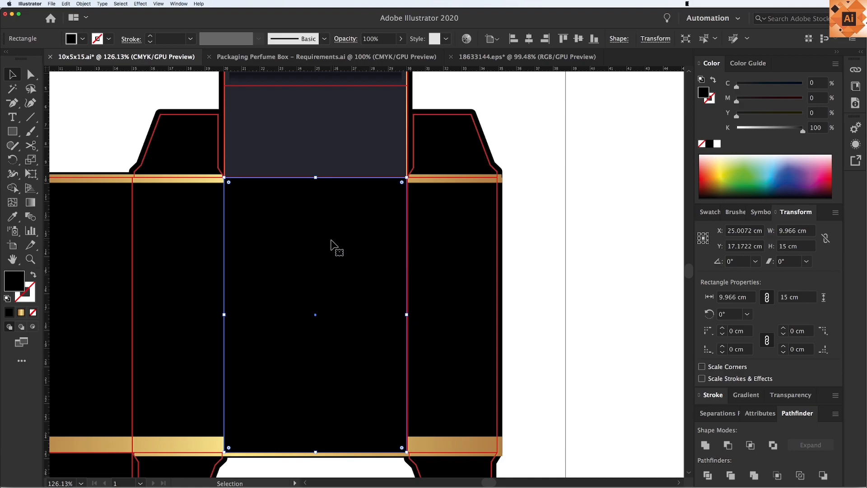
click(356, 131)
click(524, 194)
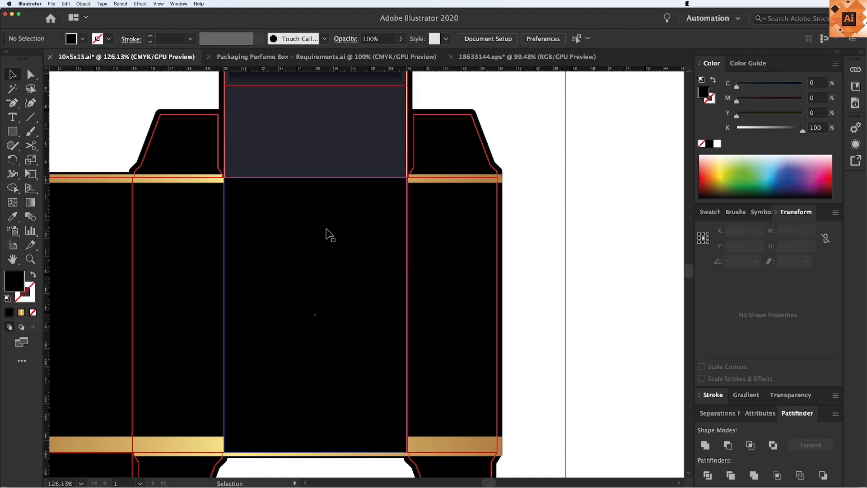
click(341, 144)
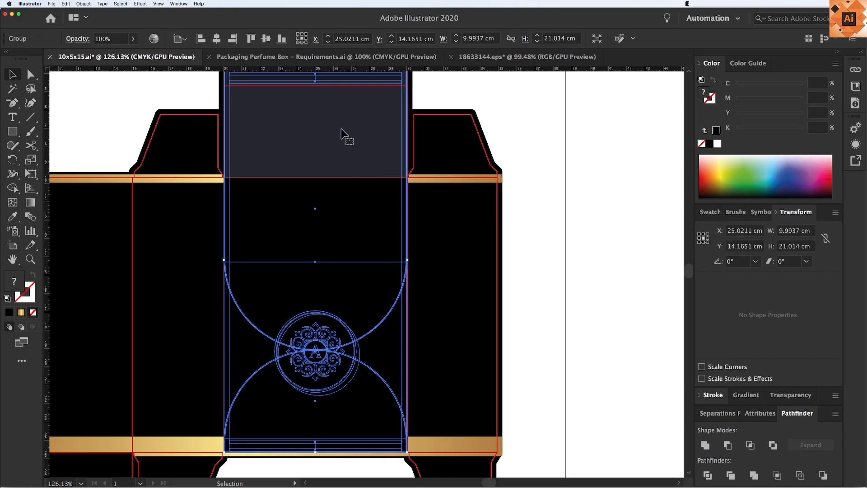
drag(396, 149, 542, 213)
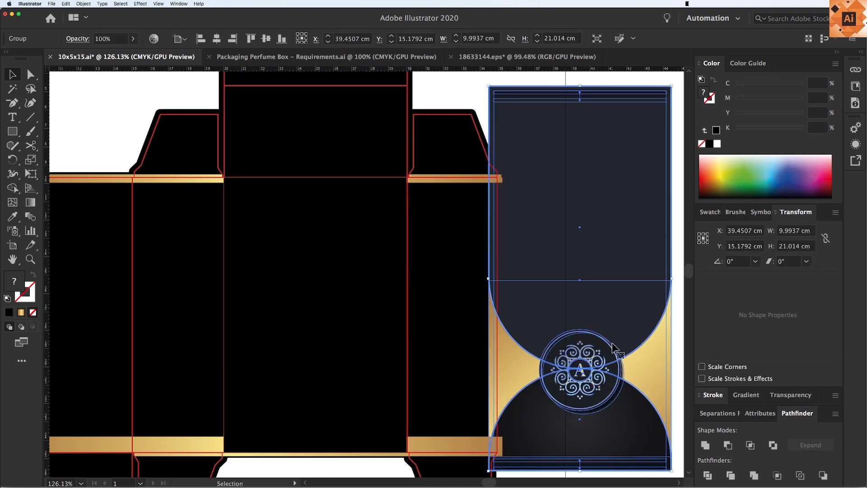
key(super+z)
key(super+z)
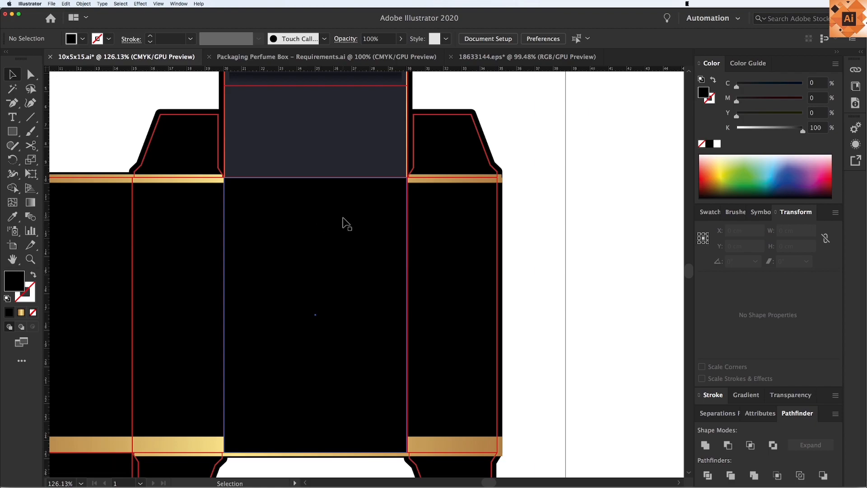
Clip the label group to the black rectangle with a clipping mask so the artwork fills only the wide panel
click(345, 224)
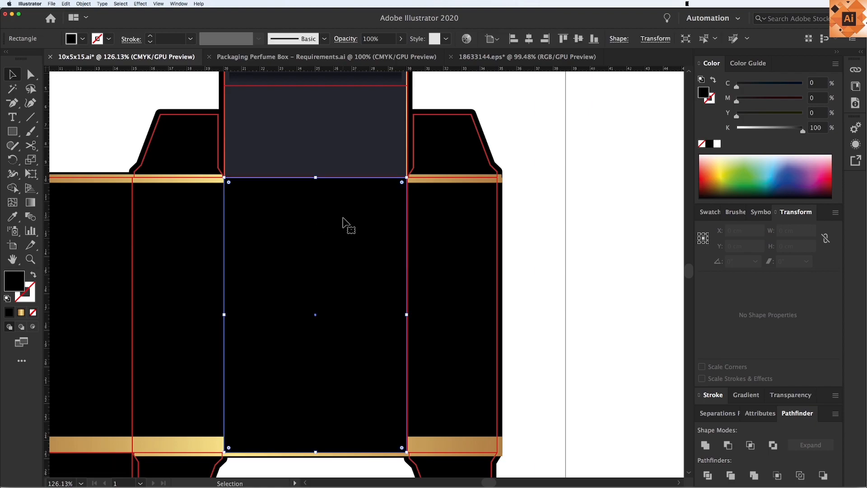
shift+click(353, 131)
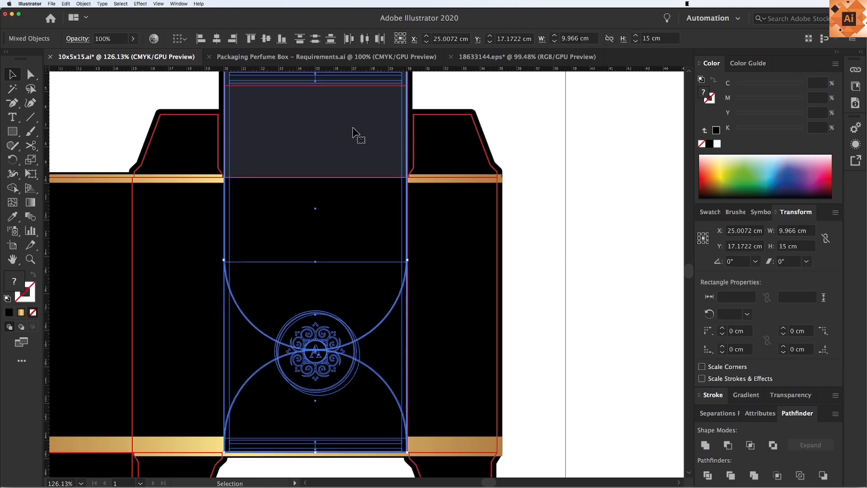
right_click(377, 160)
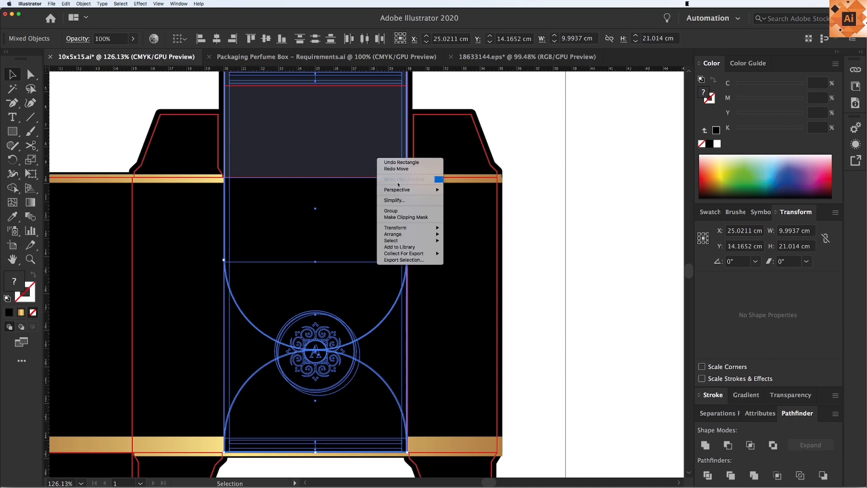
click(401, 217)
click(586, 262)
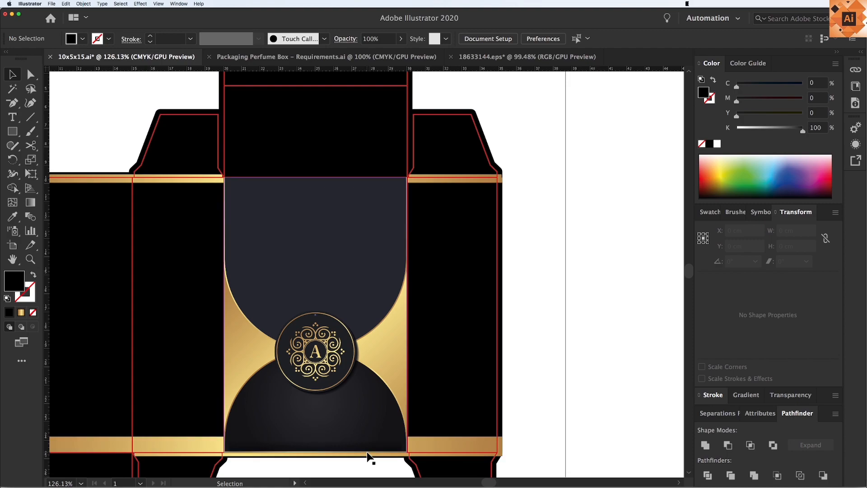
Send the clipped label to the back, then send the black box background behind it, leaving the gold bands on top
click(380, 321)
key(super+shift+bracketleft)
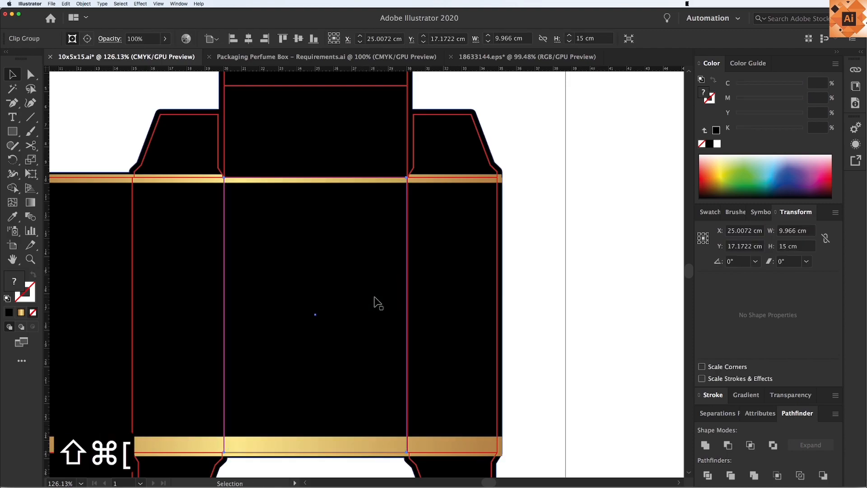
click(530, 302)
click(459, 286)
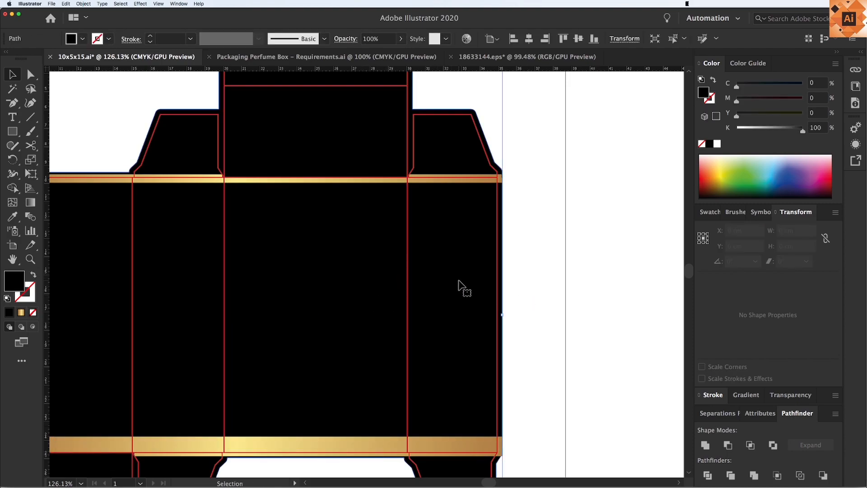
key(super+shift+bracketleft)
click(511, 309)
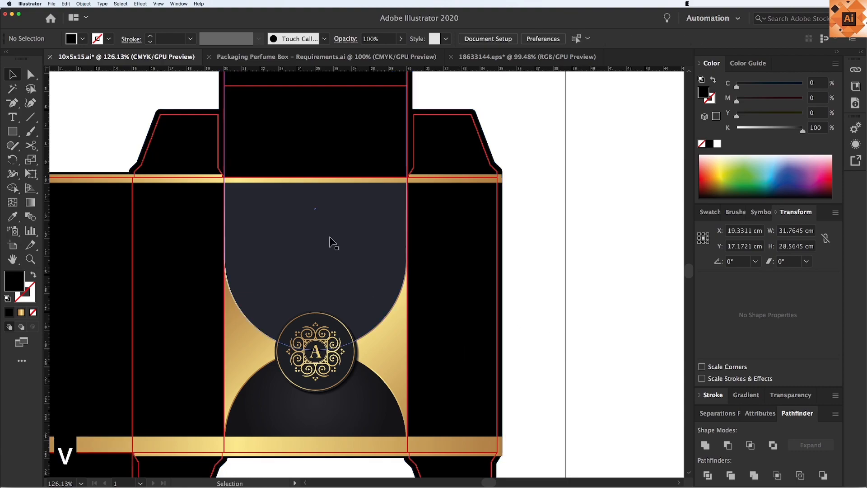
Examine the clipped label artwork on the front panel and how it meets the gold bands and fold lines
key(v)
key(space)
drag(292, 208, 329, 190)
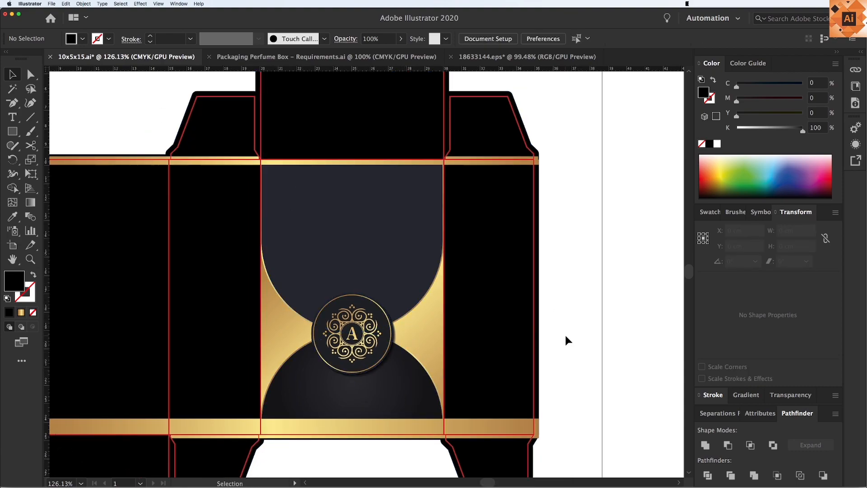
key(super+minus)
key(v)
key(space)
drag(382, 248, 359, 250)
key(z)
key(z)
drag(222, 179, 629, 459)
key(v)
key(space)
drag(394, 274, 392, 322)
key(space)
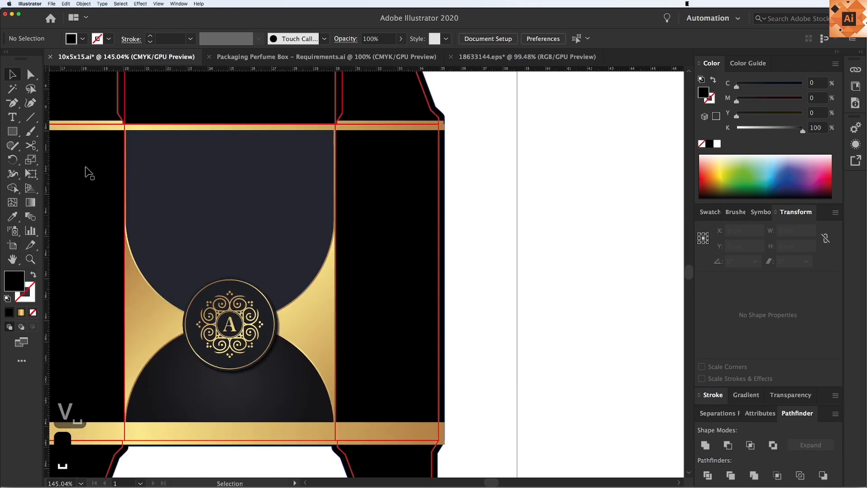
Add the text "WILKY WAY" and place it above the emblem on the label, enlarged to about 5.12 x 1.19 cm
click(13, 118)
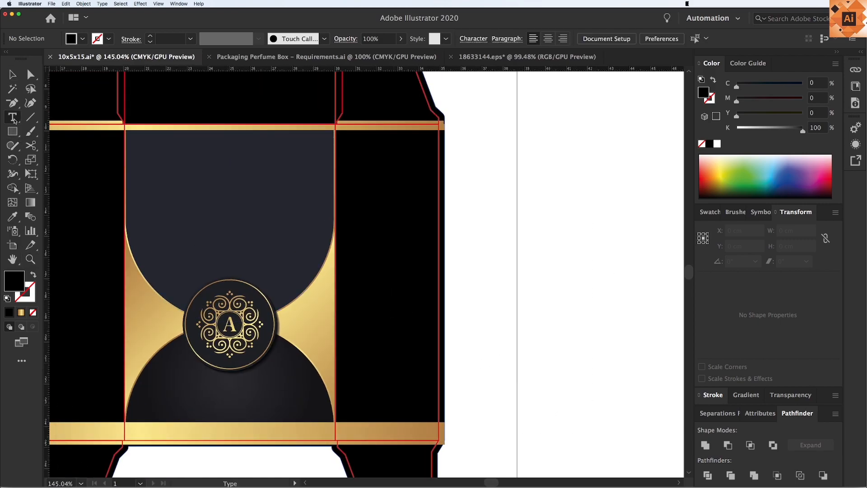
click(555, 211)
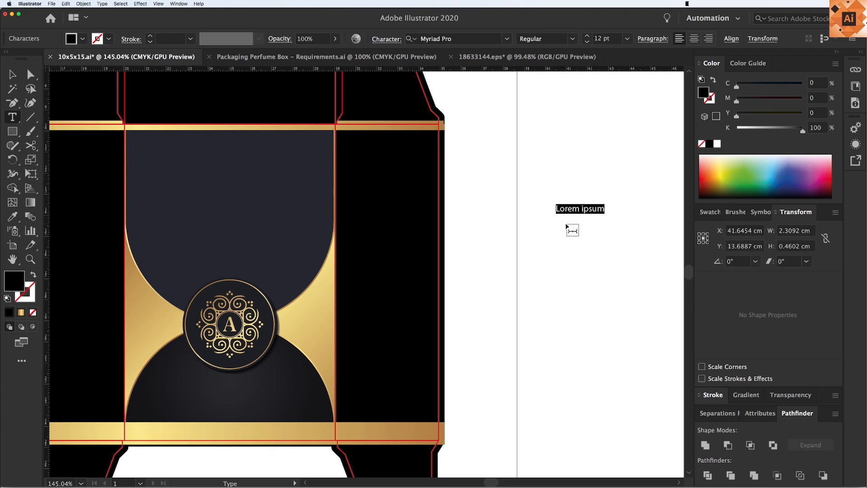
text(WILKY WAY)
key(Escape)
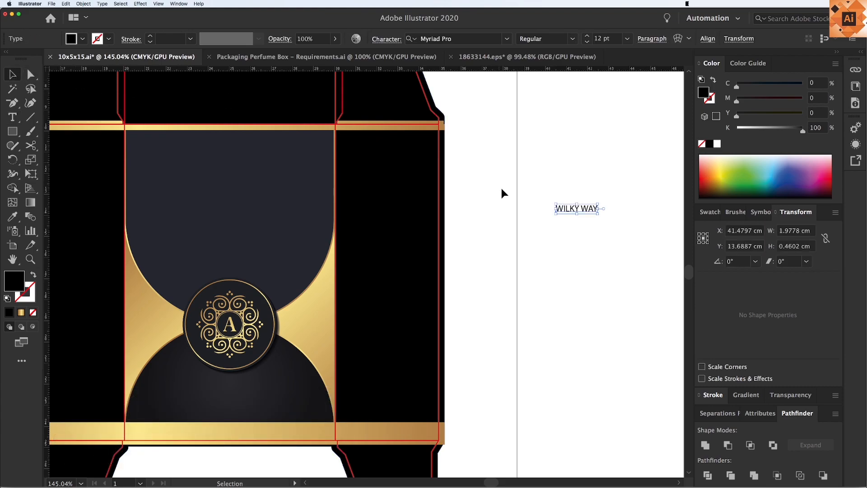
drag(599, 204, 273, 205)
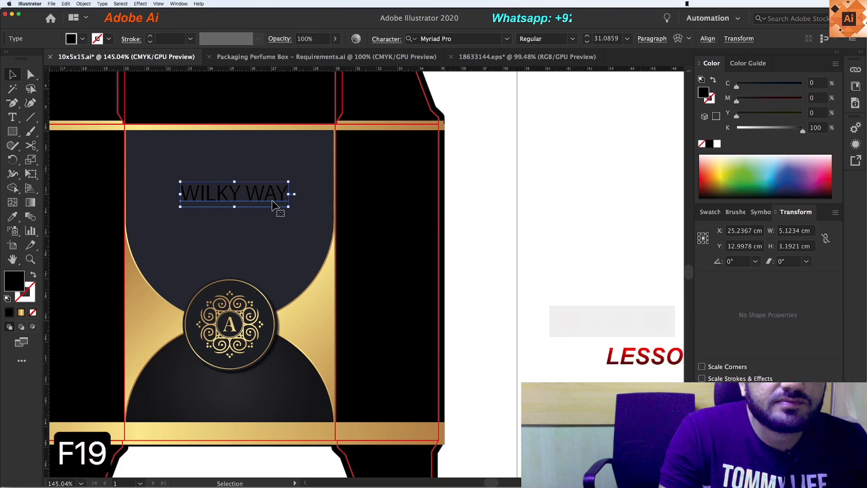
Fill the WILKY WAY text with white and move it slightly left to about X 24.87 cm
click(519, 238)
key(v)
scroll(393, 234, left, 3)
scroll(393, 235, down, 1)
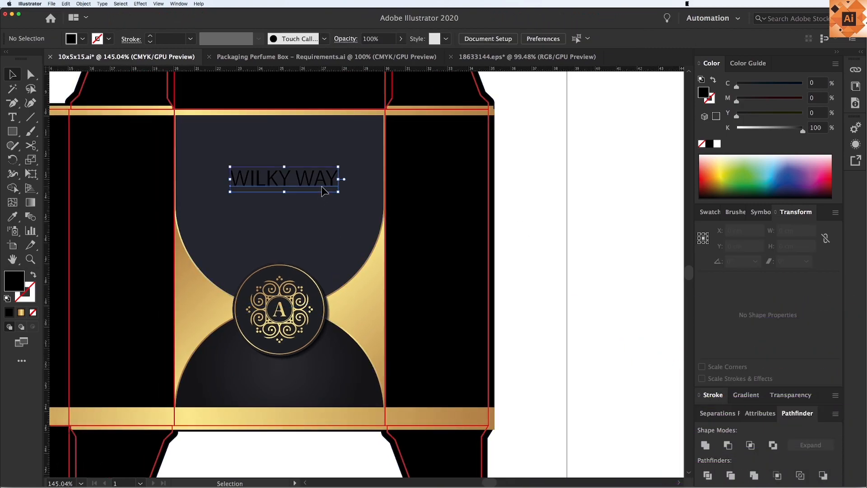
click(718, 145)
drag(318, 186, 310, 186)
key(v)
key(space)
drag(402, 205, 364, 207)
Set the WILKY WAY text in the AcroterionJF font
click(507, 38)
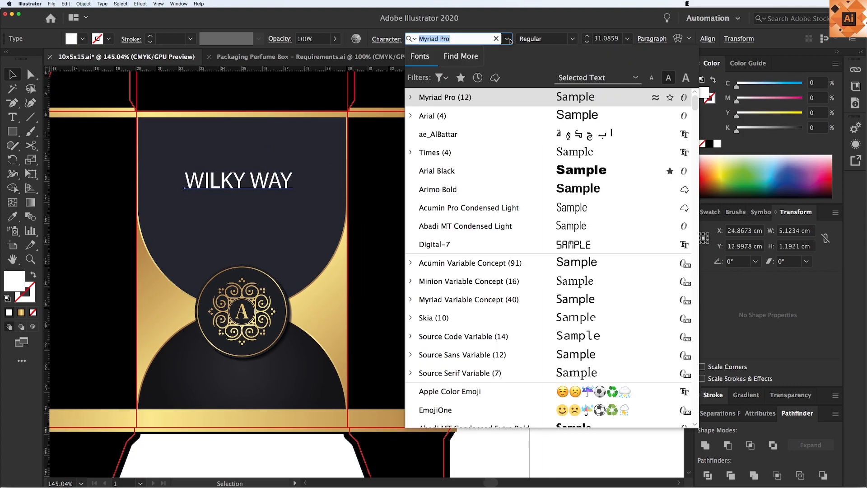
scroll(555, 270, down, 5)
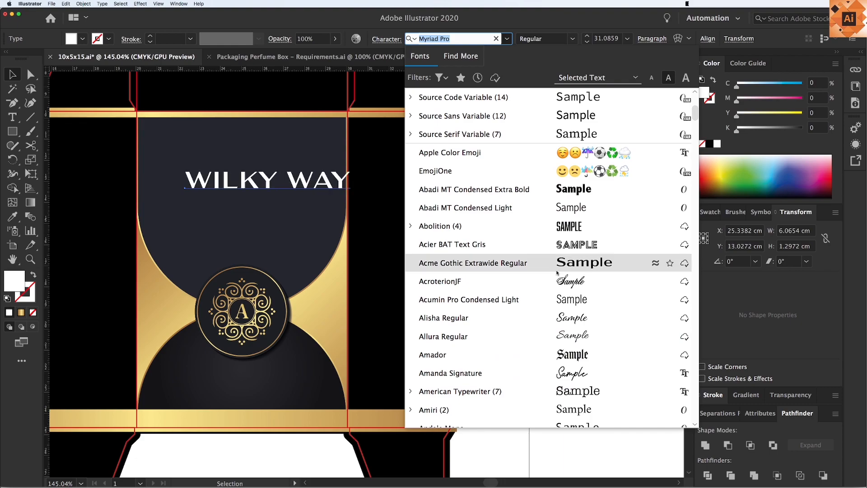
scroll(560, 260, down, 3)
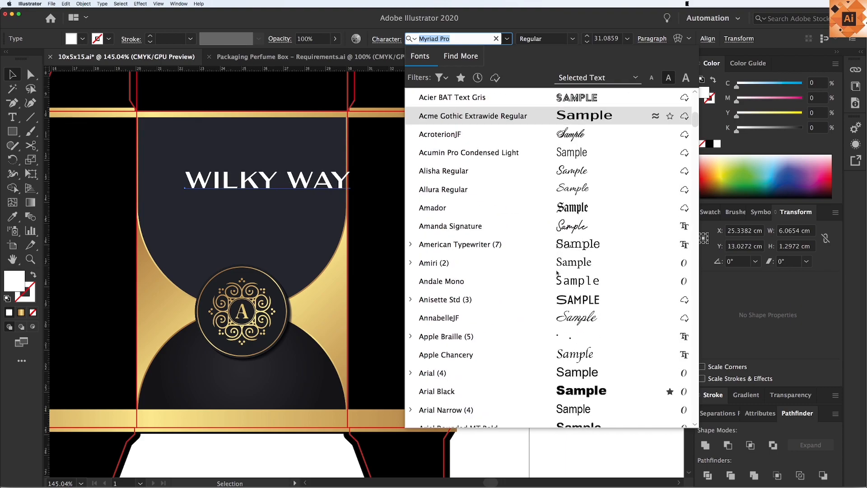
click(579, 138)
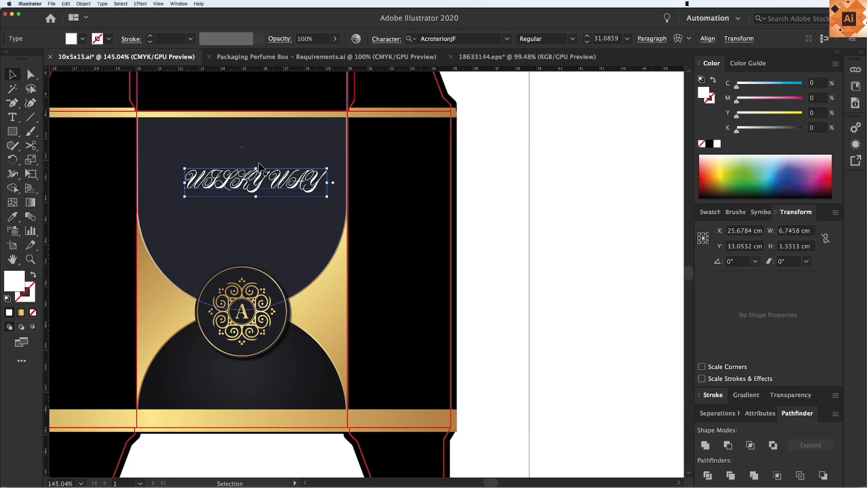
Change the brand text to title case and enlarge it to about 5.44 x 1.87 cm
click(103, 4)
mouse_move(116, 102)
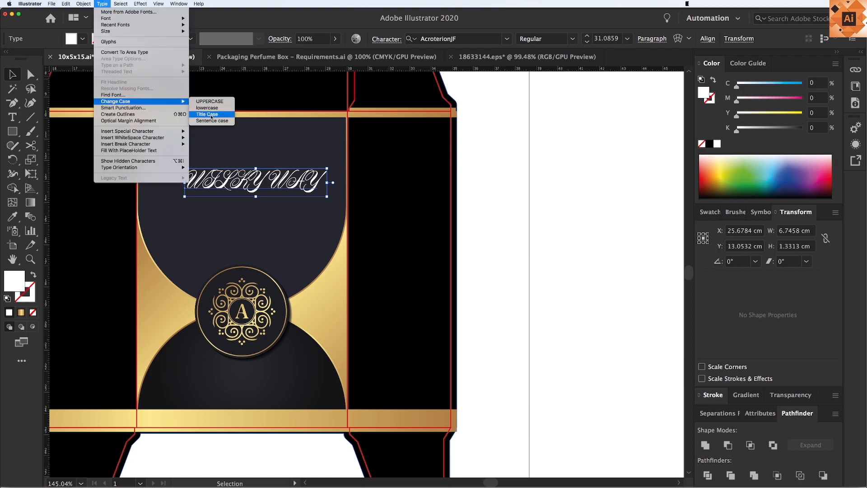
click(207, 114)
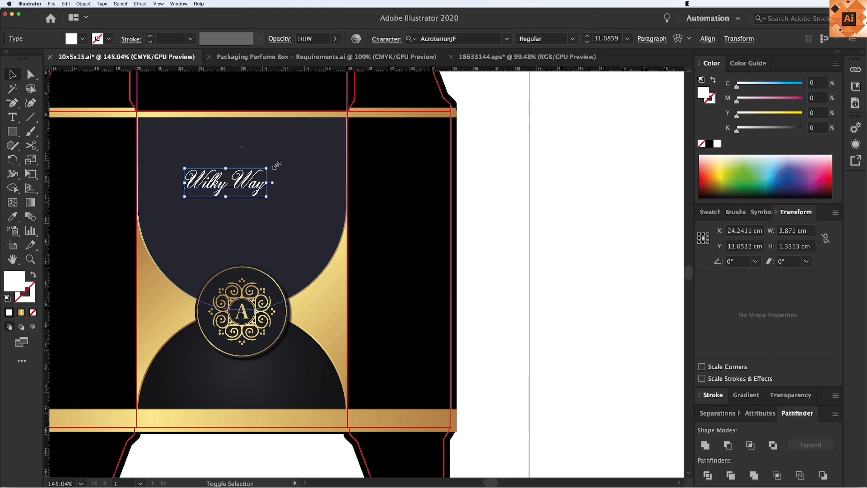
drag(272, 167, 302, 167)
key(v)
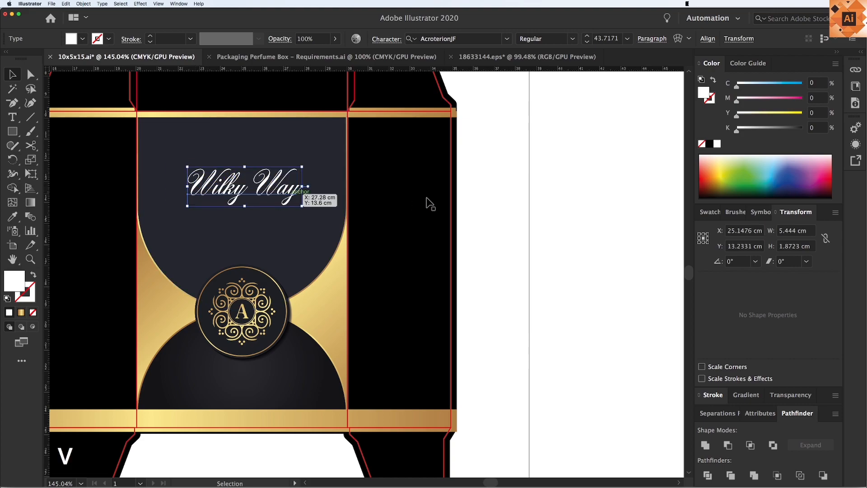
drag(465, 112, 443, 113)
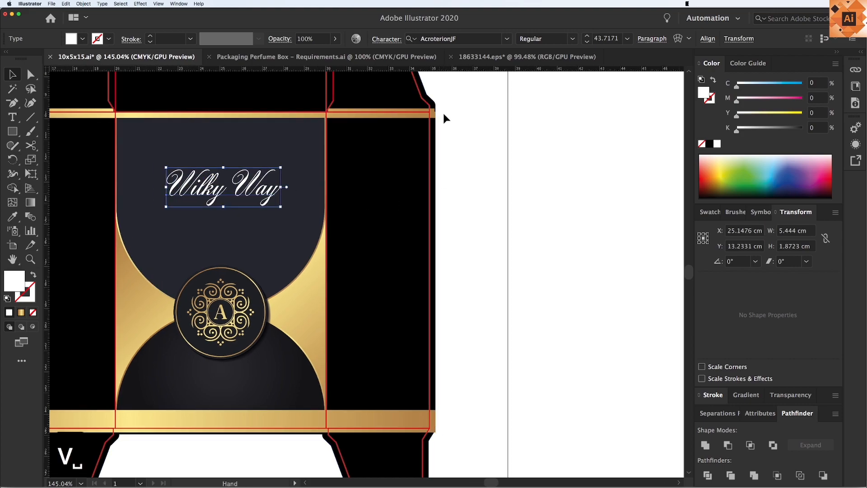
Set the brand text in the Baskerville Regular font
click(507, 38)
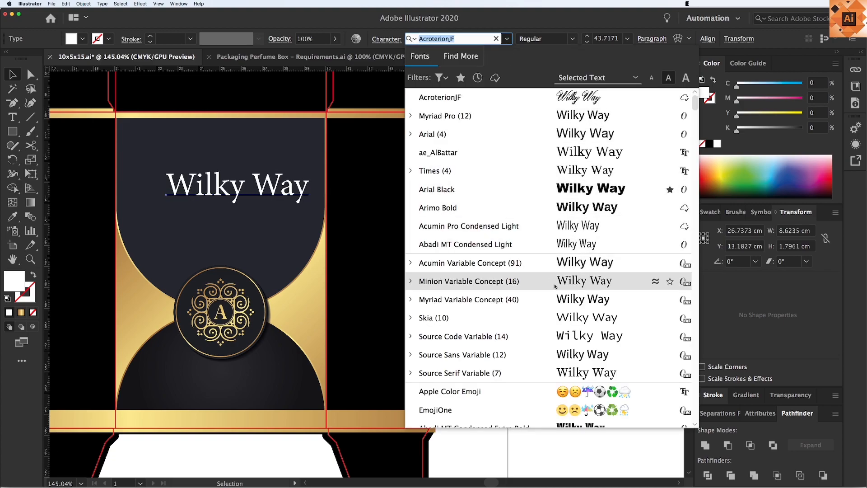
scroll(554, 284, down, 5)
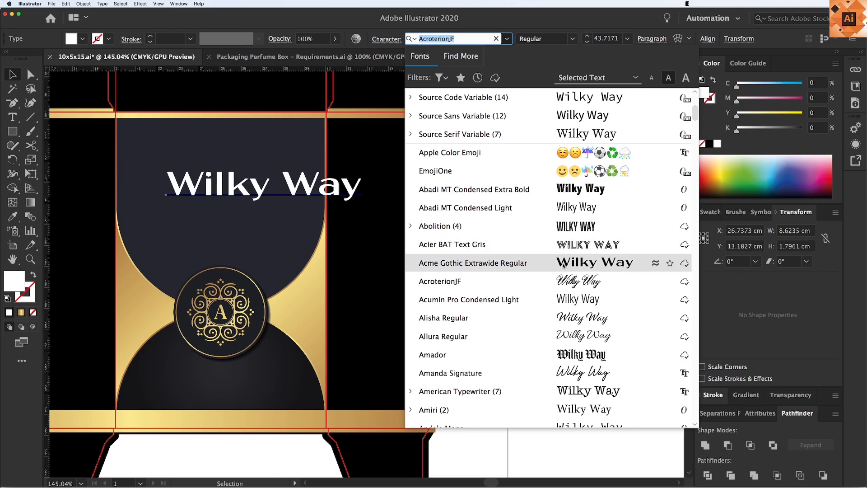
scroll(563, 266, down, 6)
scroll(561, 270, down, 5)
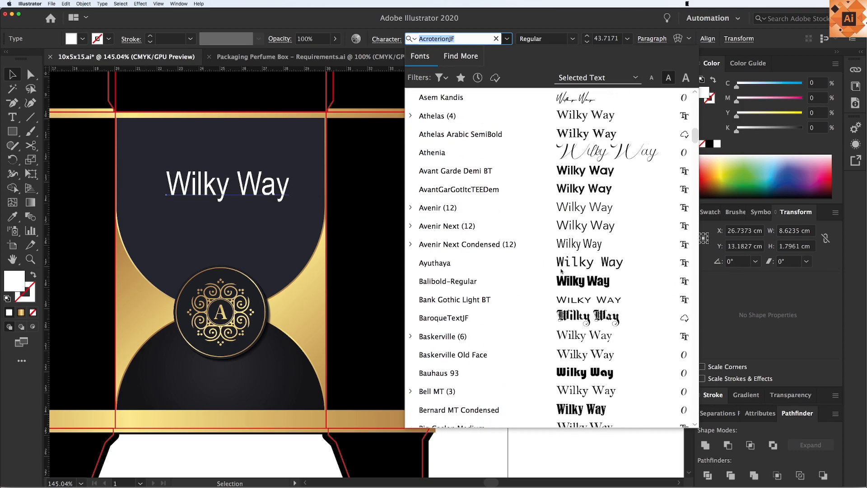
click(575, 336)
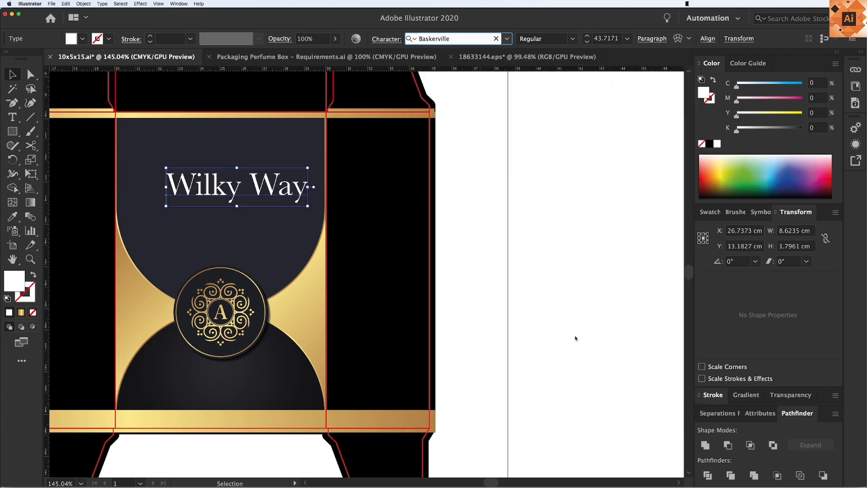
Convert the brand text to uppercase and scale it to about 6.15 x 1.26 cm, roughly centred above the emblem
click(102, 5)
mouse_move(133, 102)
click(207, 103)
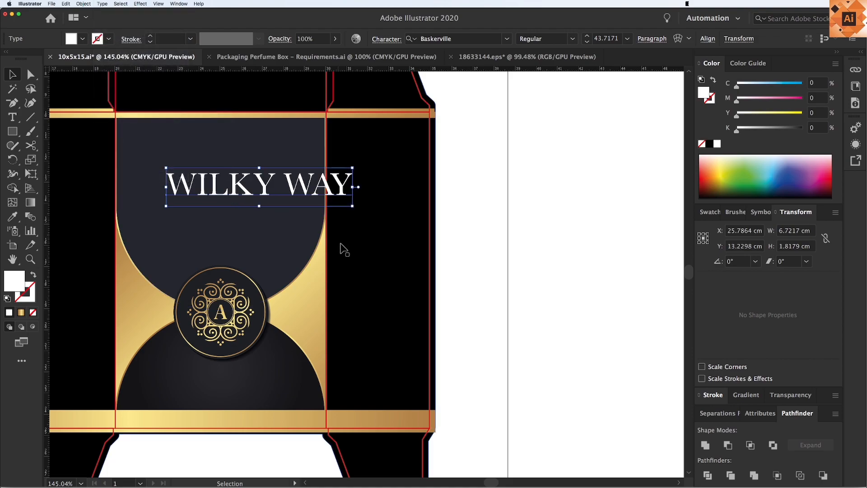
drag(353, 168, 292, 181)
click(459, 239)
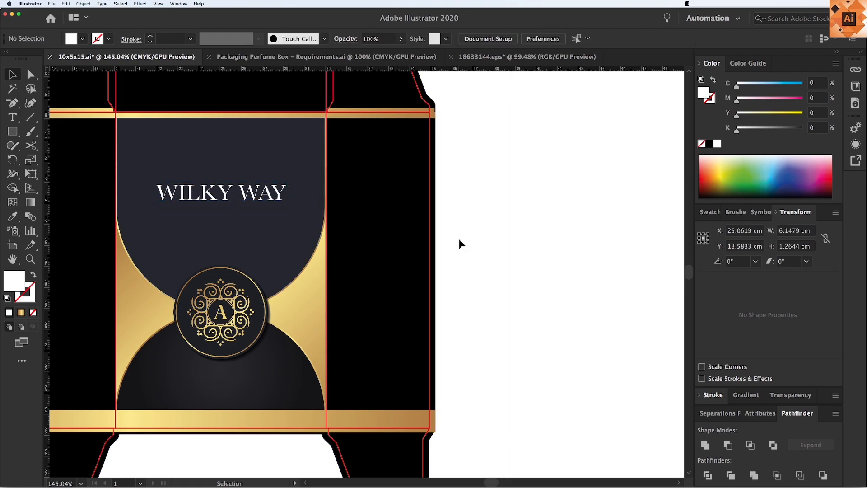
Duplicate the WILKY WAY text directly above the original and shorten the copy to "WILKY"
drag(289, 226, 292, 228)
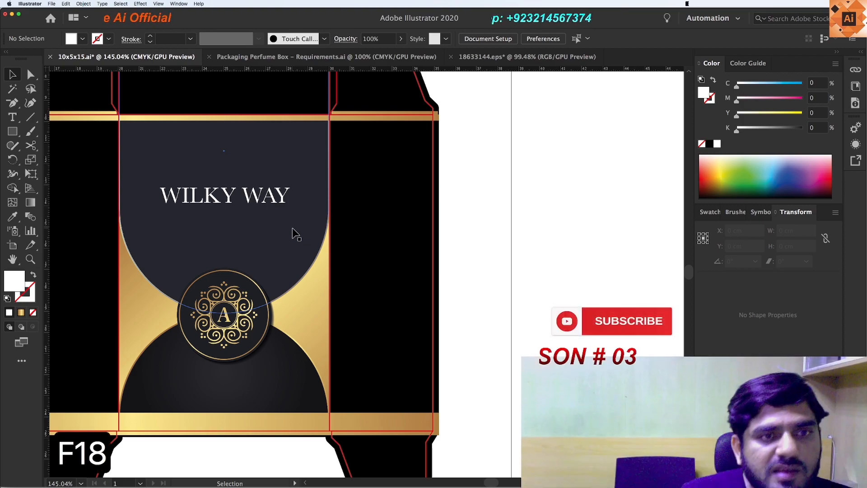
mouse_move(277, 207)
mouse_down()
mouse_move(289, 211)
mouse_move(275, 222)
mouse_move(289, 219)
mouse_move(274, 196)
mouse_up()
key(t)
click(243, 194)
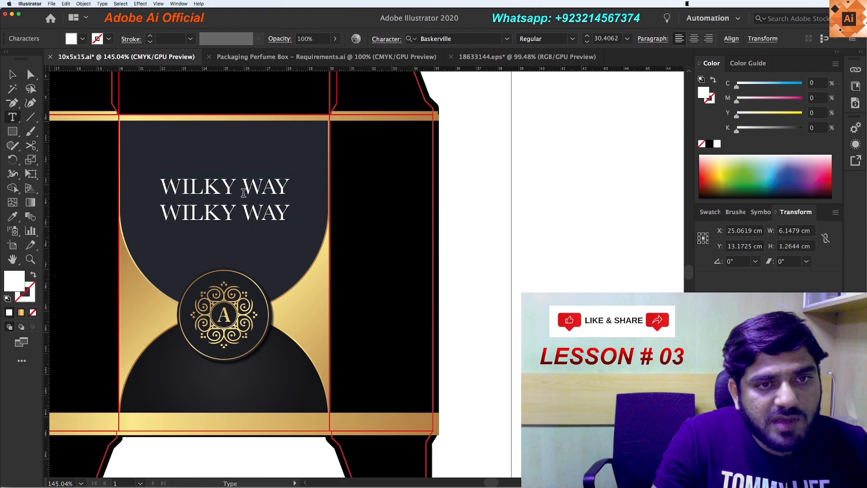
key(Right)
key(Right)
key(Right)
key(BackSpace)
key(BackSpace)
key(BackSpace)
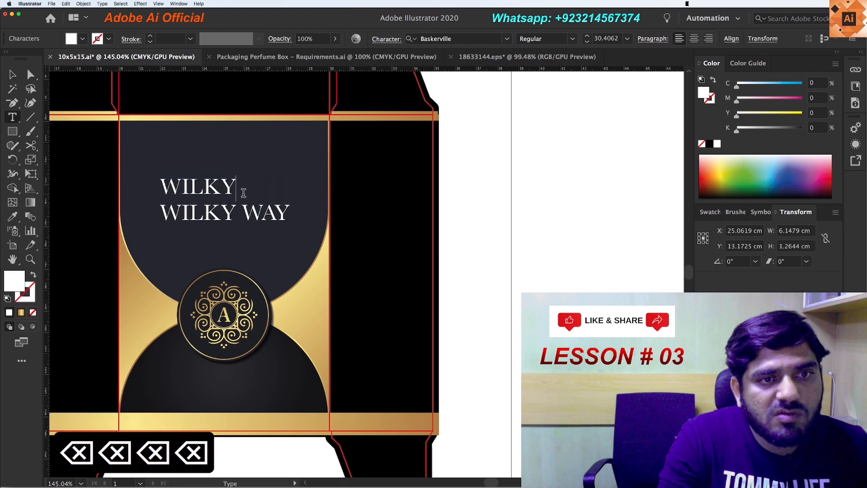
click(13, 75)
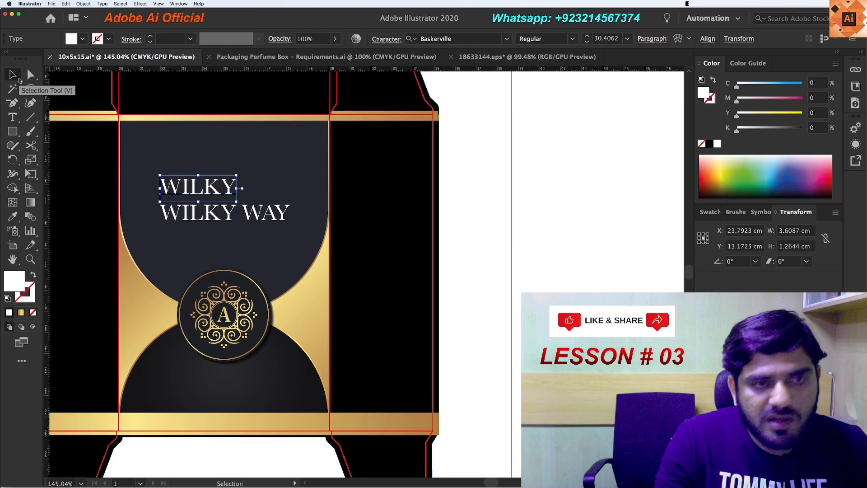
Set the upper WILKY text in the AcroterionJF font and convert it to title case
key(F19)
click(461, 193)
drag(228, 198, 252, 197)
click(507, 39)
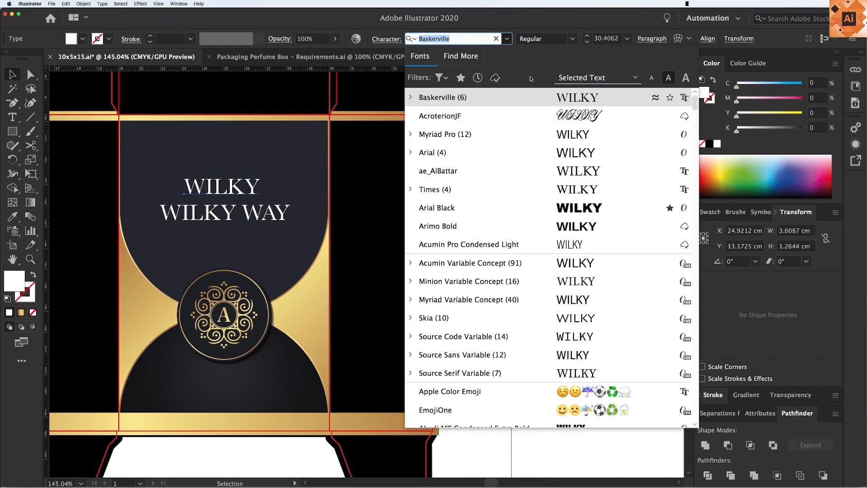
click(452, 114)
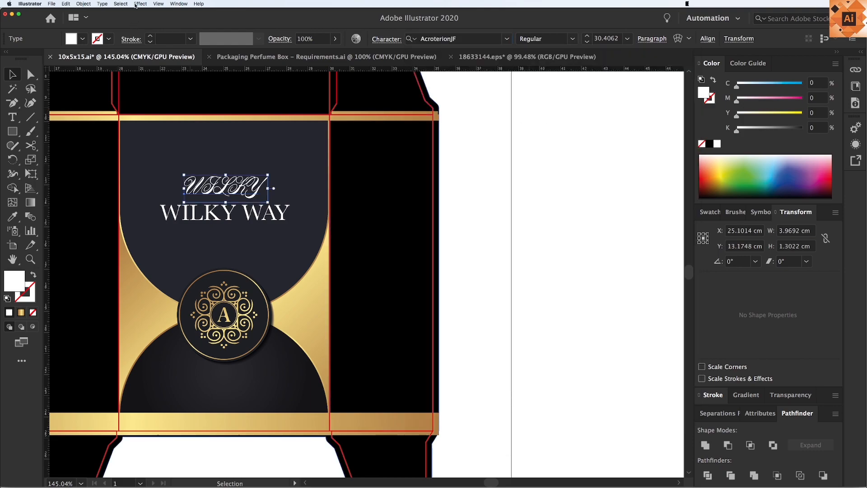
click(103, 4)
mouse_move(172, 101)
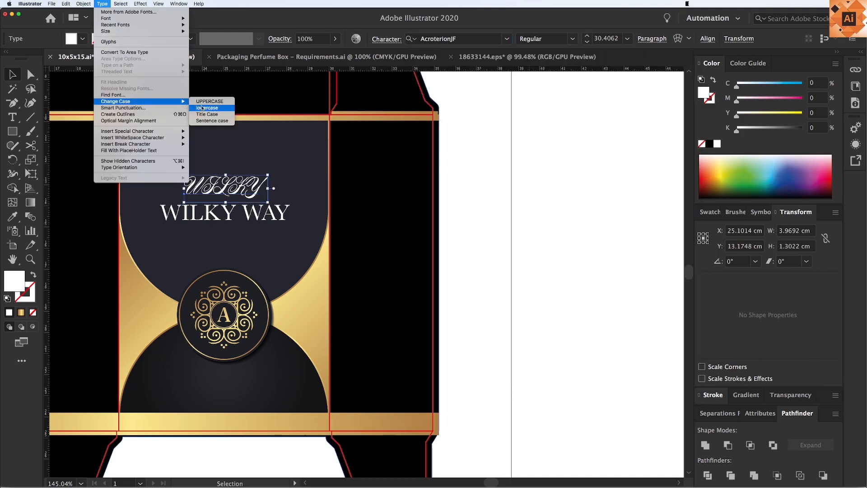
click(209, 114)
click(513, 242)
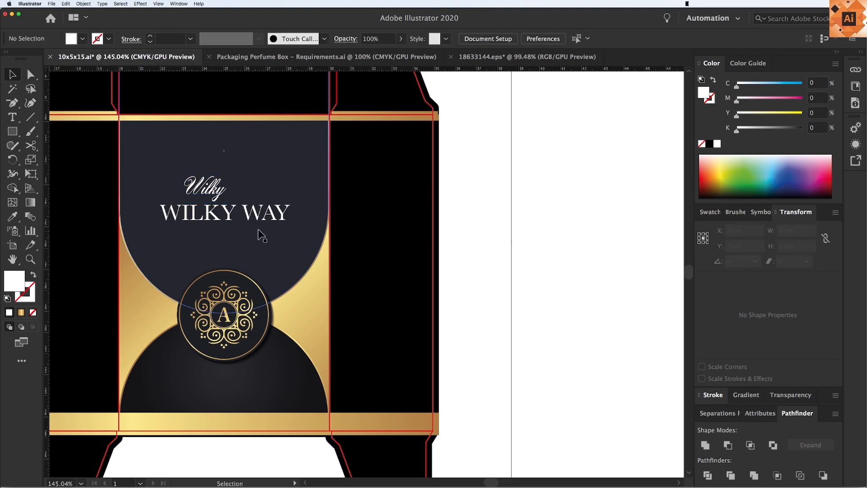
Delete the word WILKY from the lower brand text, leaving only WAY
click(251, 226)
double_click(252, 226)
key(BackSpace)
key(BackSpace)
key(BackSpace)
key(BackSpace)
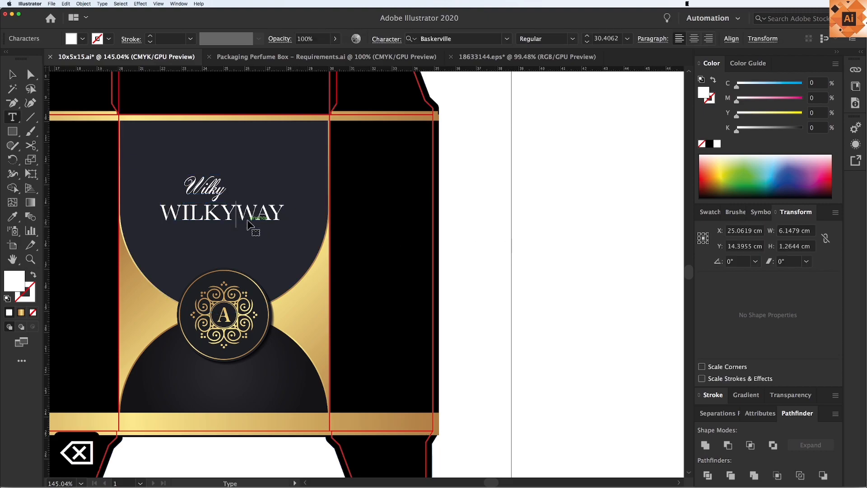
key(BackSpace)
key(BackSpace)
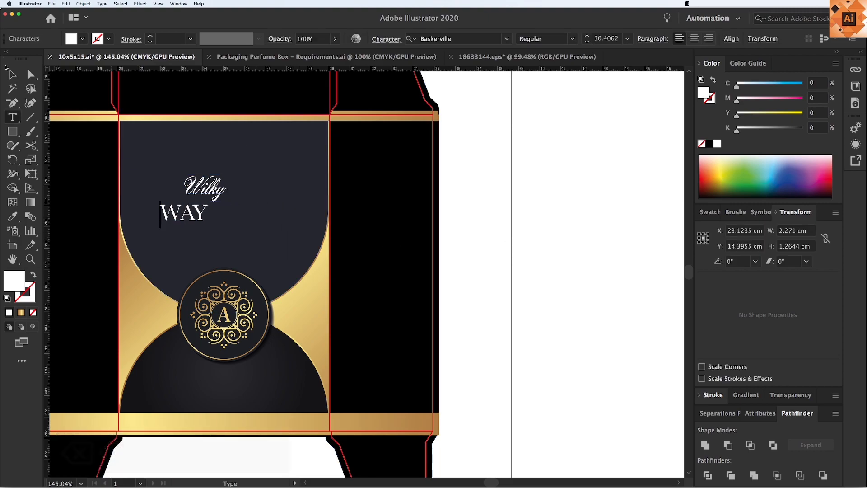
key(Escape)
Enlarge the WAY text to about 37.78 pt and stack both words roughly centred above the emblem, with Wilky directly over WAY
drag(196, 221, 191, 198)
key(super+z)
click(368, 248)
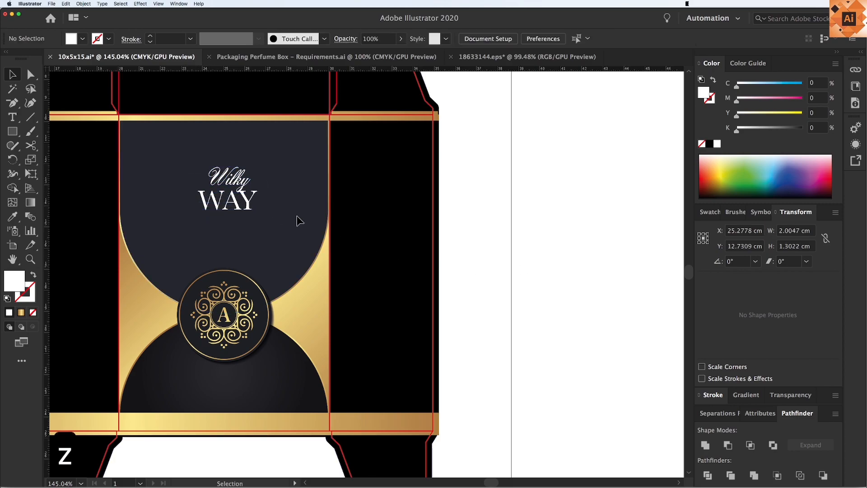
key(z)
drag(113, 107, 507, 403)
key(v)
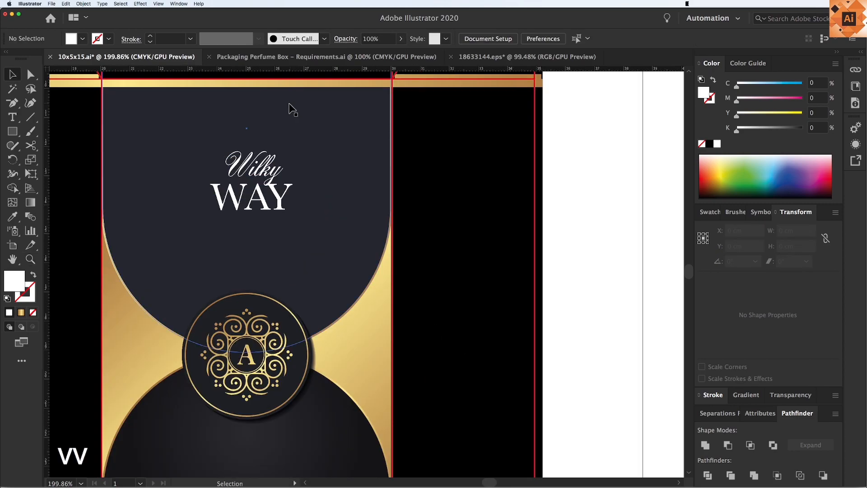
click(271, 174)
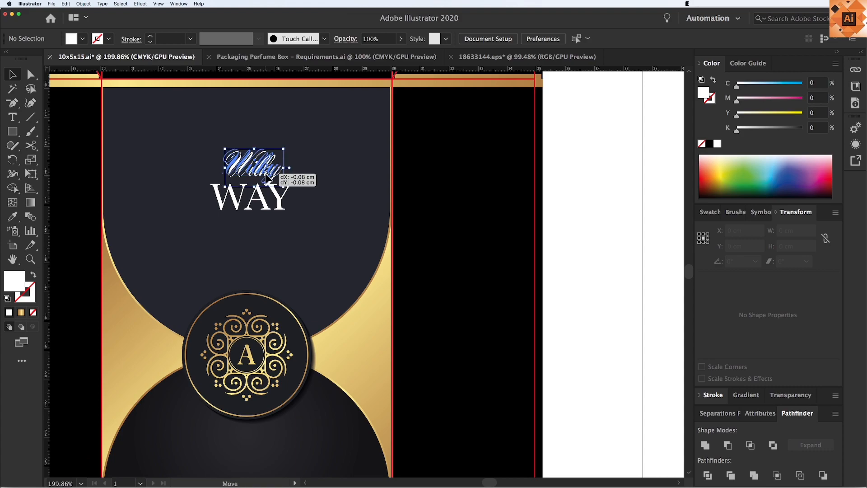
Set the WAY text in the Amiri Regular font
click(283, 207)
click(499, 35)
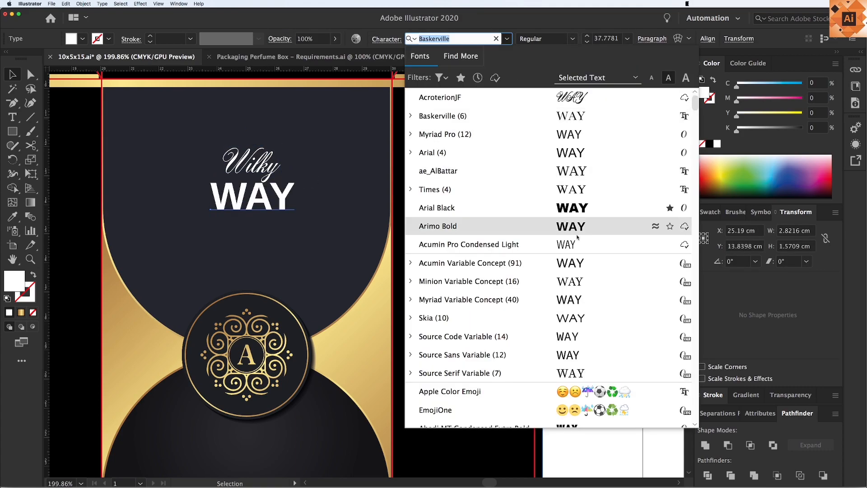
scroll(572, 277, down, 5)
scroll(571, 276, down, 5)
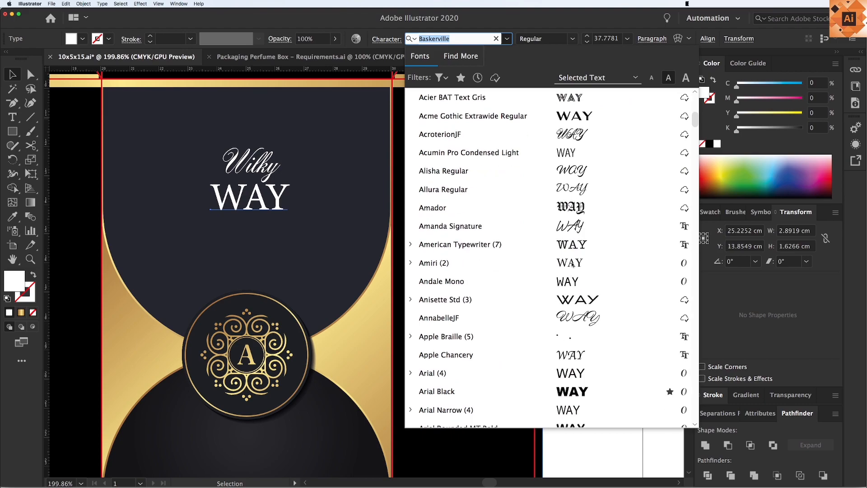
click(571, 263)
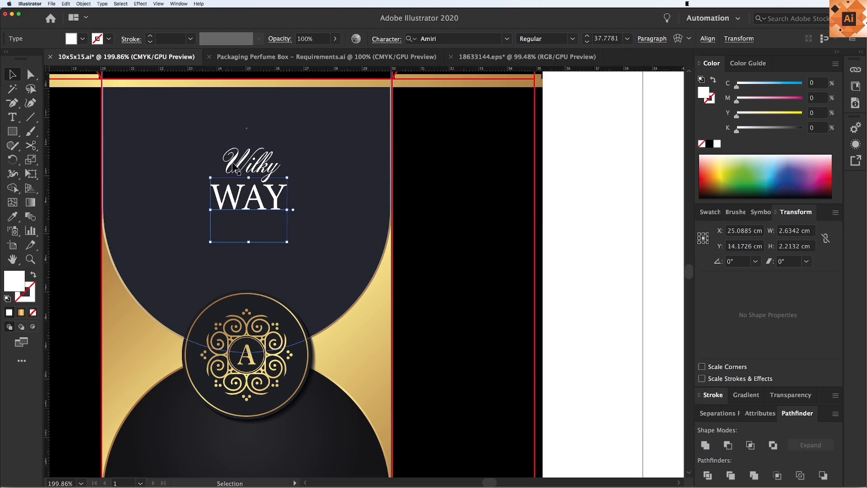
click(260, 175)
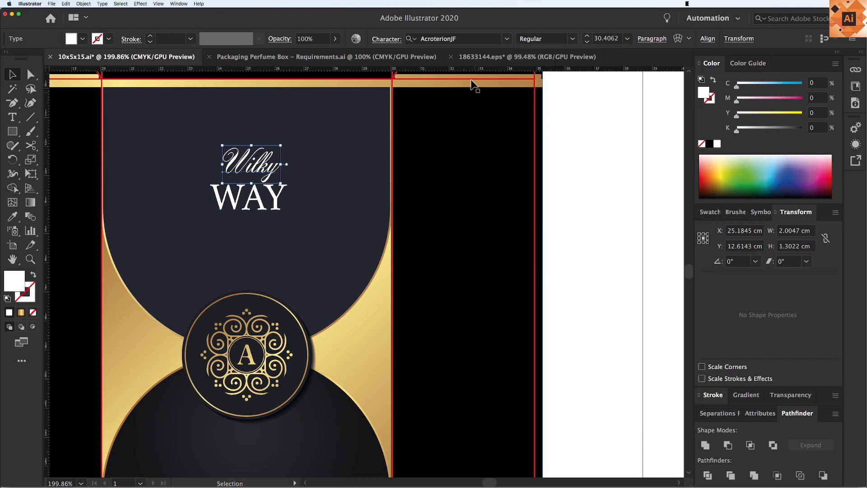
click(502, 38)
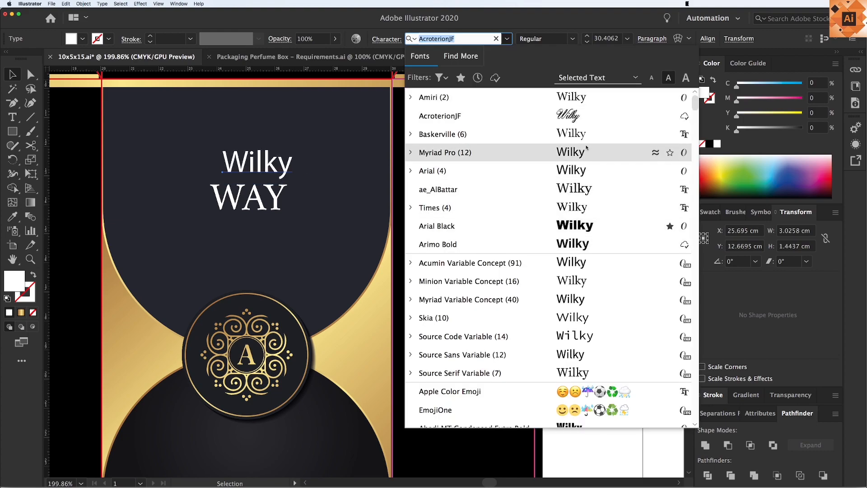
scroll(582, 140, down, 10)
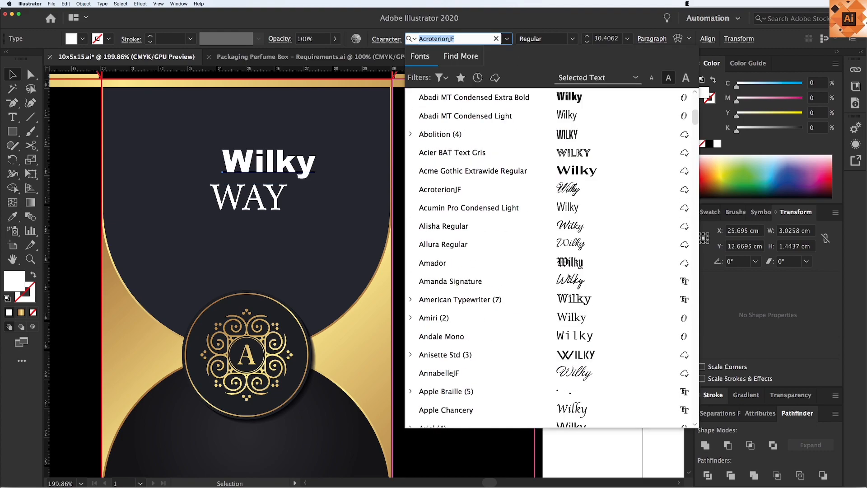
scroll(570, 285, down, 4)
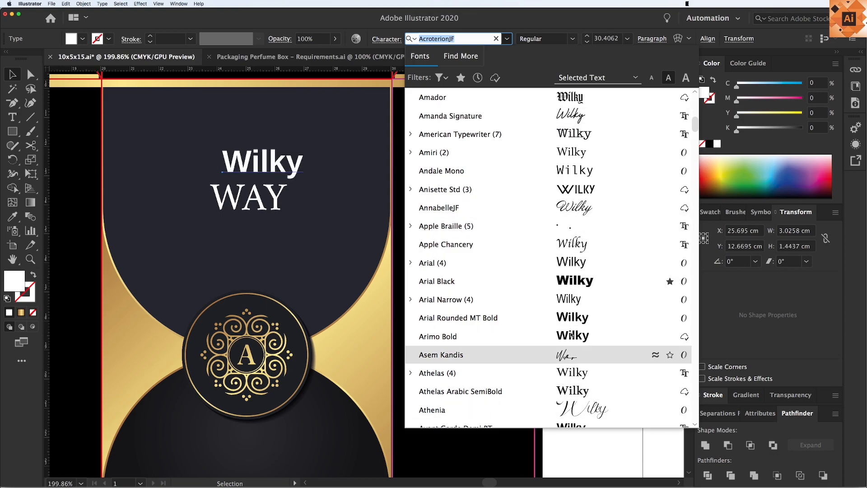
scroll(572, 355, down, 5)
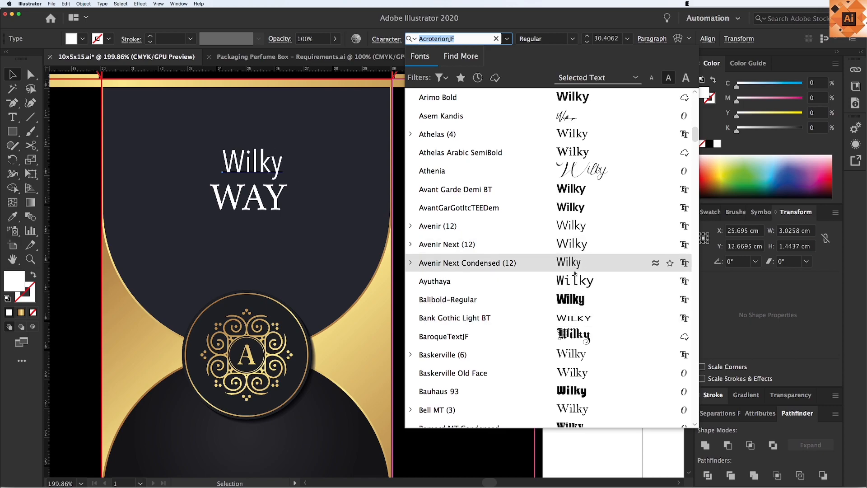
click(586, 449)
Set the Wilky text in the Amanda Signature font
click(256, 176)
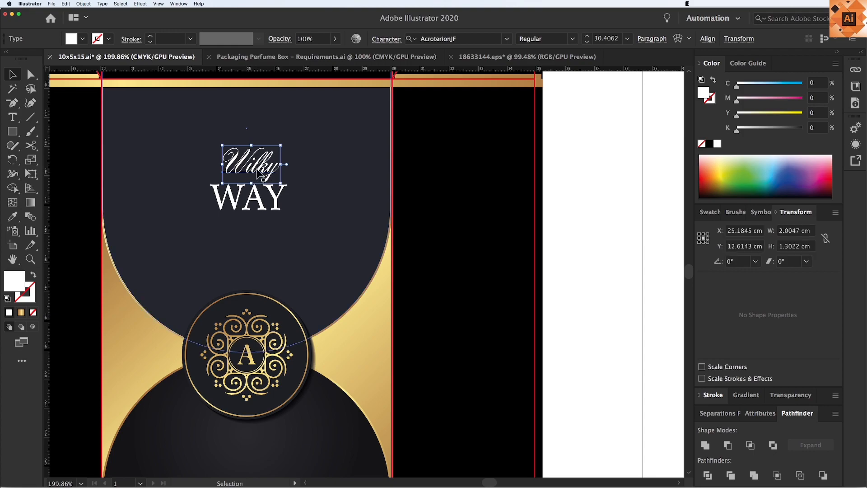
click(506, 40)
scroll(576, 230, up, 2)
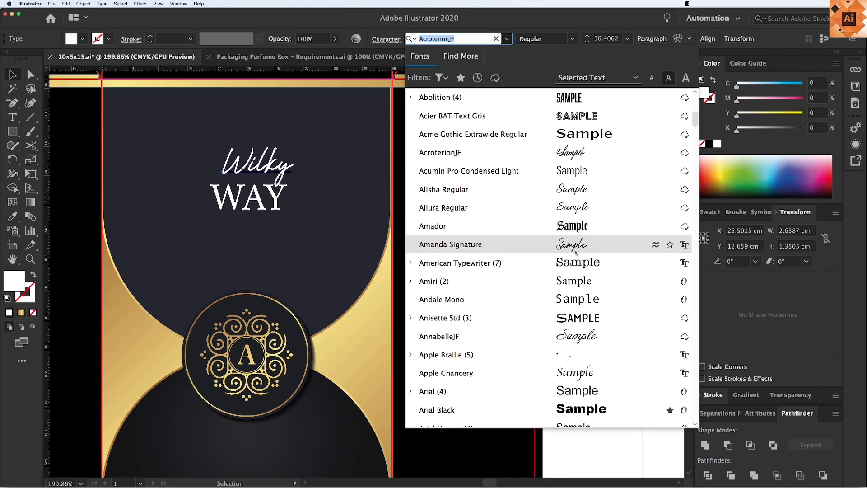
click(574, 244)
Enlarge the WAY text to about 44.3 pt and fill it with gold, C 0, M 15, Y 65, K 10
click(280, 209)
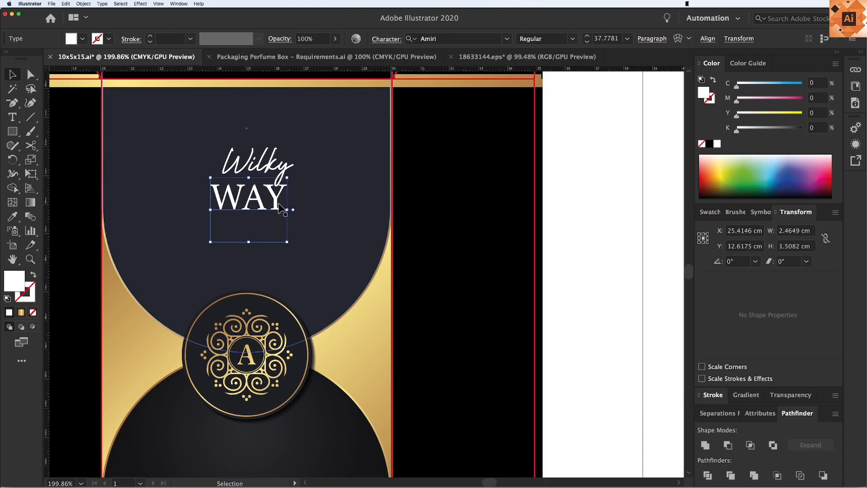
drag(287, 178, 293, 172)
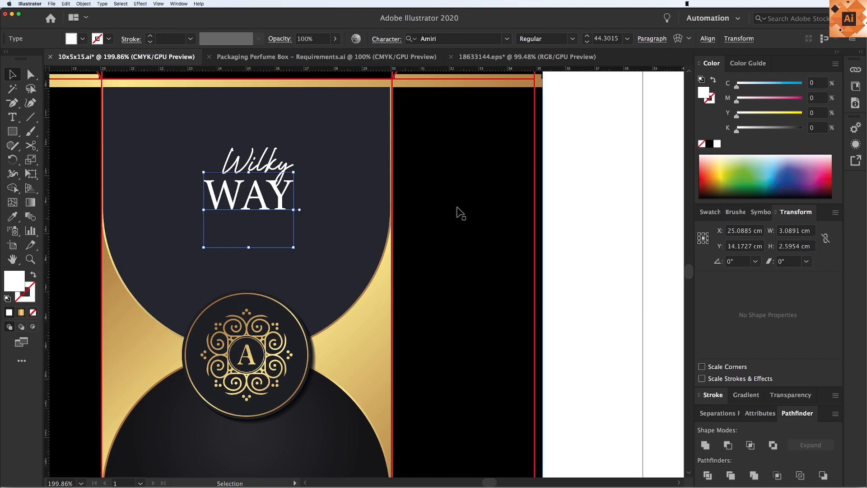
text(15)
key(Tab)
text(65)
key(Tab)
text(10)
key(Return)
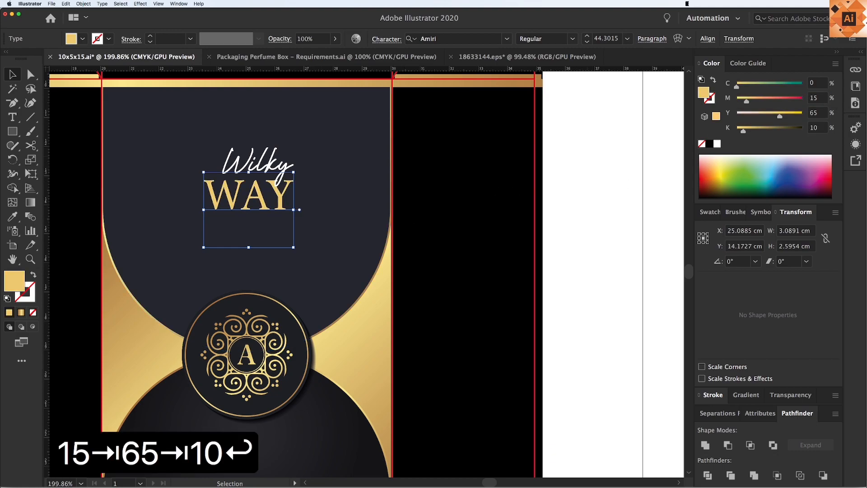
key(v)
key(v)
click(623, 219)
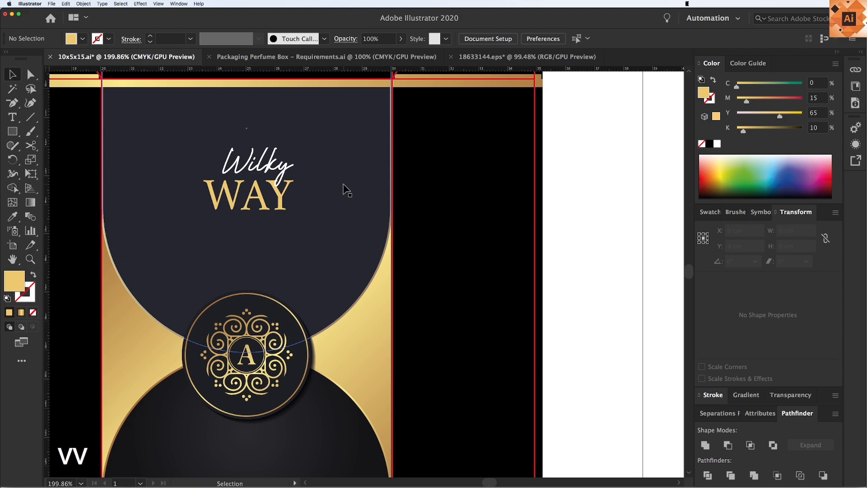
Raise the Wilky text so it sits just above WAY, and convert both words to outlines
click(273, 175)
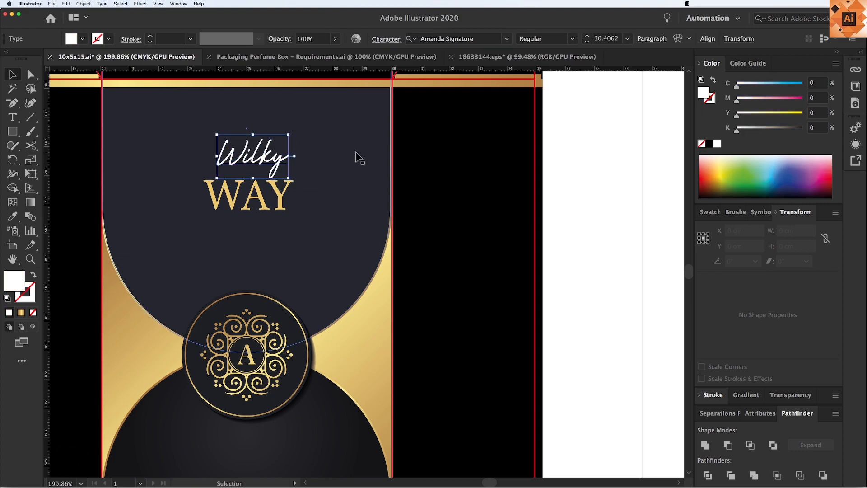
right_click(275, 177)
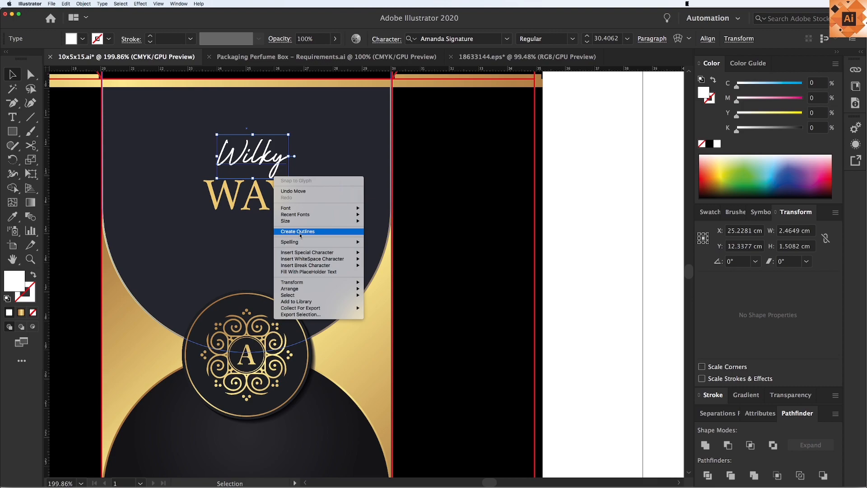
click(299, 232)
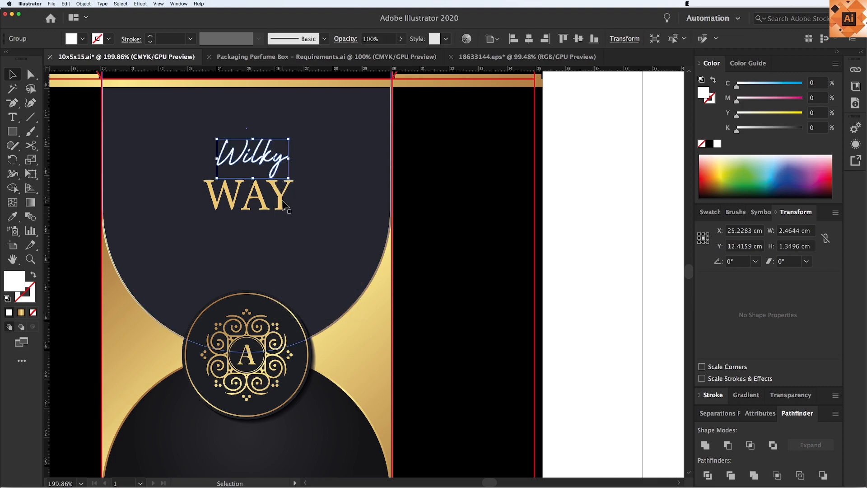
click(291, 187)
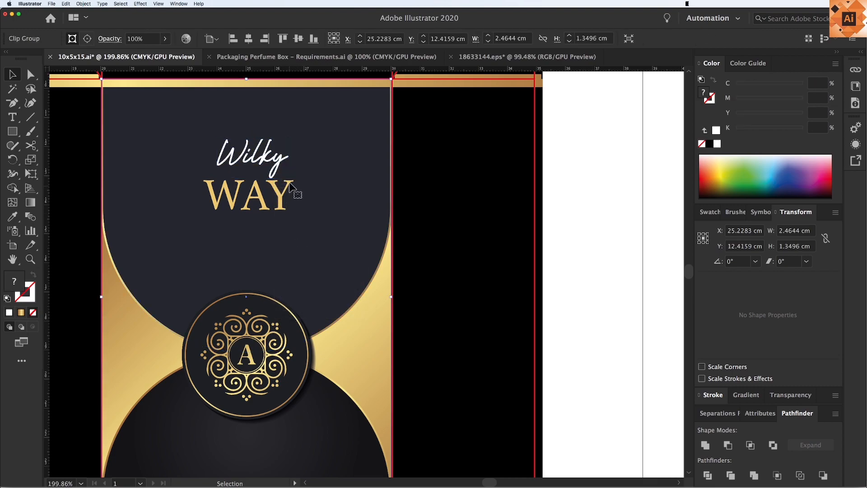
click(276, 212)
right_click(271, 210)
click(294, 269)
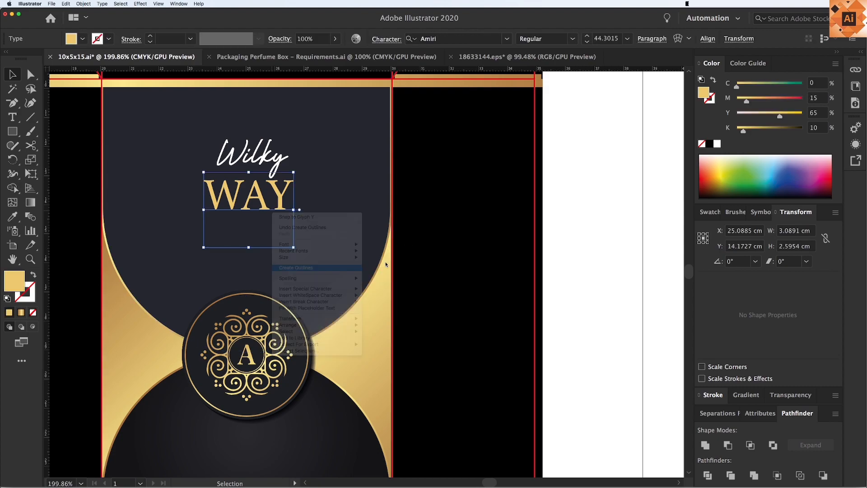
click(582, 260)
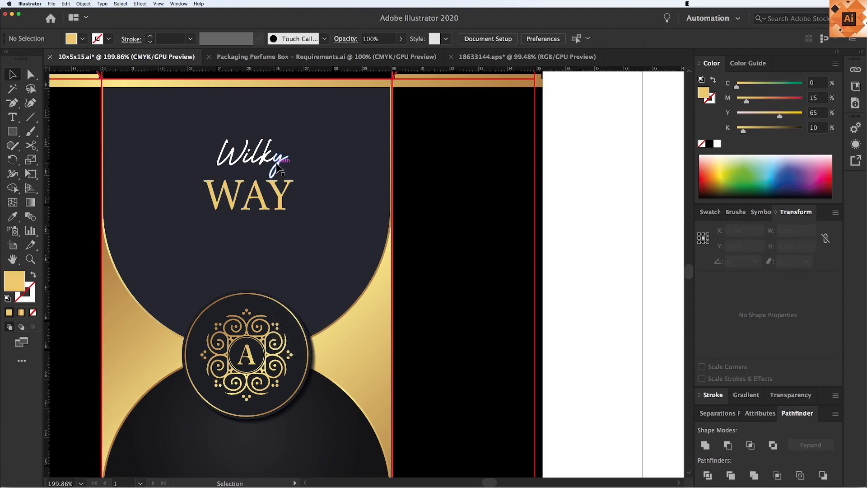
Offset Wilky to the left so it slightly overlaps WAY, and enlarge both words together to about 4.4 x 2.4 cm
drag(289, 177, 251, 180)
click(585, 209)
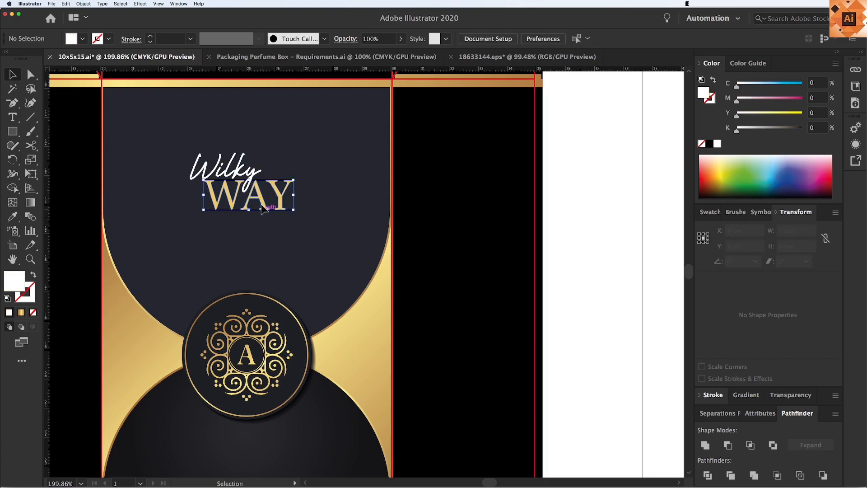
shift+click(259, 171)
drag(294, 155, 307, 154)
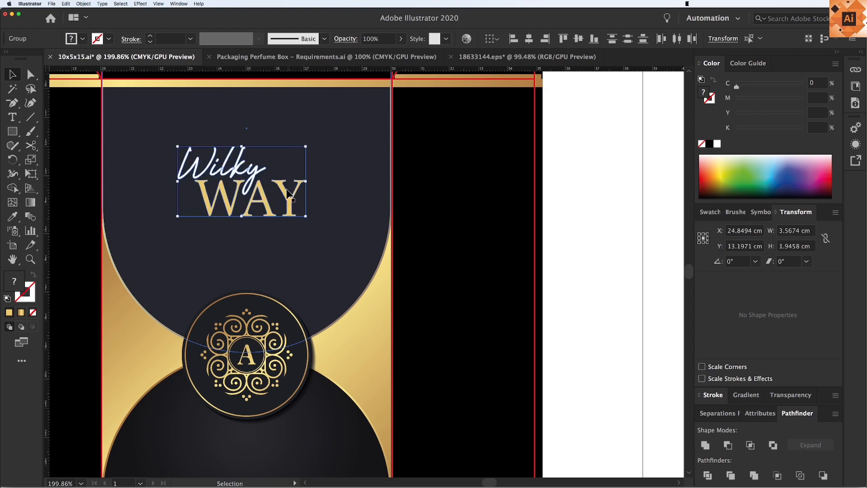
key(super+minus)
key(super+minus)
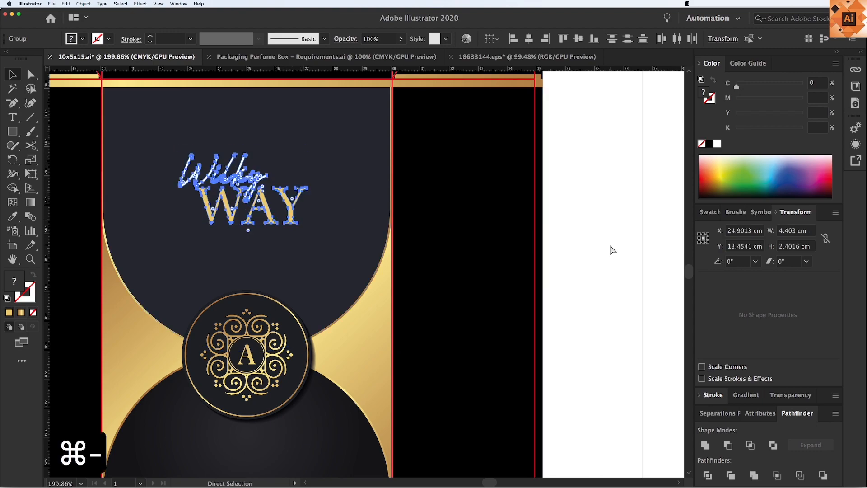
key(super+shift+a)
Examine the brand lettering on the front panel together with the emblem, gold bands and neighbouring box panels
key(space)
key(z)
drag(122, 135, 633, 441)
key(v)
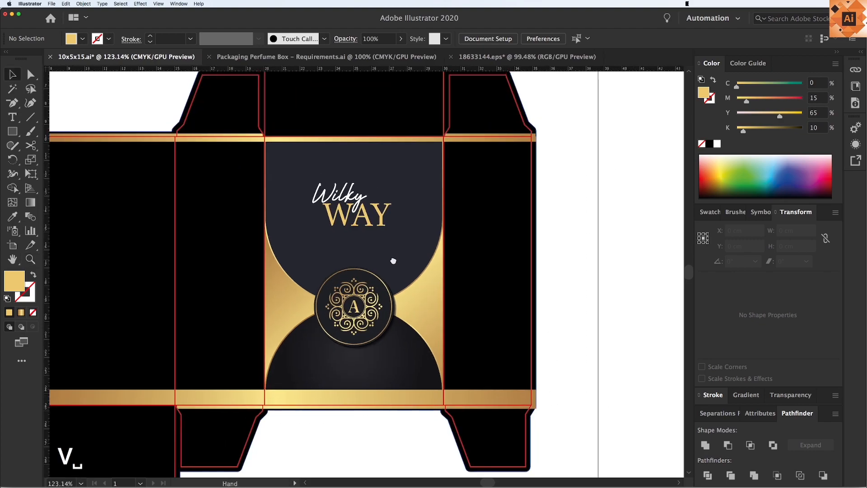
key(space)
drag(387, 226, 312, 227)
key(v)
key(space)
key(v)
key(space)
drag(384, 260, 377, 261)
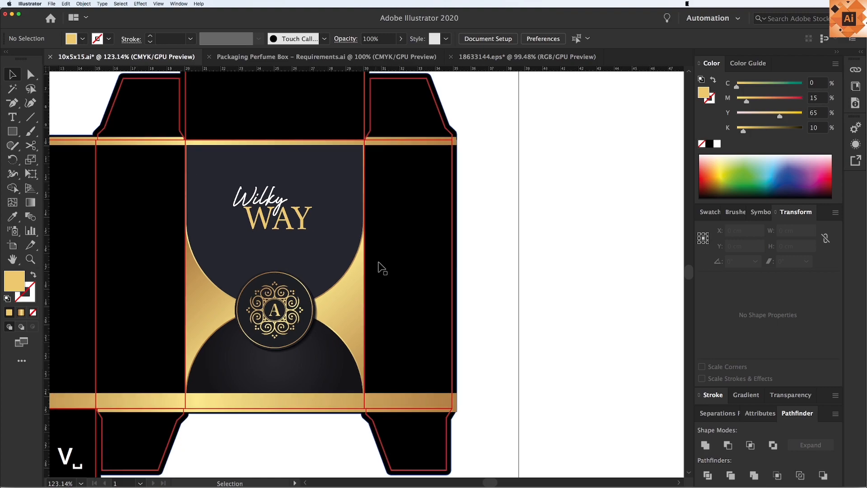
key(v)
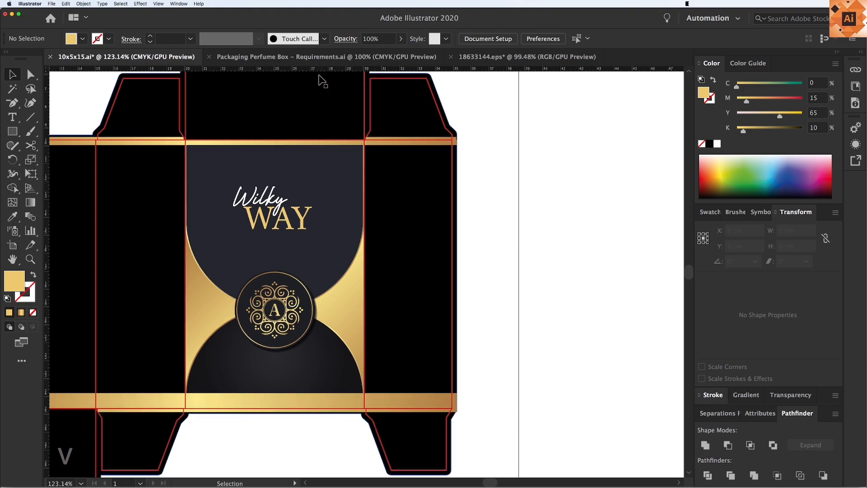
Copy all the text, barcode, symbols and logo artwork from the Packaging Perfume Box – Requirements.ai document
click(258, 58)
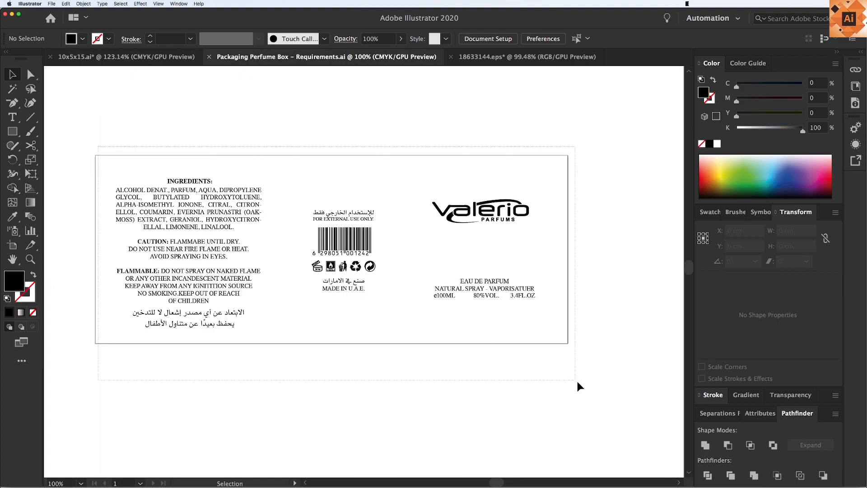
key(super+a)
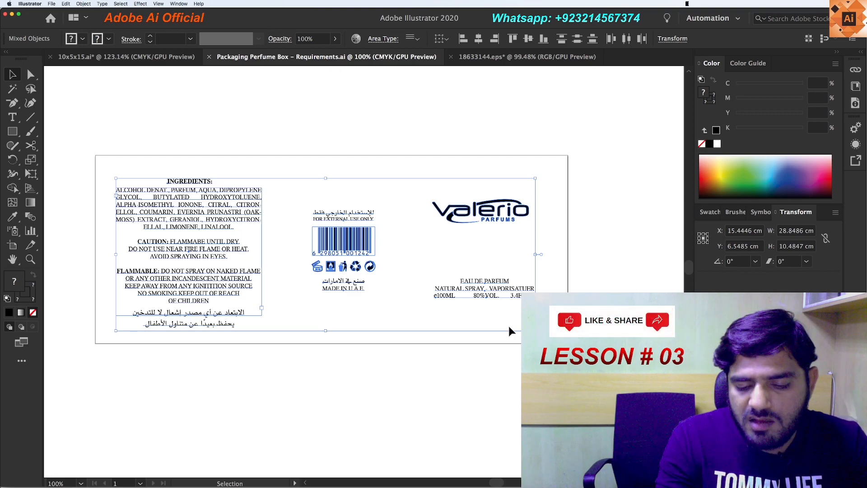
key(F19)
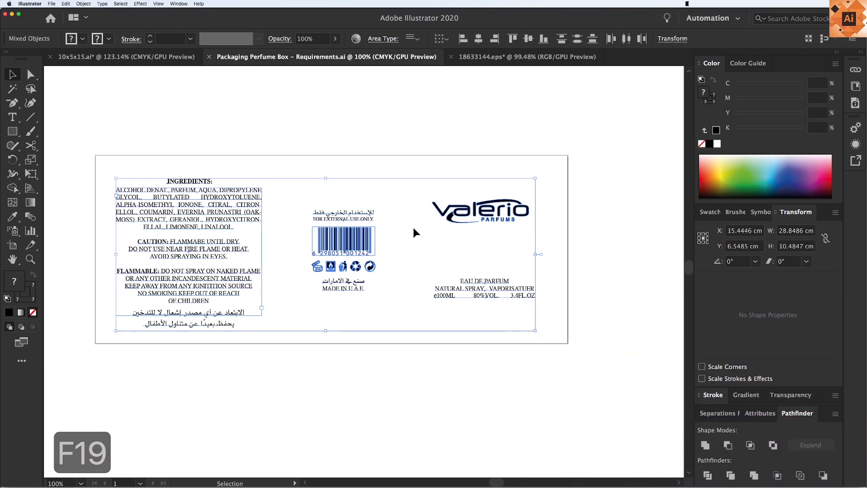
key(super+c)
click(296, 170)
Paste the requirements content into the 10x5x15.ai document and place it in the empty area beside the box dieline
click(127, 56)
key(super+minus)
key(super+v)
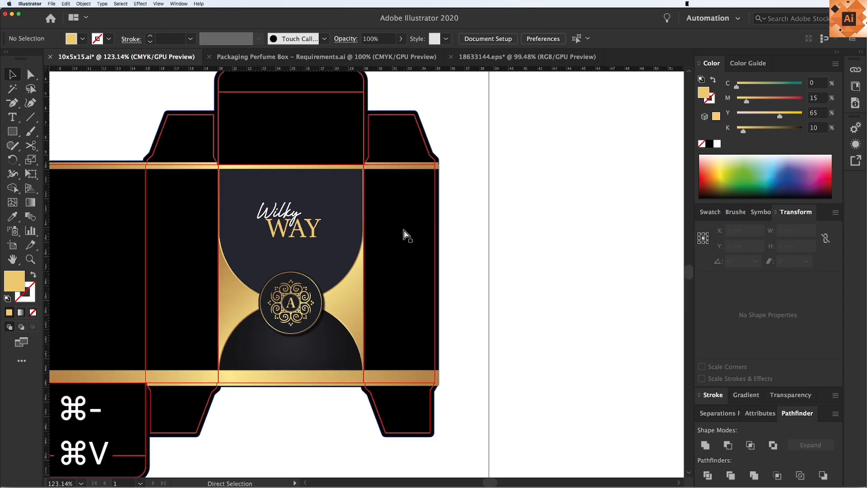
key(v)
drag(380, 281, 604, 277)
click(575, 215)
key(super+minus)
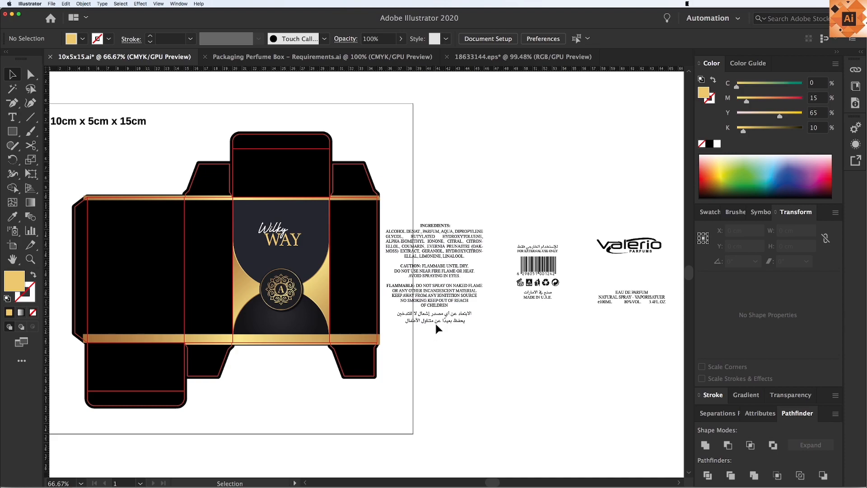
Move the Valerio Parfums logo onto the top flap above the front panel
click(649, 256)
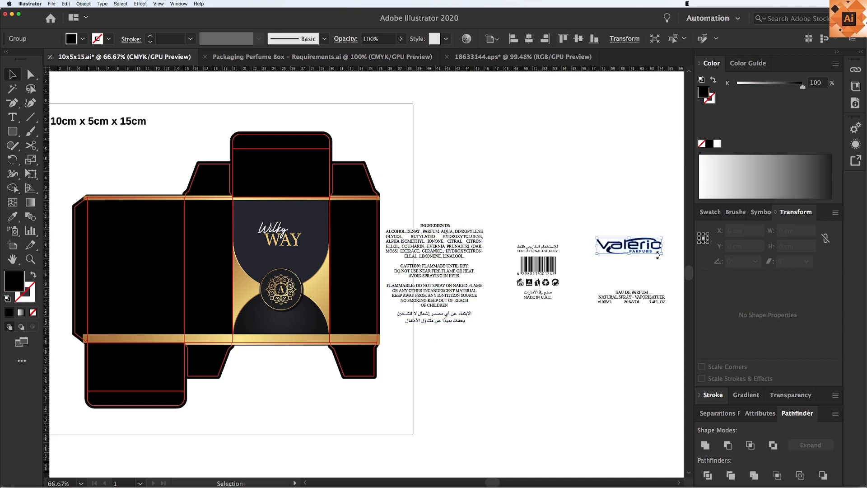
drag(643, 250, 300, 166)
key(z)
key(z)
drag(165, 127, 442, 364)
key(v)
key(v)
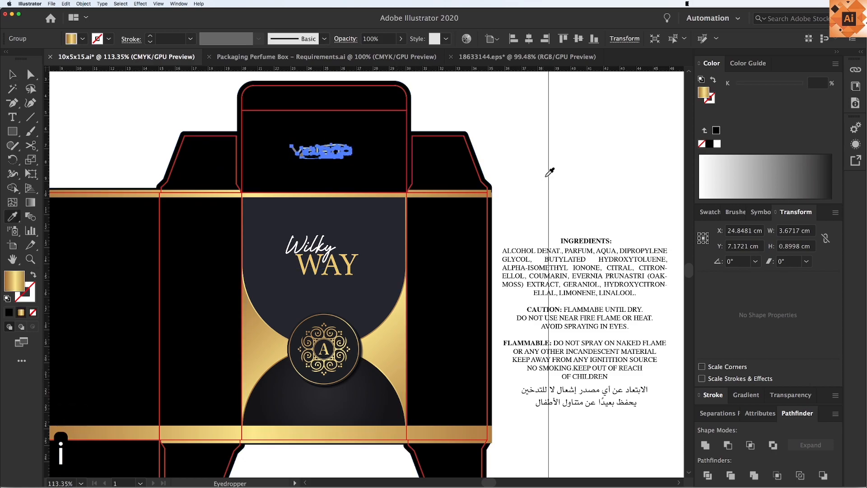
Try a white fill on the Valerio logo on the top flap
click(558, 167)
click(347, 152)
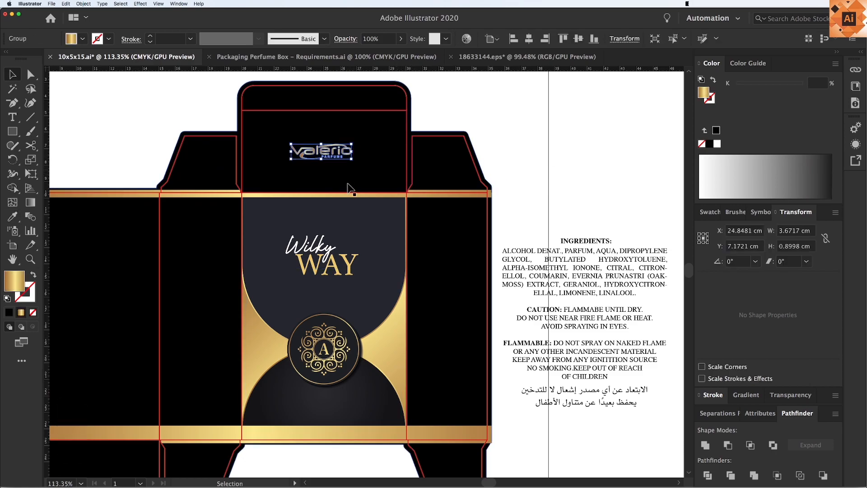
click(717, 144)
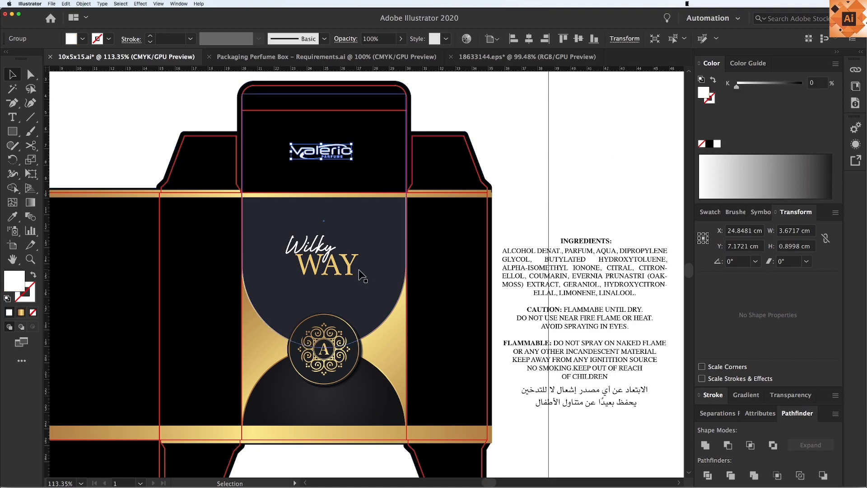
Fill the Valerio logo with the gold sampled from the WAY lettering, C 0, M 15, Y 65, K 10
key(i)
click(352, 256)
key(v)
key(v)
click(610, 188)
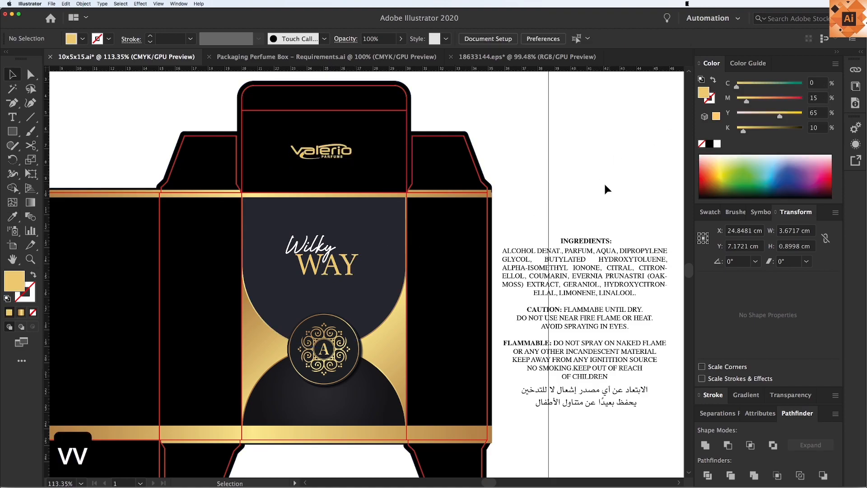
click(338, 158)
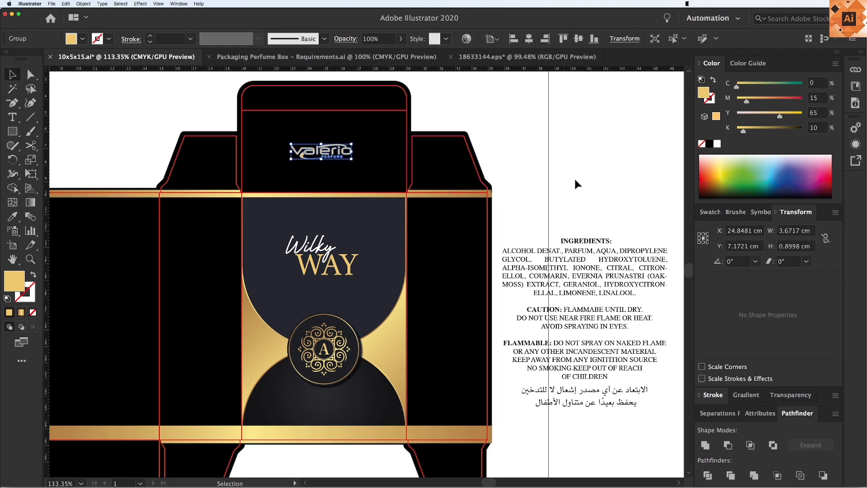
click(573, 182)
Move the EAU DE PARFUM text block from beside the dieline to just below the front panel
key(v)
key(space)
drag(523, 255, 498, 233)
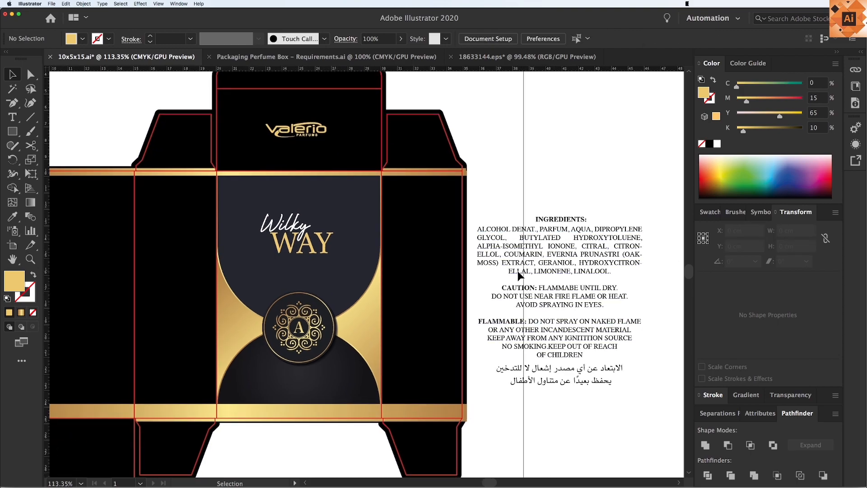
key(super+minus)
key(v)
scroll(519, 357, right, 3)
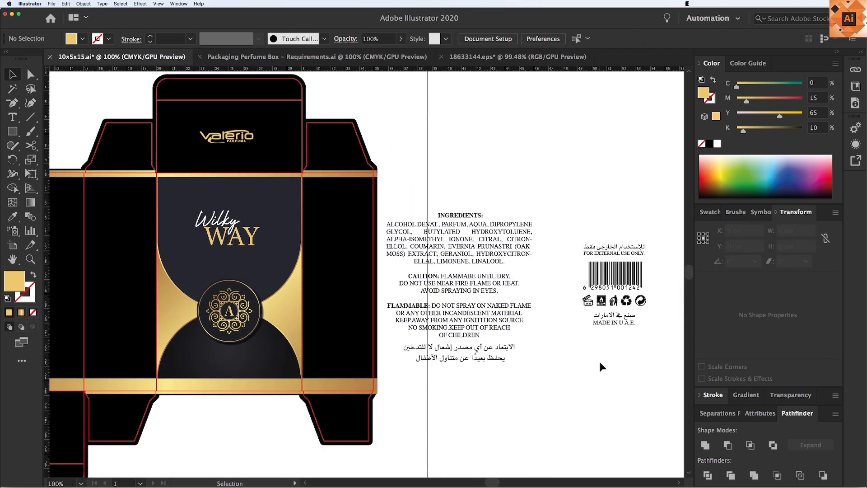
key(super+minus)
click(636, 309)
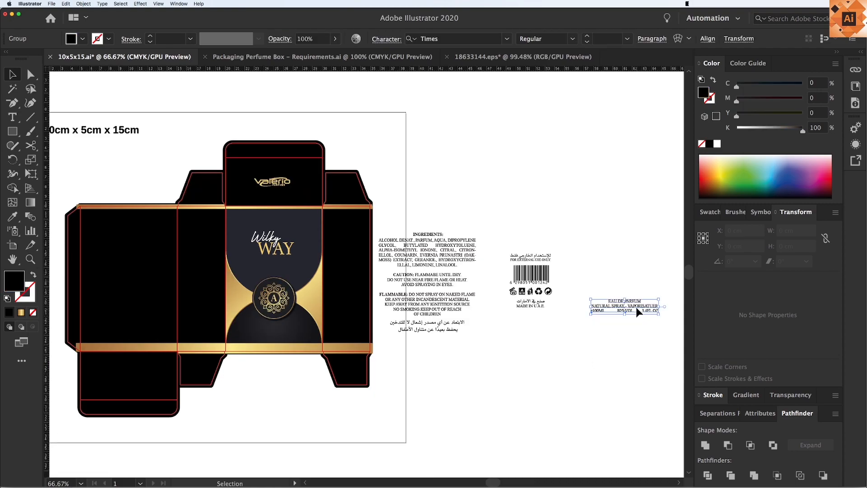
drag(636, 307, 274, 368)
Raise the EAU DE PARFUM text block into the dark arc beneath the emblem and fill it with white
key(z)
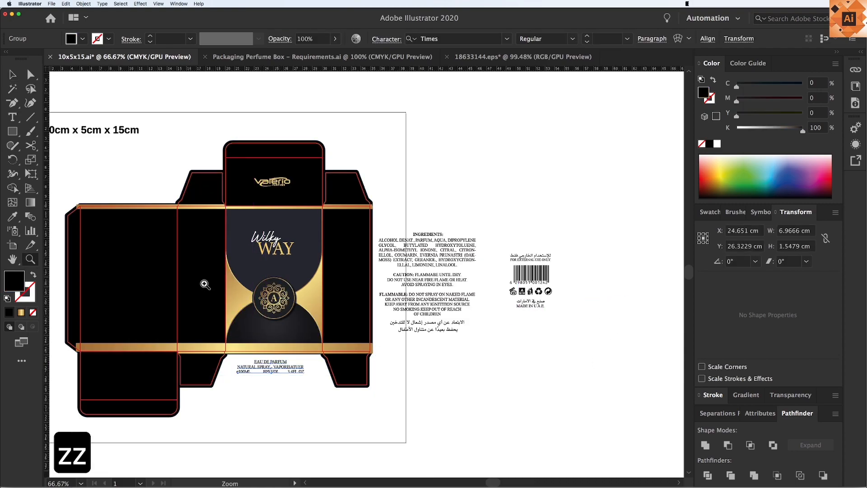
drag(406, 421, 406, 421)
key(v)
drag(319, 329, 314, 221)
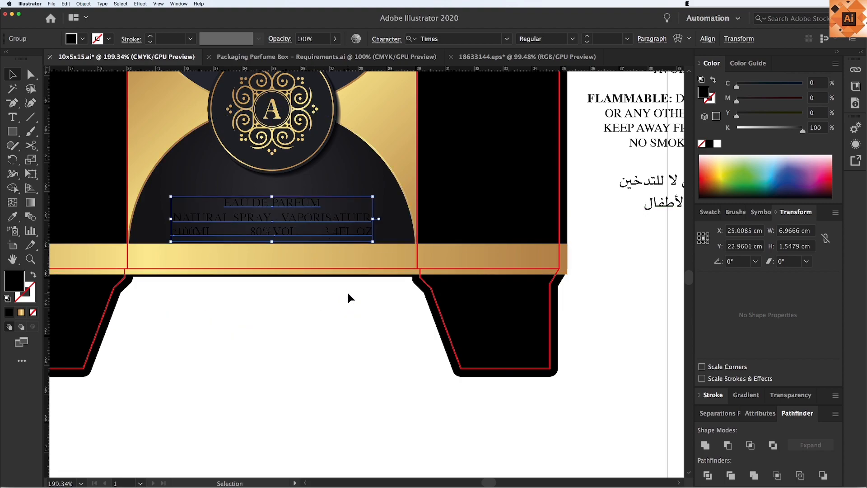
key(v)
click(308, 314)
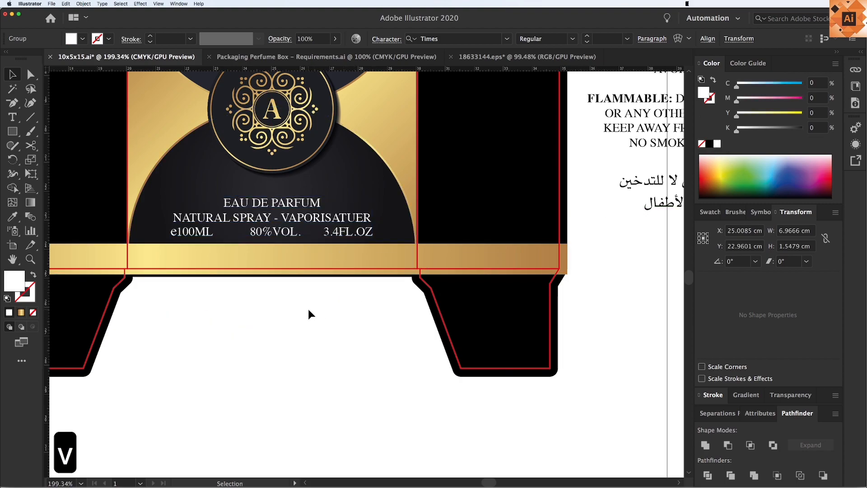
Shrink the EAU DE PARFUM text block about its centre to about 4.86 x 1.08 cm
key(super+minus)
key(super+minus)
key(super+minus)
key(super+minus)
key(v)
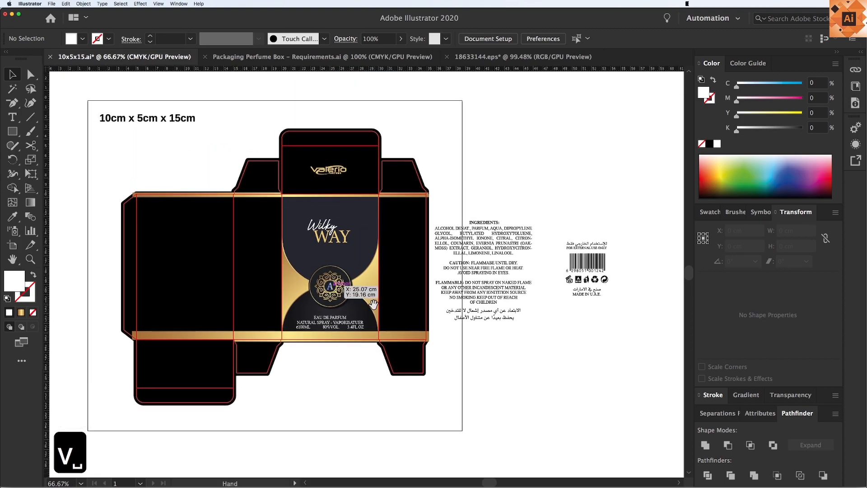
key(z)
drag(503, 419, 208, 178)
key(v)
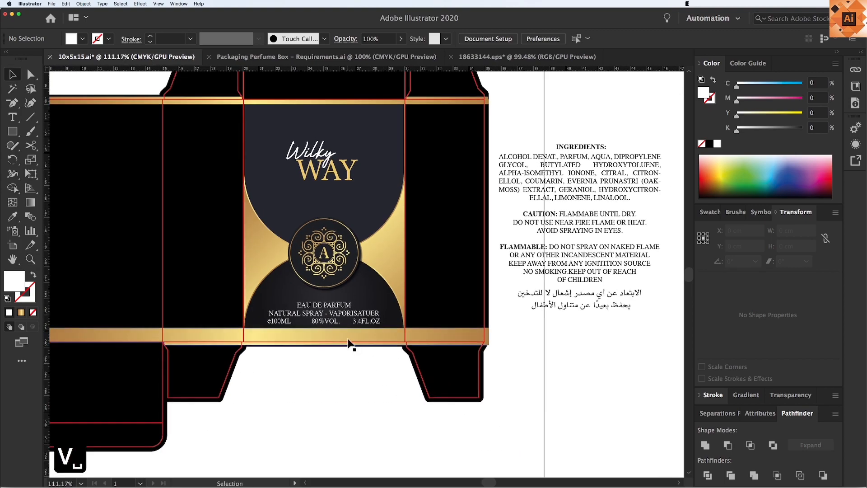
click(353, 322)
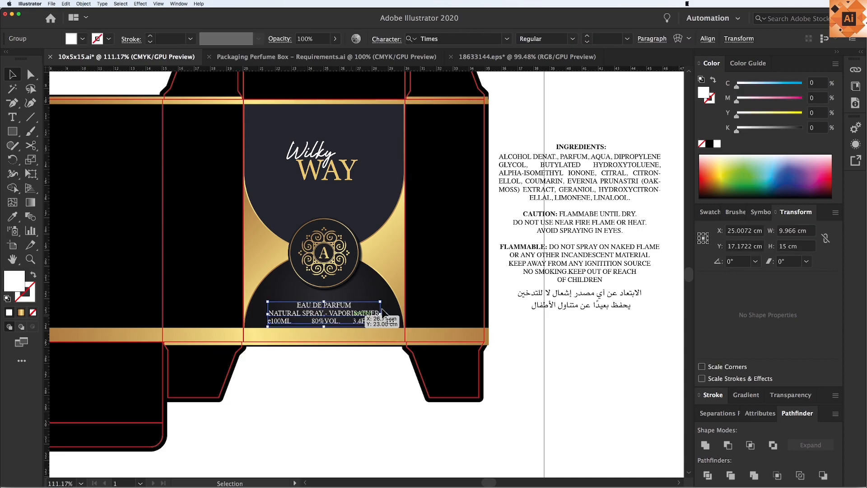
drag(378, 303, 365, 306)
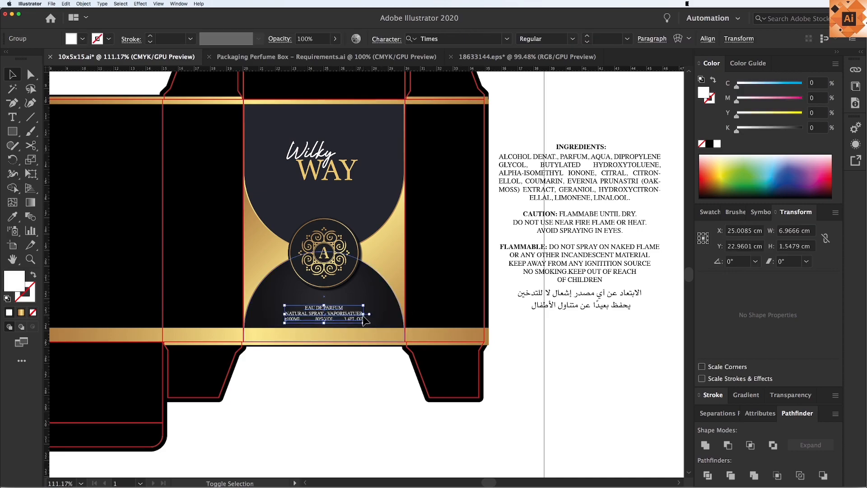
click(362, 394)
key(v)
key(space)
drag(345, 399, 356, 410)
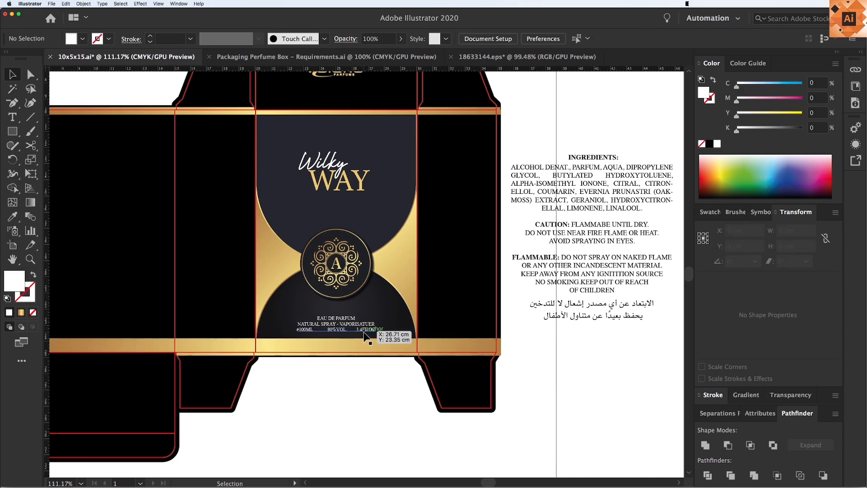
Nudge the EAU DE PARFUM text block down until it sits just above the lower gold band
click(364, 332)
key(Down)
key(Down)
key(Down)
key(Down)
key(Down)
key(Down)
key(Down)
key(Down)
key(Down)
key(Down)
key(Down)
key(Down)
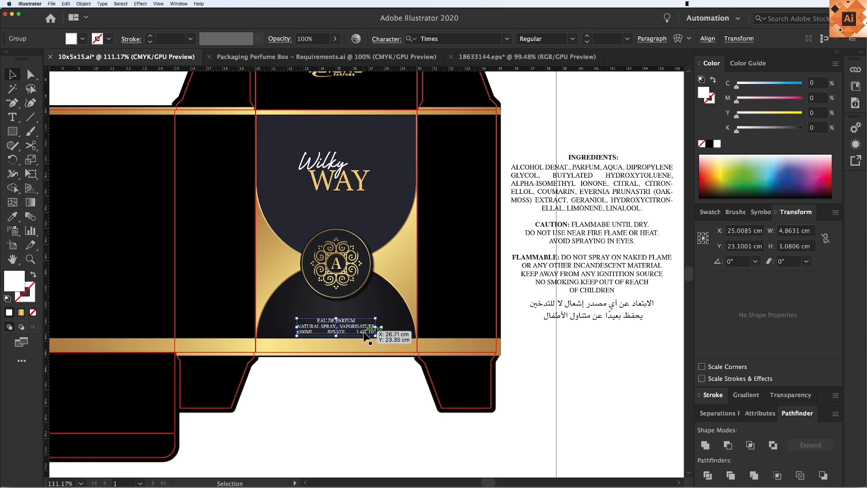
click(364, 400)
key(v)
drag(320, 402, 351, 428)
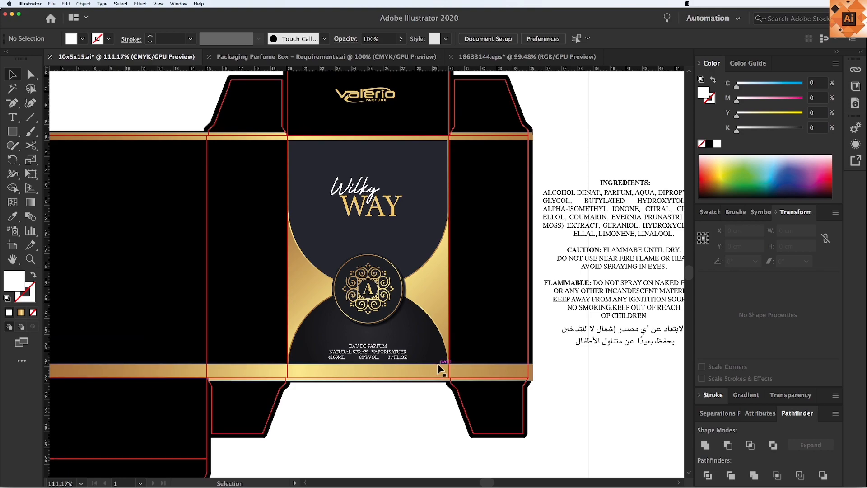
drag(437, 405, 398, 398)
key(v)
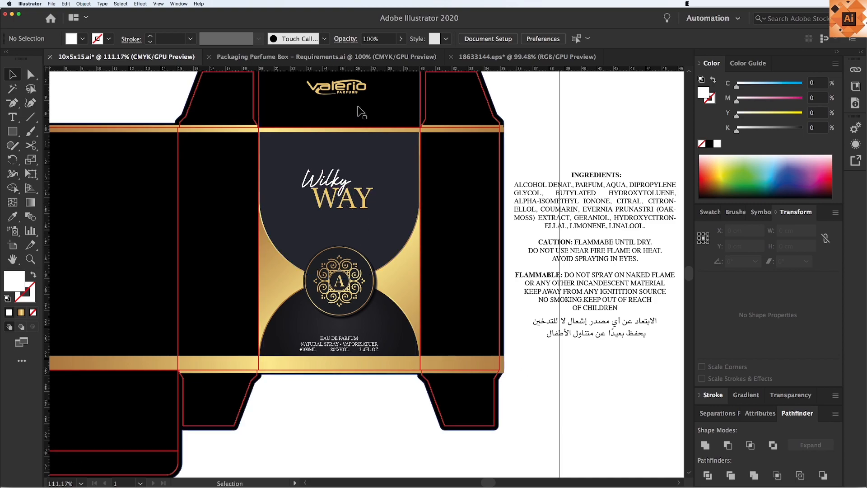
Copy the gold Valerio logo from the top flap to between the emblem and the EAU DE PARFUM text, at a smaller size
drag(361, 99, 359, 316)
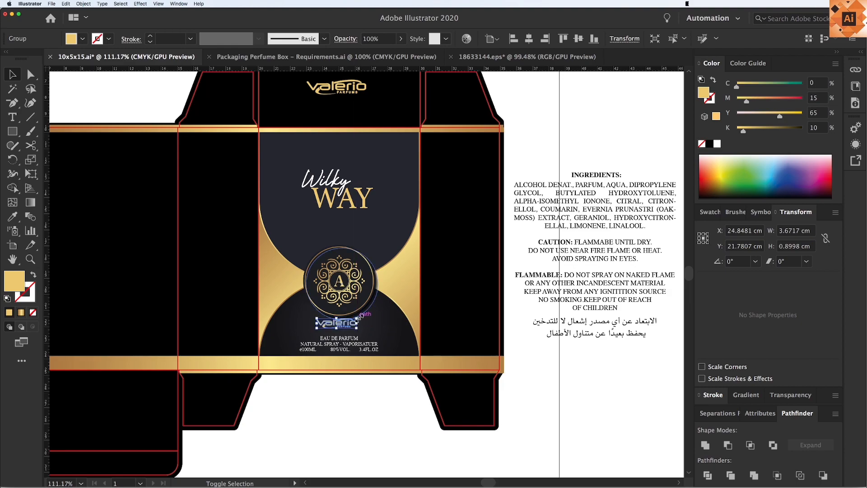
click(367, 401)
Convert the ingredients and warnings text block to outlines and group it
key(super+minus)
key(v)
scroll(559, 181, right, 1)
click(589, 186)
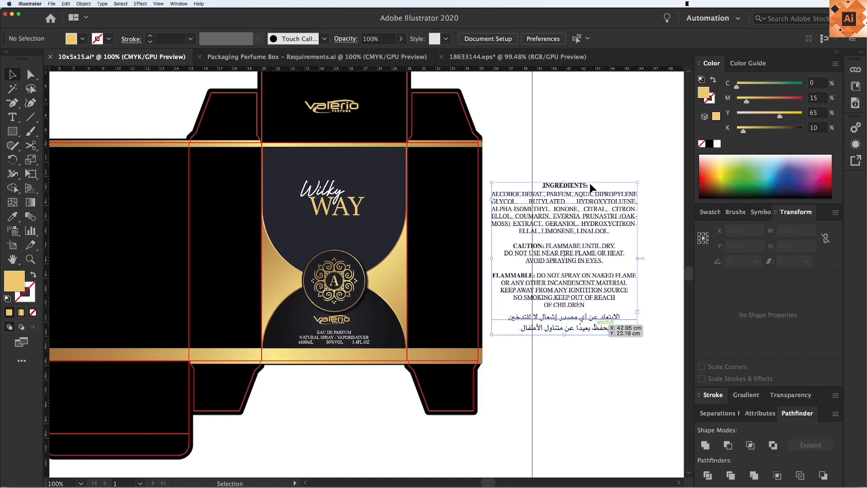
right_click(579, 234)
click(589, 289)
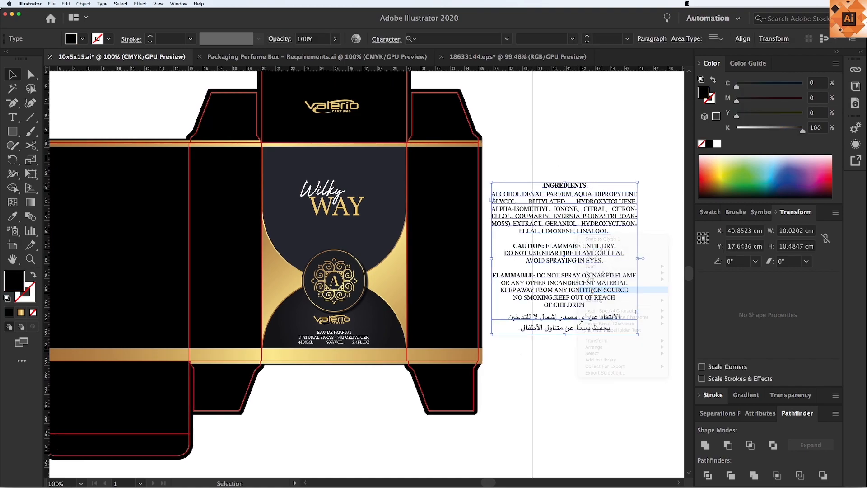
key(super+g)
key(super+g)
click(577, 378)
Move the ingredients block onto the wide back panel just above the lower gold band, scaled down to about 7.6 x 7.7 cm
drag(524, 357, 587, 357)
drag(628, 286, 182, 296)
drag(252, 193, 235, 209)
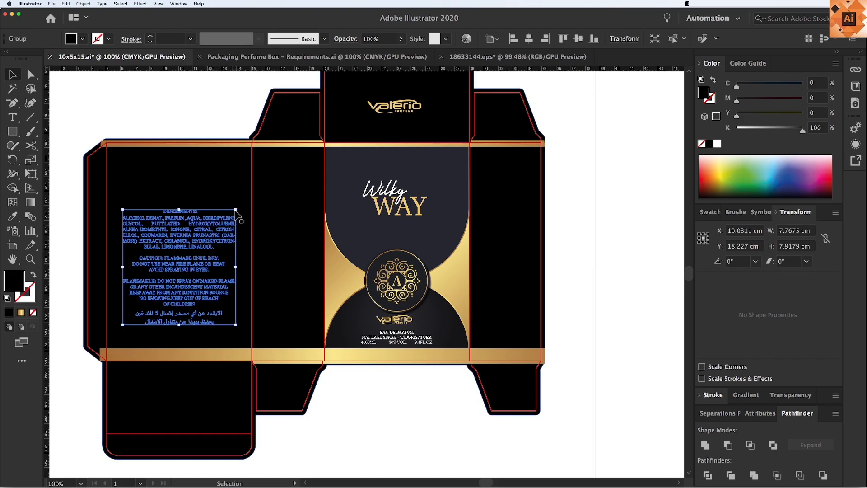
mouse_move(236, 209)
mouse_down()
mouse_move(244, 192)
mouse_move(236, 207)
mouse_up()
drag(224, 235, 222, 258)
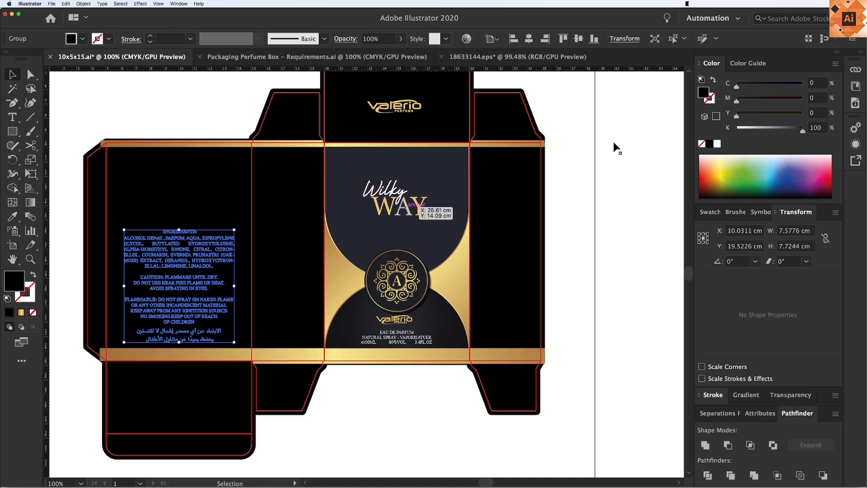
Fill the ingredients block with white and shrink it to about 6.5 x 6.6 cm
click(718, 144)
click(581, 239)
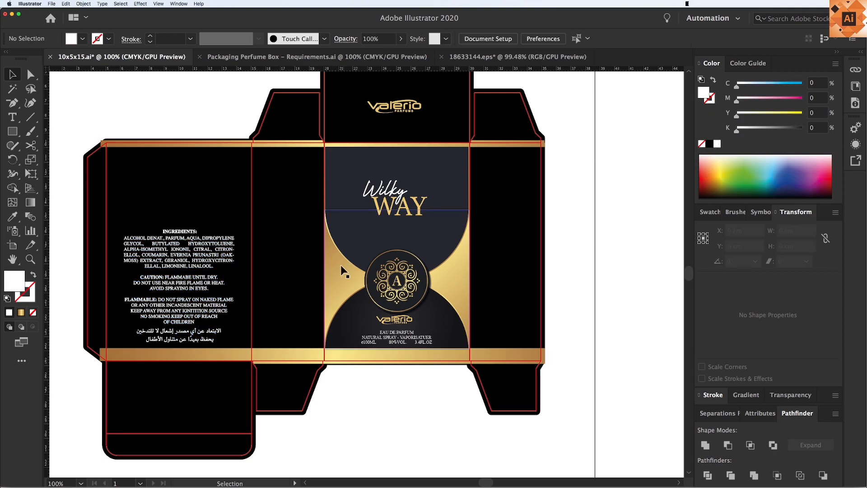
key(v)
scroll(447, 339, right, 2)
click(201, 244)
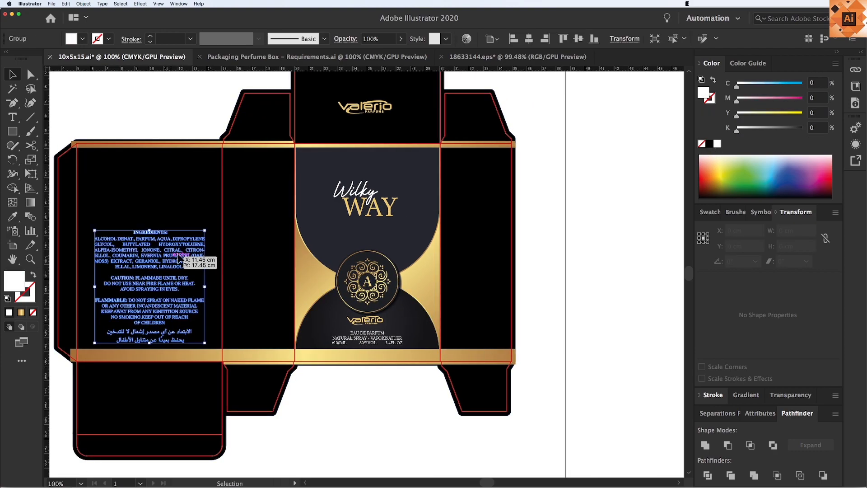
drag(206, 229, 197, 244)
key(v)
click(402, 427)
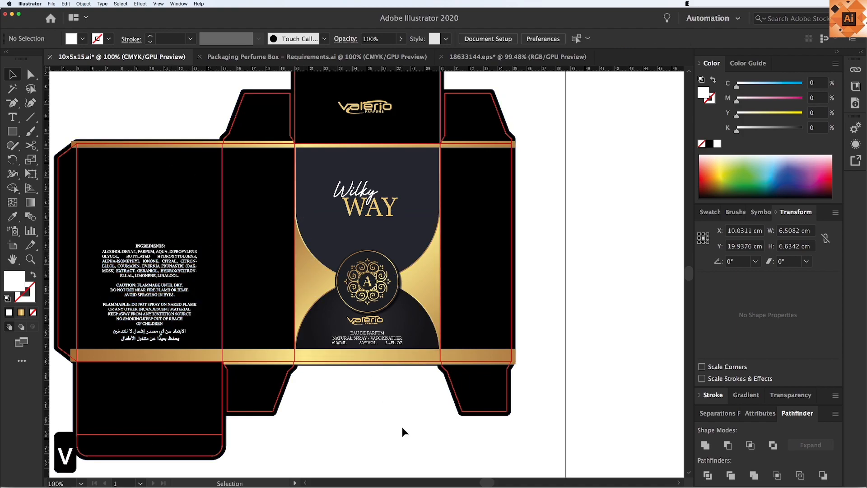
Move the barcode block with its external-use text and symbols to beside the back panel's bottom flap
key(super+minus)
drag(606, 248, 126, 350)
key(z)
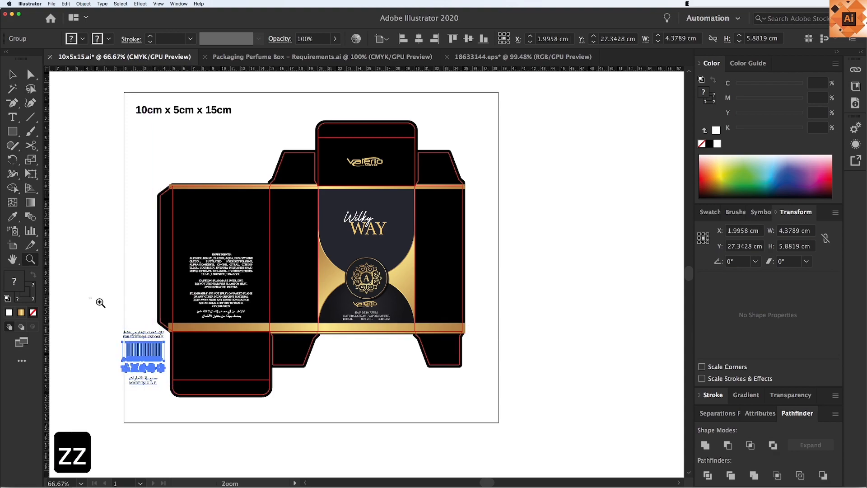
drag(356, 411, 357, 411)
key(v)
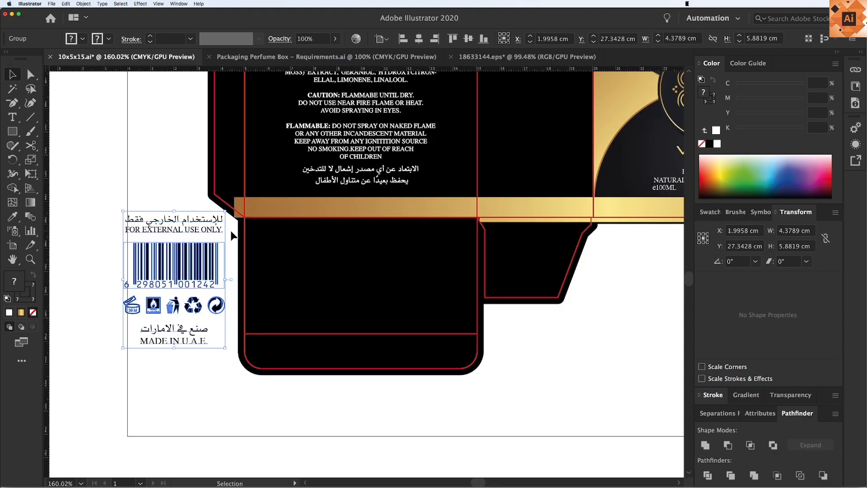
Shrink the barcode block to about 3.3 x 4.4 cm, centre it on the back panel's bottom flap and group it
drag(225, 210, 212, 228)
drag(195, 267, 381, 268)
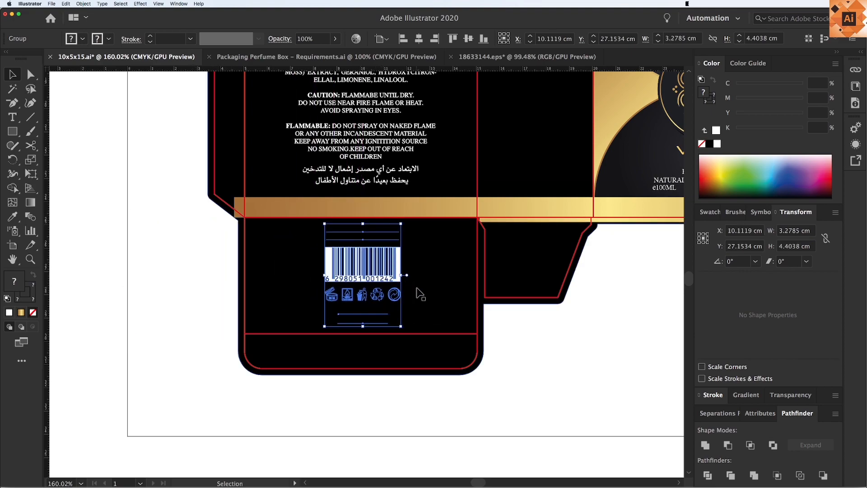
key(super+g)
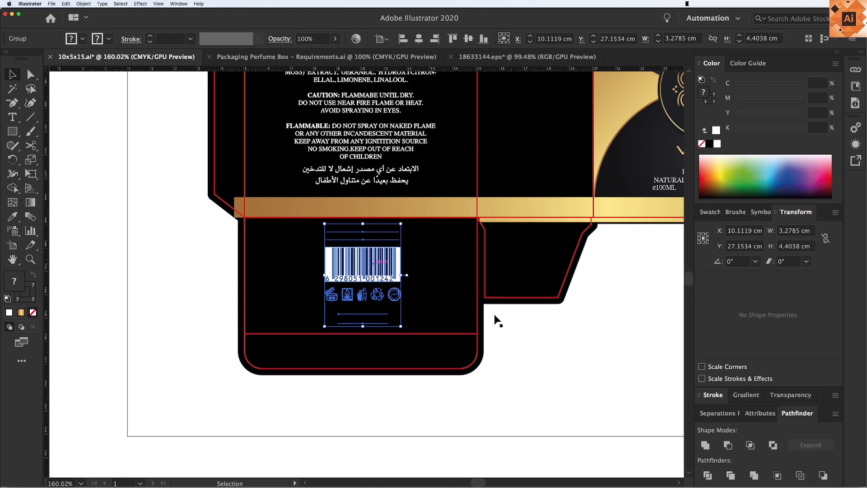
click(499, 320)
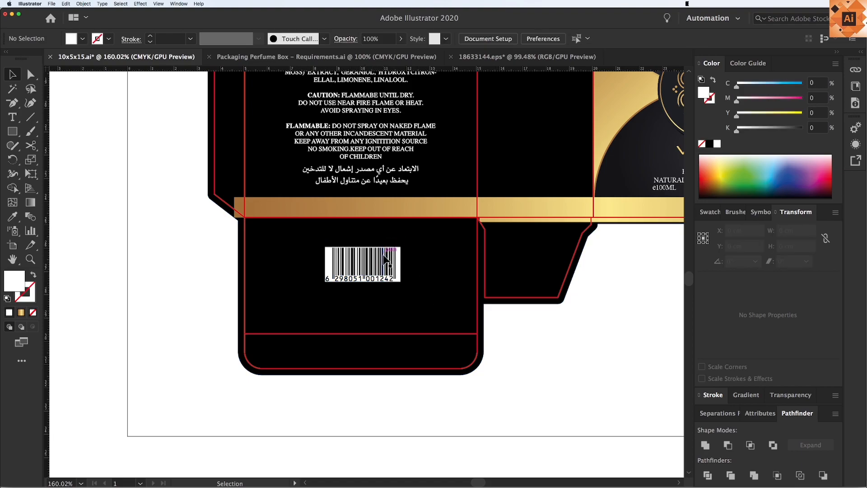
Fill the external-use text, the packaging symbols and the MADE IN U.A.E. text in the barcode block with white
double_click(361, 262)
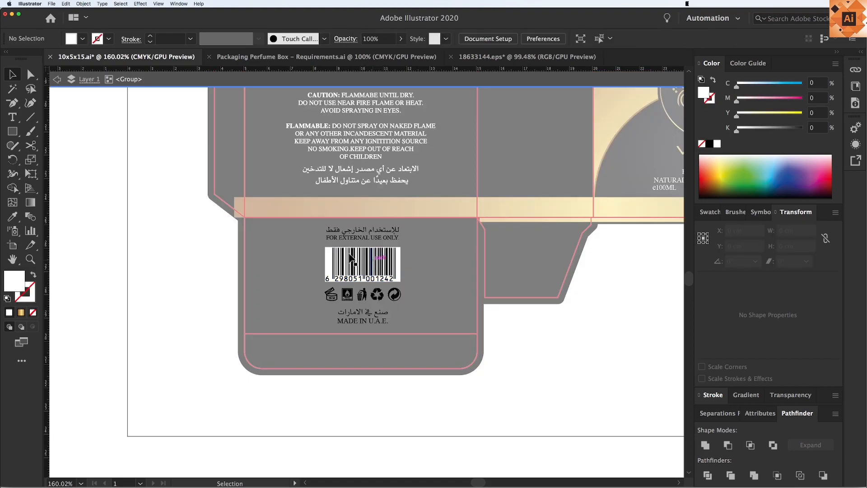
click(379, 243)
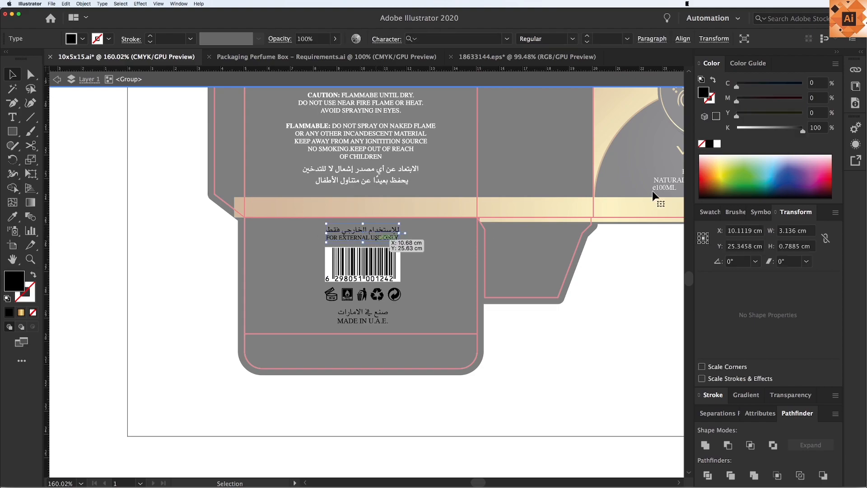
click(717, 144)
drag(445, 332, 379, 301)
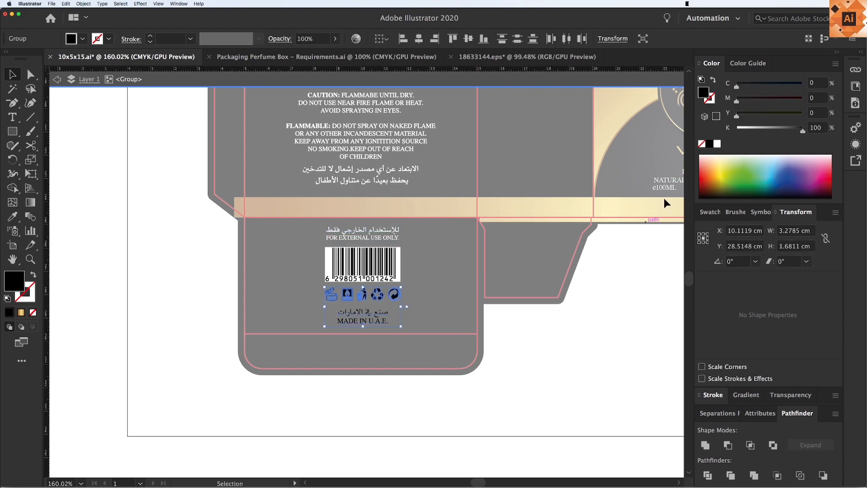
click(717, 144)
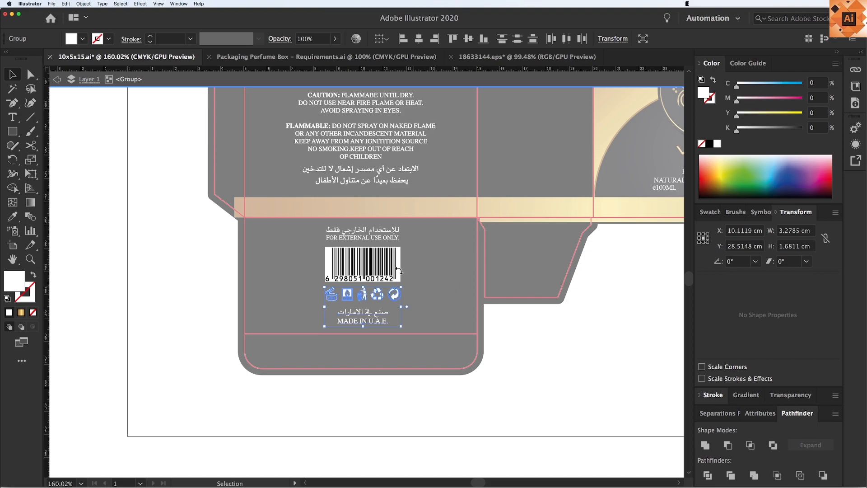
key(super+minus)
double_click(511, 311)
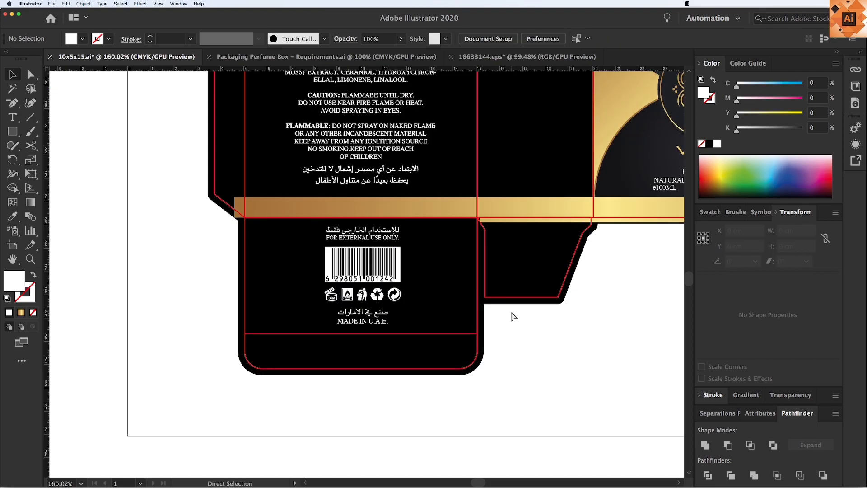
Examine the whole box layout, then the lower part of the front panel up close
key(super+minus)
key(v)
key(space)
drag(481, 181, 350, 286)
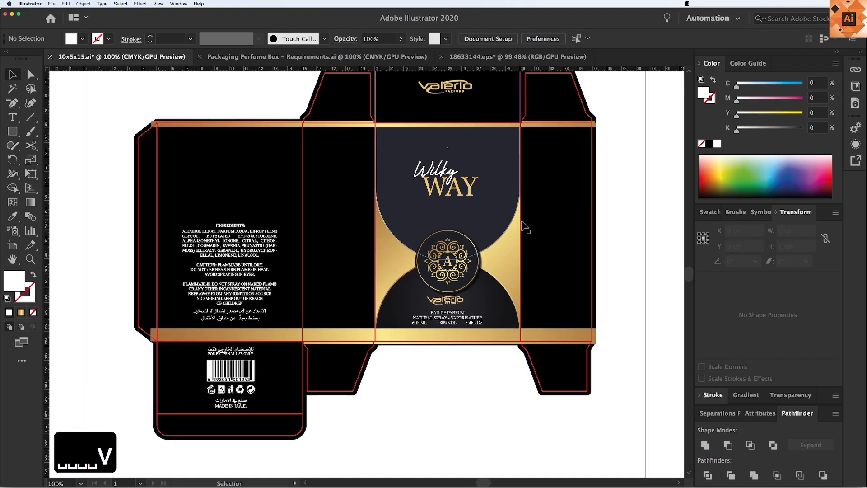
key(v)
key(space)
drag(513, 228, 462, 260)
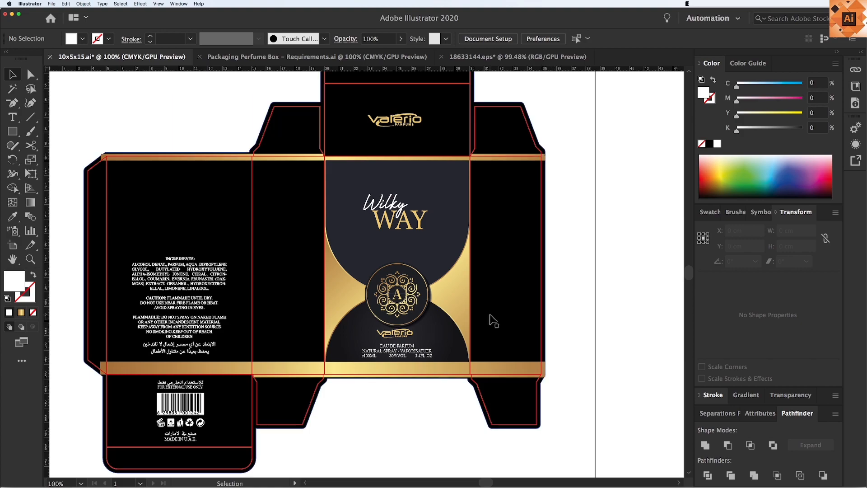
key(z)
key(z)
drag(423, 341, 611, 450)
key(v)
key(v)
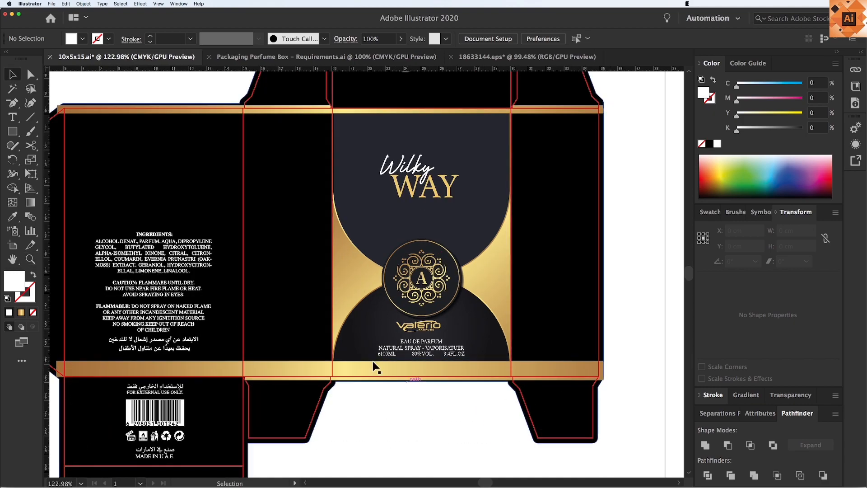
key(z)
key(z)
drag(233, 193, 643, 447)
key(v)
Ungroup the red dieline so its panel outlines can be selected individually
drag(378, 361, 397, 383)
key(super+z)
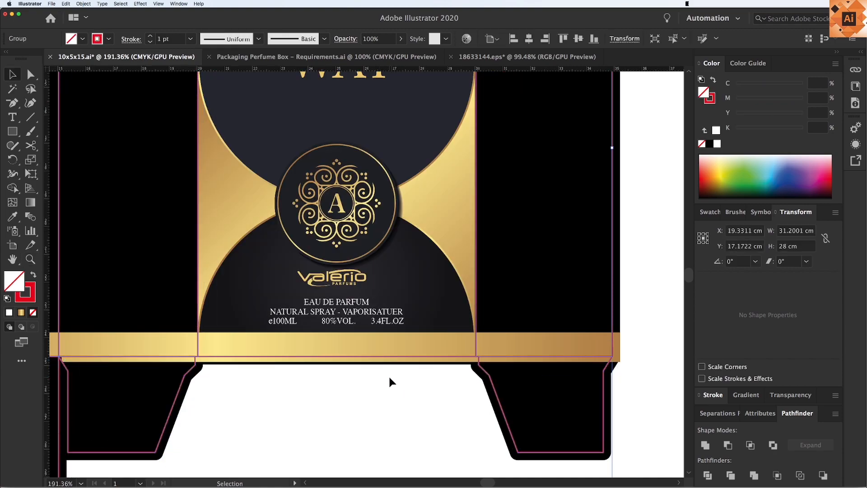
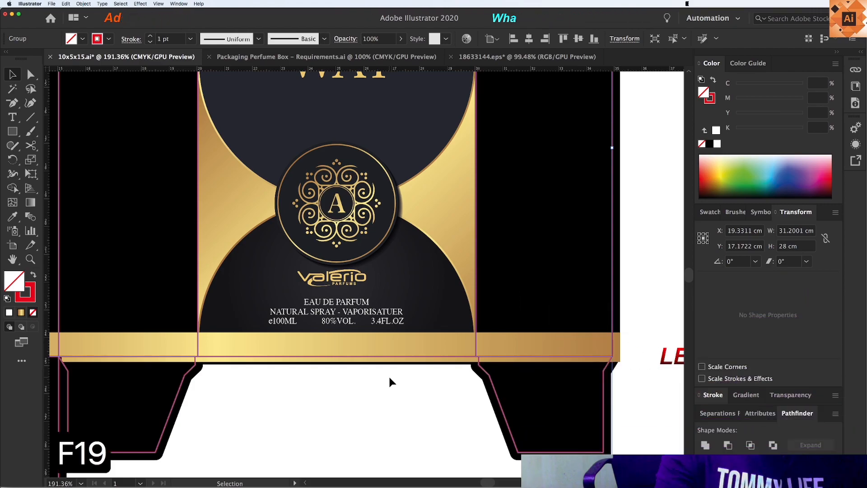
click(360, 378)
click(346, 358)
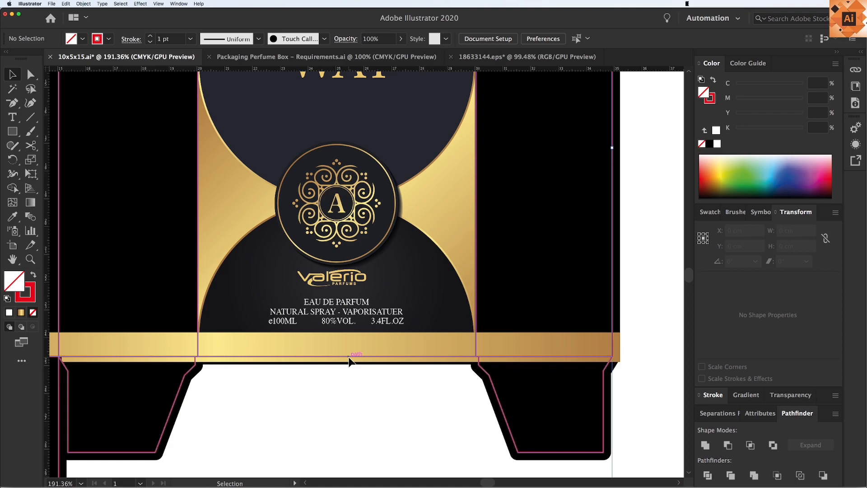
right_click(345, 358)
click(371, 413)
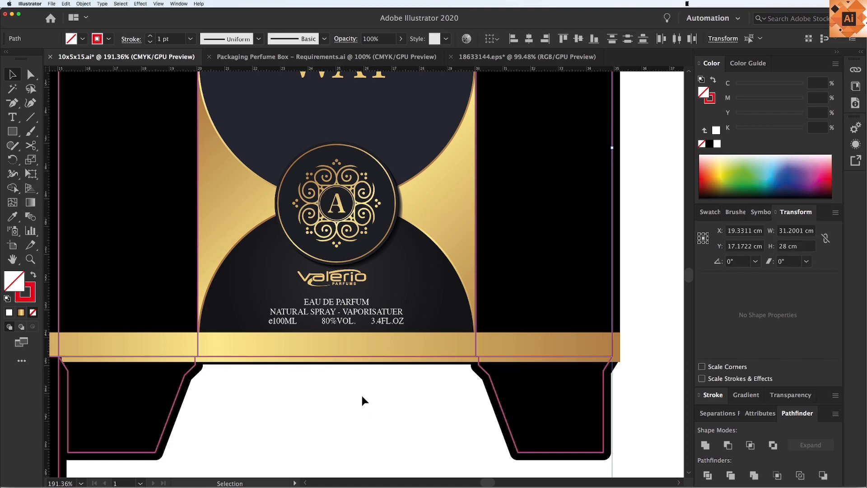
Place a vertical guide through the centre of the front panel's 10 x 15 cm outline and lock it
click(362, 395)
click(351, 359)
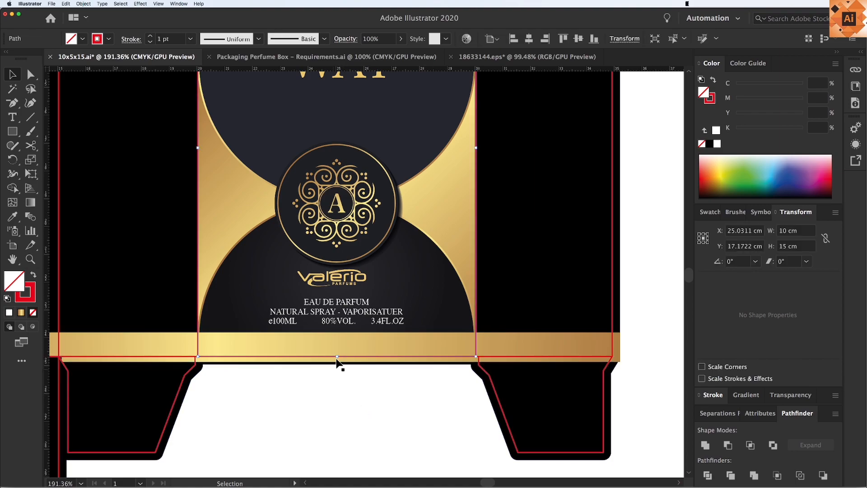
drag(351, 359, 397, 362)
key(super+z)
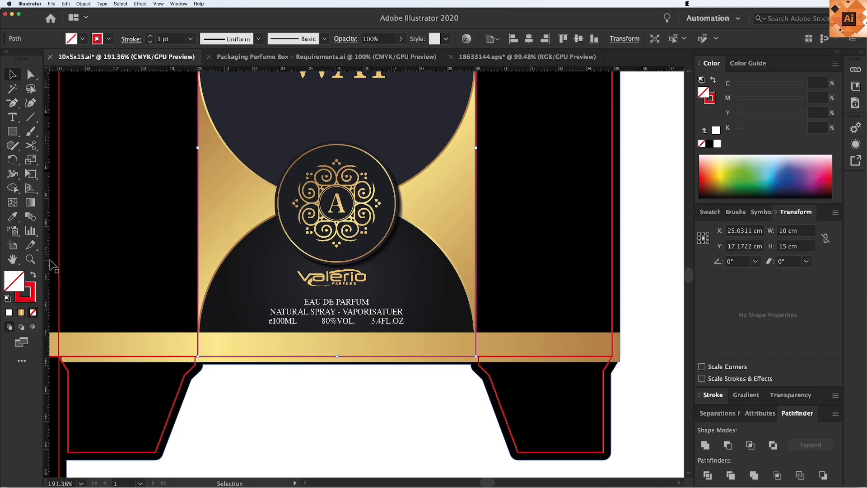
key(super+r)
key(super+r)
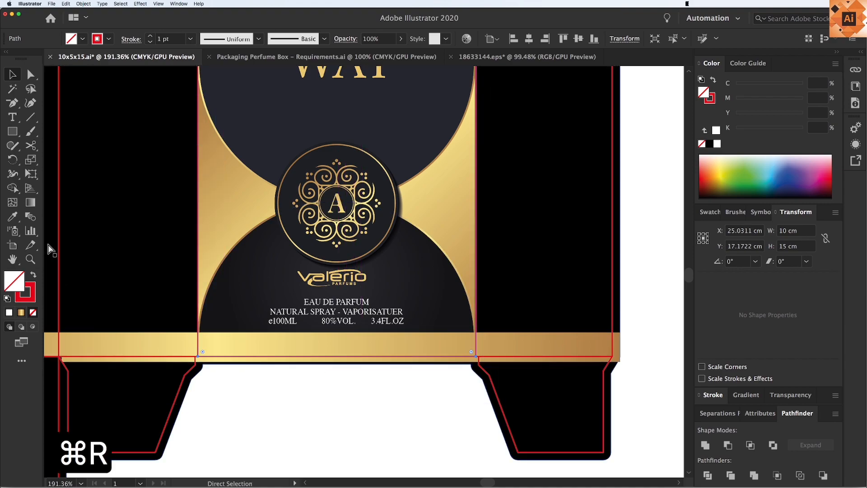
drag(48, 251, 84, 266)
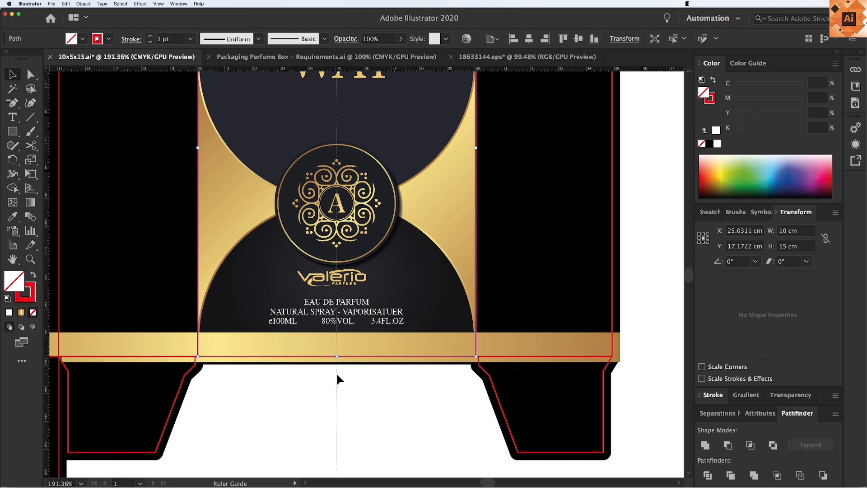
click(337, 374)
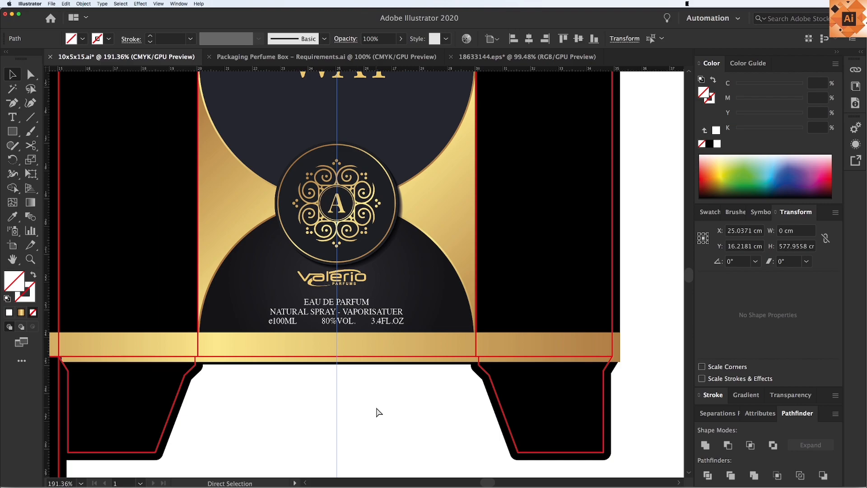
key(super+2)
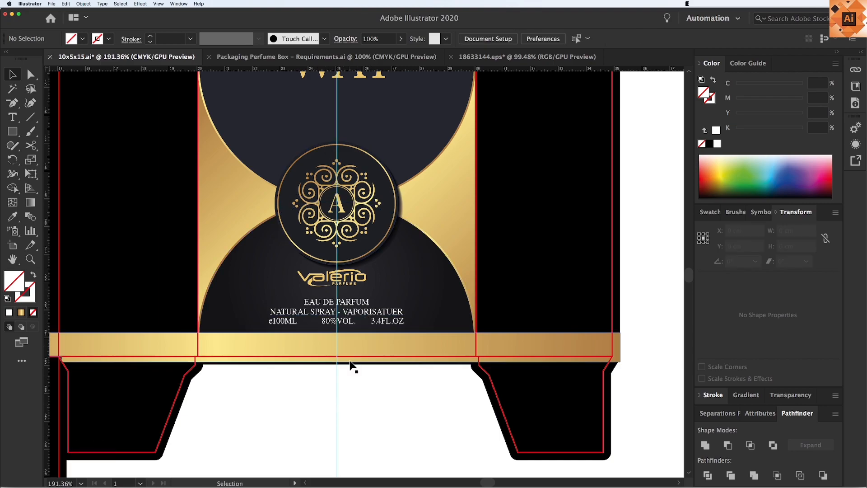
Nudge both words of the Wilky WAY logo right until they are centred on the guide, at about X 25.04 cm
key(super+minus)
scroll(316, 190, up, 3)
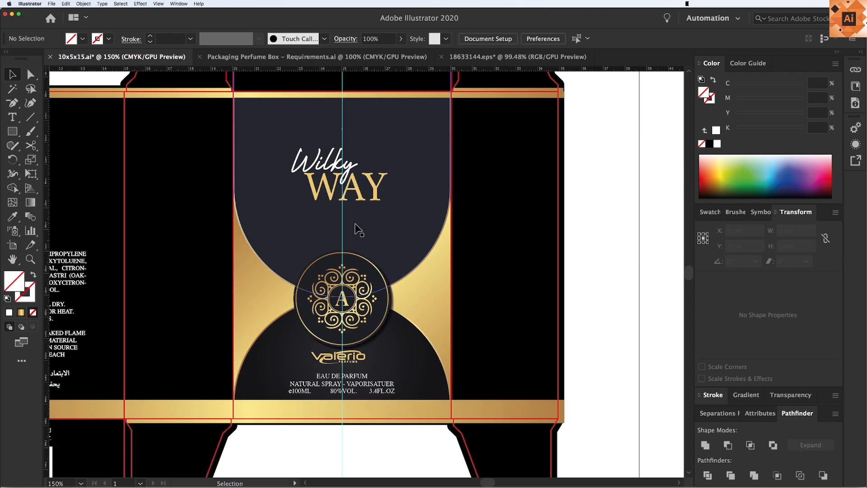
click(357, 189)
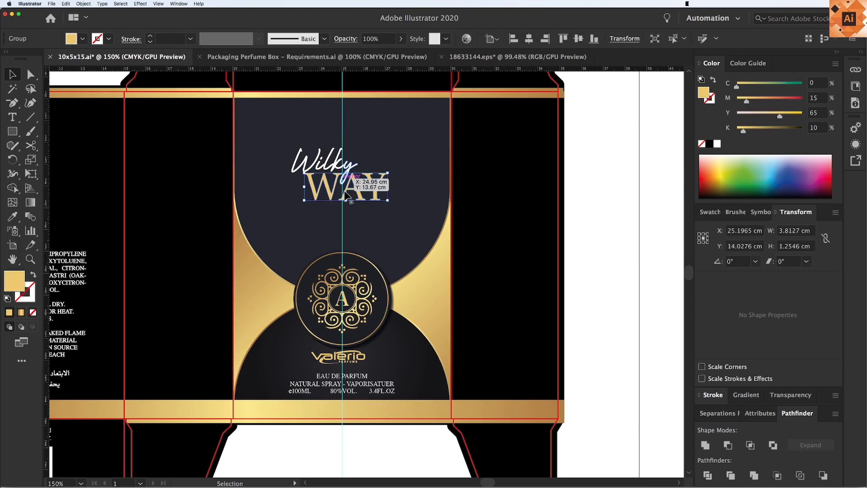
shift+click(333, 171)
key(z)
drag(229, 120, 454, 348)
key(v)
key(z)
key(z)
drag(252, 94, 486, 231)
key(v)
key(space)
drag(330, 140, 343, 168)
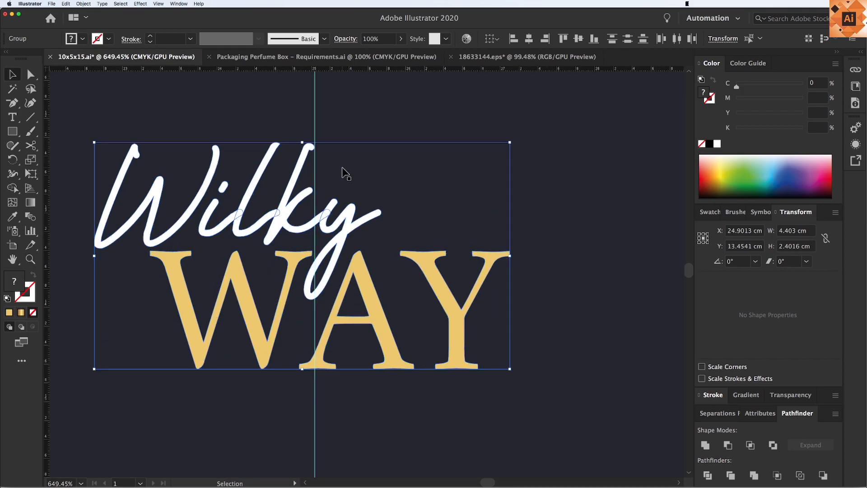
key(Right)
key(Right)
key(Right)
key(Right)
key(Right)
key(Right)
key(Right)
key(Right)
key(Right)
key(Right)
key(Right)
key(Right)
key(Right)
key(Right)
key(Right)
Ungroup the EAU DE PARFUM product text block below the Valerio logo on the front panel
key(super+minus)
key(super+minus)
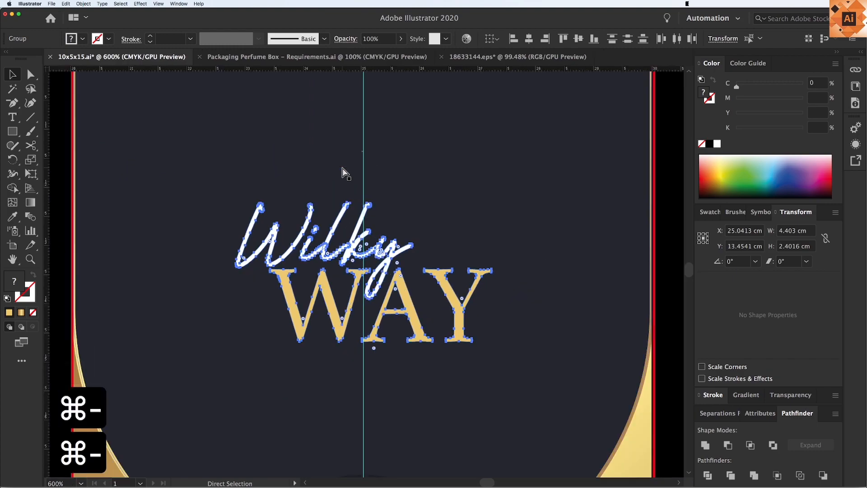
key(super+minus)
key(super+minus)
key(super+minus)
key(super+minus)
key(v)
key(space)
drag(394, 234, 397, 189)
key(z)
key(z)
drag(152, 148, 577, 432)
key(v)
key(v)
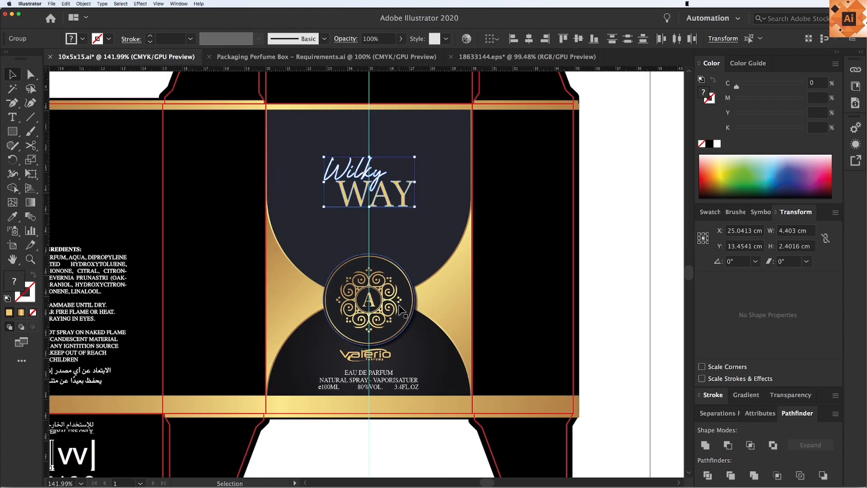
click(399, 306)
right_click(376, 382)
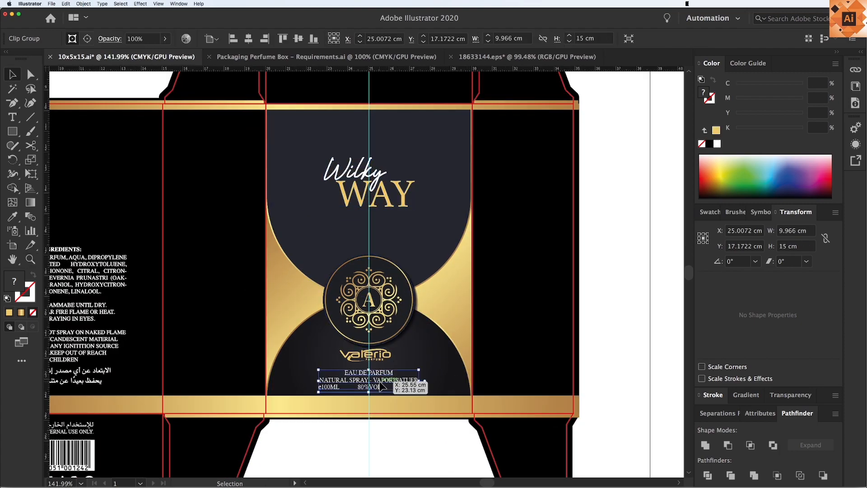
click(392, 426)
right_click(393, 411)
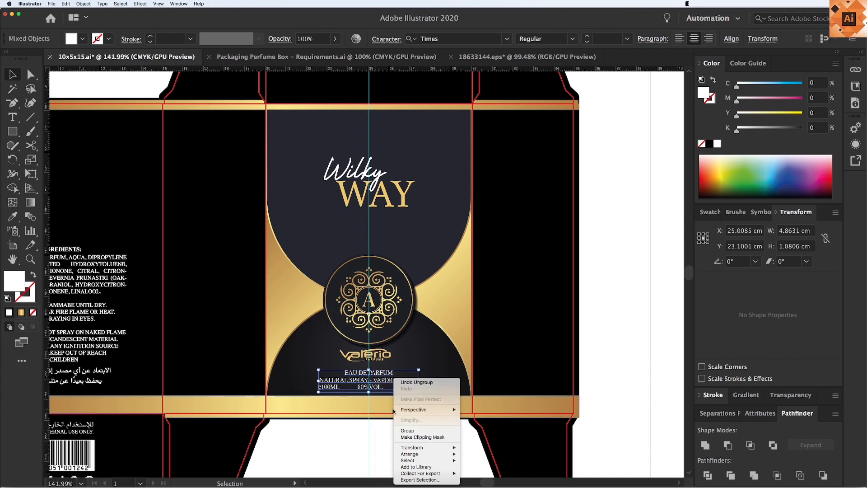
click(406, 433)
Convert all three lines of the front panel's product text to outlines and group them
click(368, 441)
key(z)
key(z)
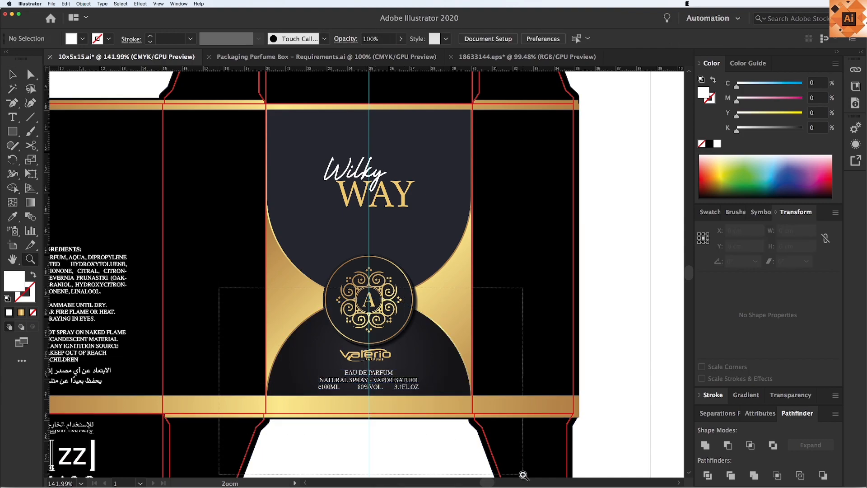
drag(523, 475, 523, 475)
key(v)
key(v)
click(390, 278)
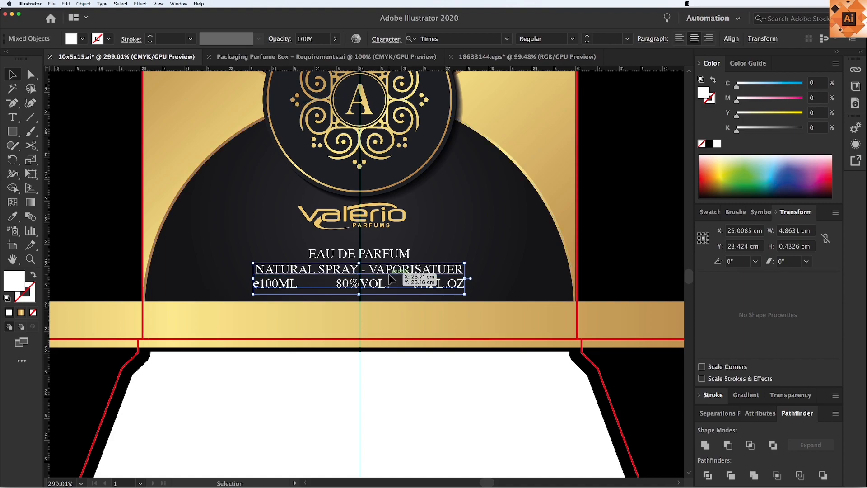
right_click(391, 271)
click(404, 400)
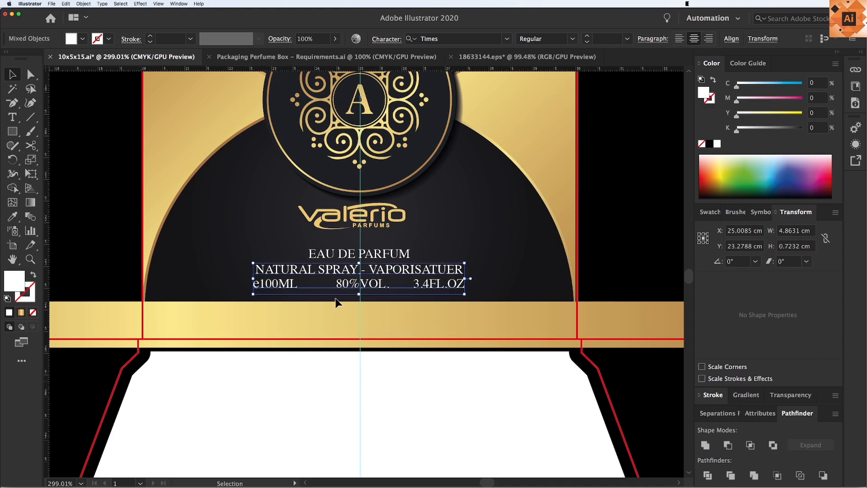
key(super+3)
click(328, 252)
key(super+3)
key(alt+super+3)
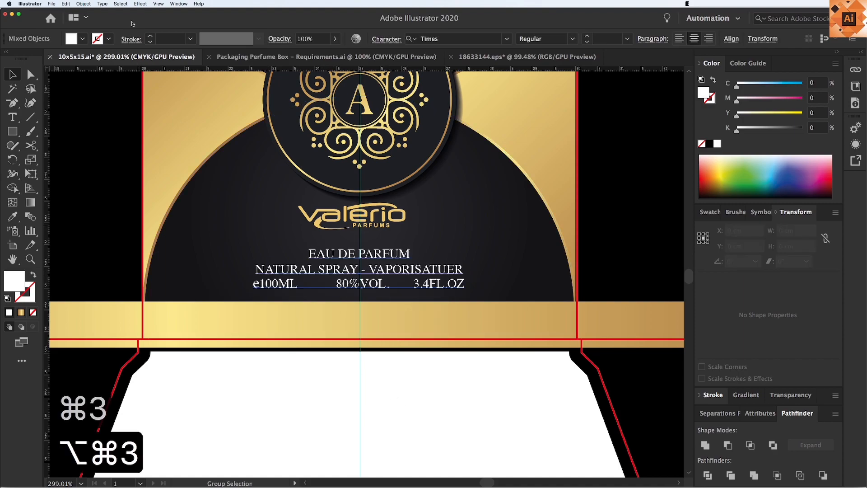
click(102, 4)
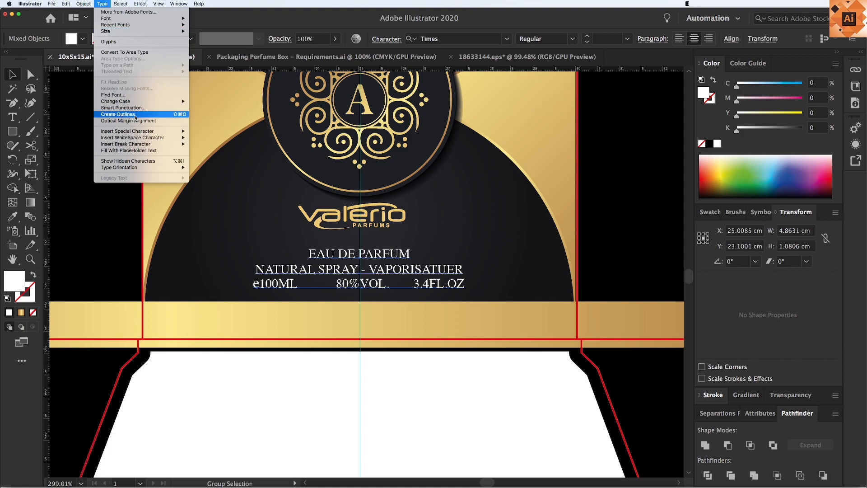
click(136, 117)
key(super+g)
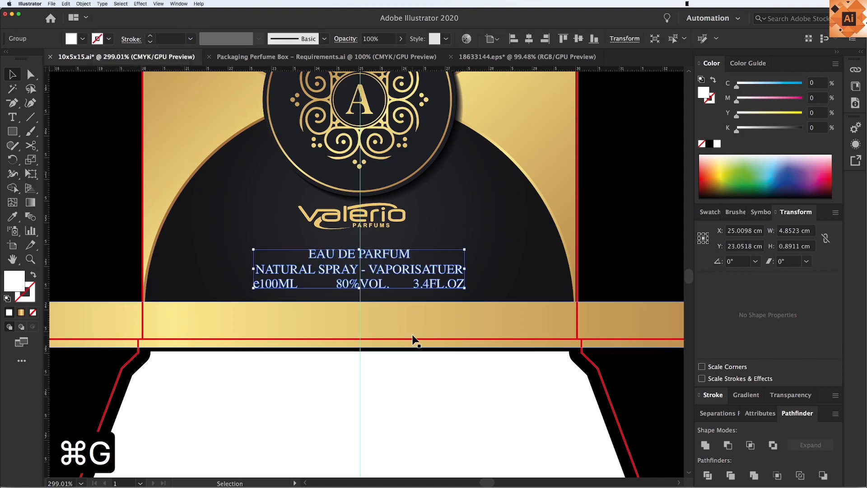
Nudge the outlined product text slightly right to centre it on the guide, and a touch down
scroll(384, 301, down, 1)
key(Right)
key(Right)
key(Right)
key(Down)
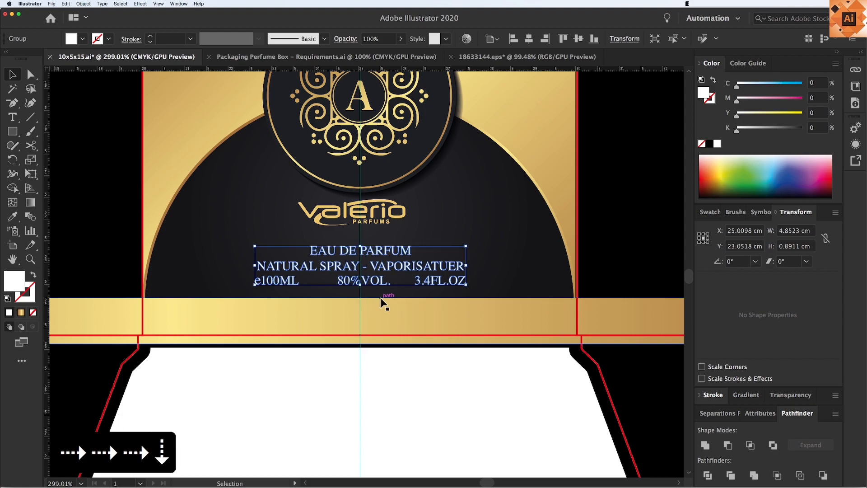
Nudge the front panel's outlined product text down to about Y 23.15 cm
key(Down)
key(Down)
key(Down)
key(Down)
key(Down)
key(Down)
key(Down)
key(Down)
key(Down)
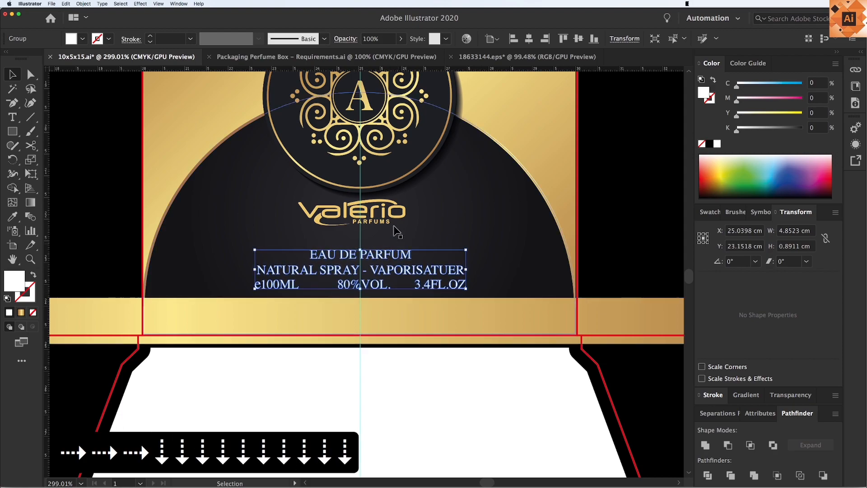
Move the front panel's Valerio logo slightly down to about Y 22.02 cm and nudge the product text a touch left
drag(383, 223, 382, 229)
click(383, 286)
key(Left)
key(Left)
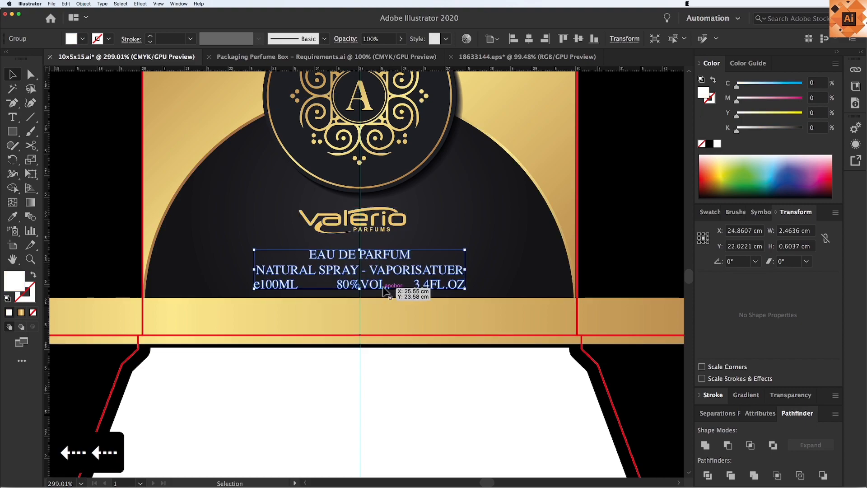
click(394, 391)
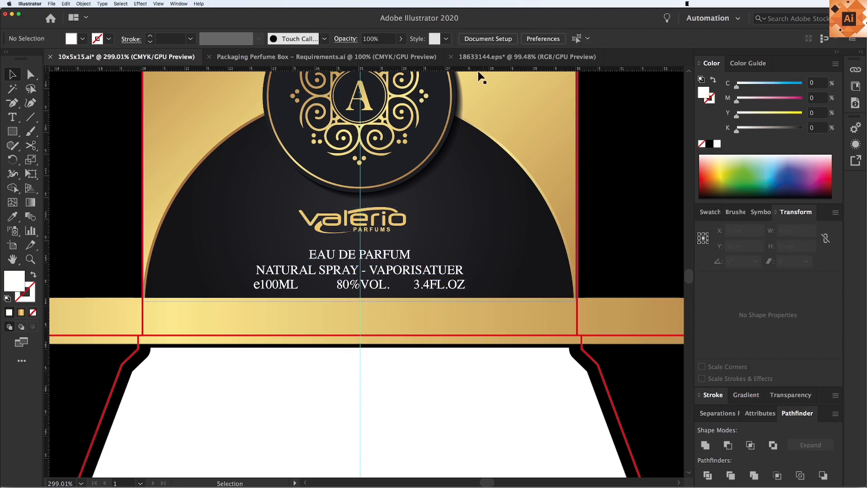
Check the keyboard increment in the preferences and nudge the product text right to about X 25.04 cm, centred on the guide
click(542, 39)
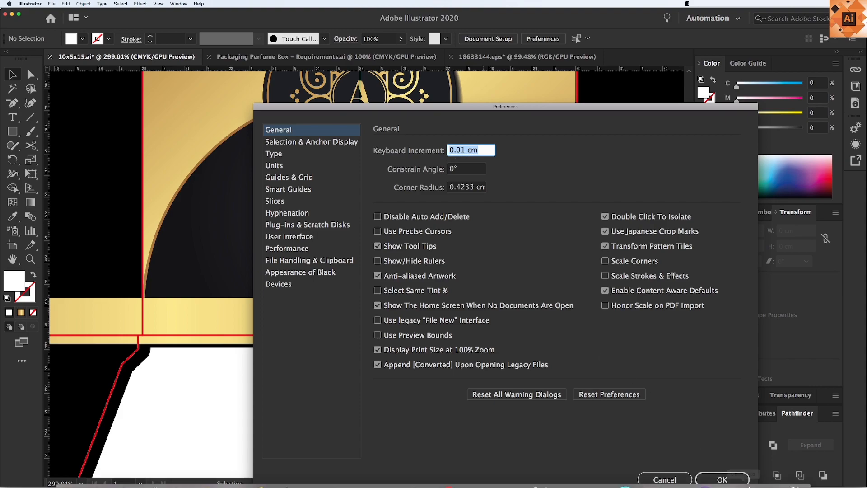
click(716, 482)
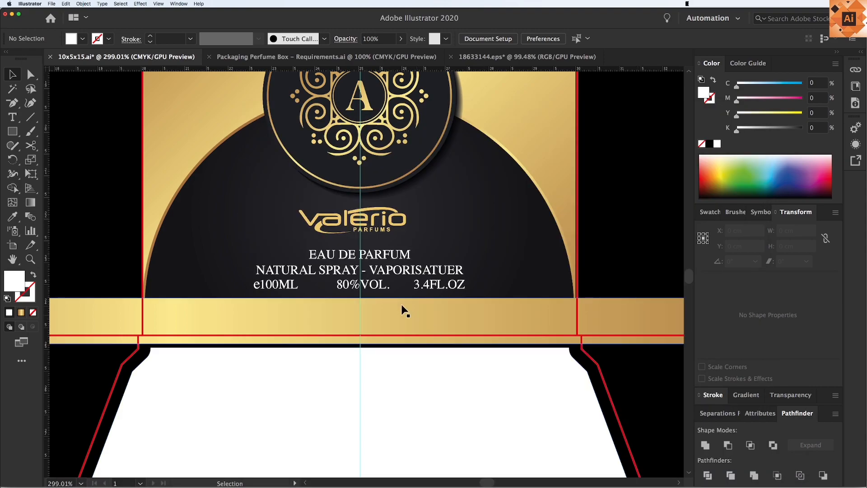
click(378, 289)
key(Right)
key(Right)
key(Right)
key(Left)
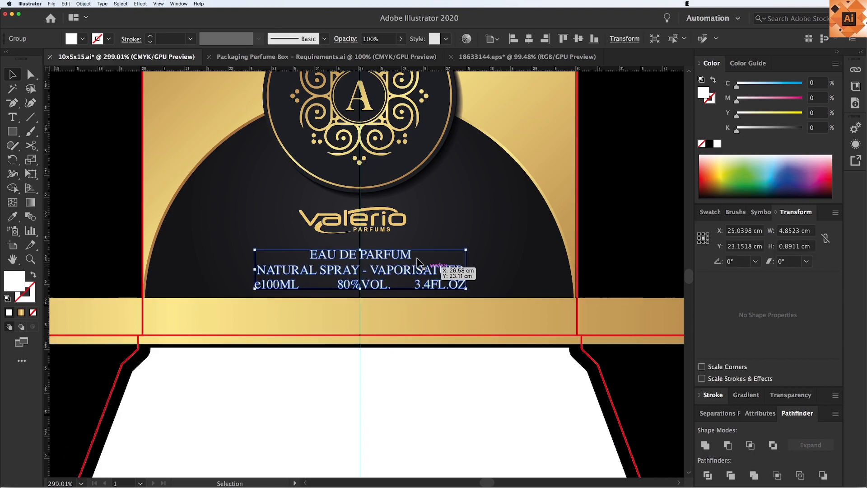
Nudge the front panel's Valerio logo right until it is centred on the guide, at about X 25.03 cm
click(383, 230)
key(Right)
key(Right)
key(Right)
key(Right)
key(Right)
key(Right)
key(Right)
key(Right)
key(Right)
key(Right)
key(Right)
key(Right)
key(Right)
key(Right)
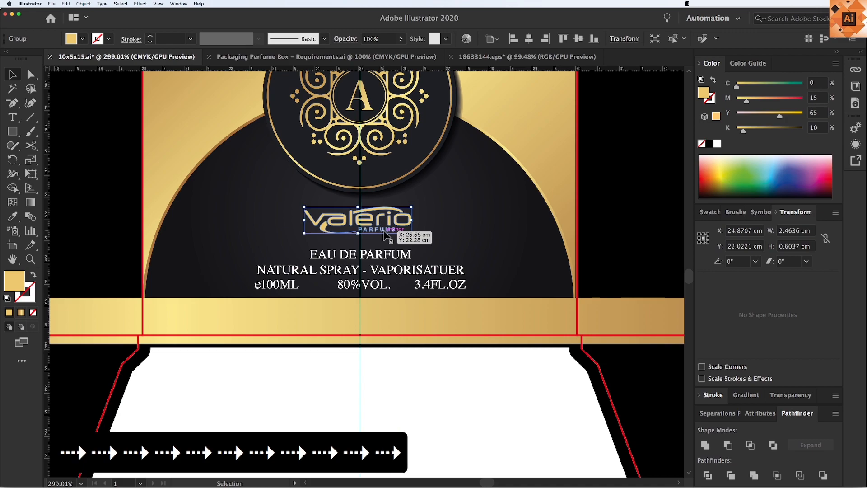
key(Left)
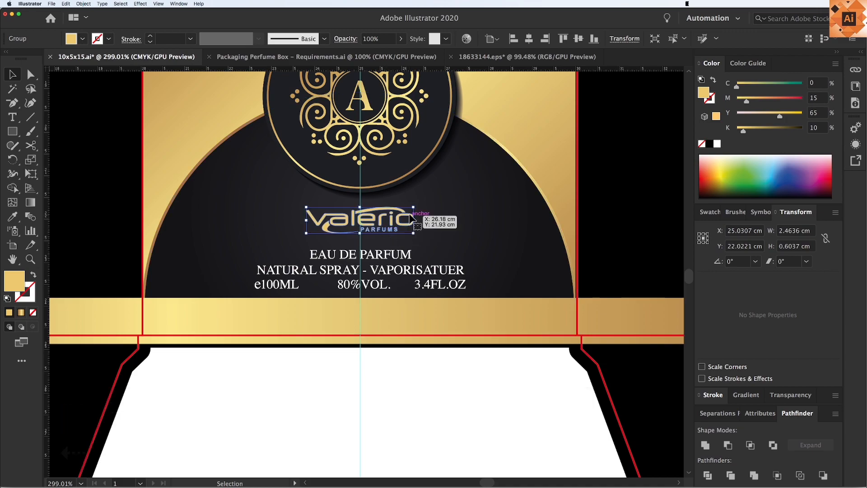
Enlarge the front panel's Valerio logo proportionally from its centre to about 2.61 cm wide
drag(413, 207, 418, 206)
key(F18)
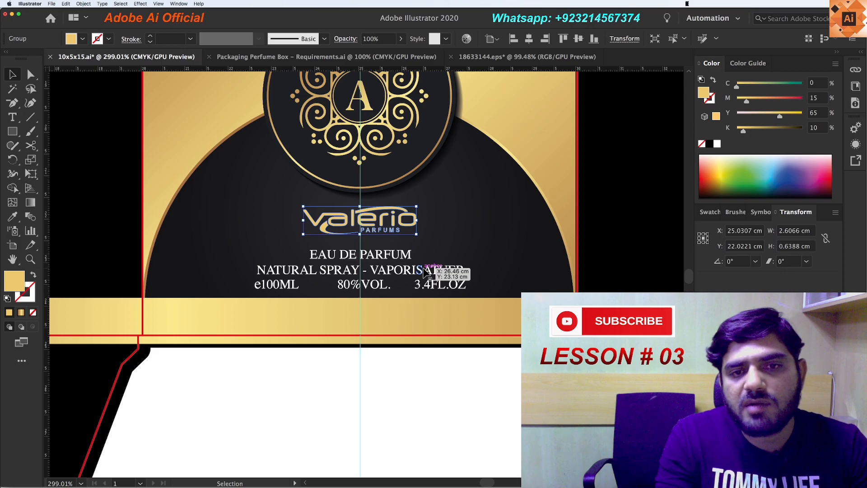
key(super+minus)
key(super+minus)
key(super+minus)
key(F19)
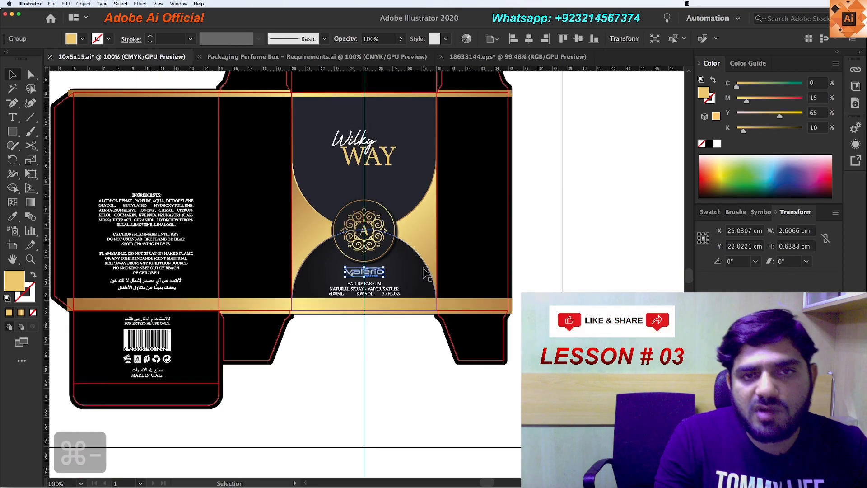
key(v)
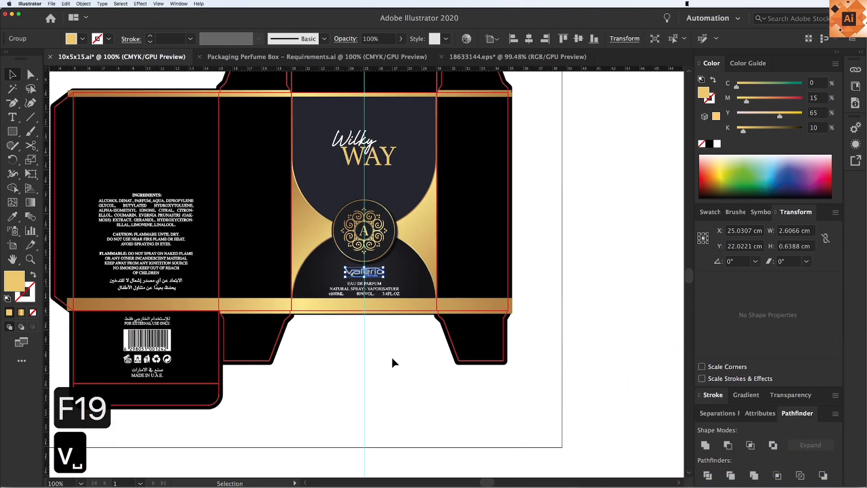
Place a vertical guide through the centre of the back panel at about X 10.03 cm and lock it
key(space)
drag(398, 369, 438, 379)
key(z)
key(z)
drag(77, 88, 449, 349)
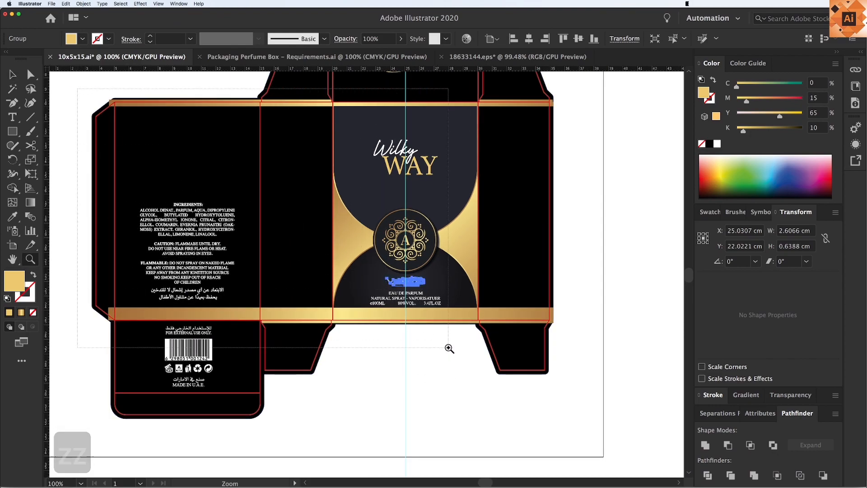
key(v)
click(264, 125)
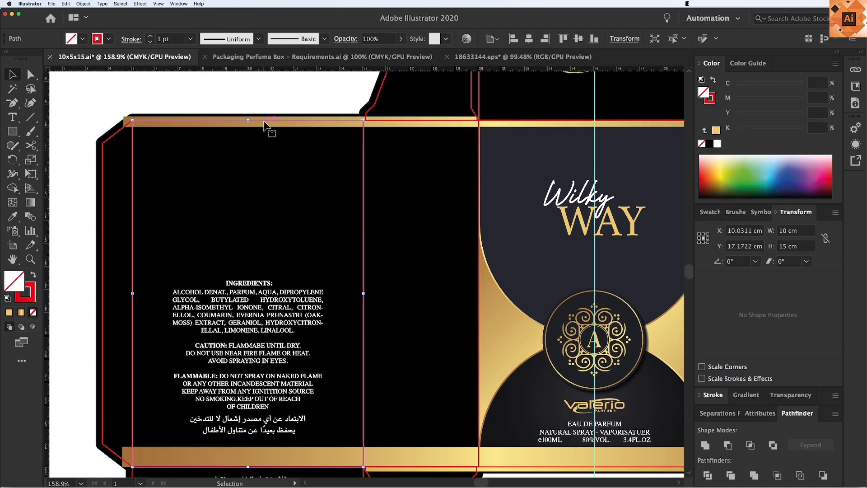
drag(143, 126, 251, 154)
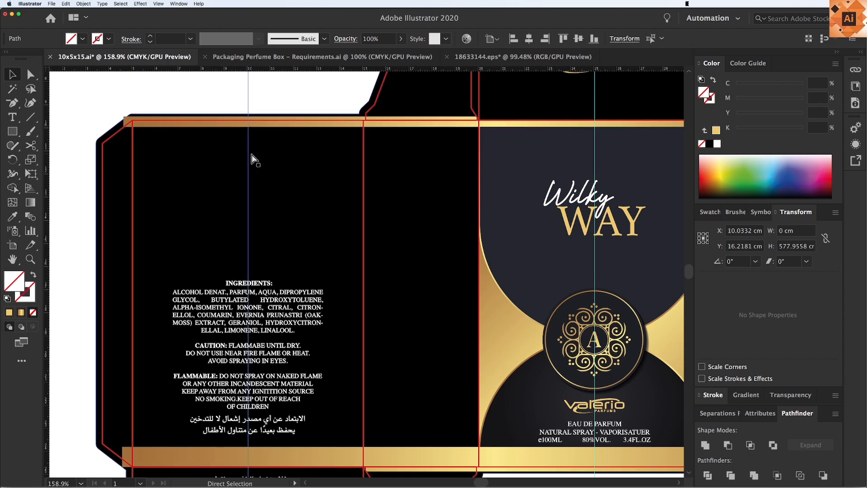
key(super+2)
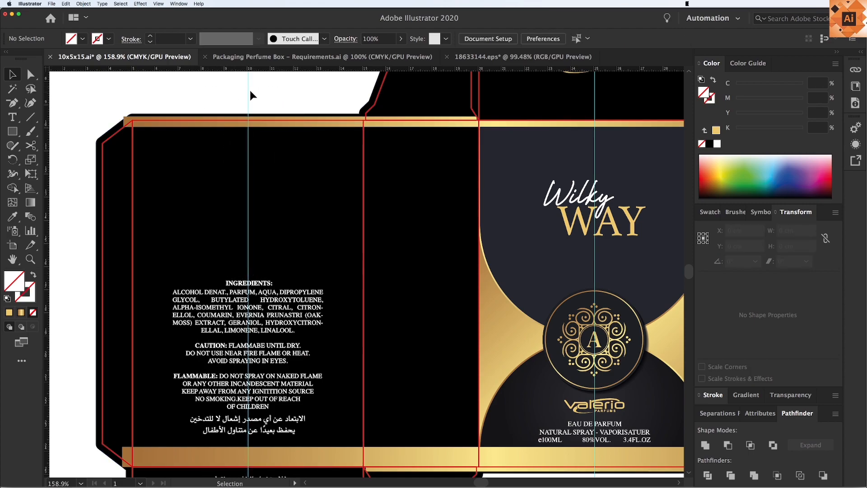
Check the ingredients text against the guide and nudge the barcode and symbols group to about X 10.04 cm, Y 27.17 cm
click(262, 294)
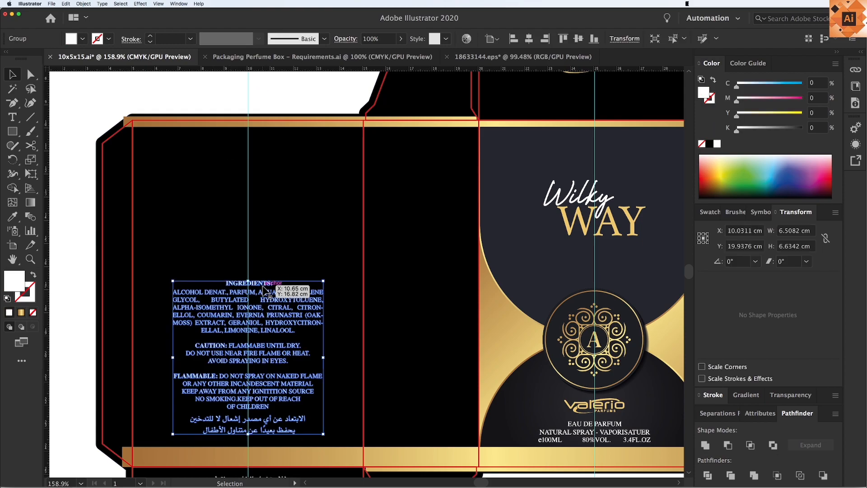
scroll(319, 357, down, 10)
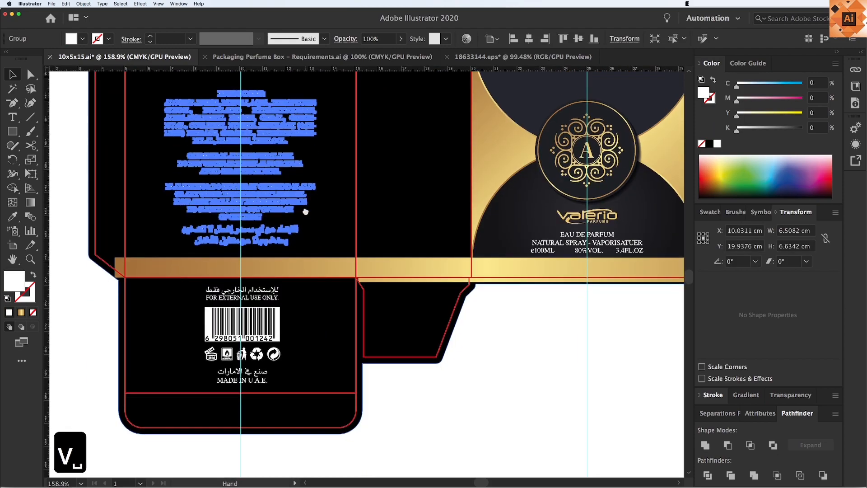
click(260, 311)
key(z)
key(z)
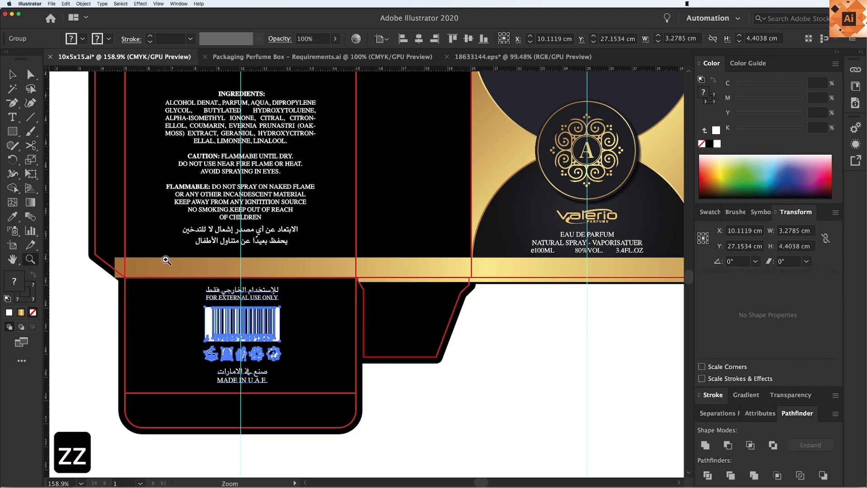
drag(356, 411, 149, 264)
key(v)
key(v)
key(Left)
key(Left)
key(Left)
key(Left)
key(Left)
key(Left)
key(Left)
key(Down)
key(Down)
key(Right)
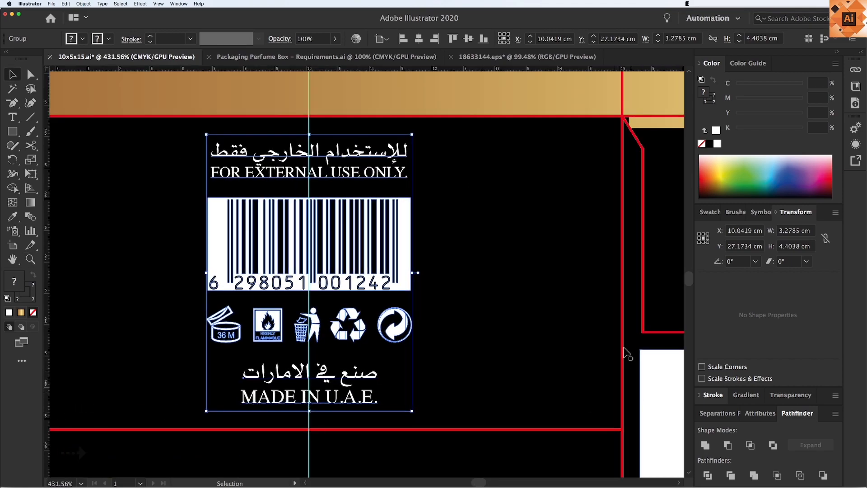
Place and lock a horizontal guide through the bottom panel's centre at about Y 27.18 cm, and check the barcode group against it
click(623, 340)
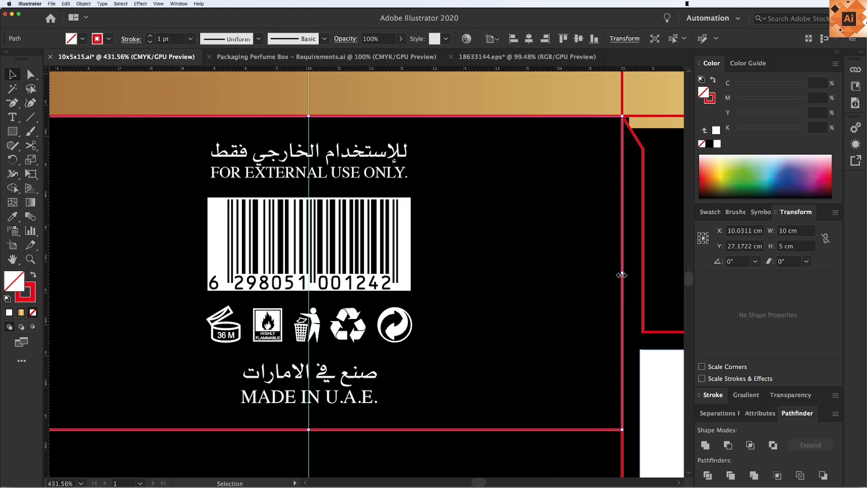
drag(637, 71, 657, 277)
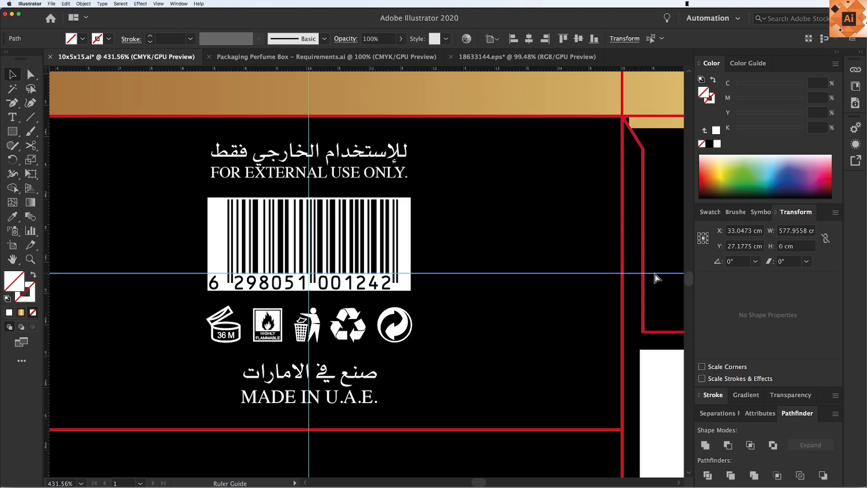
key(super+2)
click(389, 250)
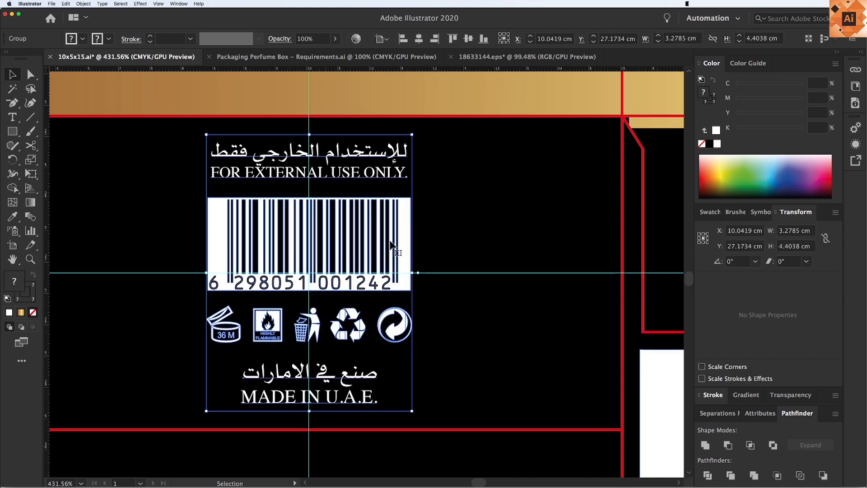
key(Left)
key(Right)
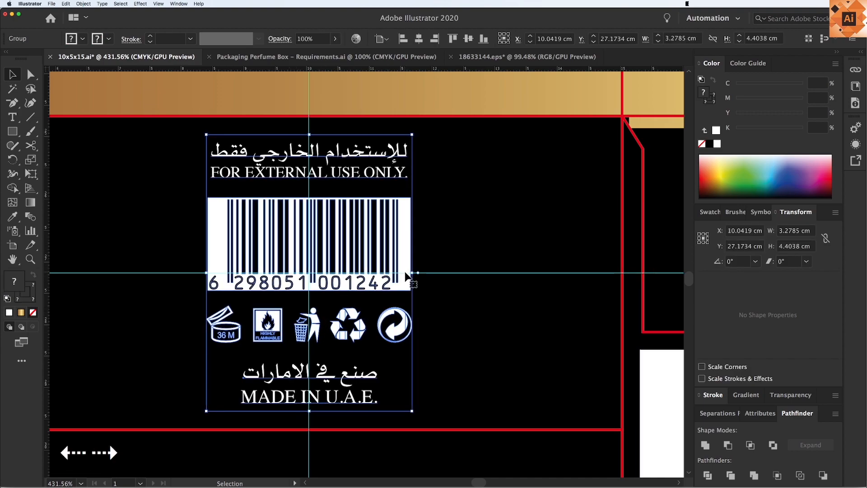
Try to unlock all the locked guides
key(super+minus)
key(super+minus)
key(super+minus)
key(super+minus)
key(v)
key(space)
click(429, 359)
key(alt+super+2)
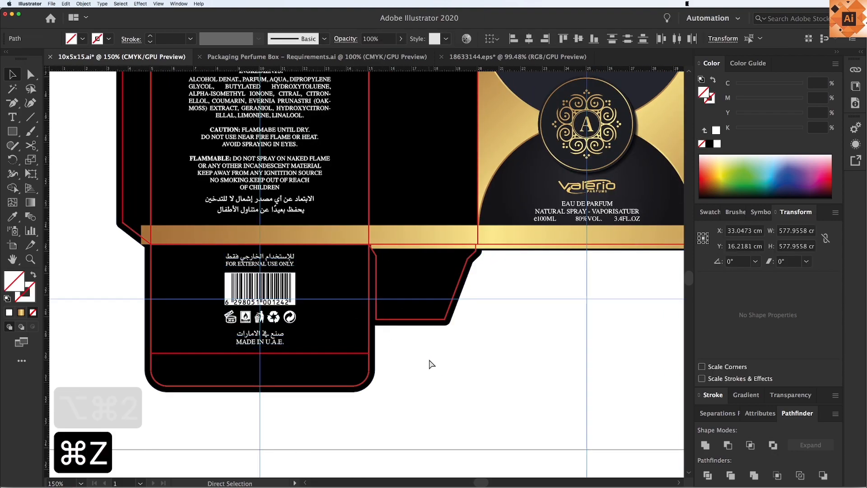
key(super+z)
Place a horizontal guide through the centre of the top panel at about Y 7.18 cm and lock it
key(super+minus)
key(super+minus)
key(v)
key(space)
drag(432, 304, 412, 345)
key(z)
drag(383, 135, 554, 178)
key(v)
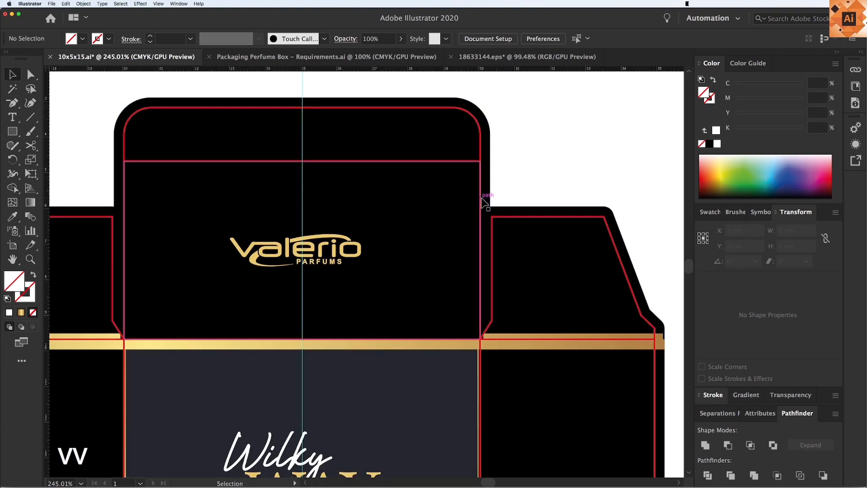
click(482, 200)
drag(513, 247, 510, 256)
key(super+2)
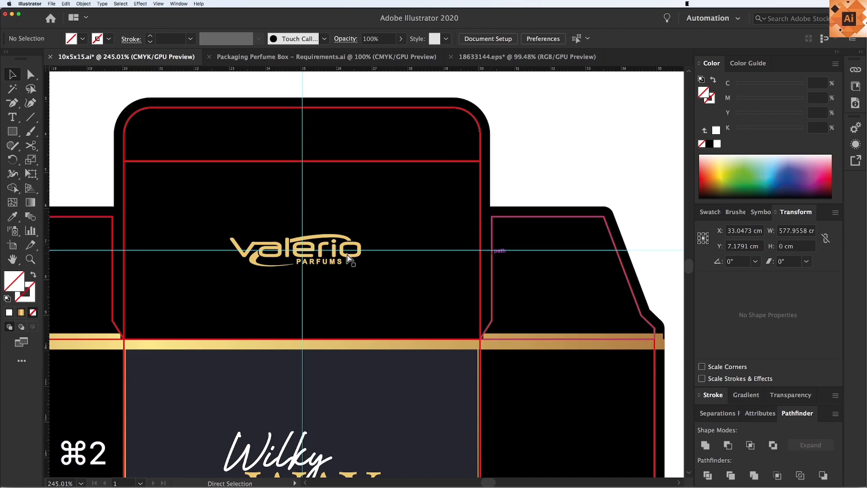
Nudge the top panel's Valerio logo right until it is centred on the vertical guide, at about X 25.04 cm
click(338, 254)
key(Right)
key(Right)
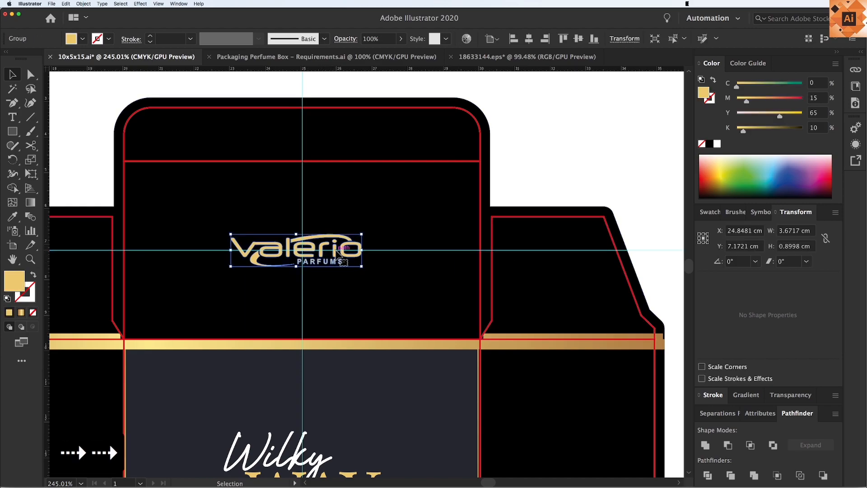
key(Right)
key(Right)
key(Right)
key(Right)
key(Right)
key(Right)
key(Right)
key(Right)
key(Right)
key(Right)
key(Right)
key(Right)
key(Right)
key(Right)
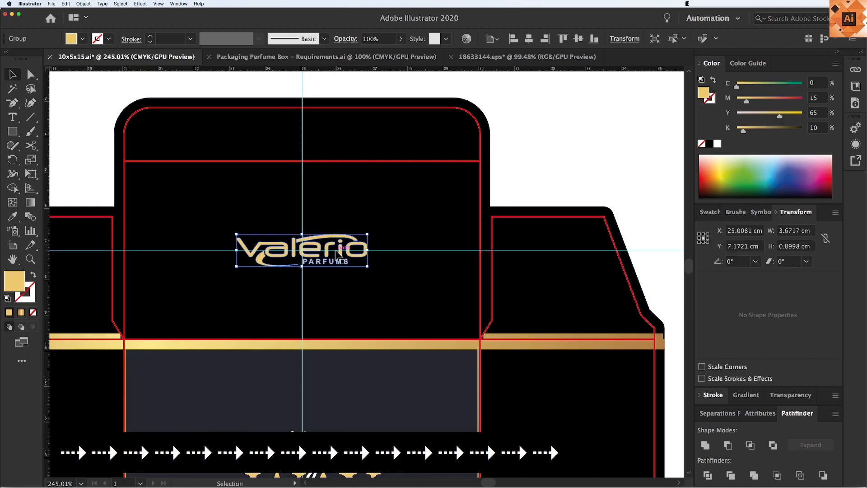
Unlock all the guides and delete both the vertical and the horizontal ones
key(super+minus)
key(super+minus)
key(super+minus)
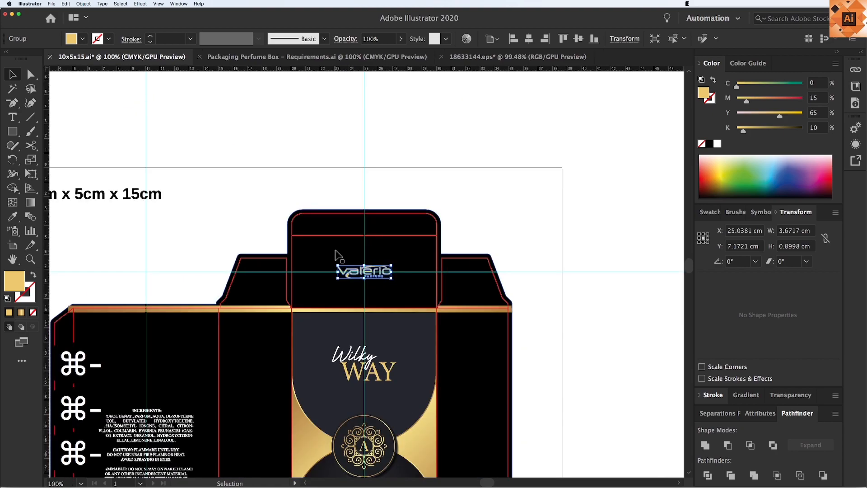
key(super+minus)
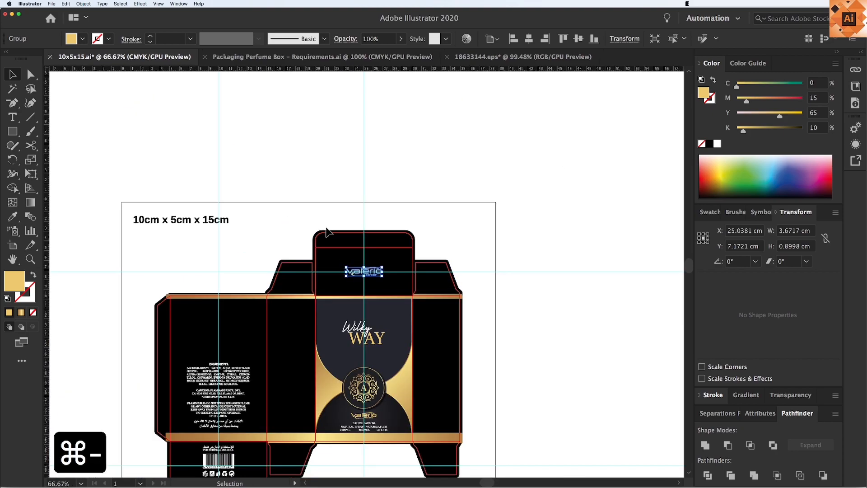
click(433, 138)
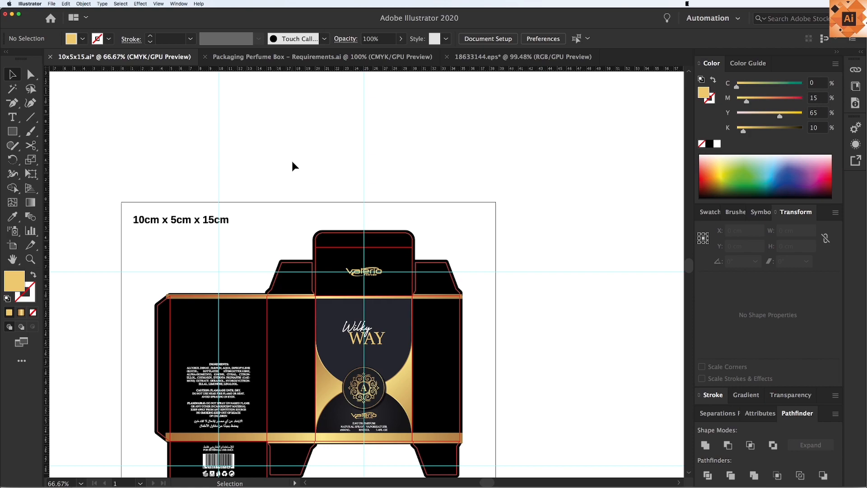
key(alt+super+2)
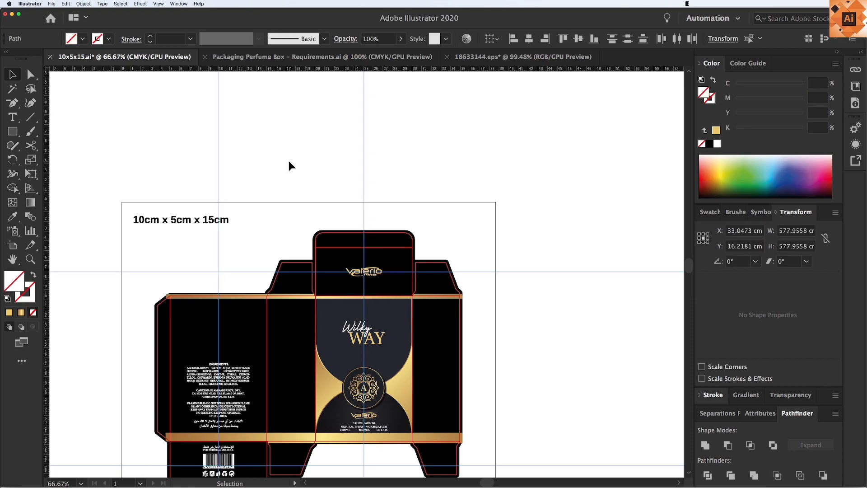
click(180, 129)
drag(180, 130, 414, 135)
key(Delete)
drag(532, 223, 559, 483)
key(Delete)
Try to move the dark upper shape on the front panel
scroll(482, 450, down, 3)
key(z)
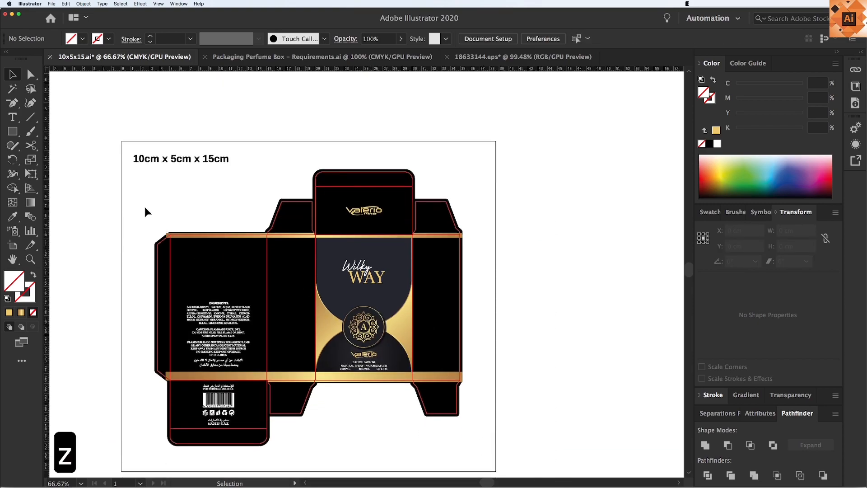
drag(454, 384, 563, 463)
key(v)
key(space)
drag(402, 294, 373, 332)
key(space)
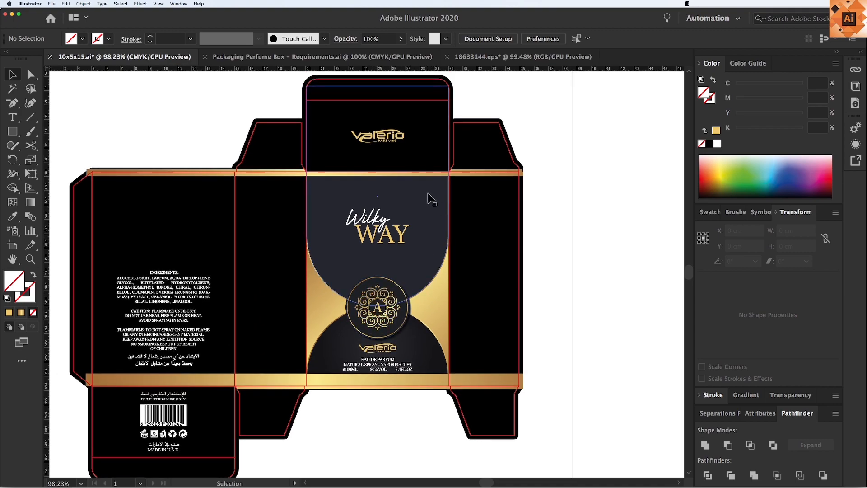
drag(419, 227, 484, 248)
key(super+z)
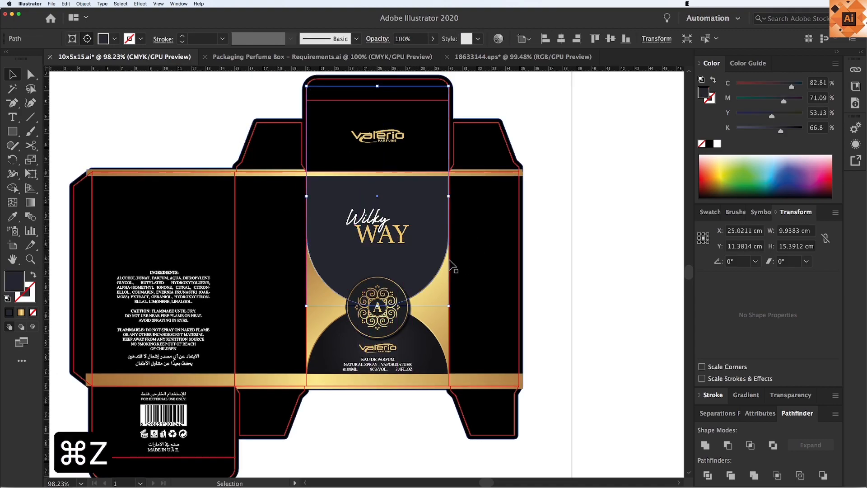
Try to move only the dark upper shape within the front panel's clipped artwork using Direct Selection
drag(429, 252, 374, 179)
key(super+z)
click(573, 259)
key(z)
key(z)
drag(251, 137, 617, 437)
key(v)
key(space)
drag(463, 262, 463, 271)
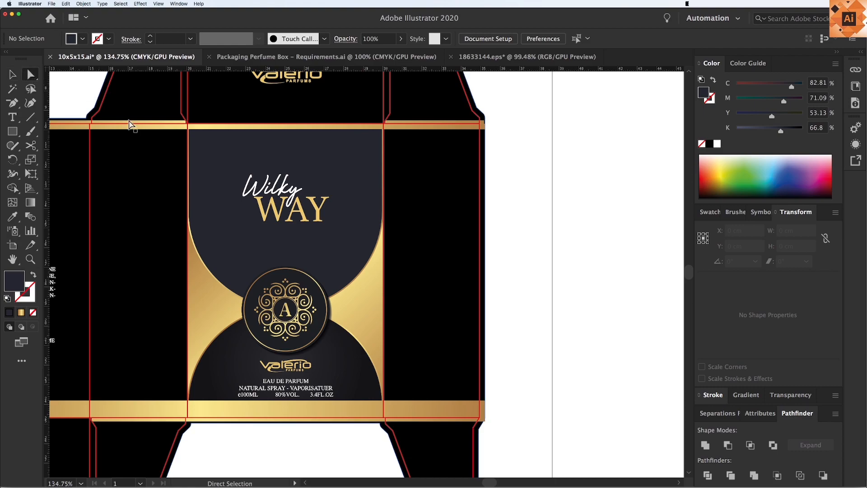
drag(356, 199, 317, 159)
key(super+z)
key(v)
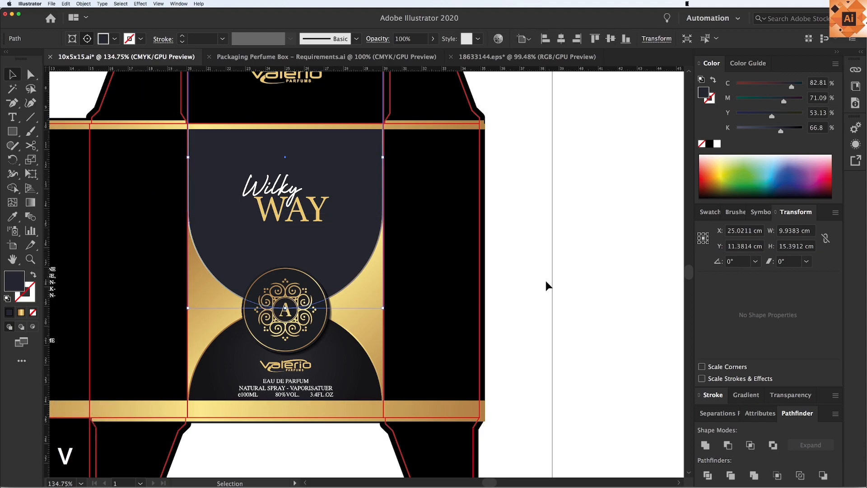
click(61, 88)
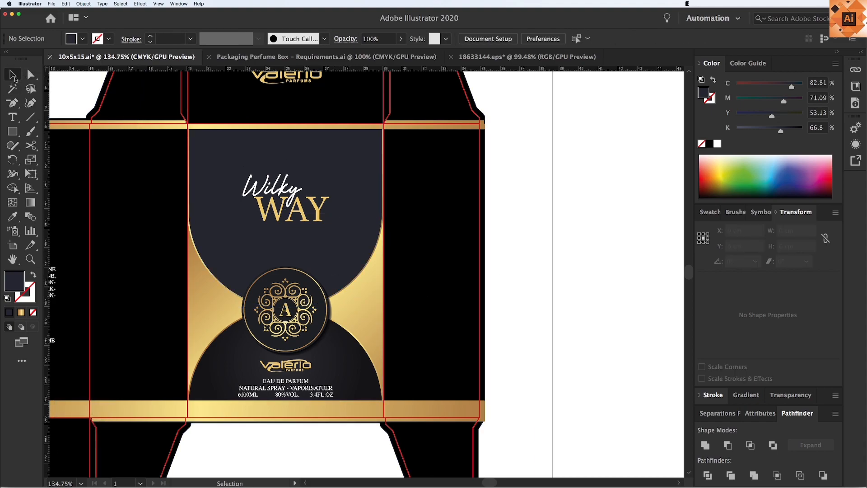
Try to move the whole clipped front artwork, and the dark upper shape alone inside the group's isolation mode
drag(352, 182, 513, 232)
key(super+z)
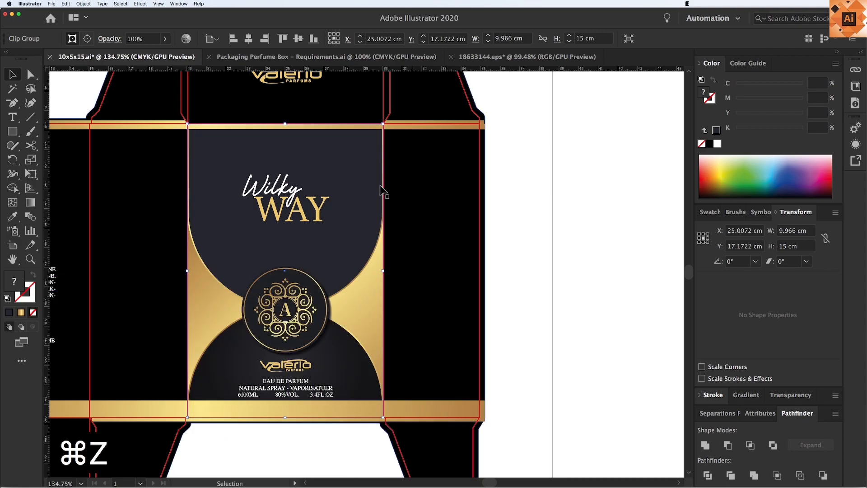
double_click(367, 181)
click(358, 192)
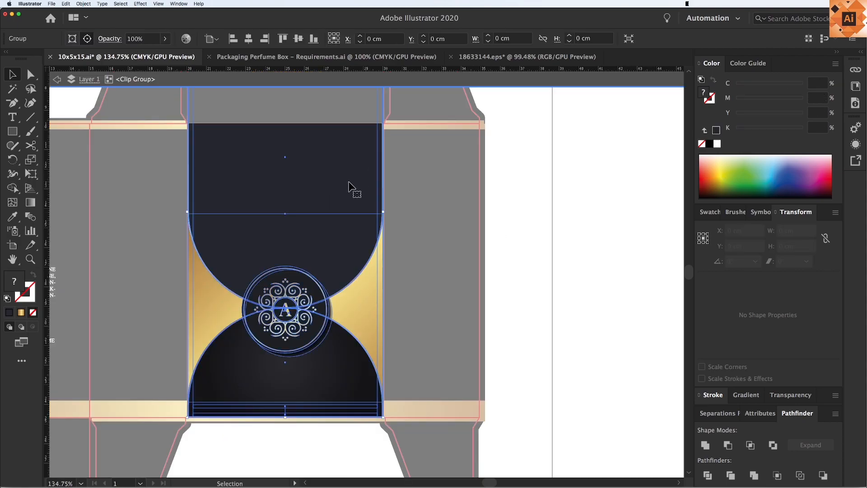
double_click(352, 183)
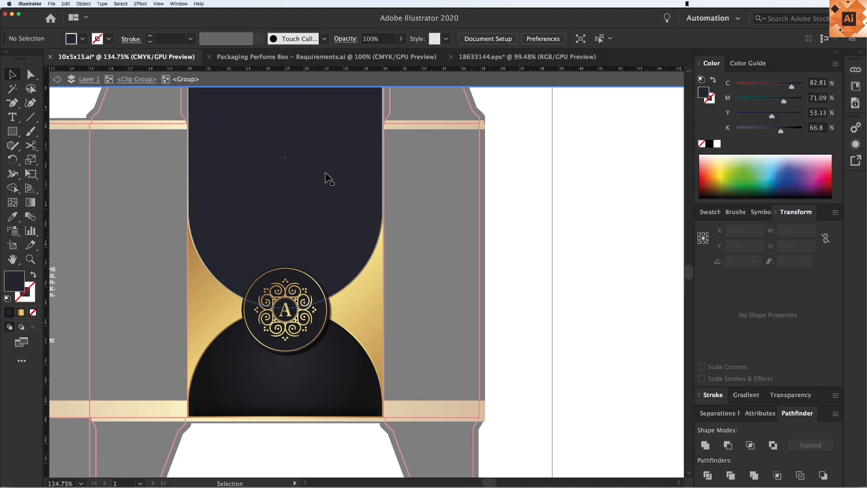
drag(352, 180, 311, 179)
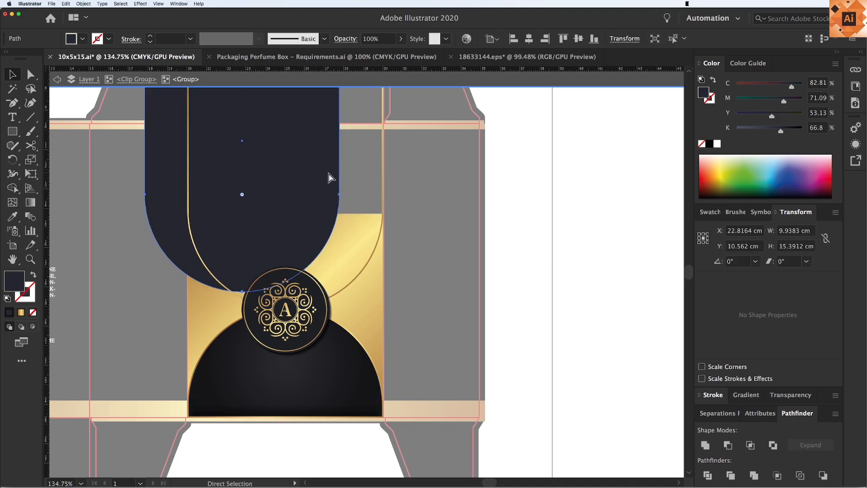
key(super+z)
double_click(512, 220)
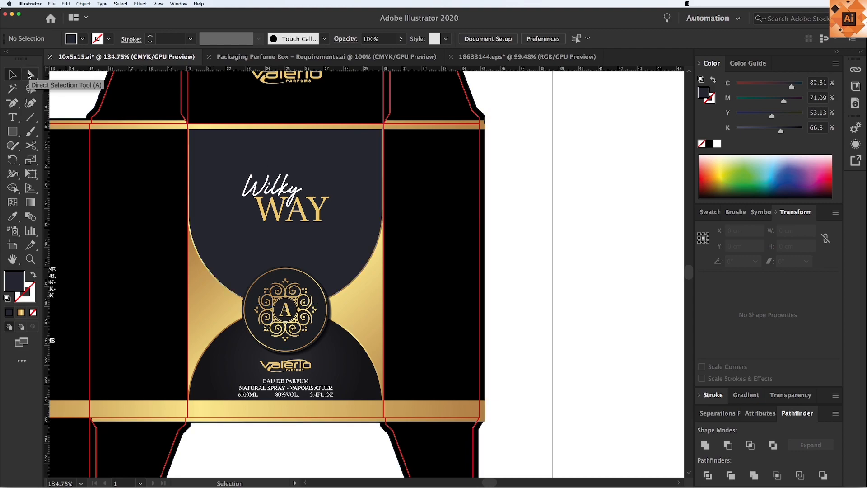
Fill the front panel's dark upper shape with the black (K 100%) sampled from the adjacent side panel
click(31, 75)
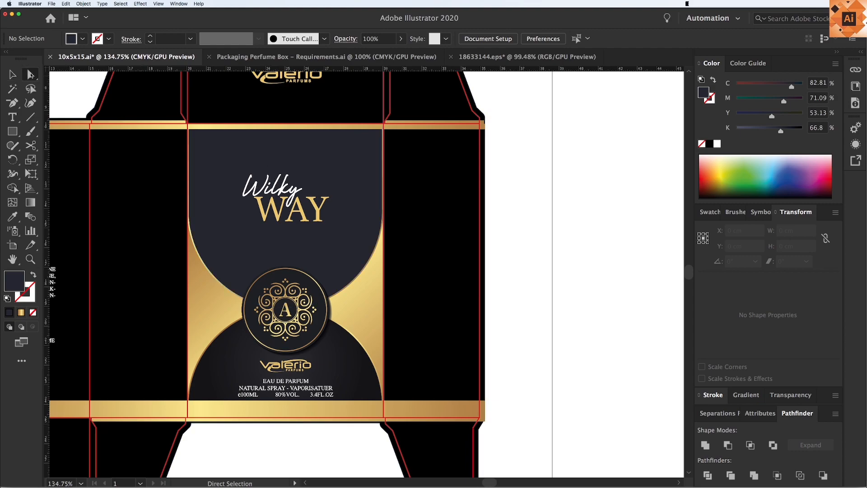
drag(348, 173, 296, 149)
key(super+z)
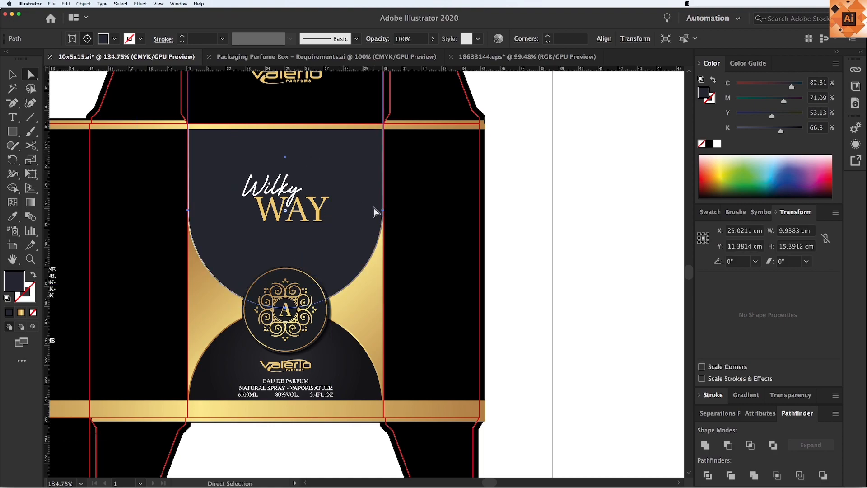
key(i)
click(432, 205)
key(v)
click(551, 313)
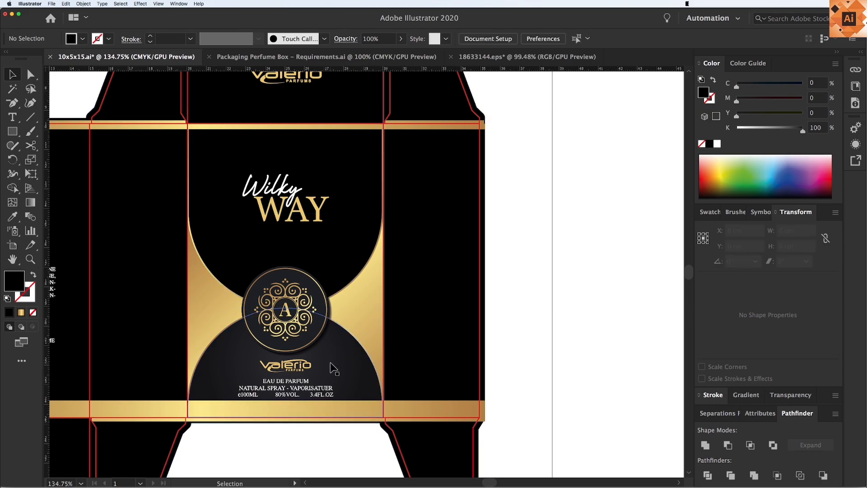
Fill the front panel's lower rounded gradient shape behind the Valerio logo with the same solid black
key(a)
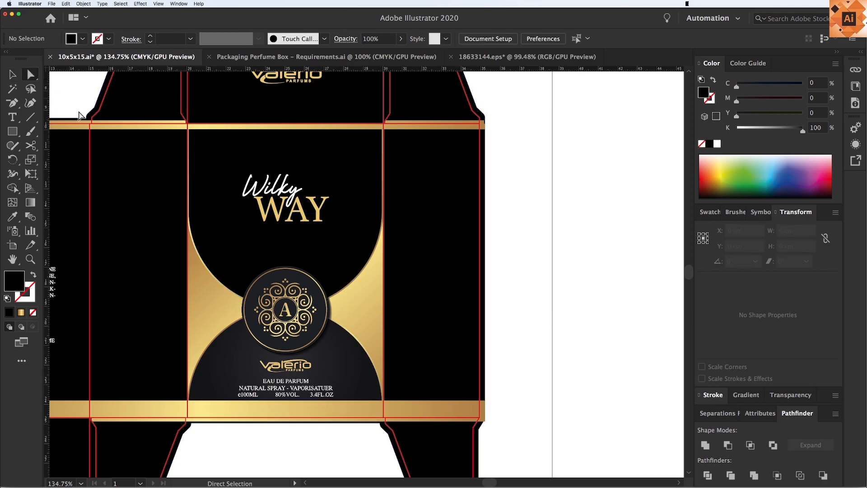
click(331, 362)
drag(337, 358, 348, 399)
key(super+z)
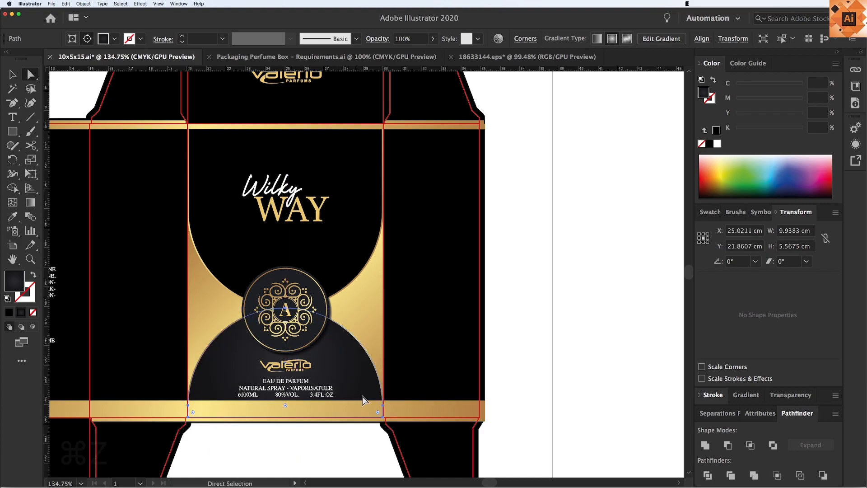
key(v)
click(560, 384)
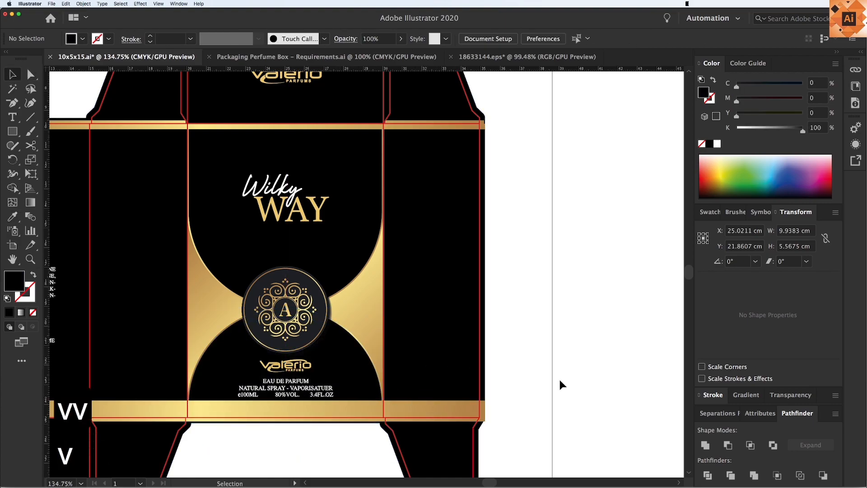
Fill the round medallion circle behind the letter A ornament with the sampled black, K 100%
scroll(487, 373, down, 3)
scroll(488, 373, left, 3)
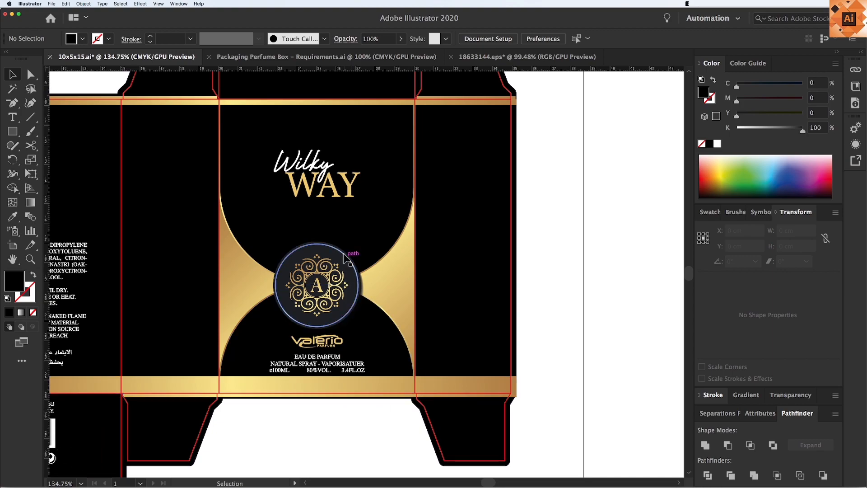
click(347, 273)
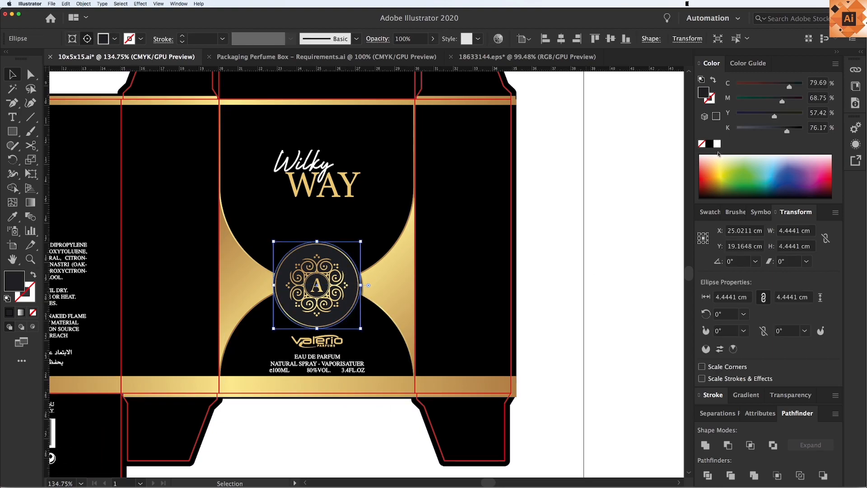
click(524, 273)
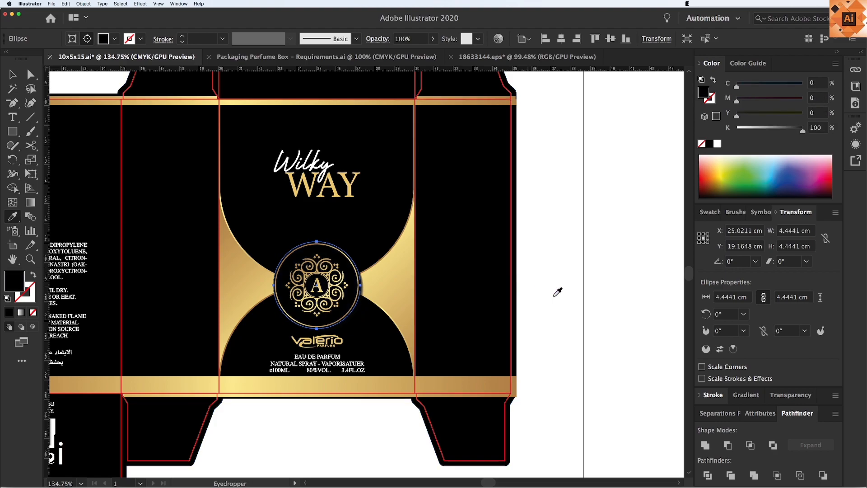
key(super+minus)
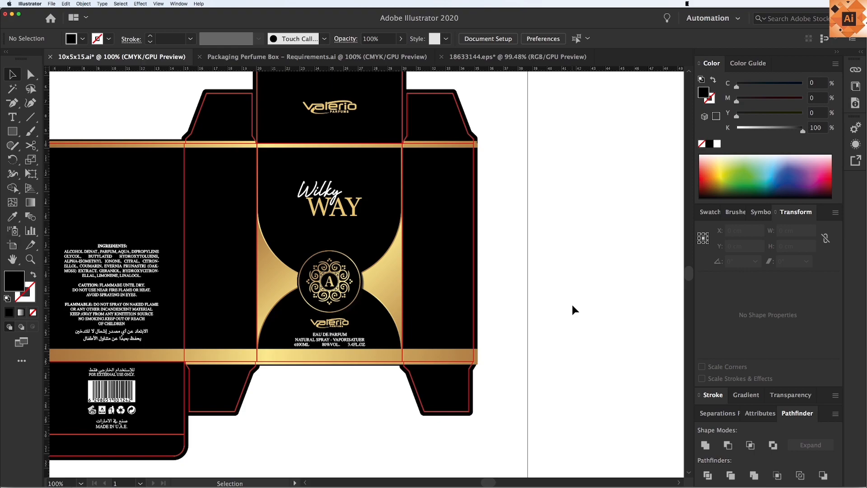
key(v)
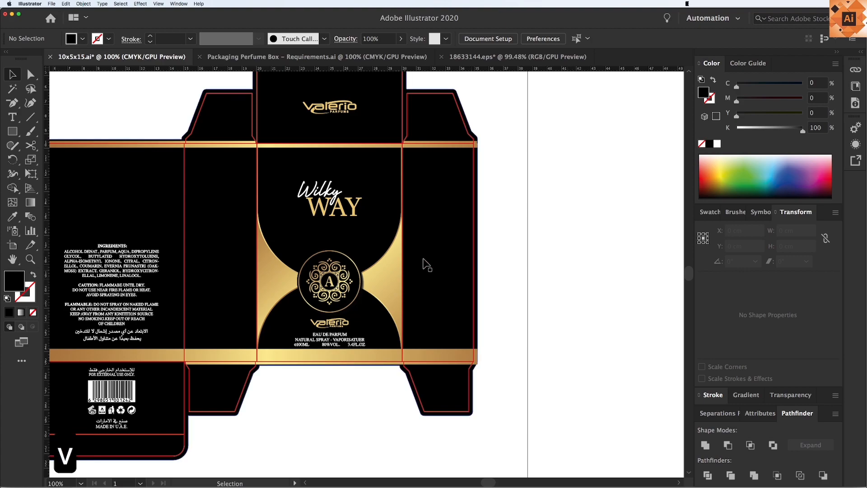
Look over the box layout and the recoloured front panel artwork
scroll(441, 267, up, 2)
scroll(442, 267, left, 2)
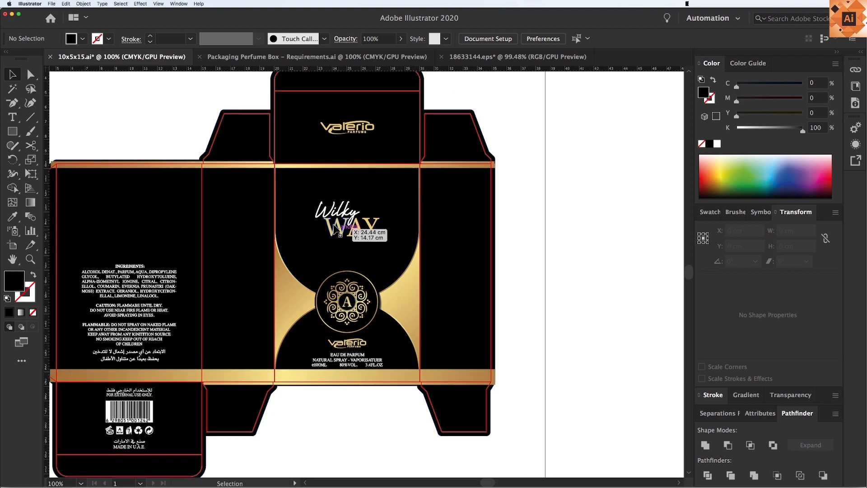
key(v)
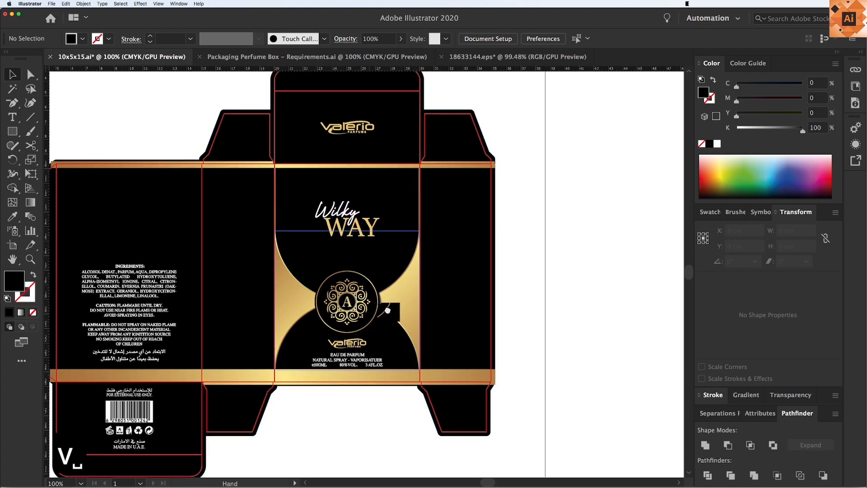
scroll(424, 317, down, 1)
scroll(425, 316, left, 2)
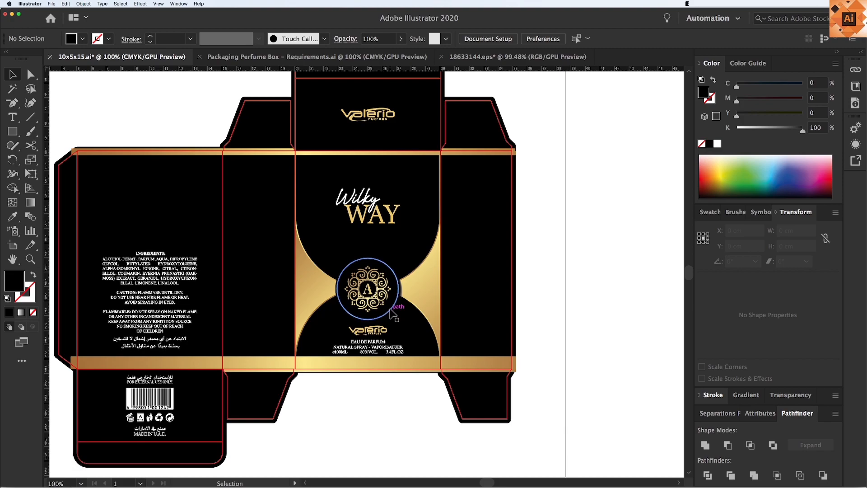
key(F18)
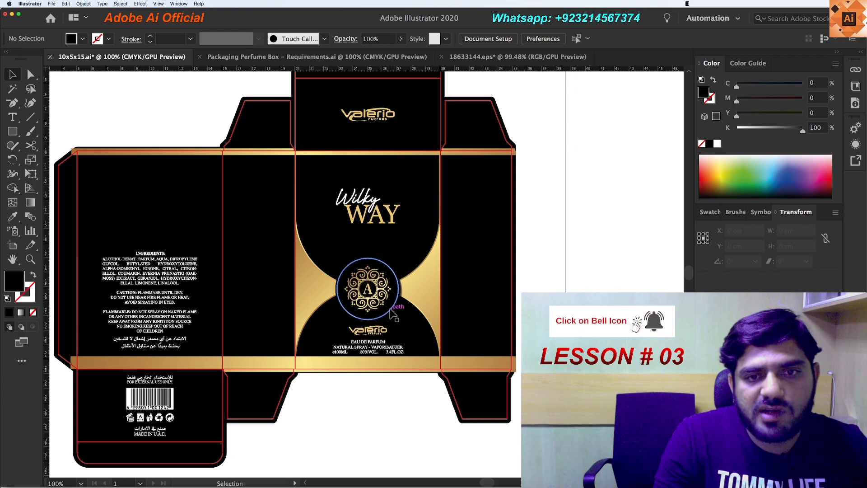
key(F19)
drag(564, 286, 534, 298)
key(v)
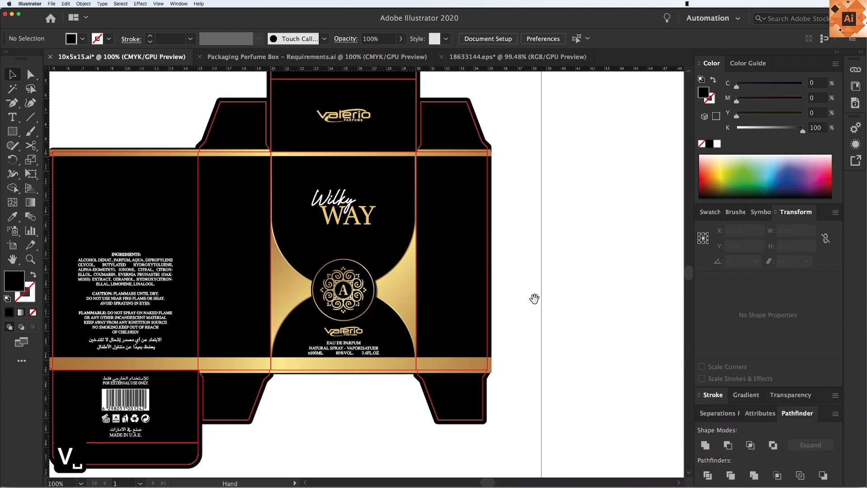
drag(372, 238, 369, 241)
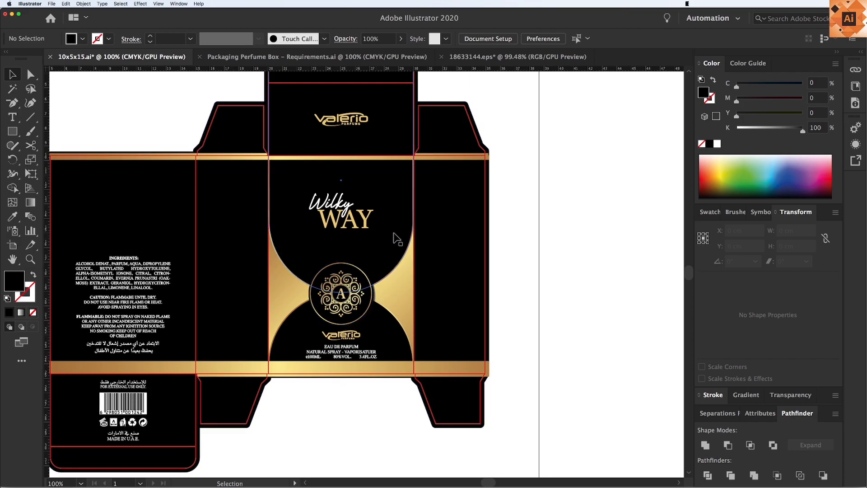
drag(454, 308, 412, 315)
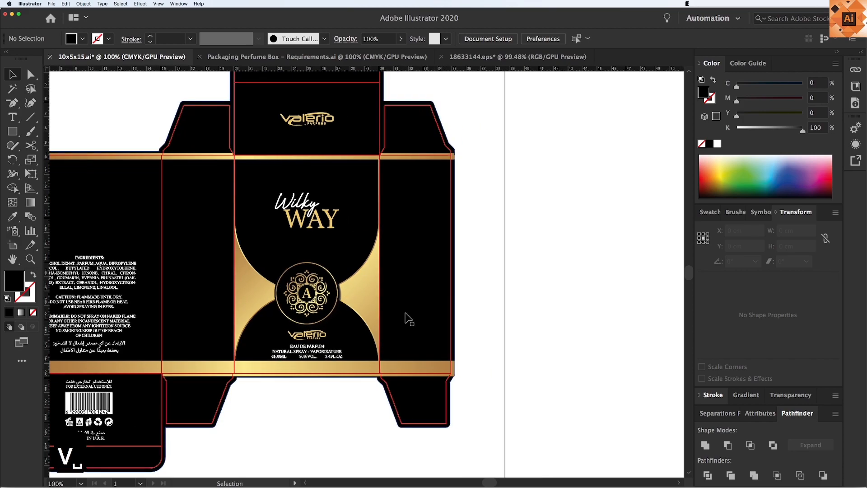
Isolate the nested group inside the front panel's clipped artwork that holds the medallion with the letter A
key(z)
drag(198, 158, 494, 388)
key(v)
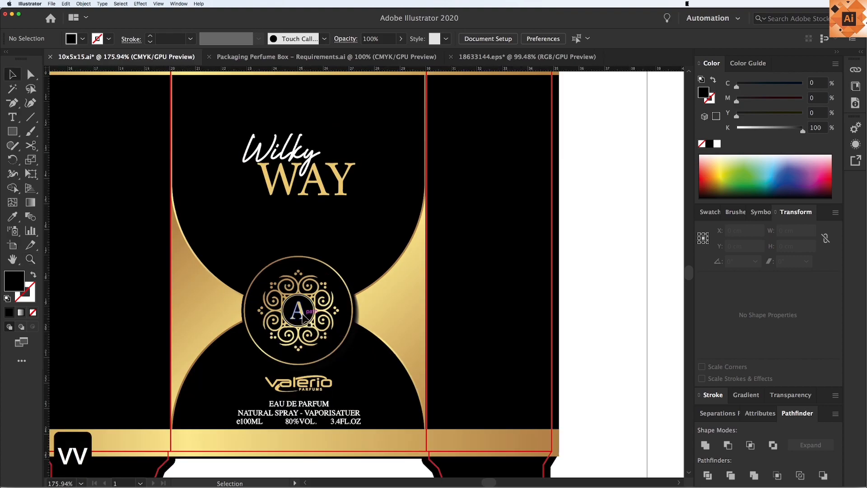
double_click(304, 322)
click(303, 321)
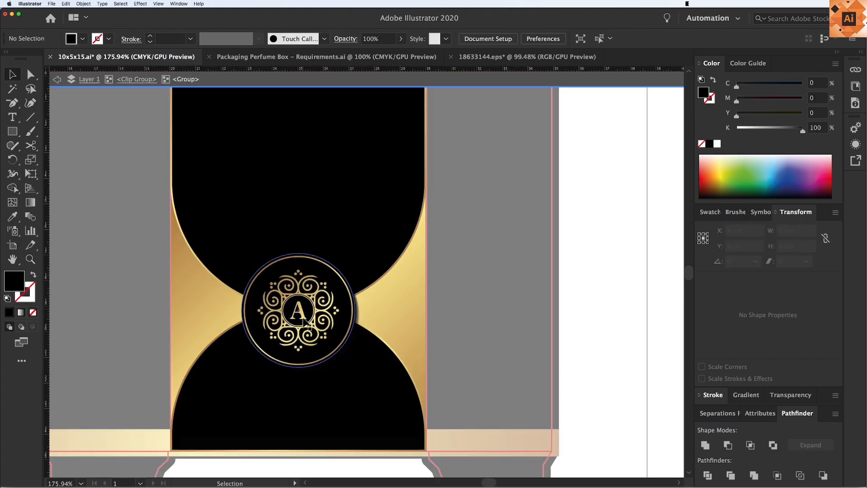
Delete the letter A from the centre of the round ornamental medallion on the front panel, then leave isolation mode
click(300, 316)
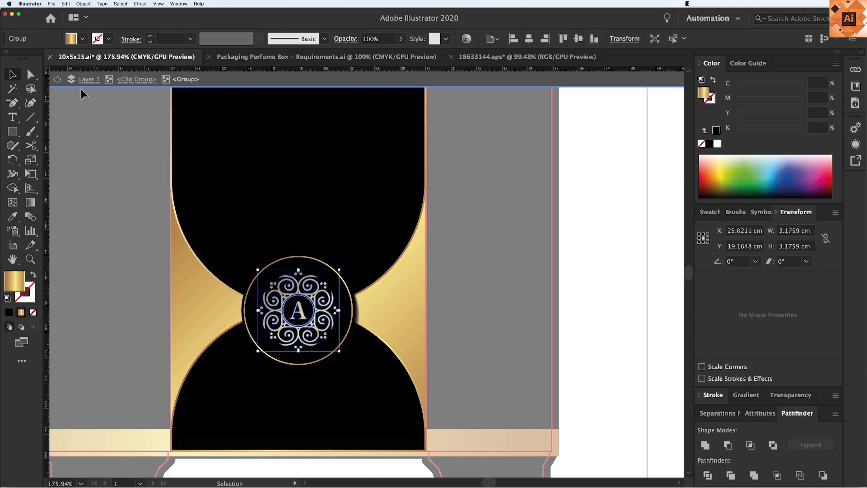
double_click(300, 315)
click(303, 311)
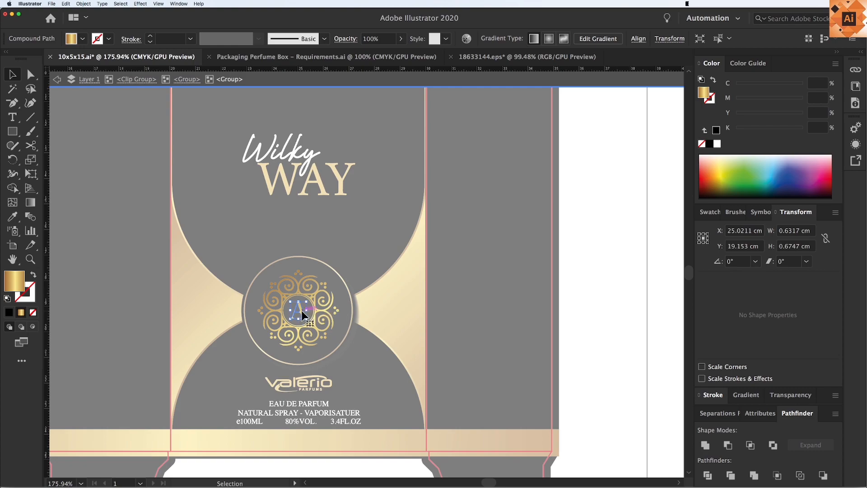
key(BackSpace)
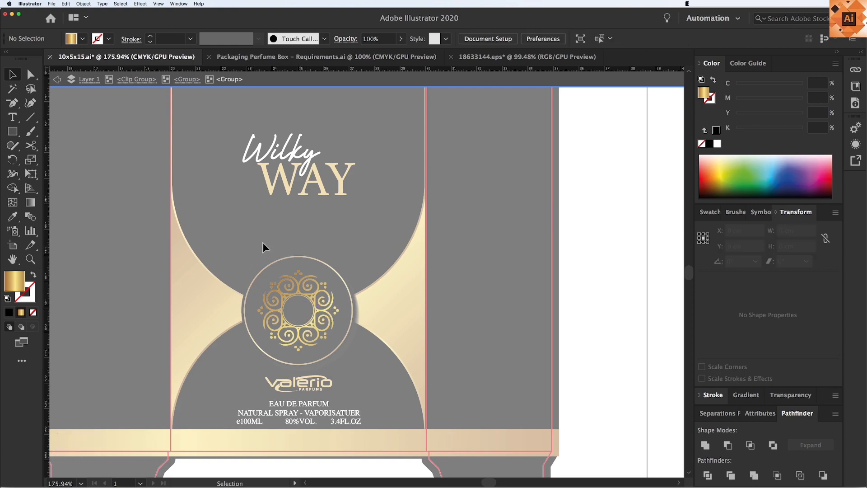
double_click(600, 323)
key(v)
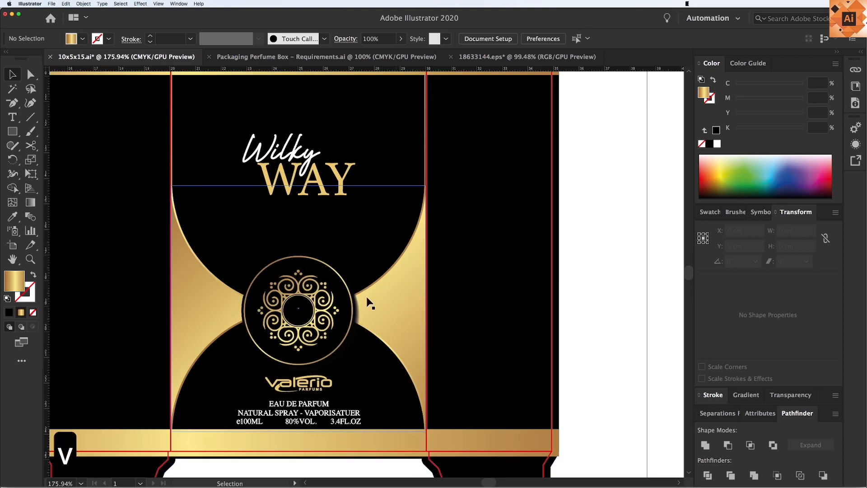
key(super+minus)
drag(355, 219, 341, 254)
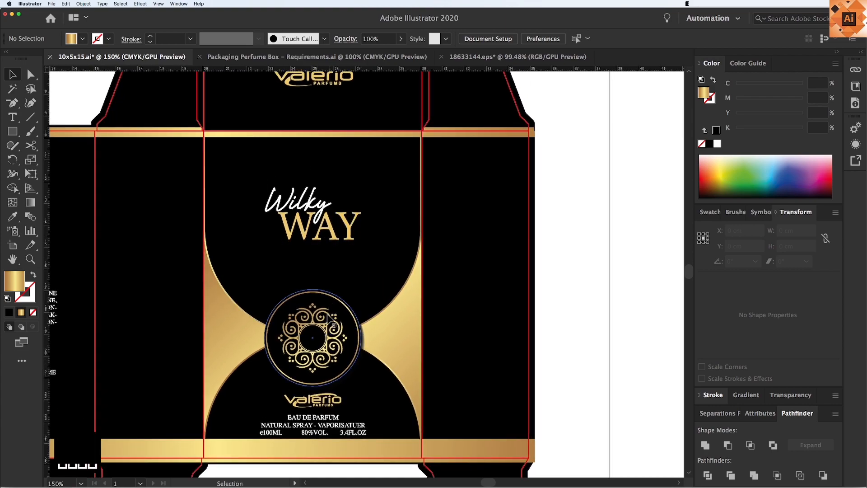
drag(286, 85, 554, 340)
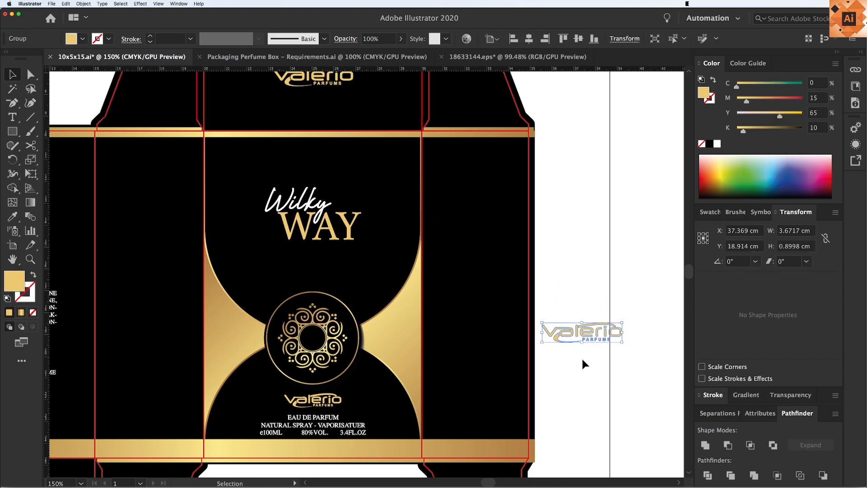
right_click(563, 346)
click(547, 354)
key(super+z)
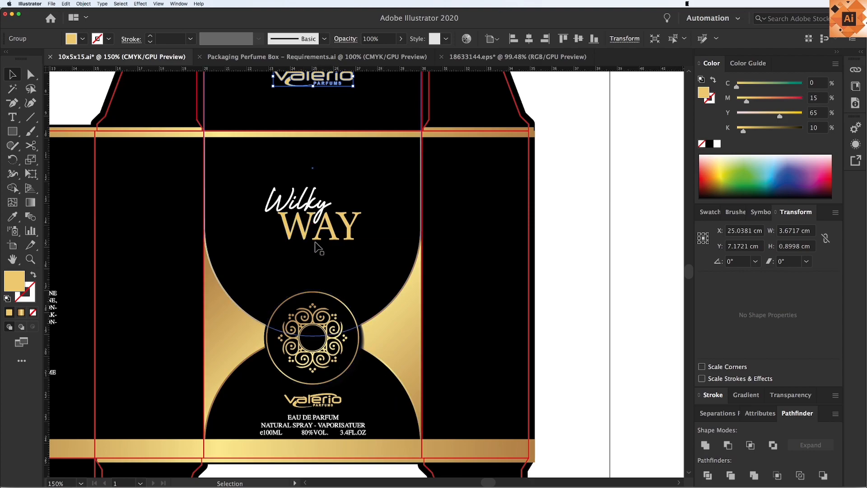
Copy the letter W from the WAY lettering and paste it at top level over the round medallion
double_click(304, 229)
click(304, 230)
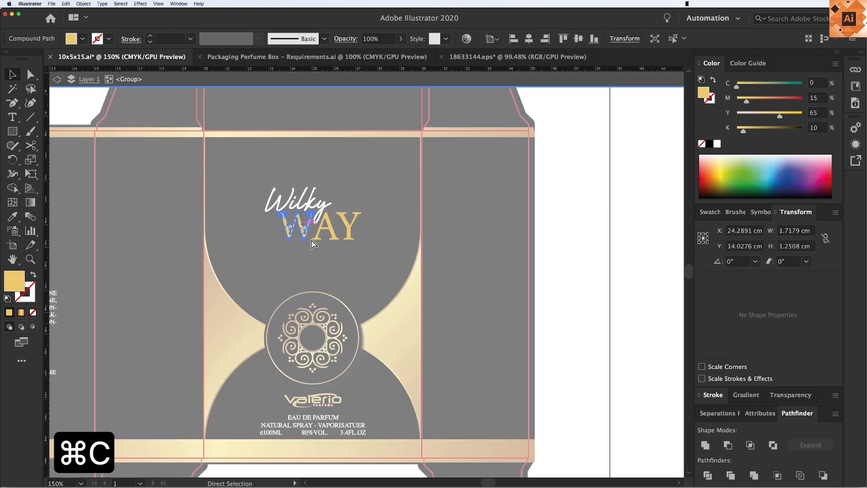
key(super+c)
double_click(368, 330)
key(z)
drag(227, 258, 432, 391)
key(super+v)
key(v)
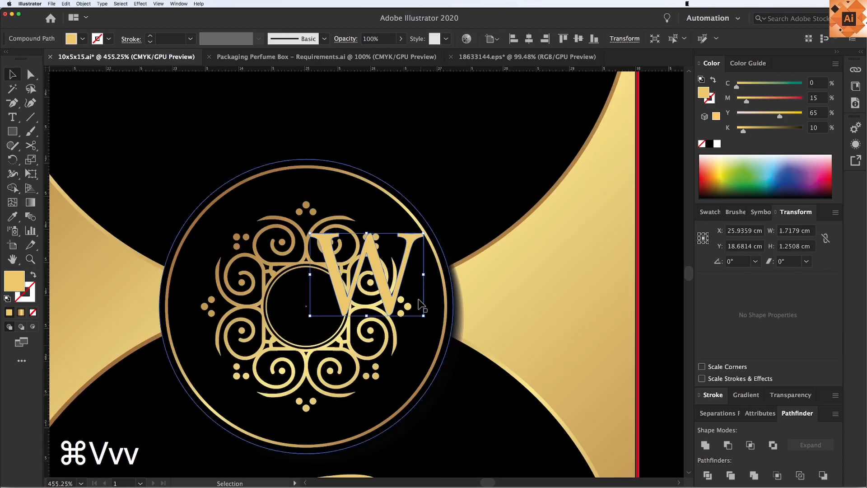
Scale the pasted W to about 0.83 cm wide and centre it inside the medallion's inner circle
drag(424, 234, 314, 309)
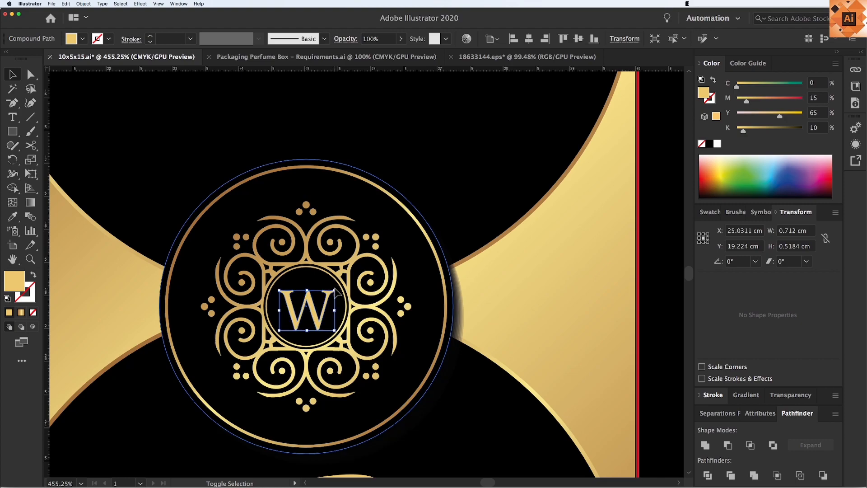
key(super+minus)
key(super+minus)
key(super+minus)
key(super+minus)
key(super+minus)
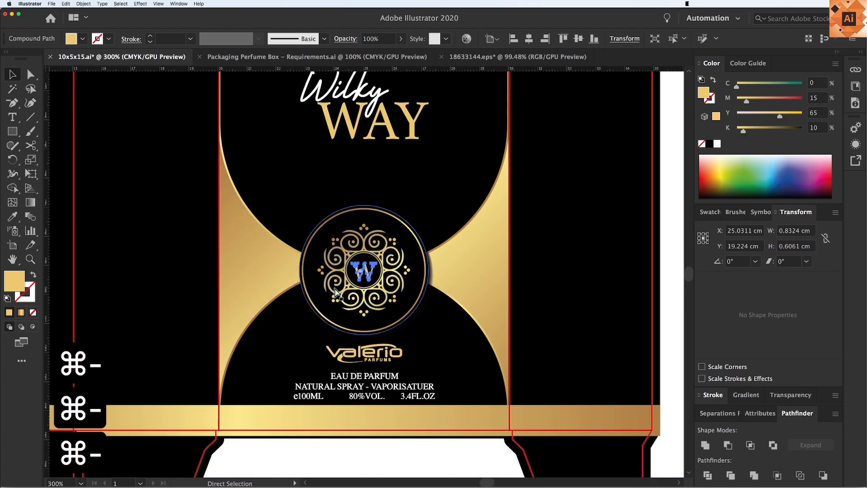
Fill the medallion's W with white and deselect it
click(717, 145)
key(v)
click(622, 195)
Examine the front panel and its W medallion at several magnifications, ending at actual size
key(z)
key(z)
drag(269, 131, 573, 377)
key(v)
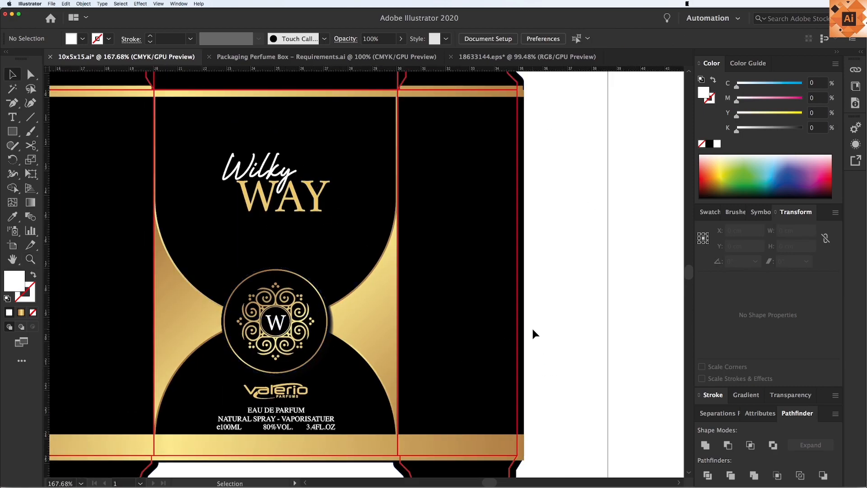
key(super+minus)
key(v)
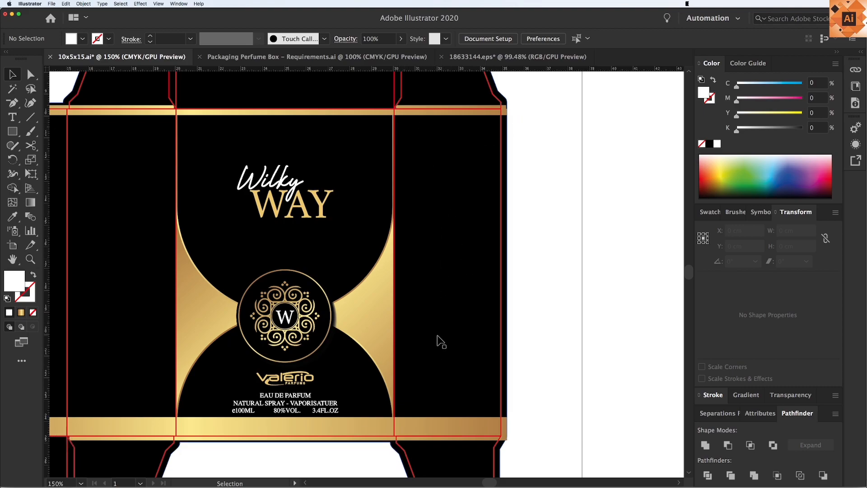
key(super+minus)
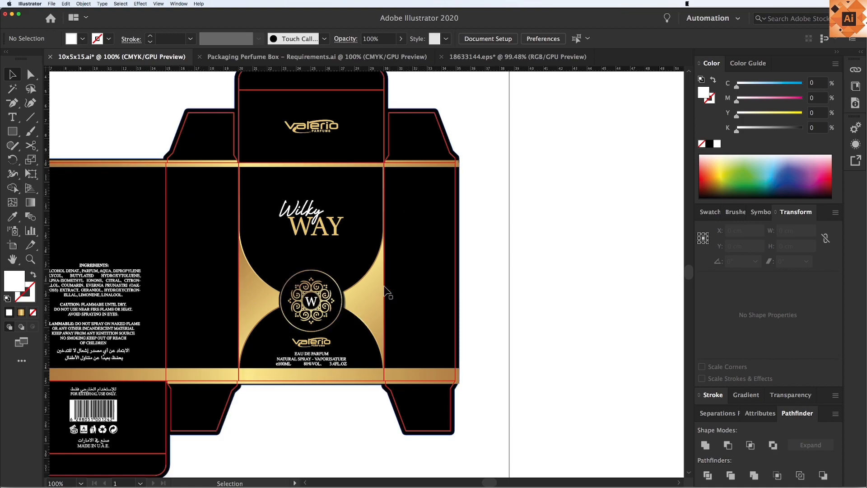
key(z)
key(z)
drag(186, 139, 623, 447)
key(v)
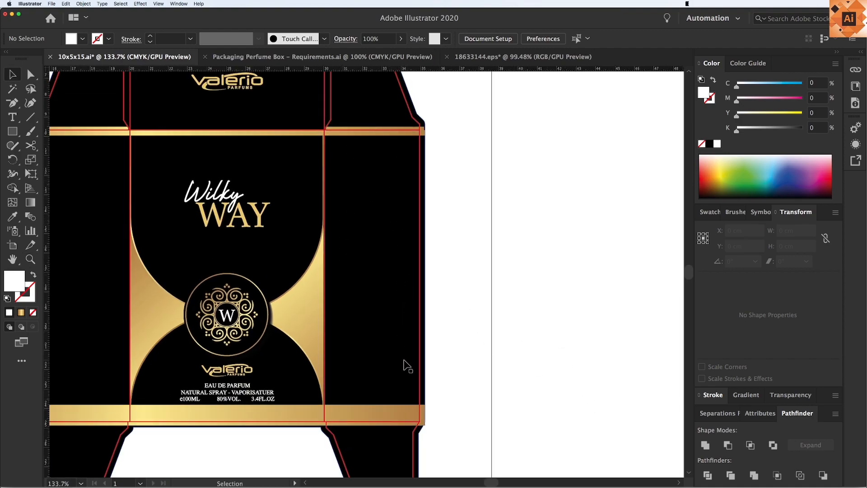
key(super+1)
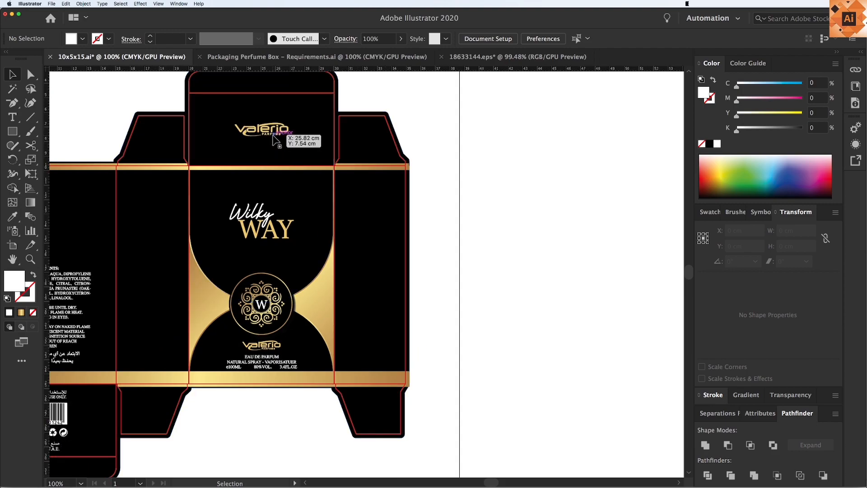
Duplicate the gold Valerio logo from the box's lid panel onto the empty canvas beside the artboard
drag(275, 140, 511, 258)
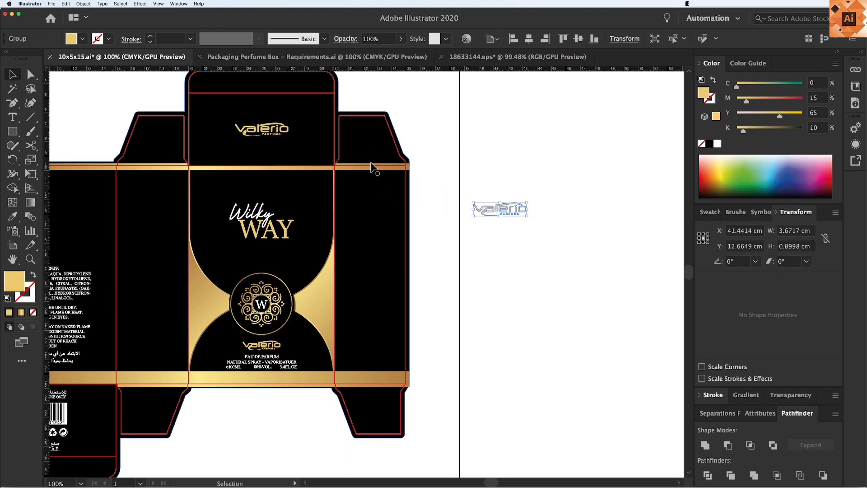
key(super+z)
drag(274, 140, 520, 215)
key(z)
drag(416, 164, 677, 348)
key(v)
key(space)
click(263, 202)
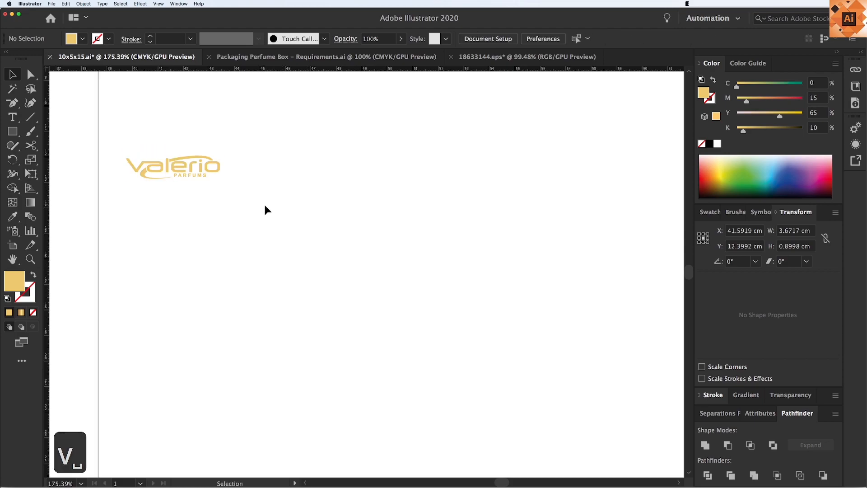
Build a horizontal row of ten Valerio logos by repeating a copy offset 4.16 cm sideways
drag(181, 180, 290, 185)
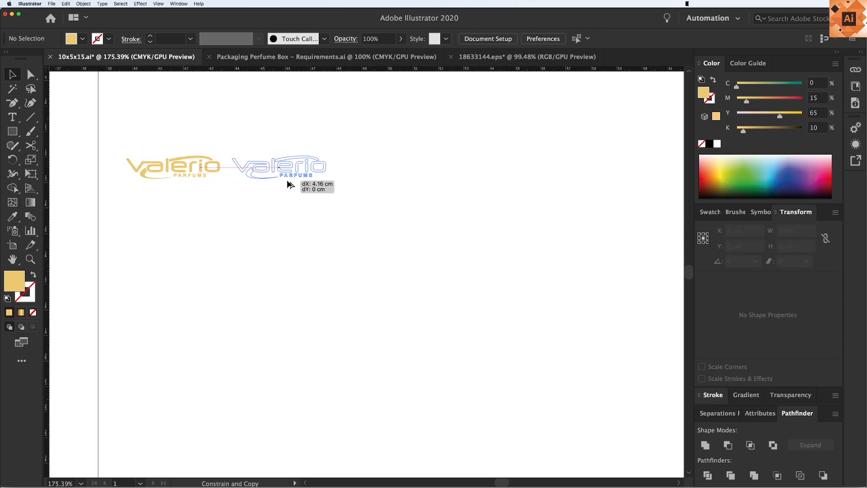
drag(288, 180, 287, 181)
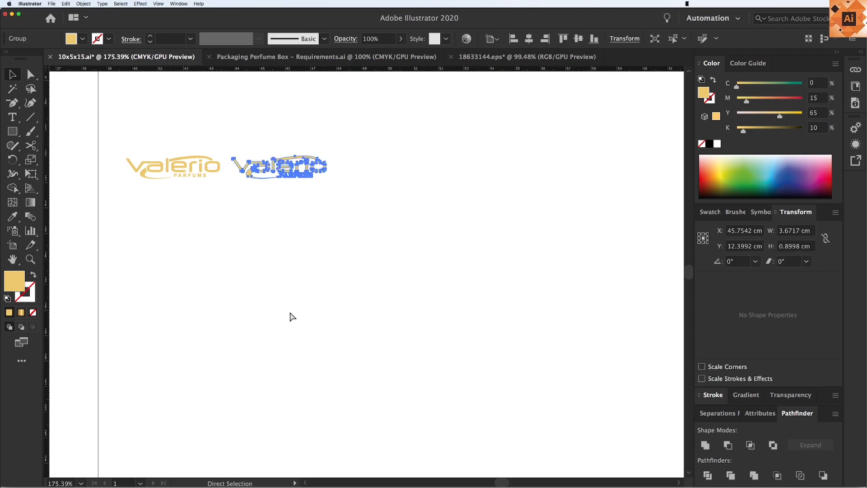
key(super+d)
key(super+d)
key(super+minus)
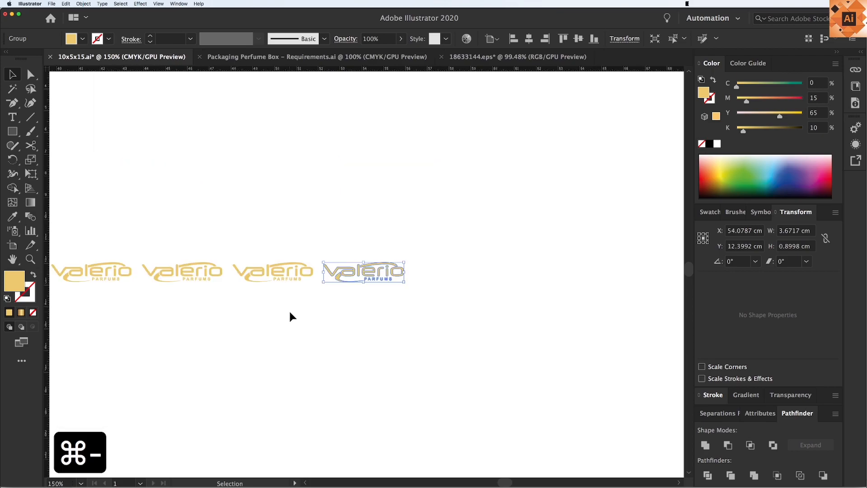
key(super+minus)
key(super+d)
key(super+d)
key(super+d)
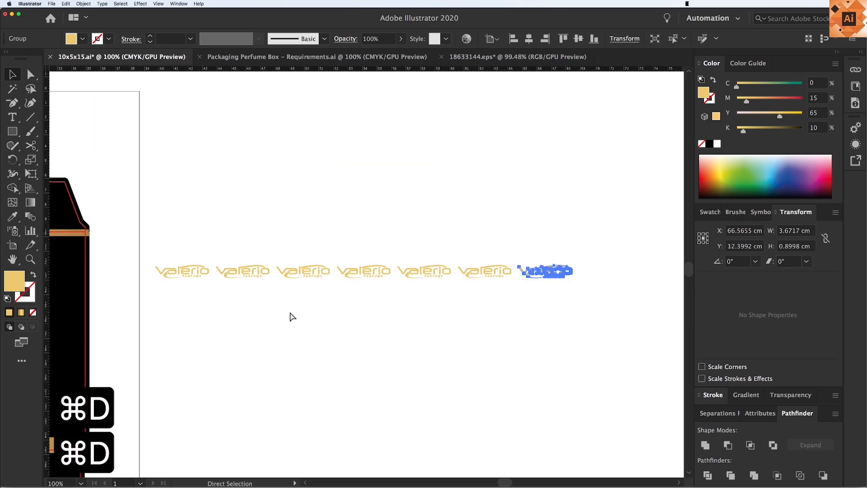
key(super+minus)
key(super+d)
key(super+d)
key(super+d)
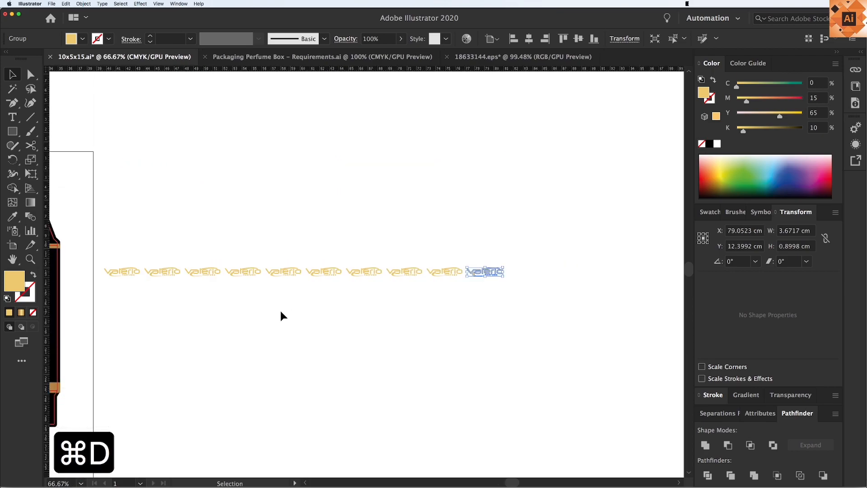
Group the row of ten logos and duplicate it just below, shifted sideways by about half a logo spacing
drag(114, 252, 497, 302)
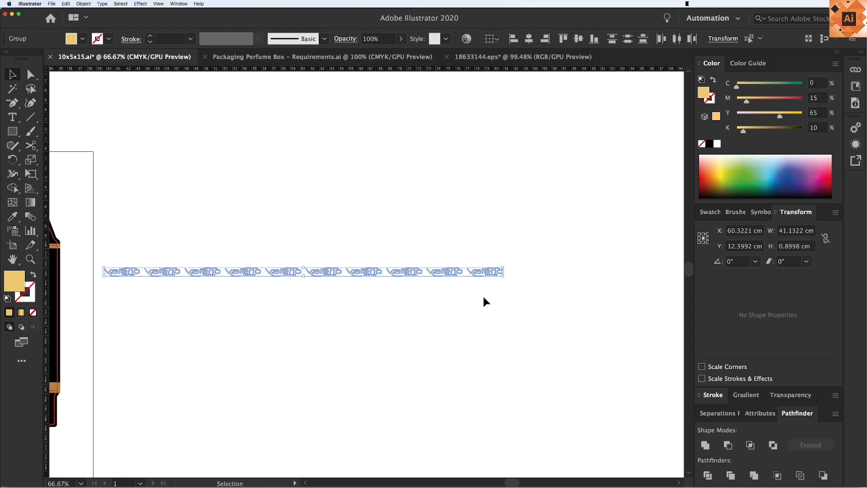
key(super+g)
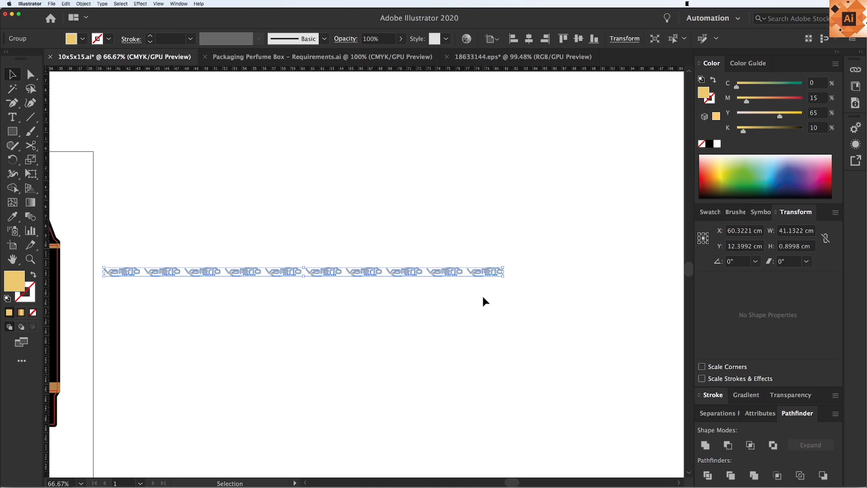
click(116, 222)
key(z)
drag(145, 219, 297, 428)
key(v)
drag(228, 162, 265, 190)
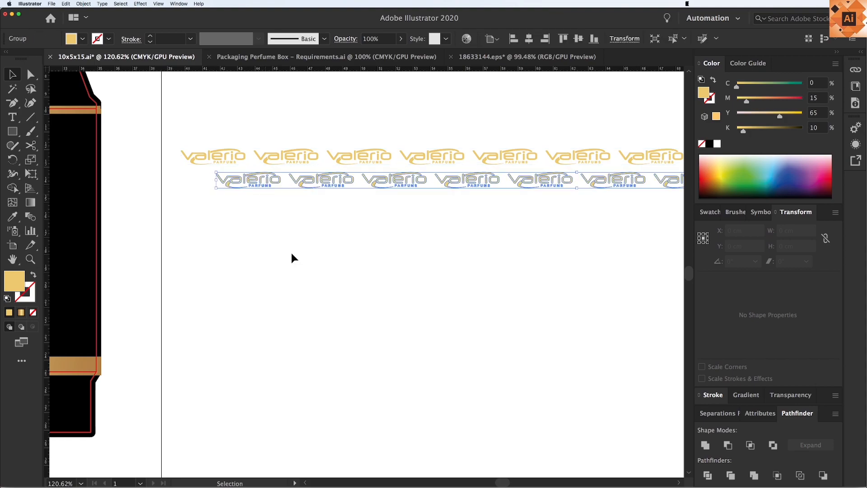
click(307, 286)
Duplicate the two staggered logo rows straight down and repeat the copy until the pattern has twenty rows
drag(195, 123, 273, 217)
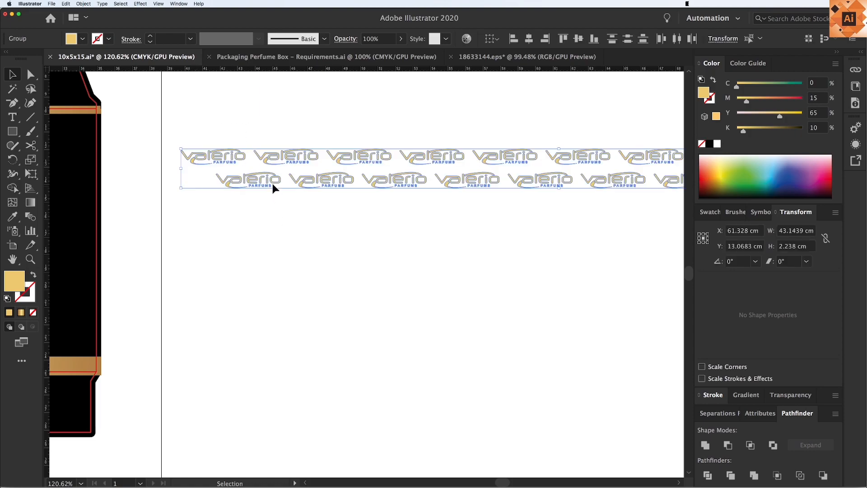
drag(271, 179, 276, 228)
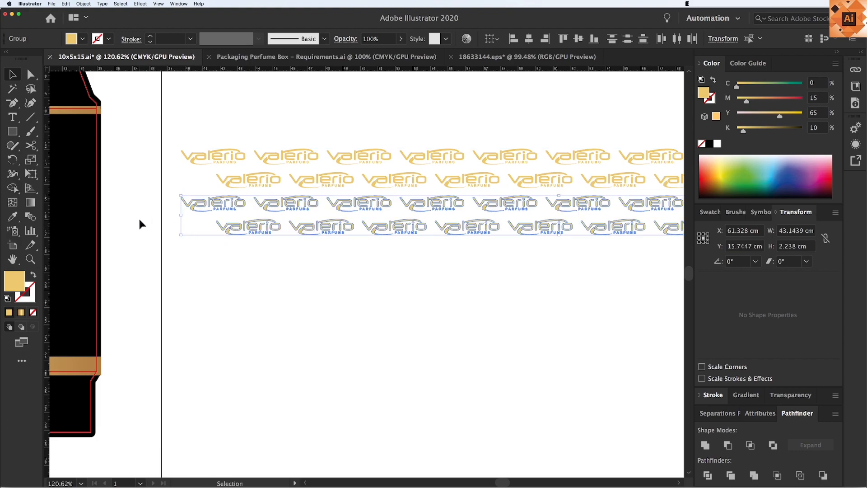
key(super+minus)
key(super+minus)
key(super+d)
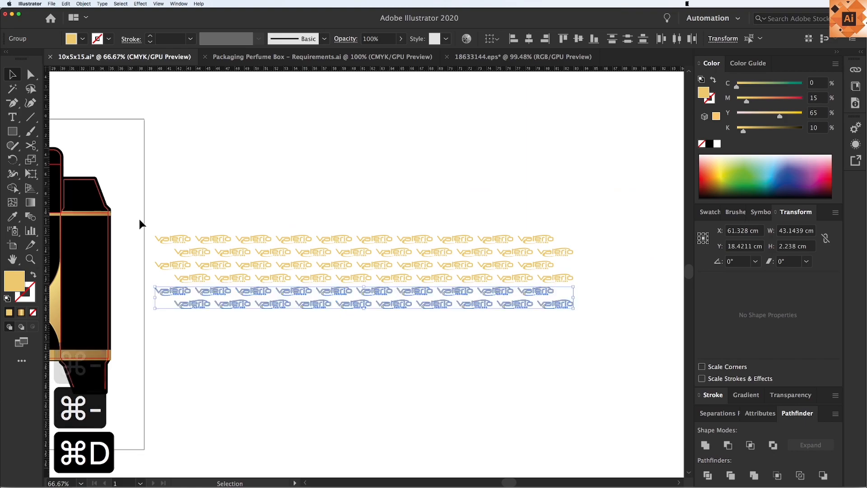
key(super+minus)
key(super+d)
key(super+d)
key(super+d)
key(super+d)
key(super+d)
key(super+d)
key(super+d)
key(super+d)
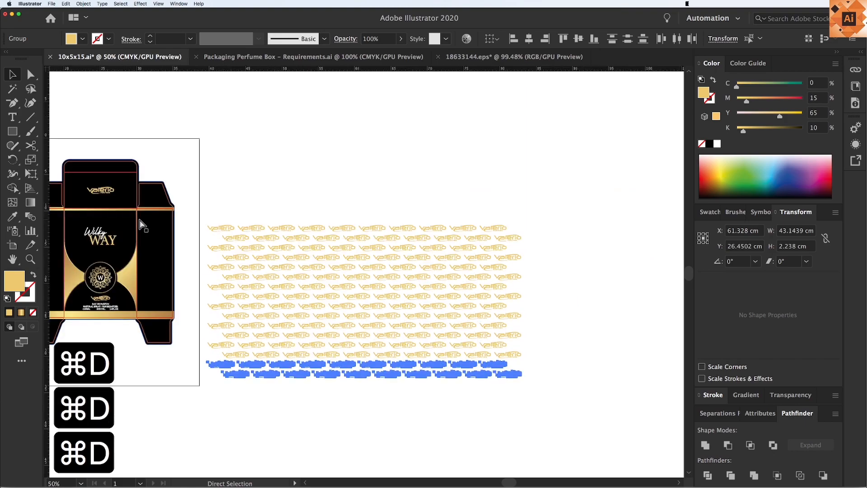
Select all the staggered logo rows and group them into one pattern
click(252, 166)
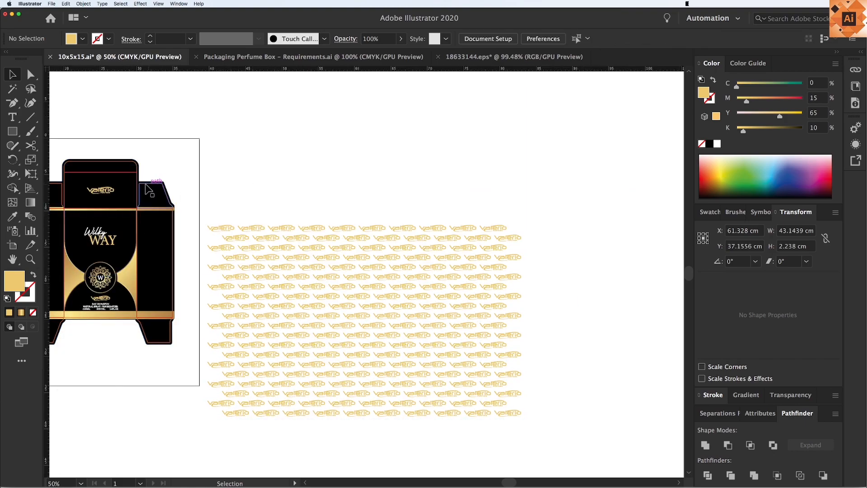
drag(525, 414, 560, 440)
key(super+g)
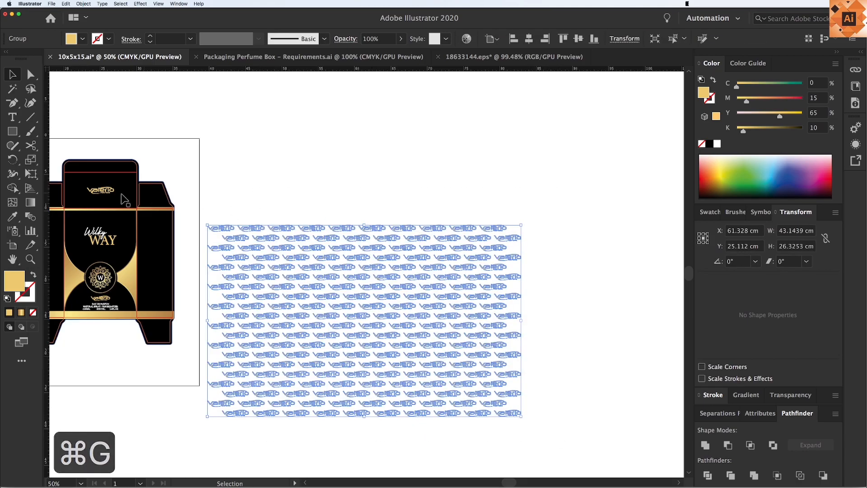
Move the logo pattern group over the box's front panel and flaps, centred at about X 31.42 cm, Y 17.20 cm
key(v)
key(space)
drag(321, 239, 407, 240)
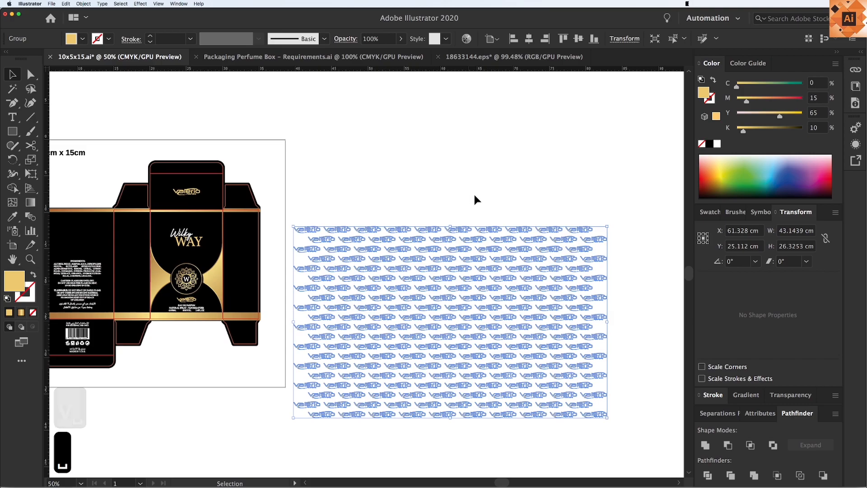
click(470, 194)
drag(533, 231, 340, 173)
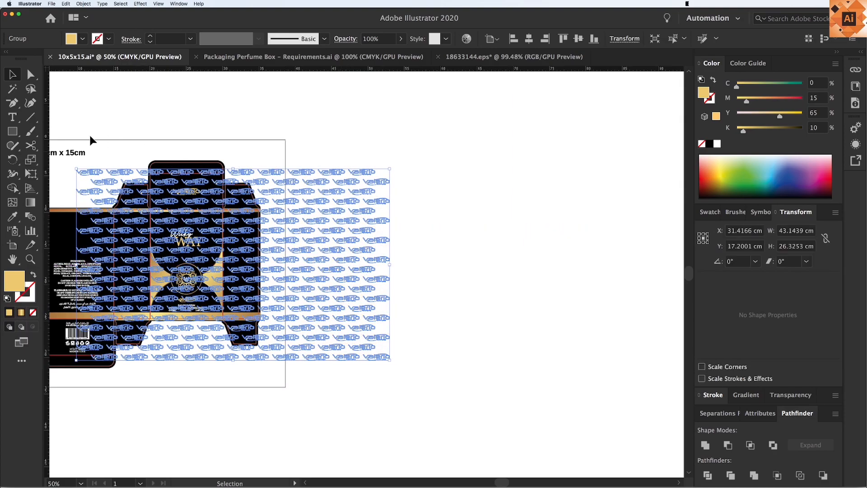
key(z)
click(443, 378)
key(v)
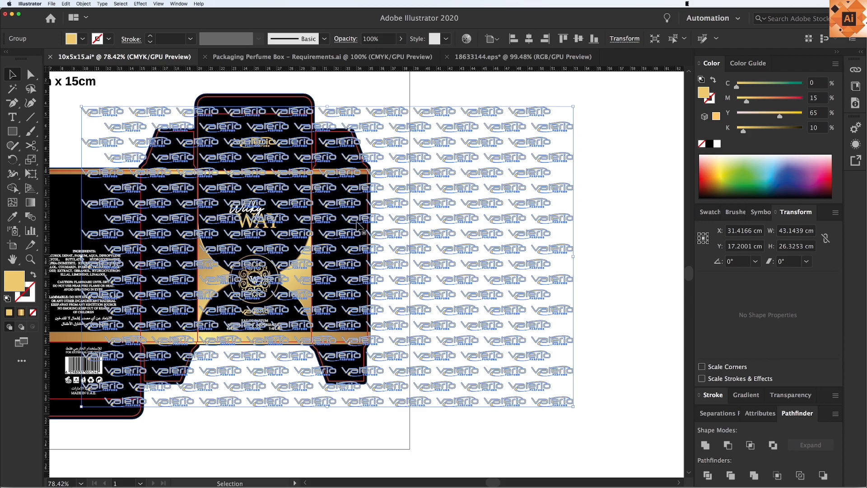
Rotate the Valerio logo pattern about 26.7° counterclockwise, scale it down and position it over the front and adjoining side panel
key(z)
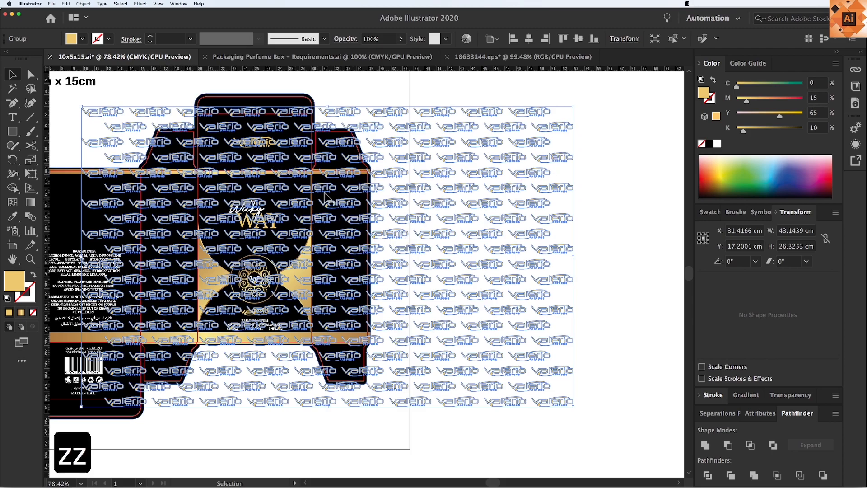
click(359, 256)
key(v)
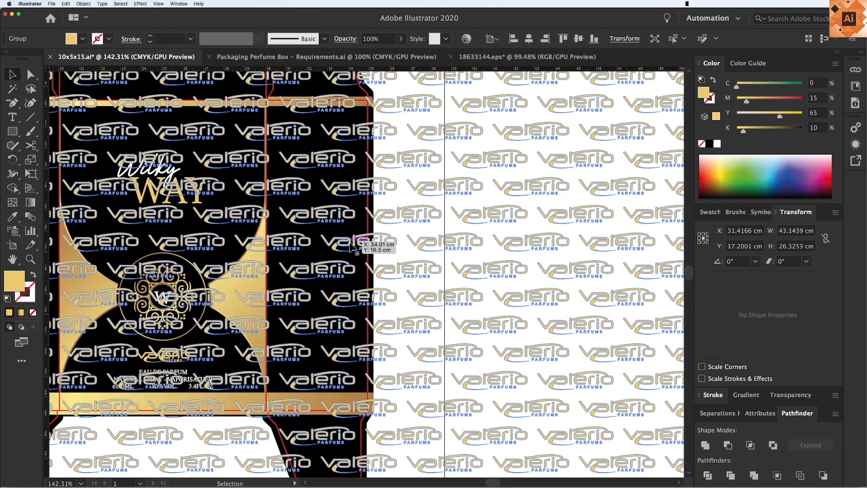
key(super+minus)
key(super+minus)
key(super+minus)
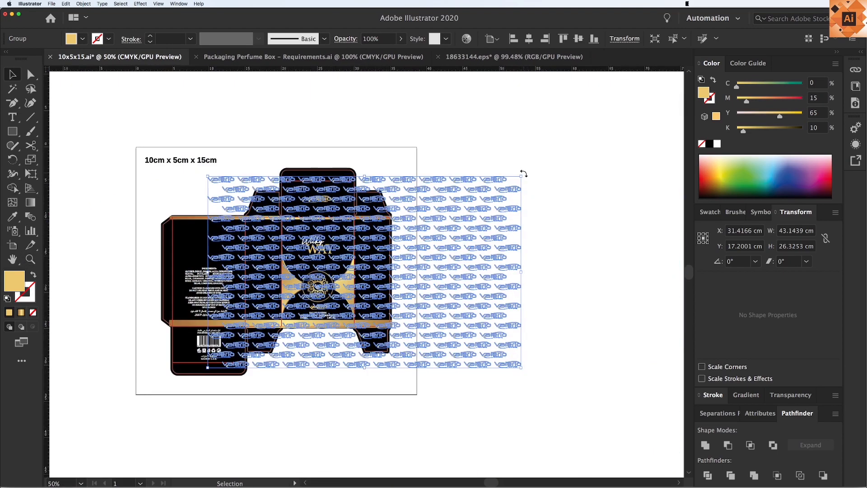
drag(524, 173, 448, 136)
drag(548, 289, 484, 274)
click(484, 270)
Draw a rectangle about 4.92 x 15.06 cm over the side panel beside the front panel's outer edge, following its fold lines
key(z)
drag(321, 209, 470, 344)
key(v)
scroll(404, 300, up, 1)
drag(319, 241, 320, 317)
key(super+z)
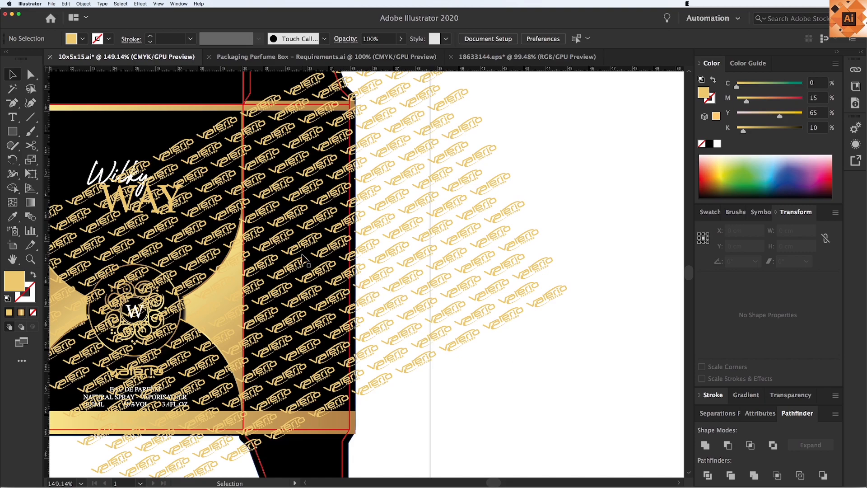
key(m)
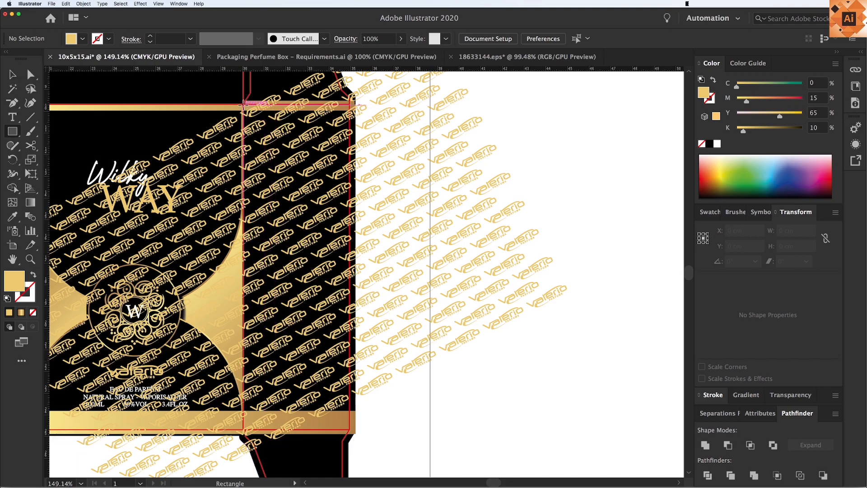
drag(243, 103, 349, 430)
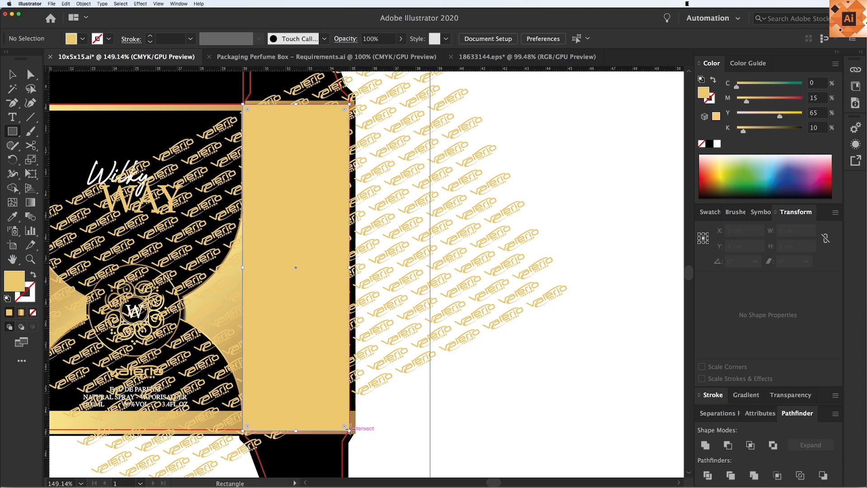
key(v)
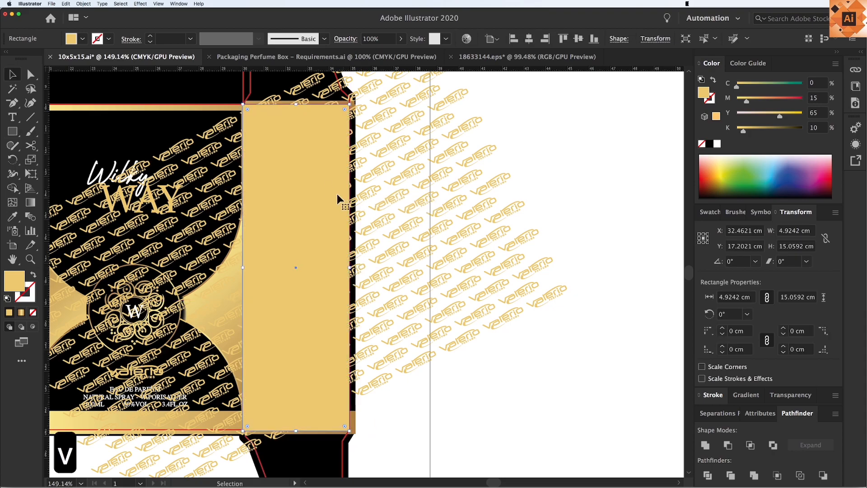
Select the side-panel rectangle together with the rotated logo pattern and trim the pattern to it with Pathfinder Crop
shift+click(444, 195)
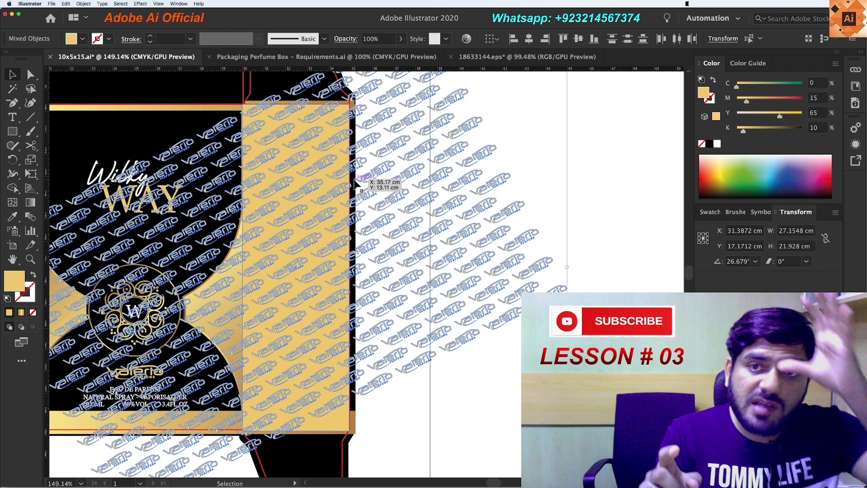
key(F18)
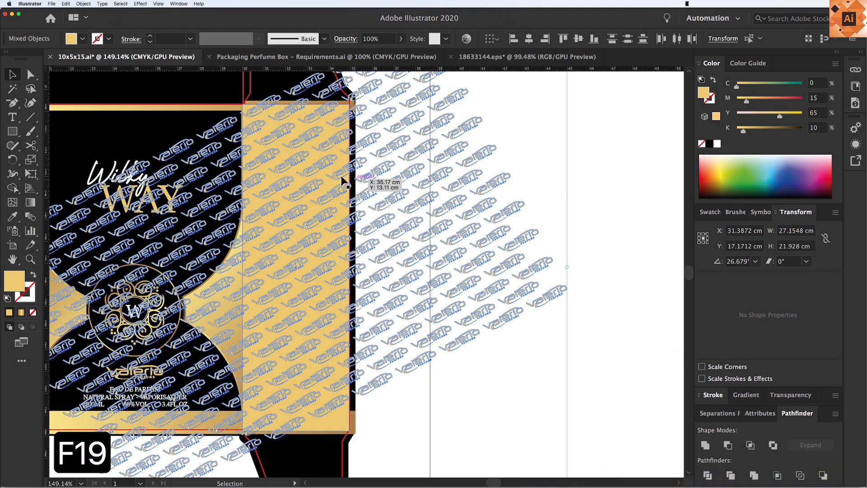
click(533, 368)
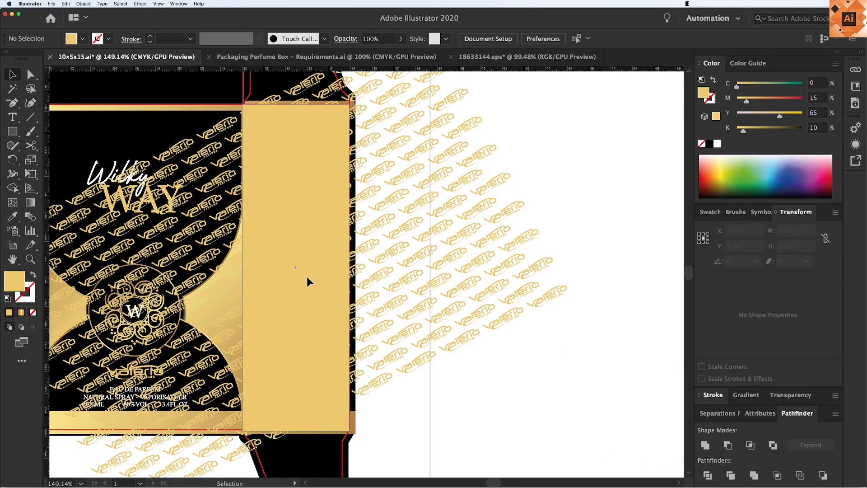
click(307, 226)
shift+click(410, 227)
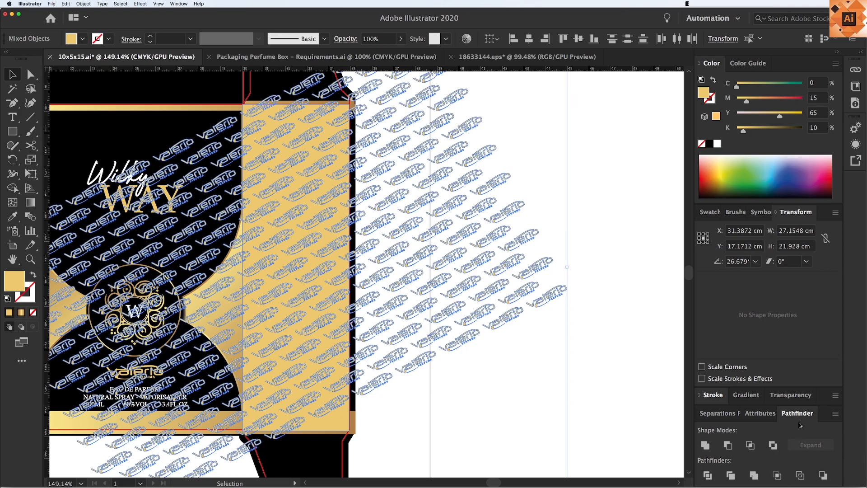
click(777, 476)
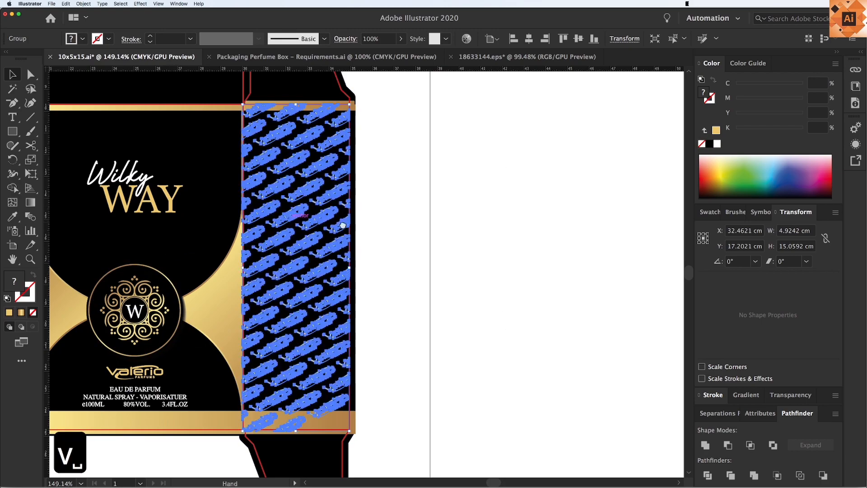
Isolate the cropped pattern group, select all gold-filled logo shapes in it and hide them
scroll(333, 226, left, 3)
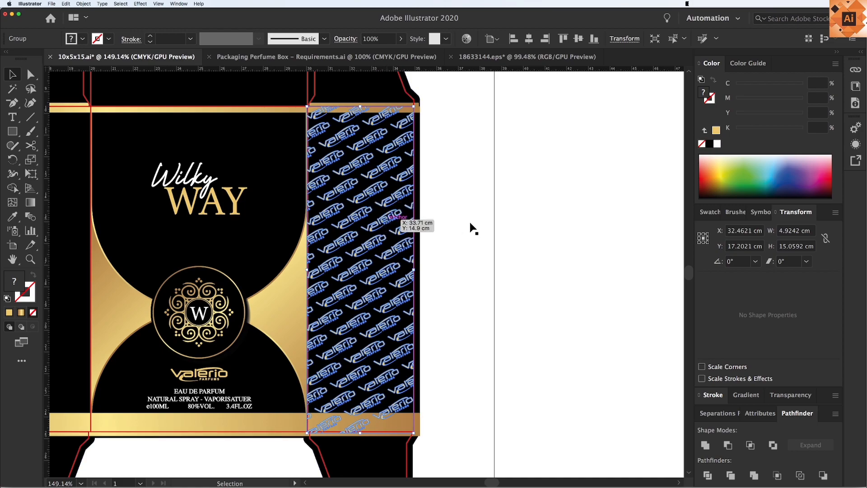
key(super+h)
double_click(387, 220)
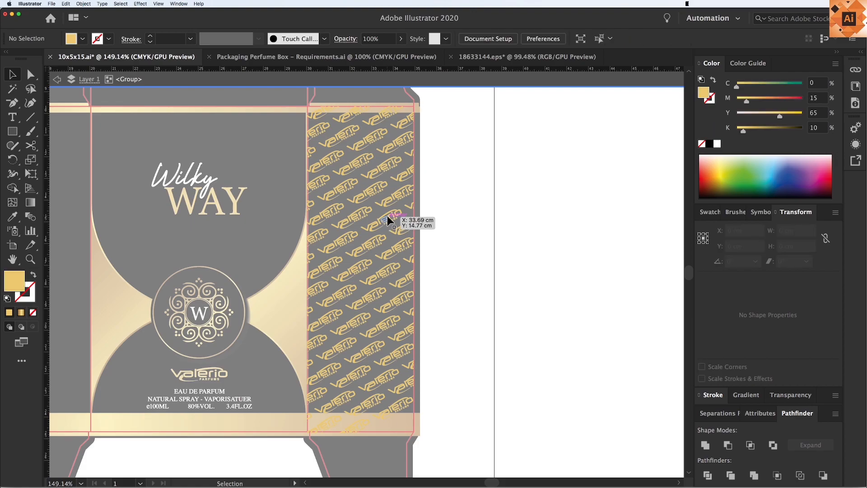
click(384, 172)
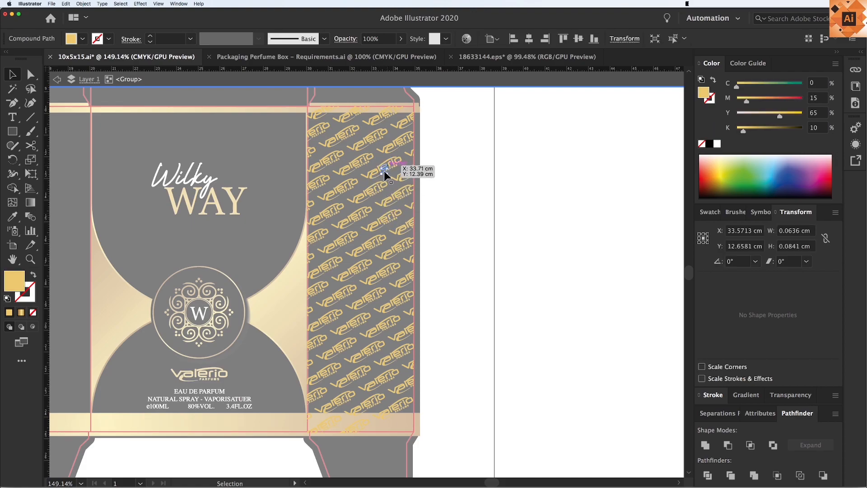
click(672, 39)
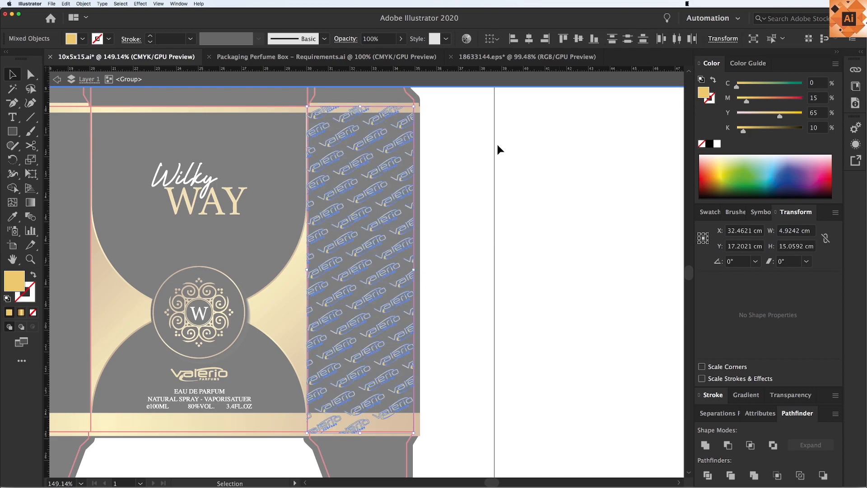
key(super+3)
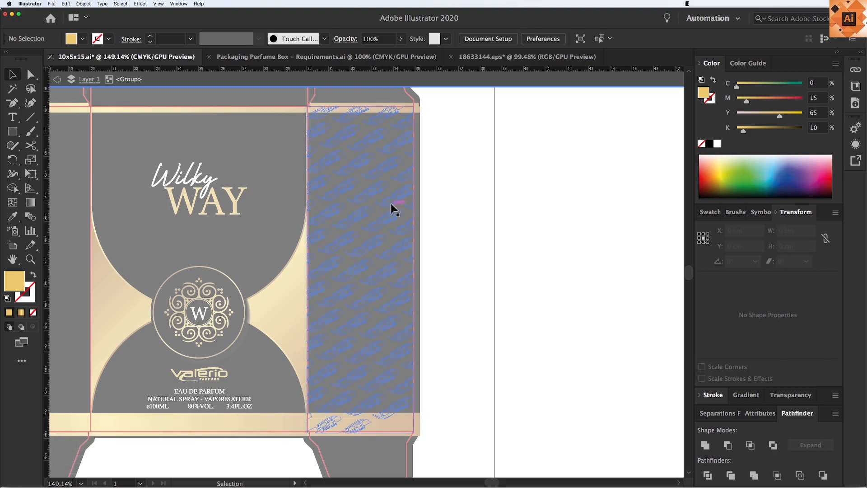
Delete the leftover unfilled paths inside the pattern group and leave isolation mode
click(340, 230)
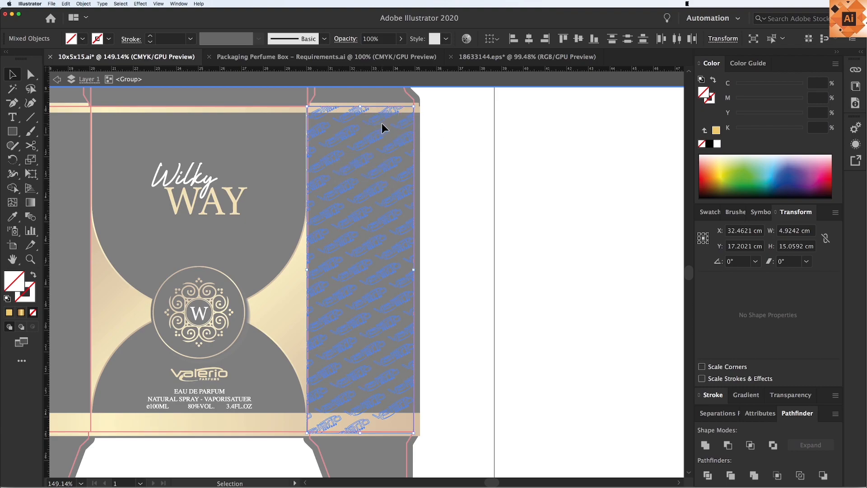
key(Delete)
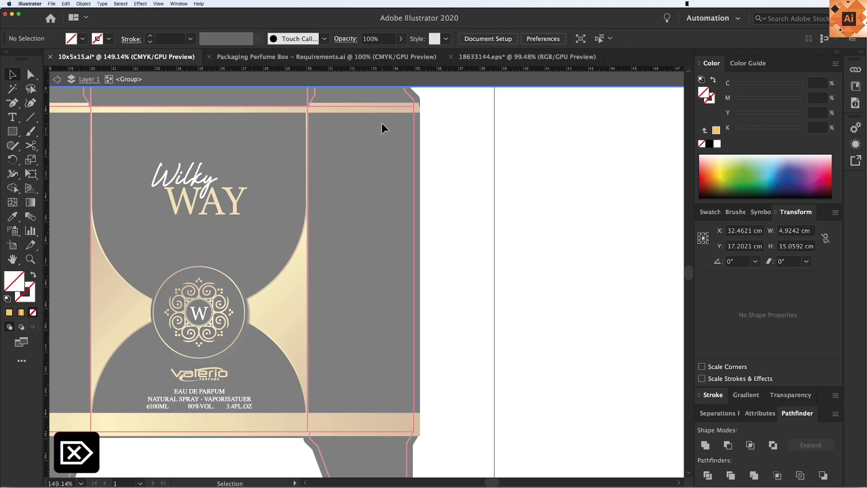
double_click(506, 168)
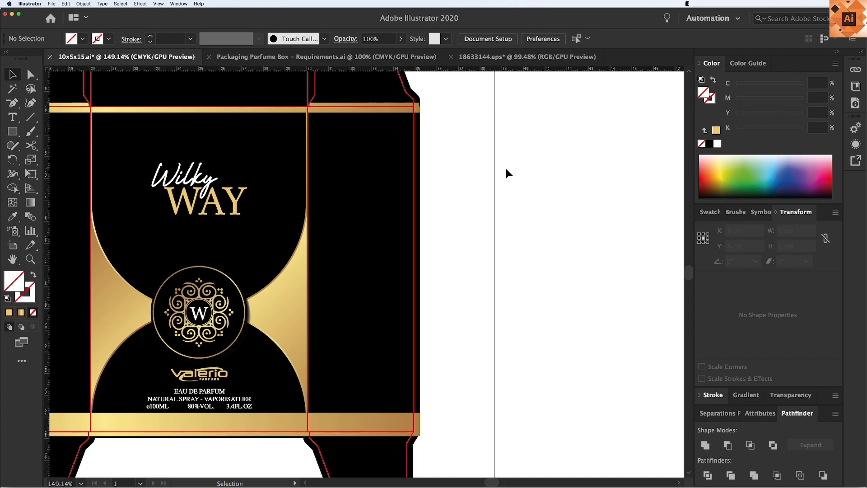
Show the hidden gold logo shapes again and group them into one pattern
key(alt+super+3)
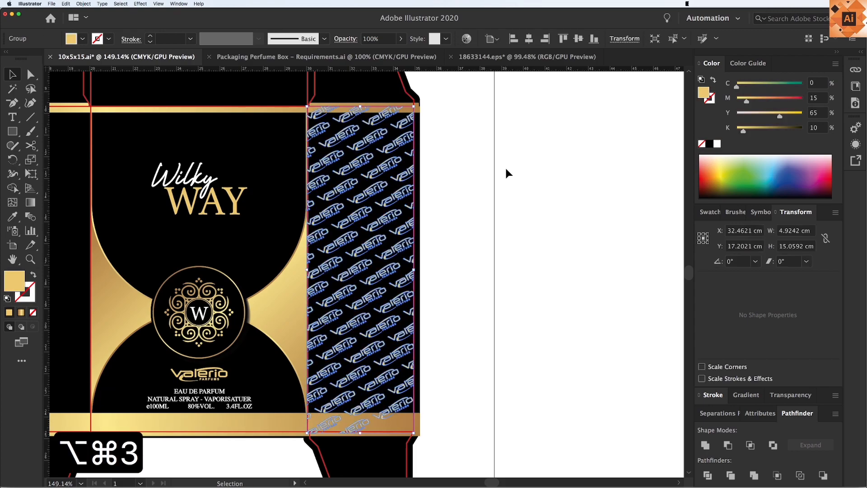
key(super+g)
click(504, 166)
key(v)
Send the side-panel pattern to the back and the black box background behind it, leaving the pattern beneath the gold bands
scroll(437, 217, left, 2)
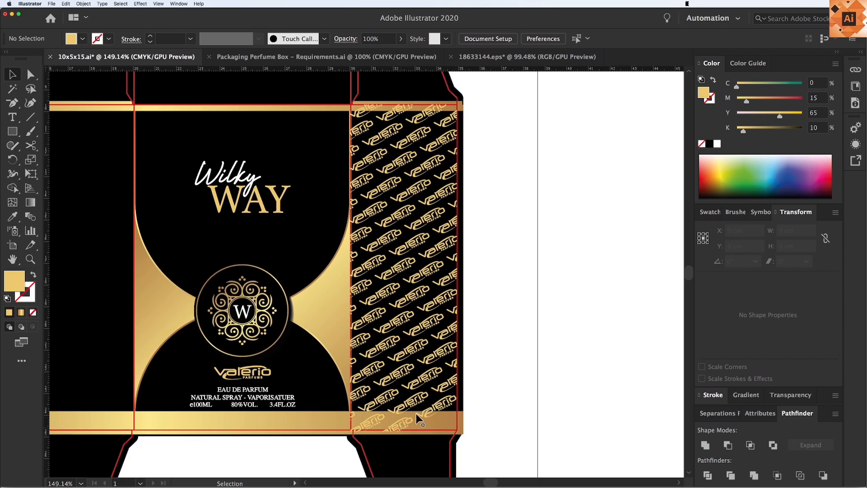
click(432, 383)
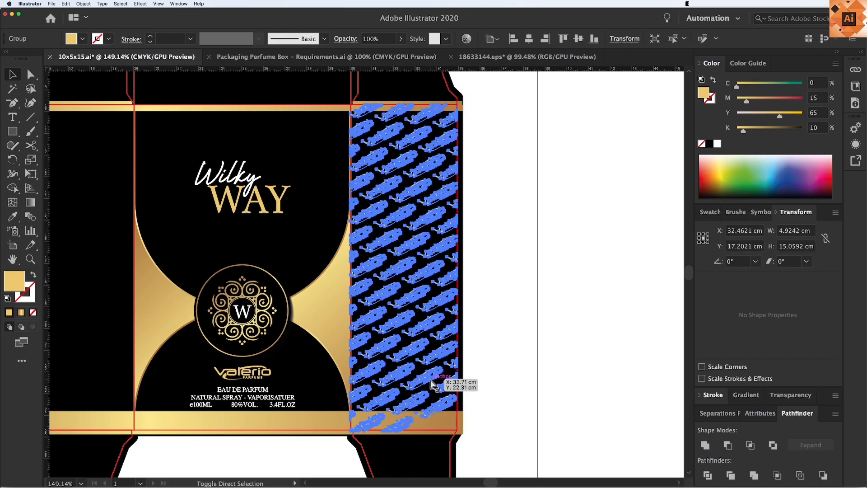
key(shift+super+bracketleft)
click(507, 323)
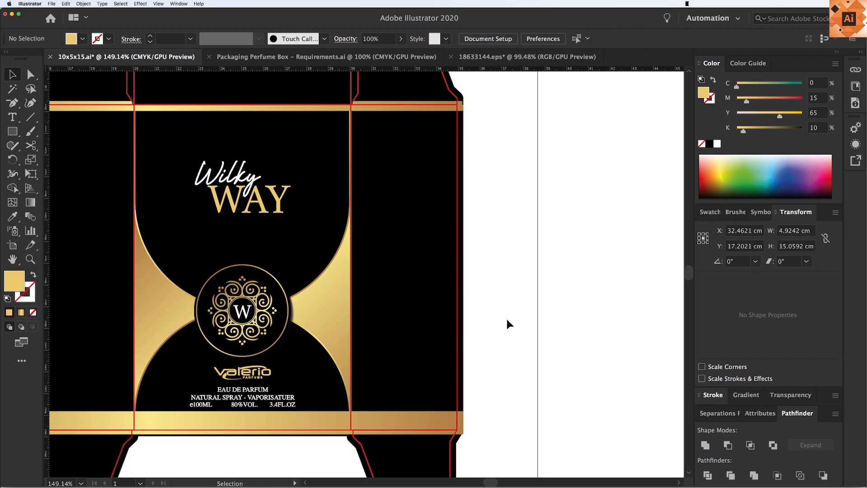
click(427, 278)
key(shift+super+bracketleft)
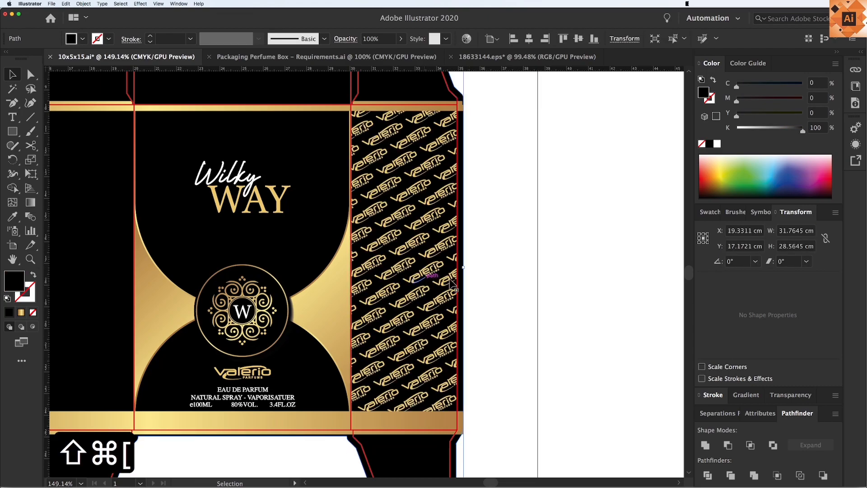
key(shift+super+a)
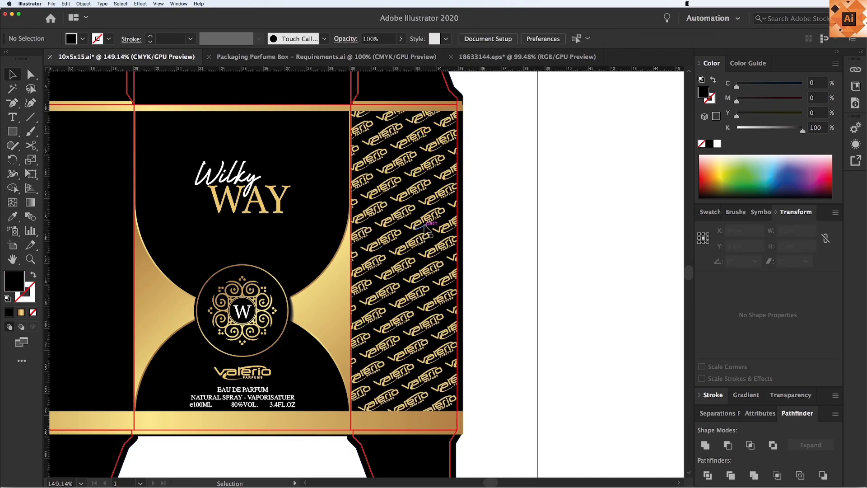
Recolour the side-panel logo pattern from the black background and set its fill to 92% K
scroll(407, 242, left, 5)
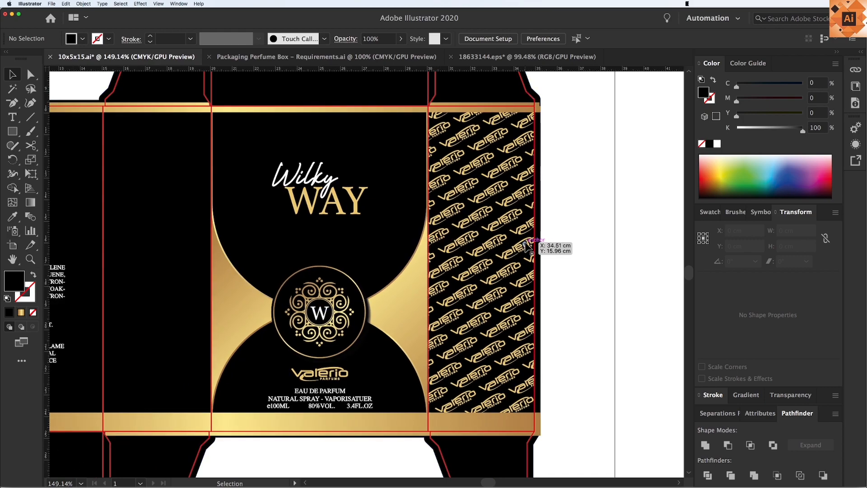
click(489, 250)
key(i)
click(173, 152)
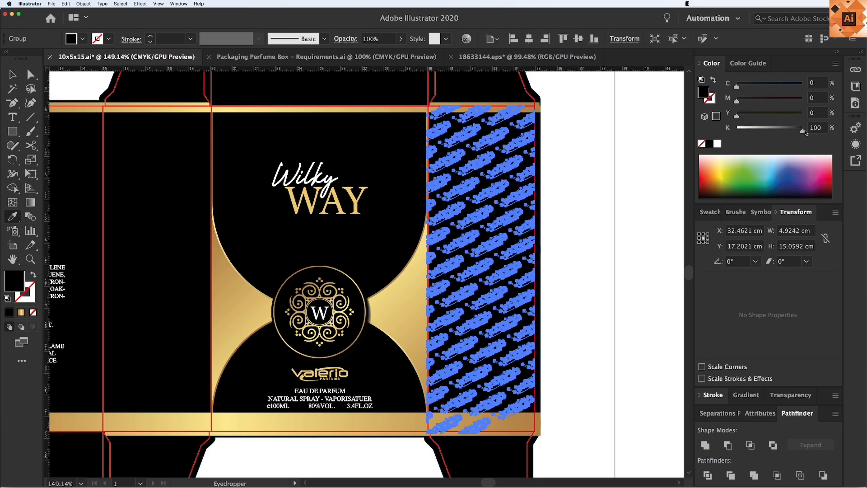
drag(802, 132, 798, 132)
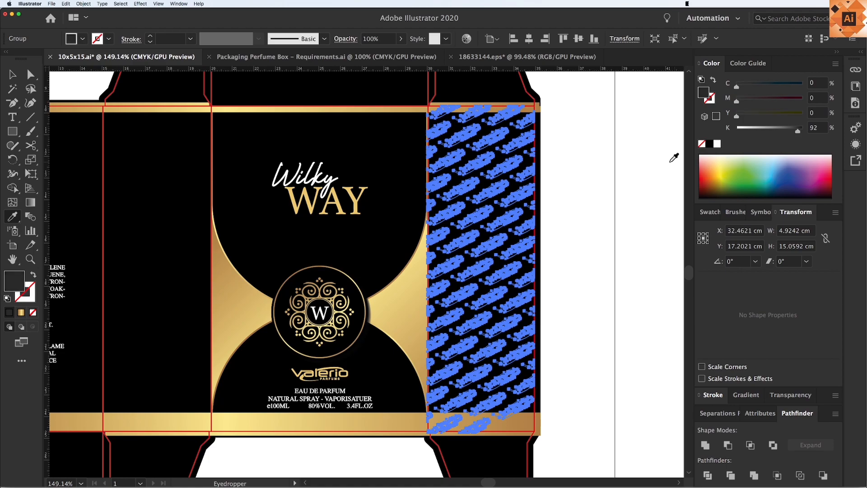
key(v)
click(601, 199)
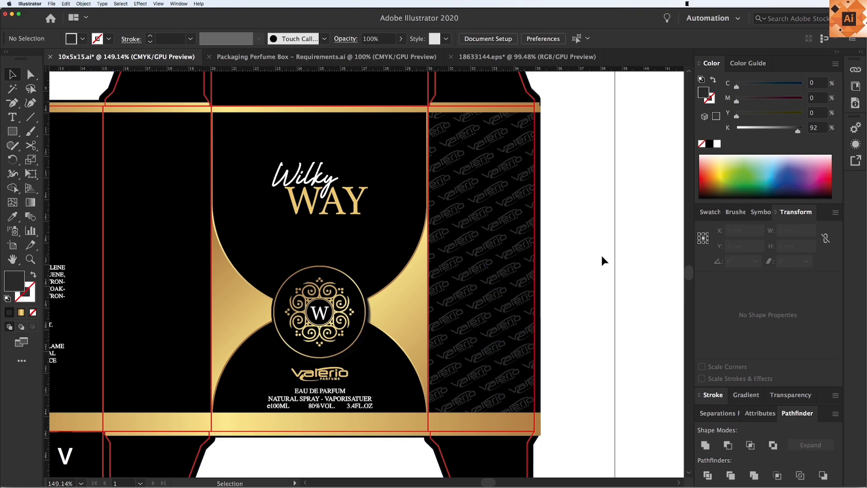
Duplicate the dark grey logo pattern onto the other side panel, between the back and front panels
scroll(552, 163, left, 3)
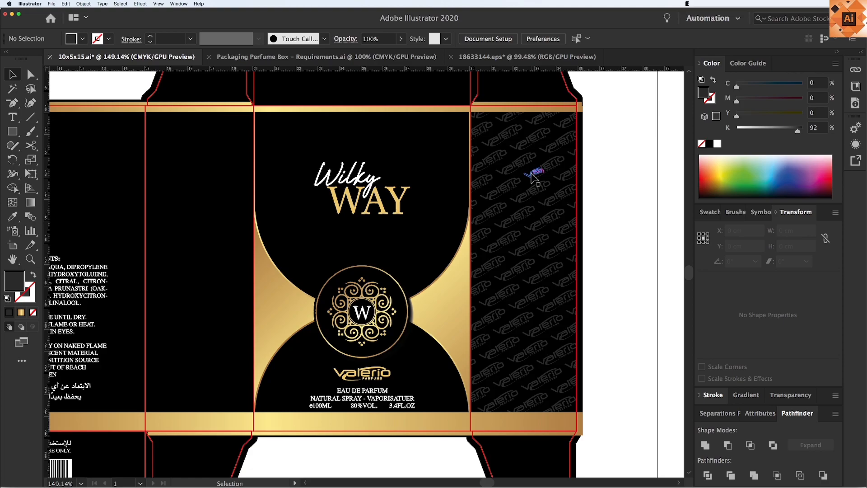
drag(532, 177, 217, 180)
click(598, 230)
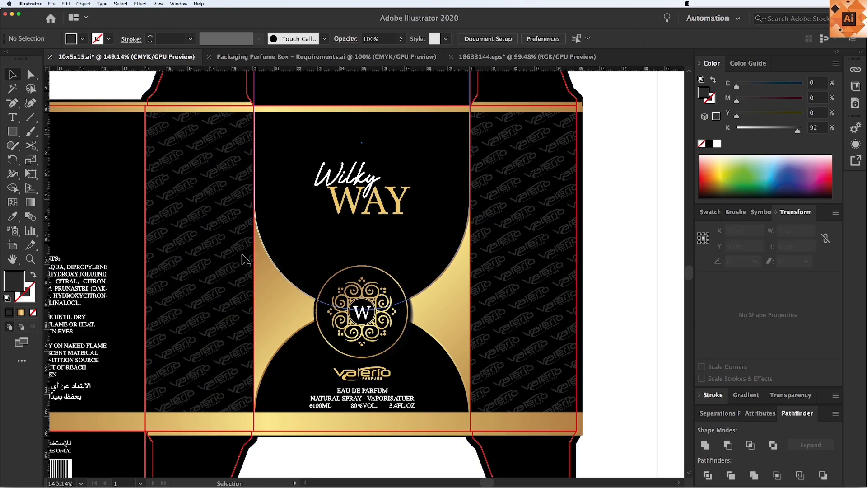
Examine the complete box layout, checking the patterned side panels together with the front, back and flaps
key(super+minus)
key(super+minus)
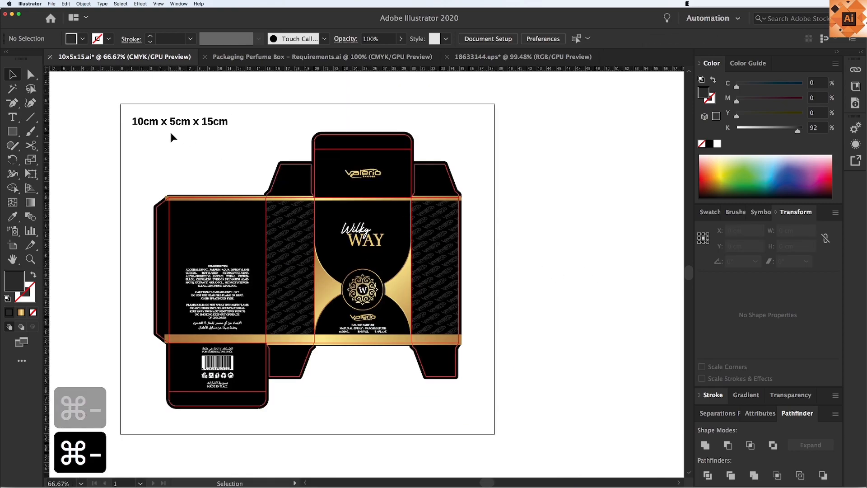
key(z)
key(z)
scroll(542, 353, up, 3)
key(v)
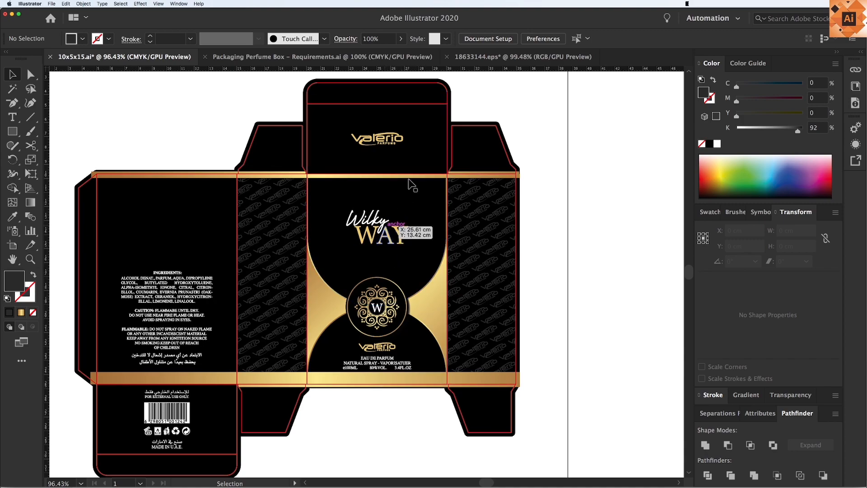
key(v)
key(space)
drag(298, 208, 349, 217)
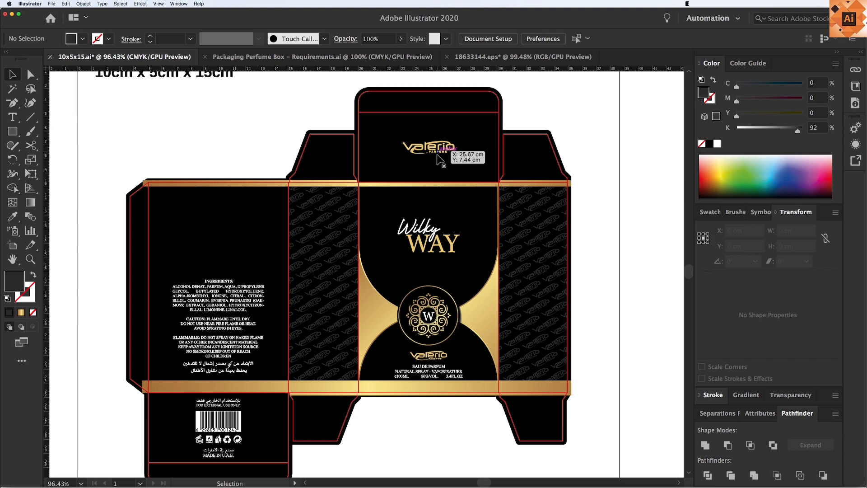
Duplicate the gold Valerio logo from the top flap onto the back panel, directly above the ingredients text
drag(440, 159, 239, 260)
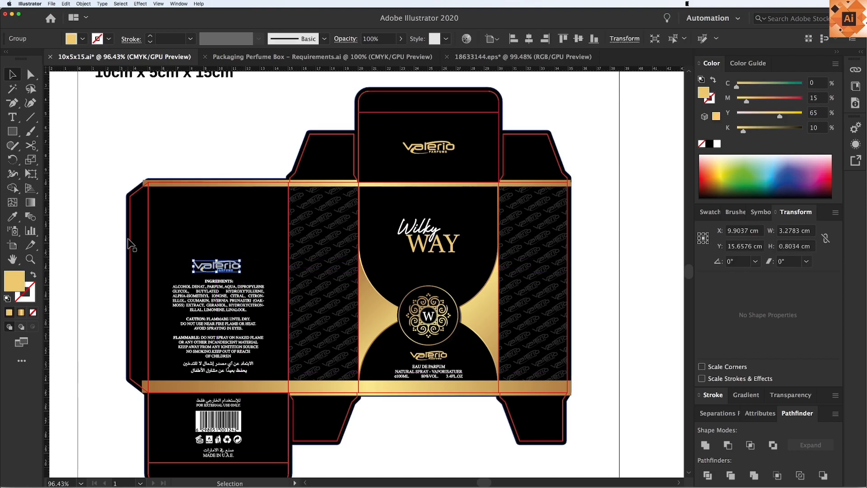
click(112, 167)
Recolour the back panel's ingredients and warning text with the gold sampled from the Valerio logo above it
key(z)
key(z)
drag(115, 159, 553, 454)
key(v)
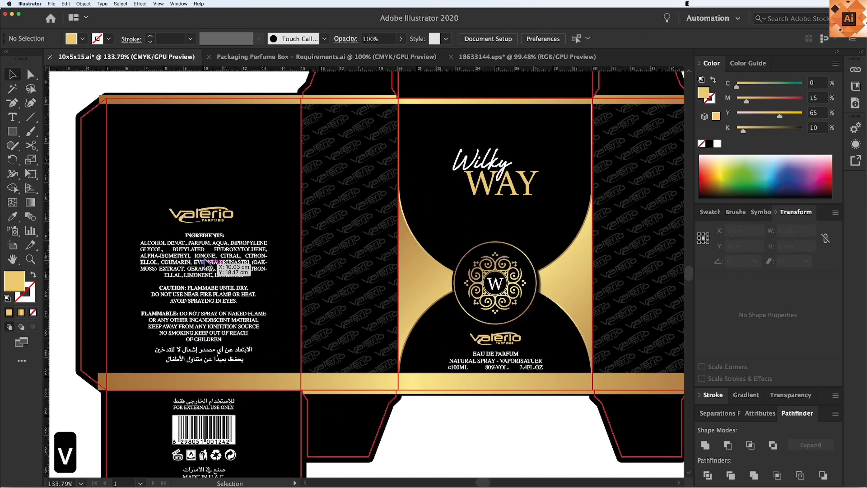
click(222, 264)
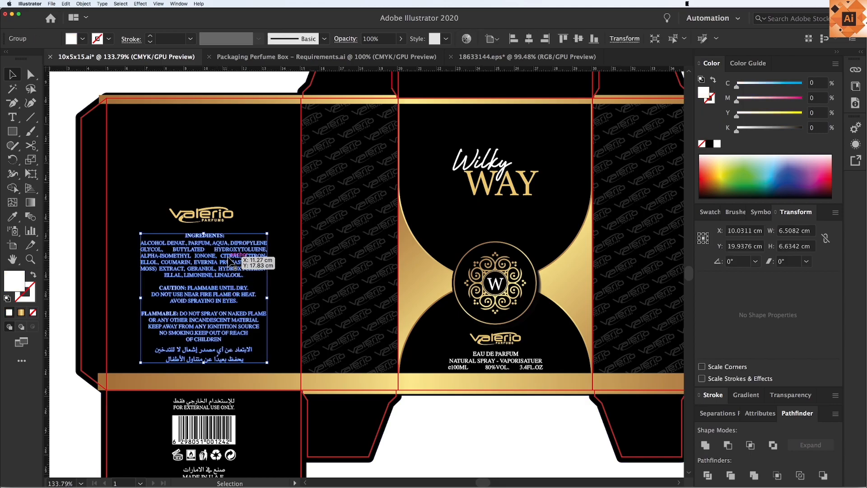
key(i)
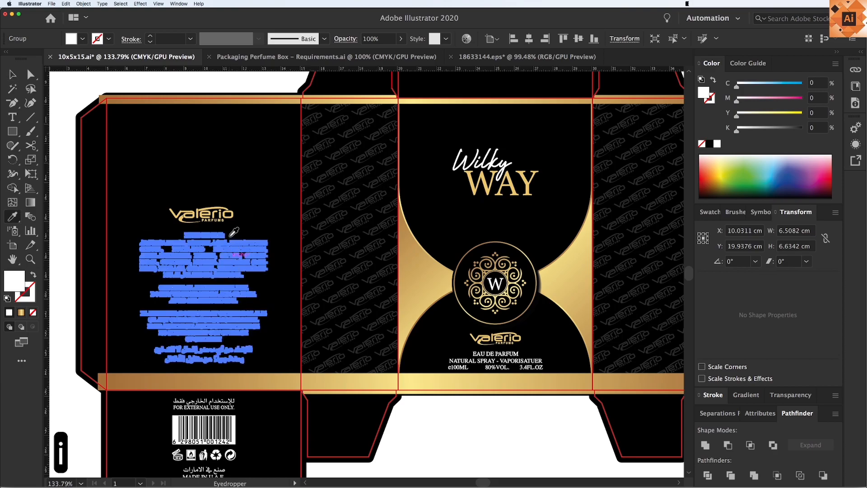
click(233, 210)
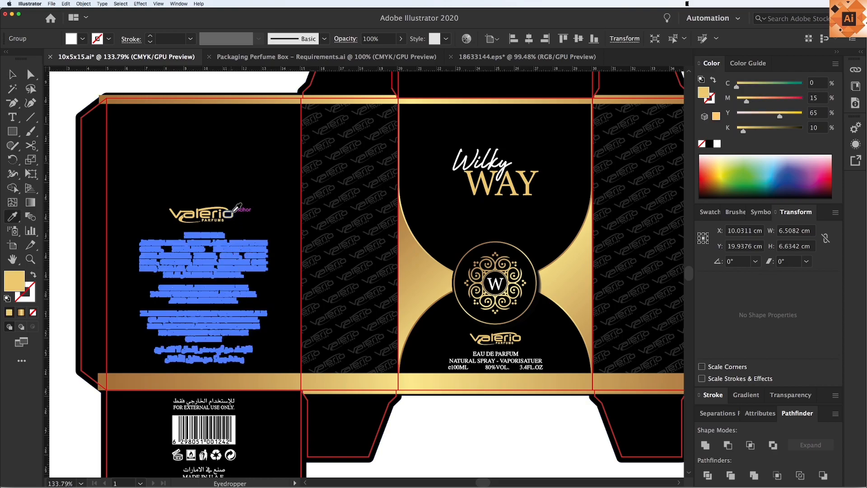
key(v)
click(416, 412)
Examine the barcode, symbols and text group on the flap below the back panel
scroll(257, 343, down, 3)
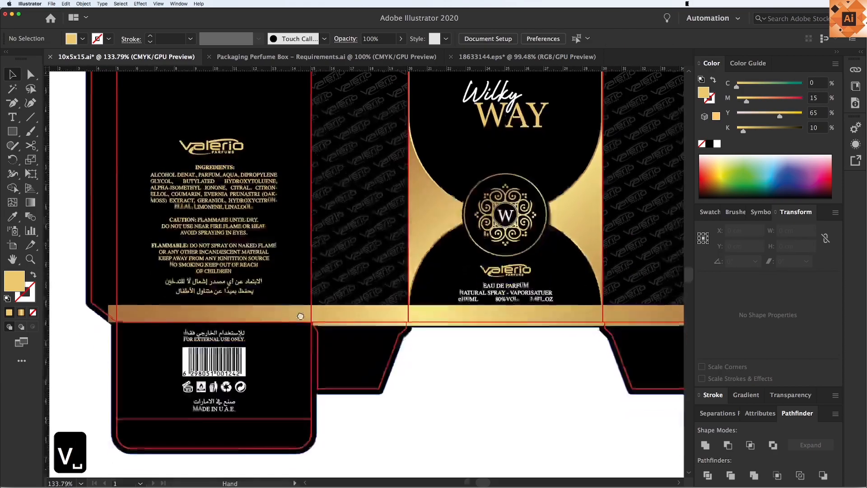
click(235, 343)
key(z)
key(z)
drag(358, 422, 390, 447)
key(v)
key(v)
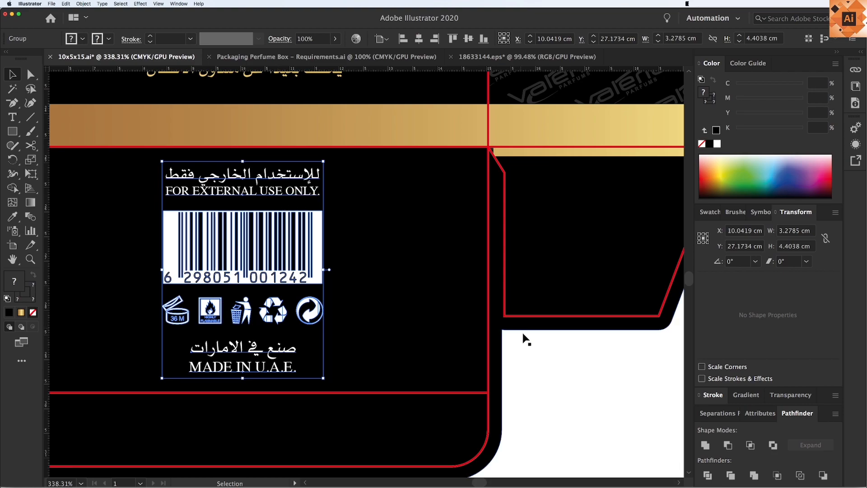
click(533, 354)
key(super+0)
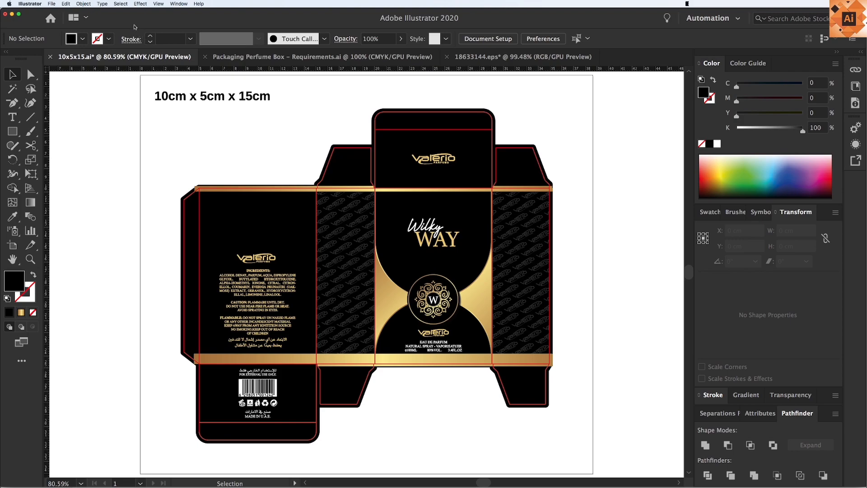
Select all text objects in the document and convert them to outlines
click(122, 4)
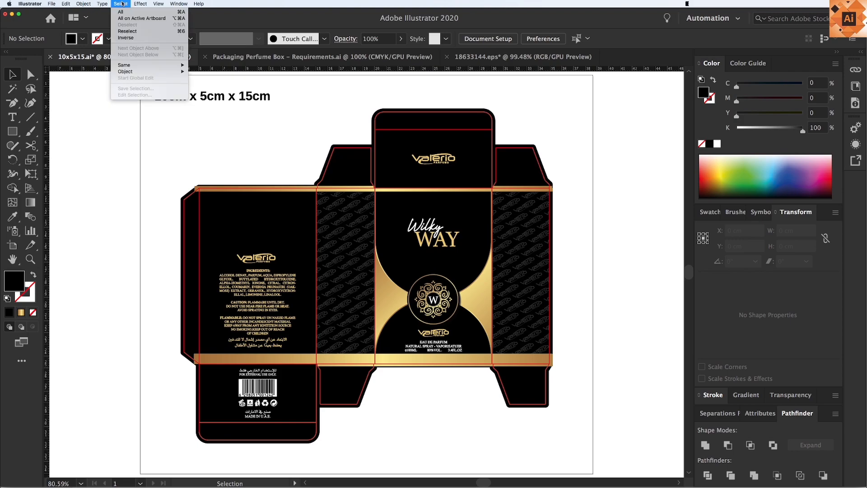
mouse_move(129, 72)
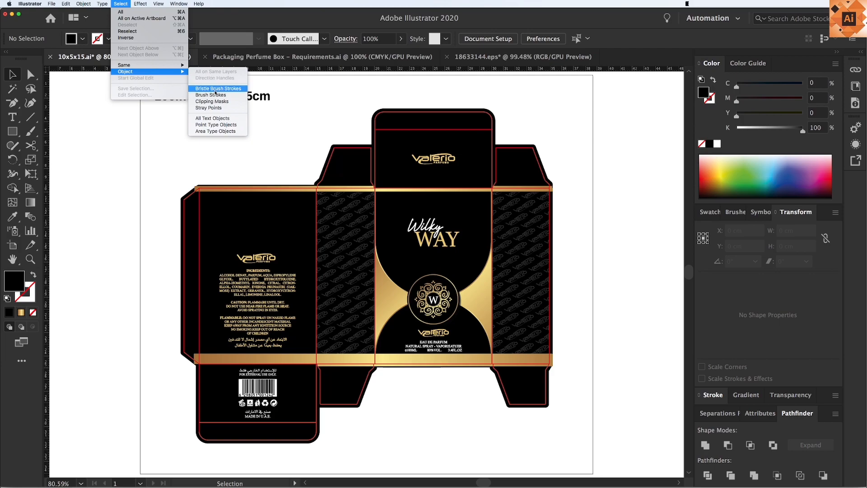
click(217, 120)
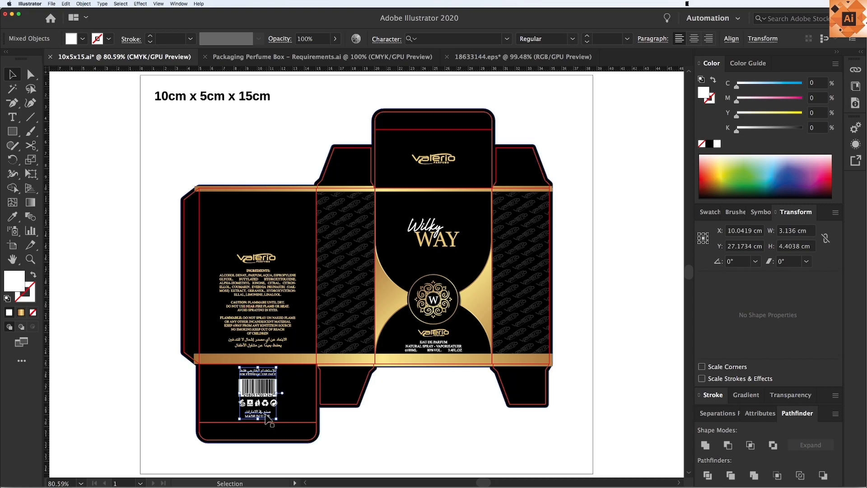
click(102, 3)
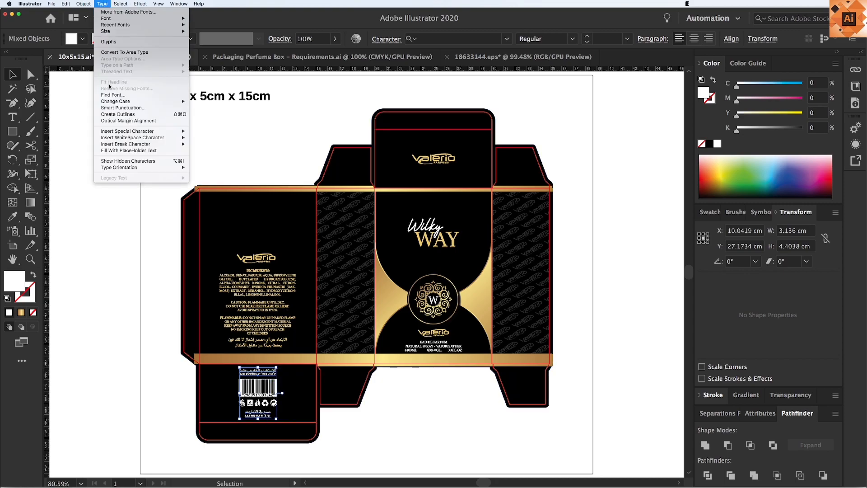
click(113, 114)
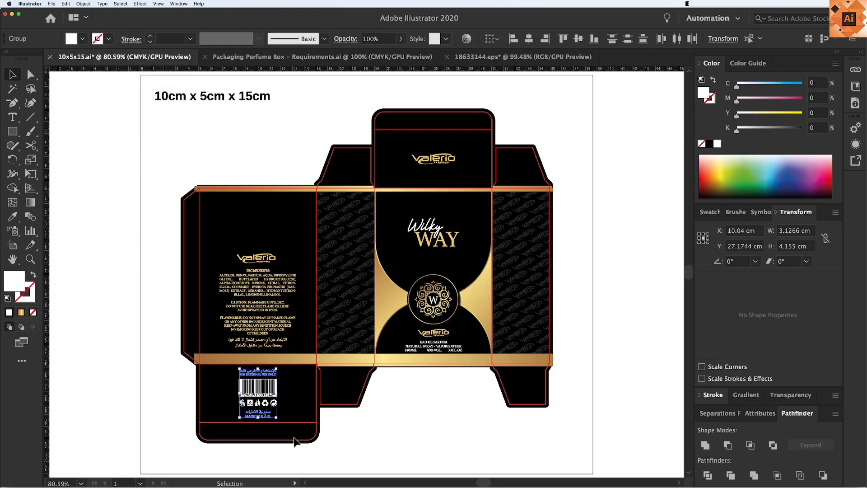
Recolour the outlined text above and below the barcode with the gold sampled from the back panel text
key(i)
click(289, 316)
key(v)
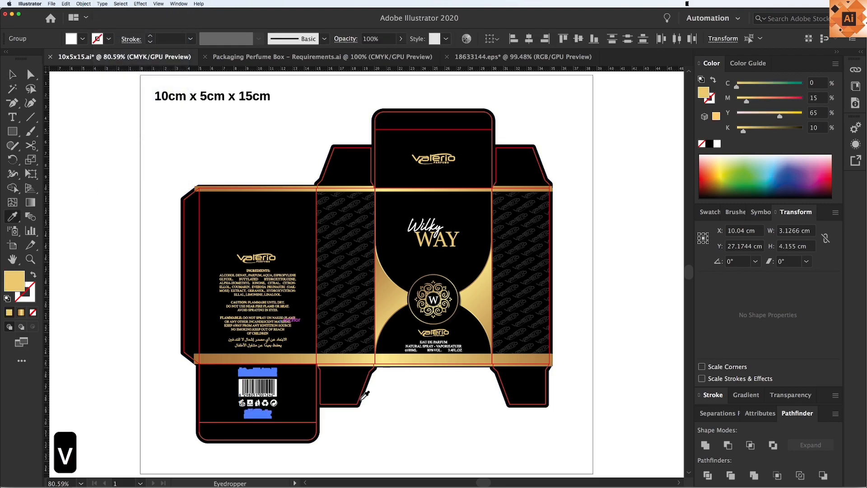
key(v)
click(384, 446)
key(v)
Isolate the row of packaging symbols below the barcode and recolour it with the gold of the back panel text
click(273, 406)
key(z)
drag(168, 321, 394, 448)
key(v)
key(v)
click(471, 408)
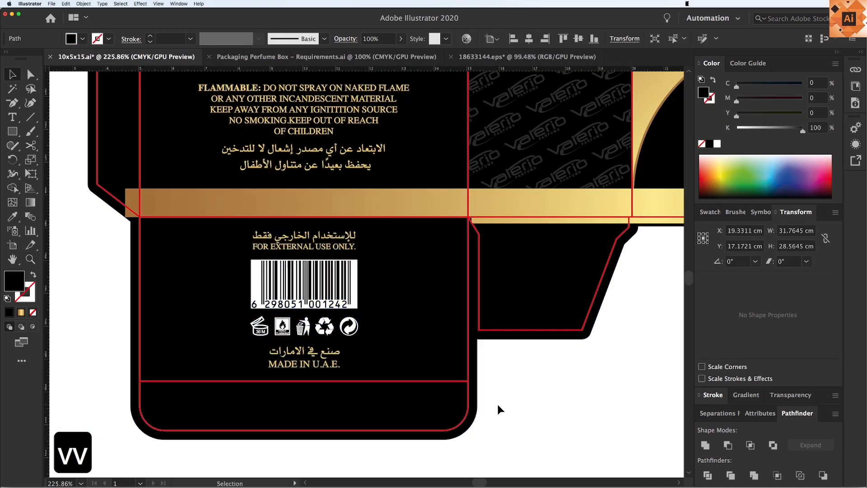
click(498, 409)
double_click(354, 329)
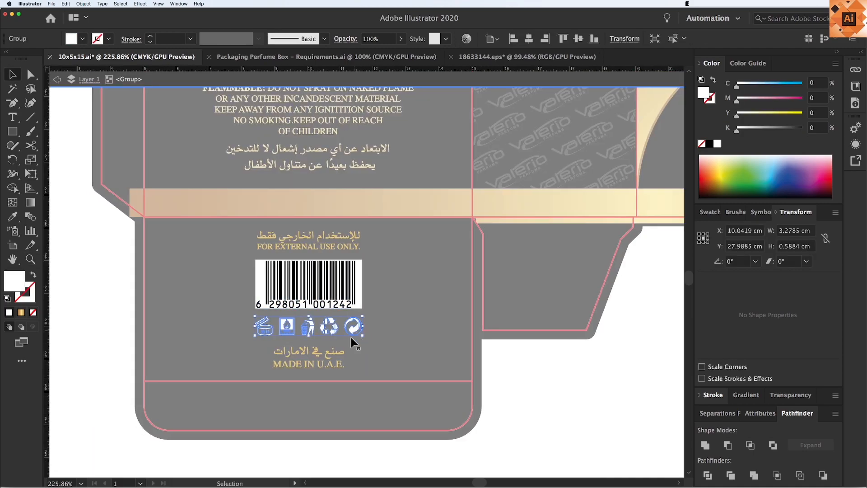
key(i)
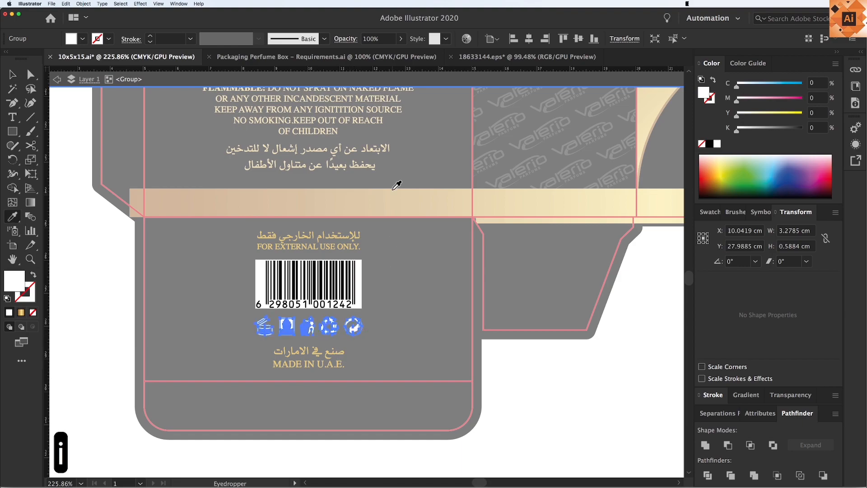
click(368, 165)
key(v)
double_click(512, 414)
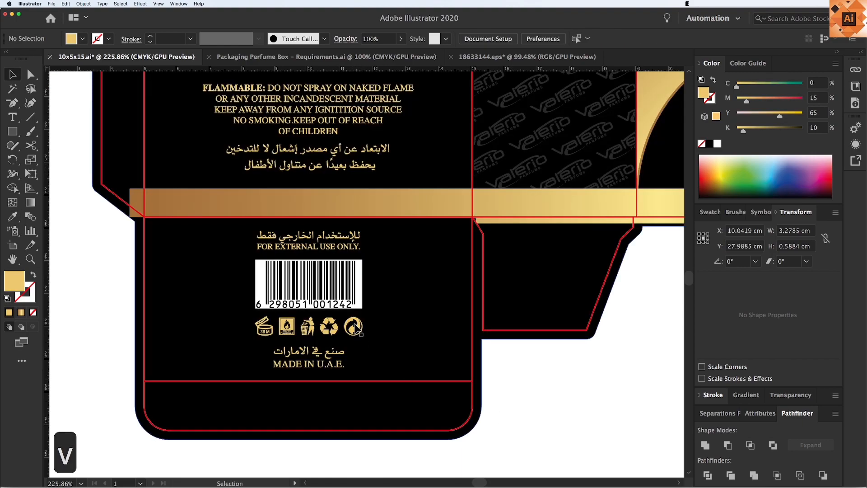
Recolour the front panel's Eau de Parfum product details with the gold sampled from the text on the box
key(super+minus)
key(super+minus)
key(super+minus)
key(v)
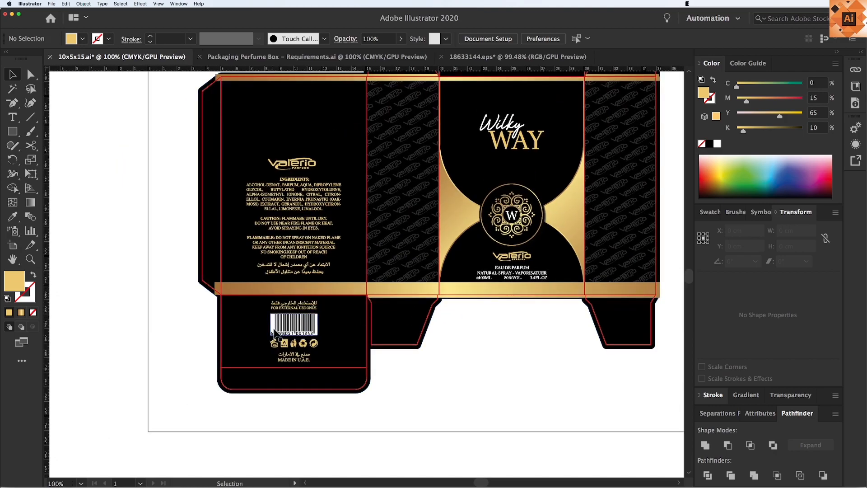
key(space)
drag(524, 364, 428, 411)
click(438, 323)
key(i)
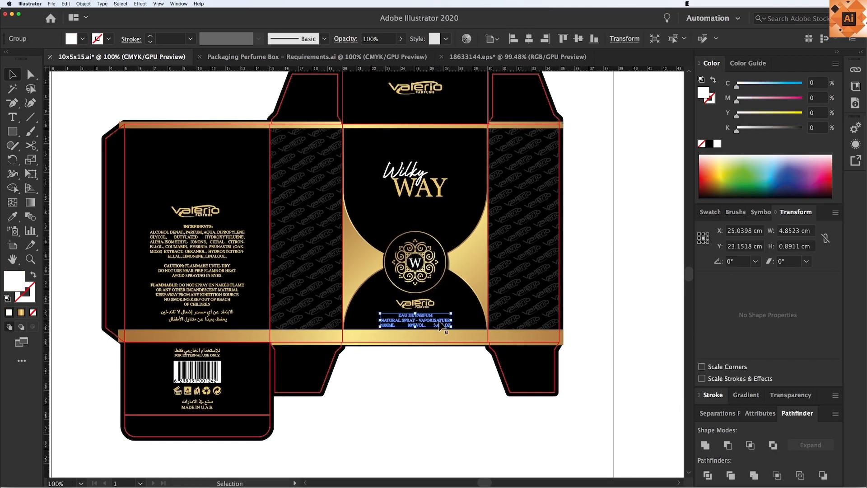
click(423, 332)
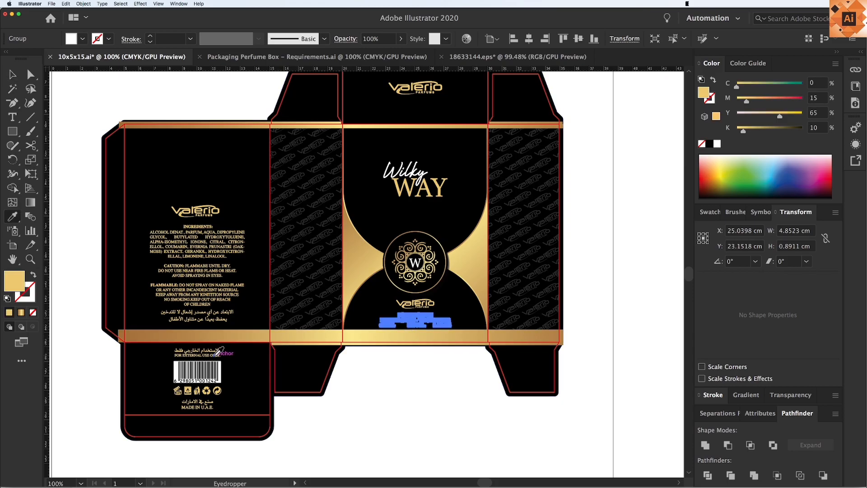
key(v)
key(v)
click(438, 313)
key(v)
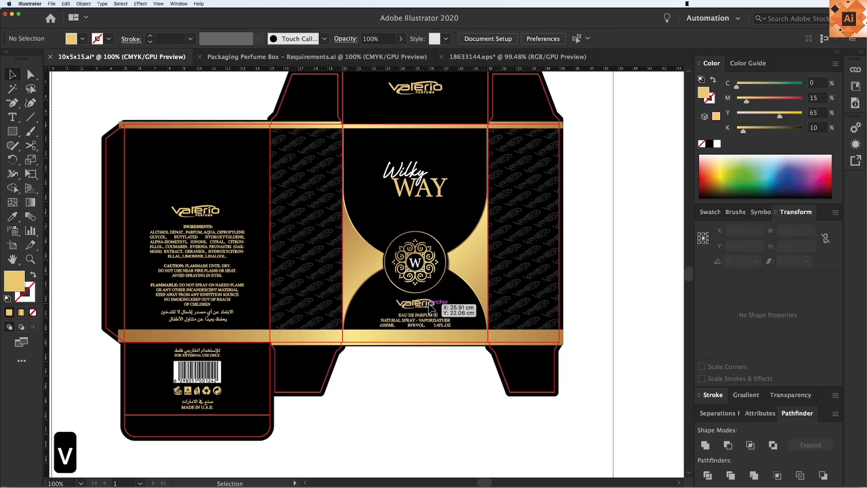
Recolour the three Valerio logos on the front panel, back panel and top flap to white
click(429, 303)
key(v)
key(space)
drag(490, 316, 489, 347)
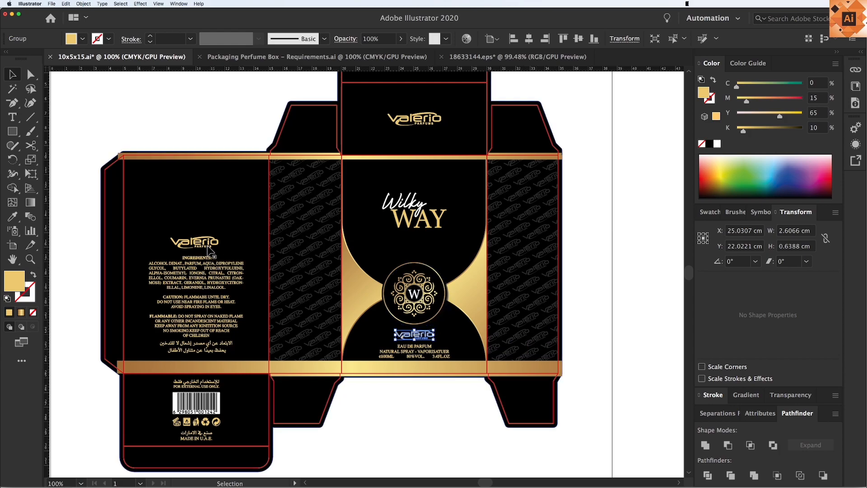
shift+click(199, 243)
shift+click(439, 123)
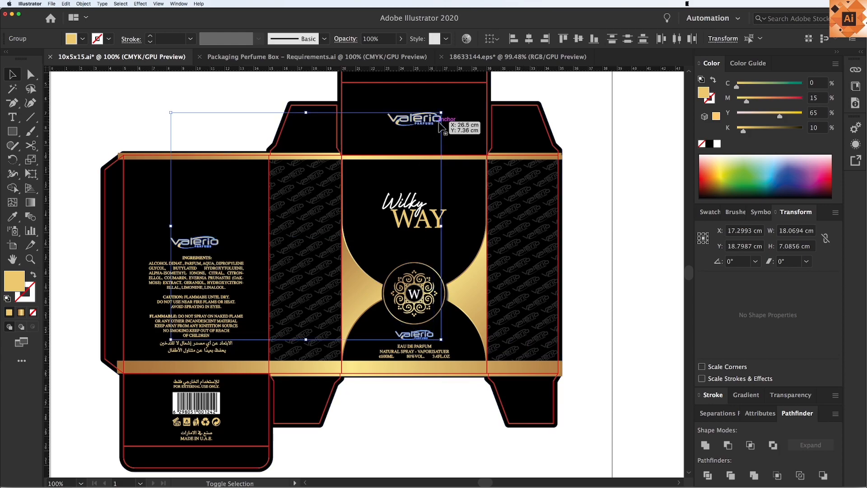
click(717, 144)
click(624, 204)
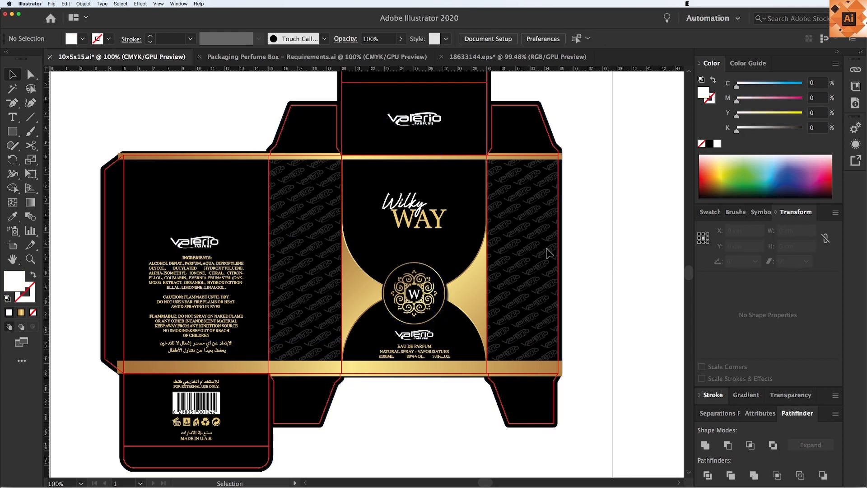
Save the finished box artwork
key(space)
drag(576, 260, 561, 277)
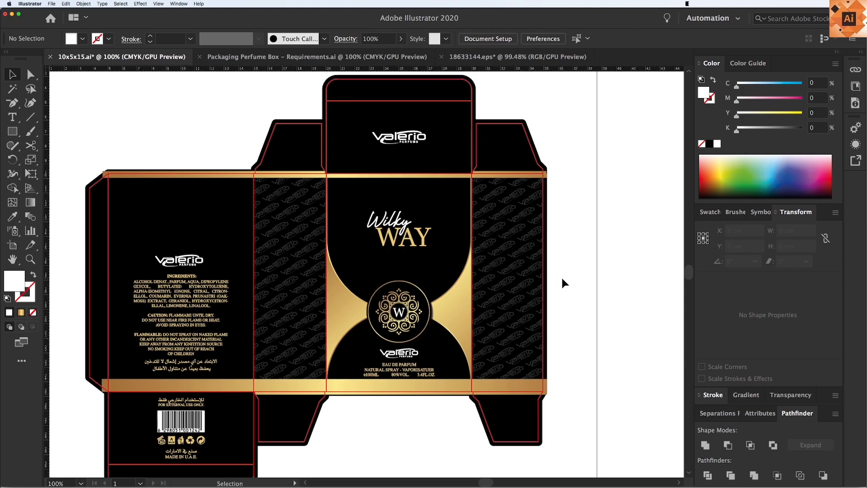
key(super+s)
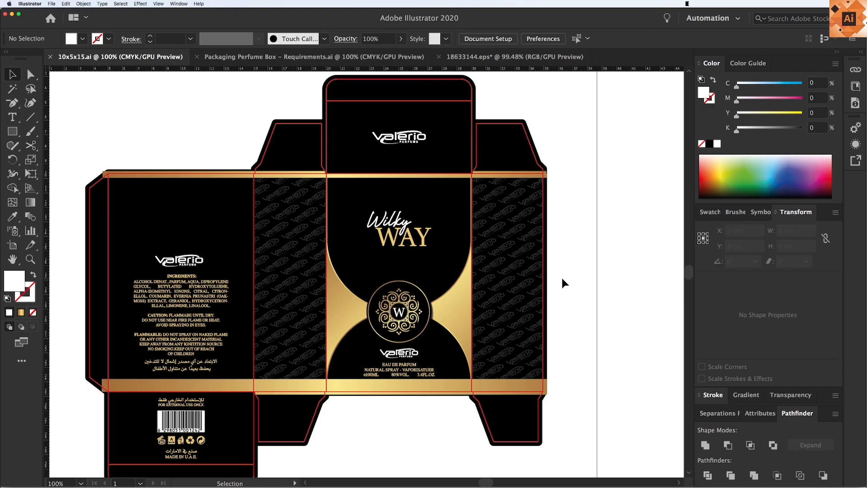
Duplicate the entire box layout, without the size heading, horizontally beside the original and outside the artboard
drag(562, 279, 543, 274)
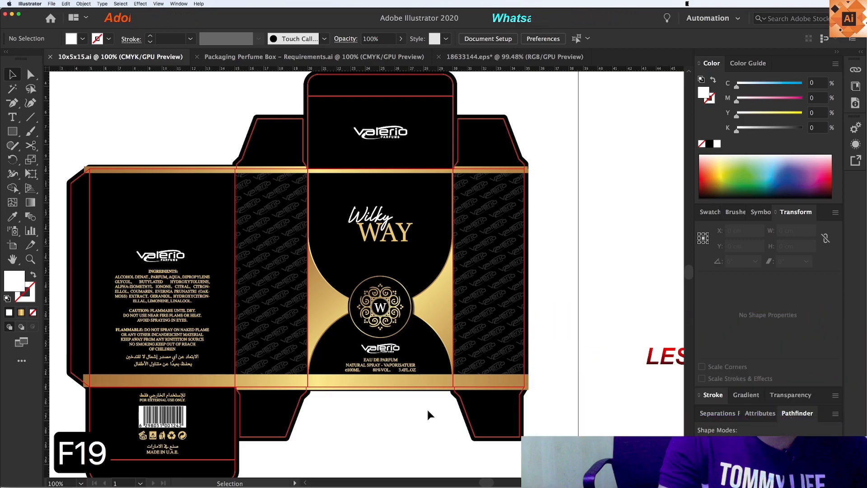
key(super+minus)
key(v)
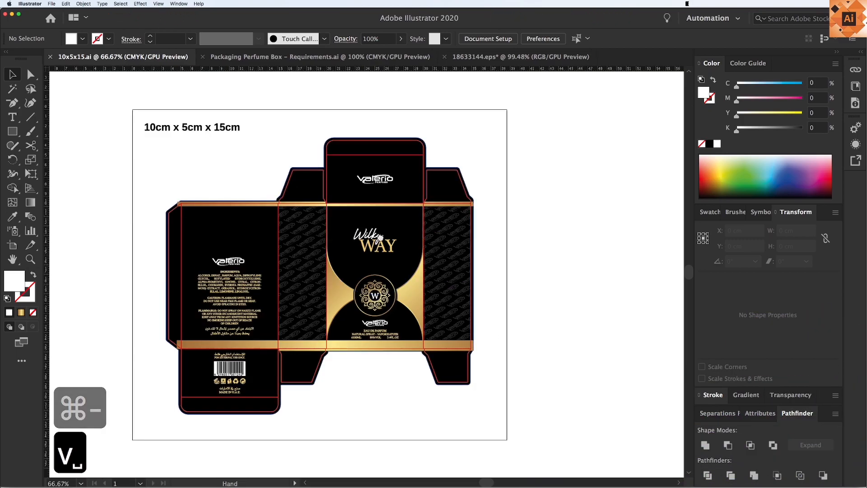
scroll(316, 249, right, 2)
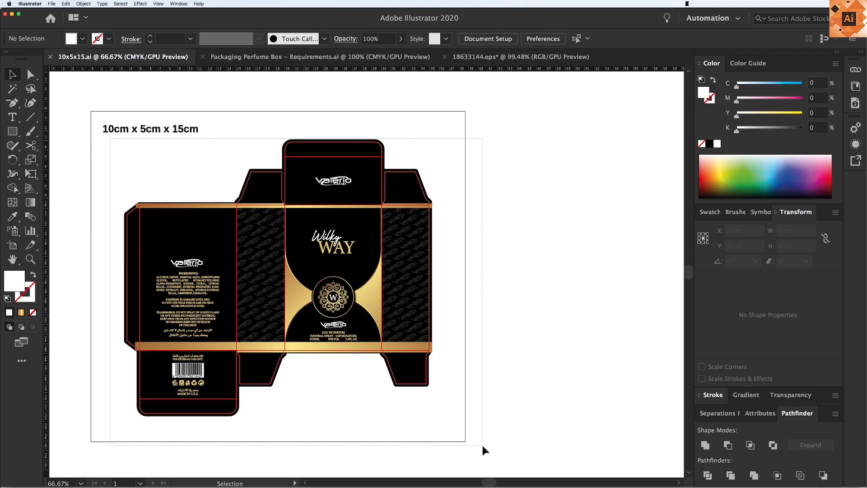
drag(482, 450, 420, 379)
drag(207, 308, 544, 309)
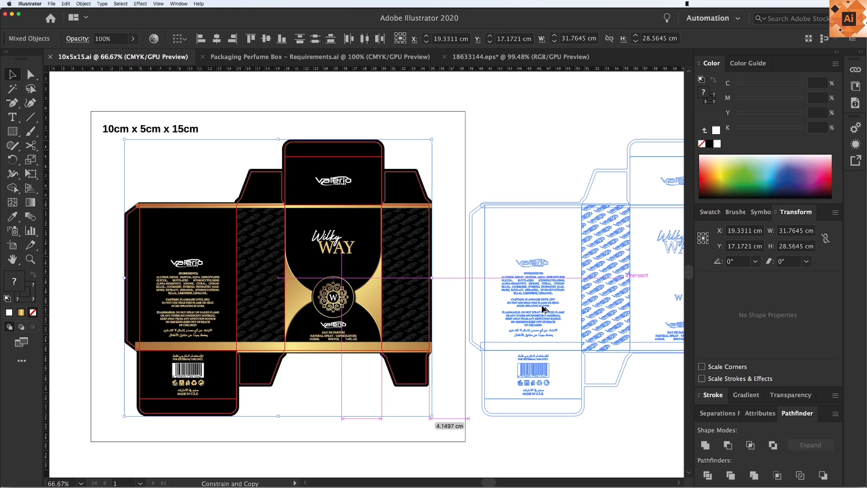
drag(552, 317, 551, 317)
key(v)
key(space)
drag(583, 380, 496, 387)
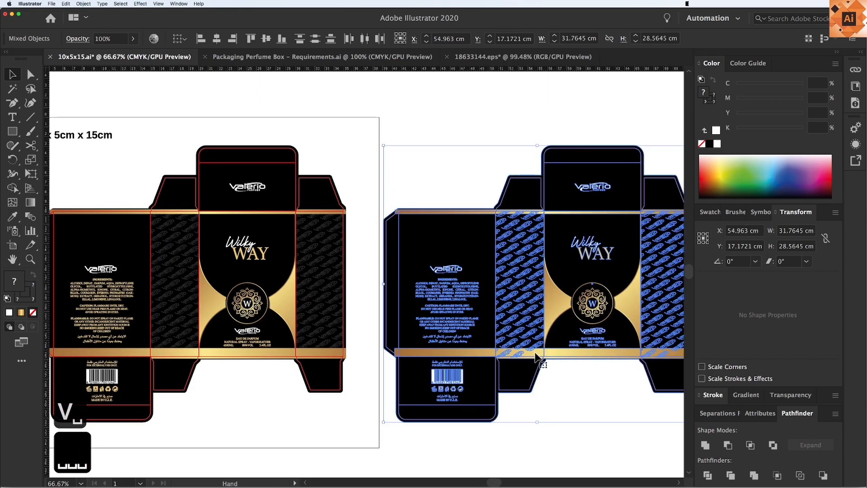
Select the original box layout on the artboard and lock it
key(super+minus)
key(v)
key(space)
drag(103, 166, 222, 161)
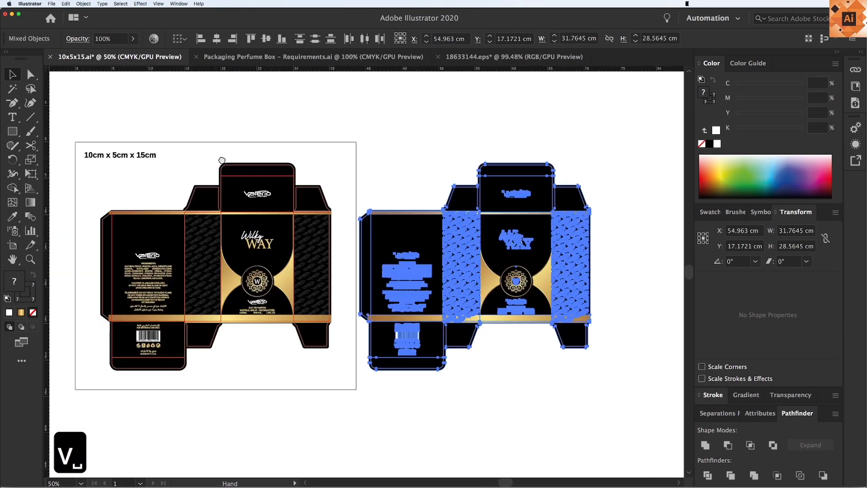
drag(98, 140, 349, 418)
key(super+2)
Delete the Wilky and WAY lettering from the front panel of the duplicated box
key(z)
click(650, 366)
key(v)
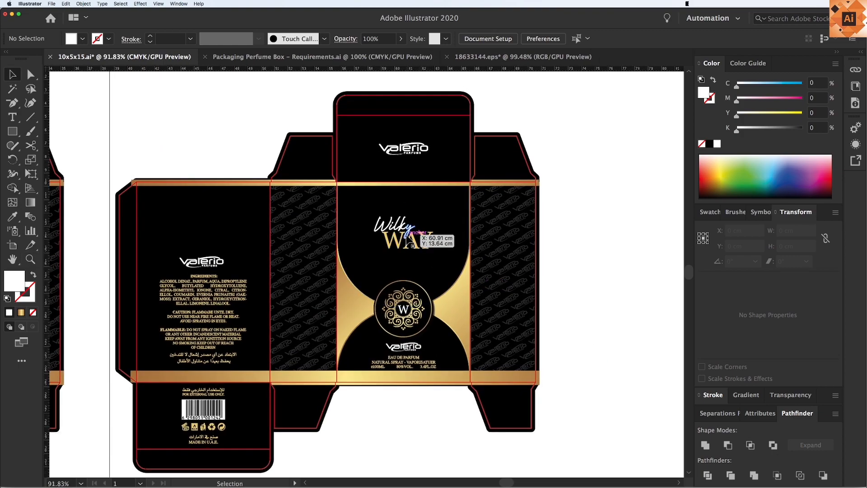
drag(410, 235, 412, 237)
key(BackSpace)
click(407, 242)
key(BackSpace)
Add the text "WILKY WAY" above the duplicated box and enlarge it to about 42.6 pt
key(t)
click(193, 131)
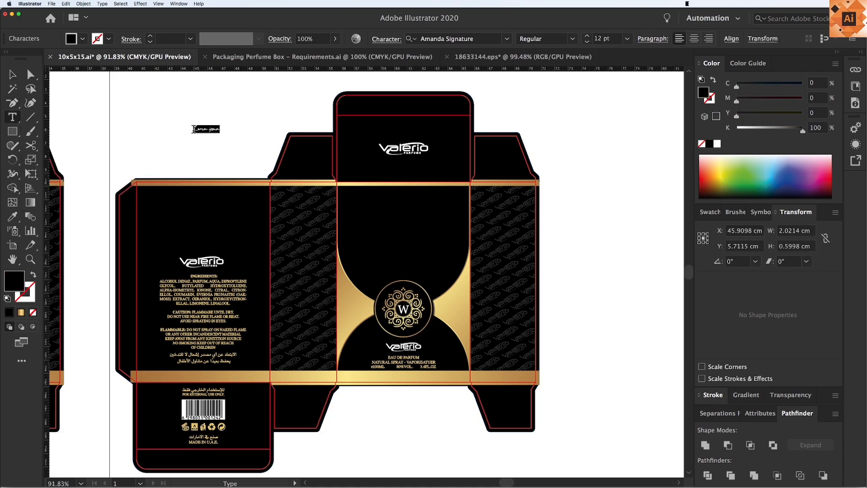
text(WI)
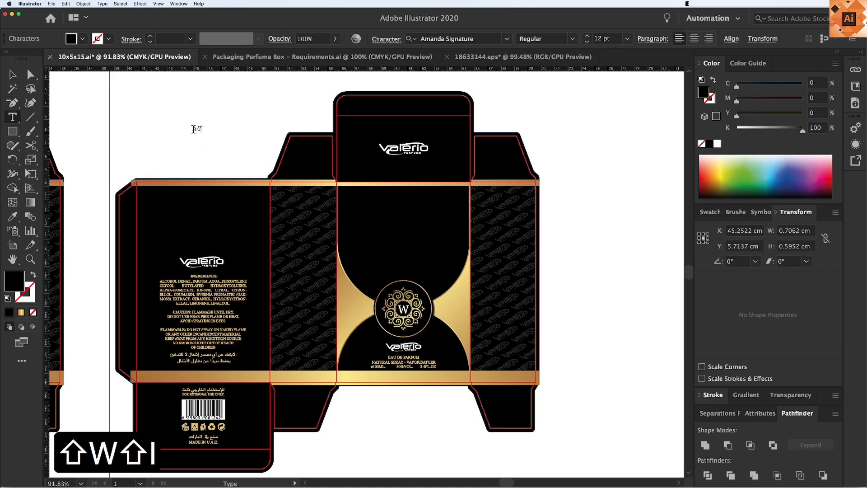
text(LKY WAY)
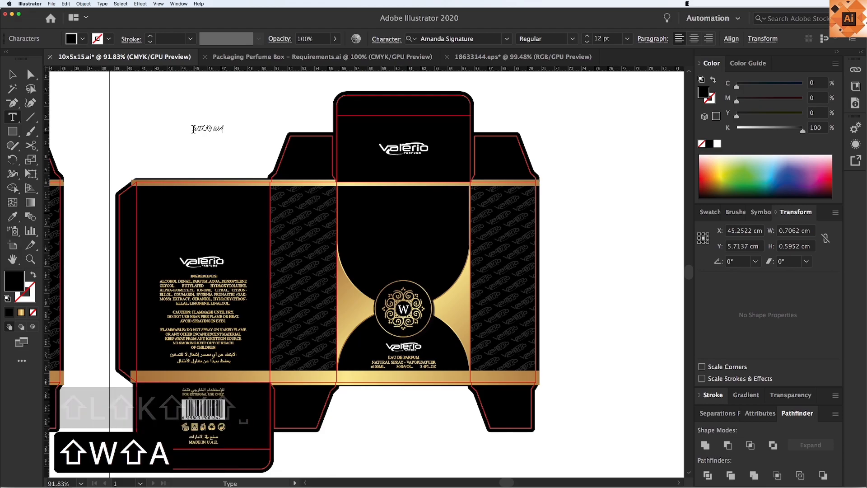
key(Escape)
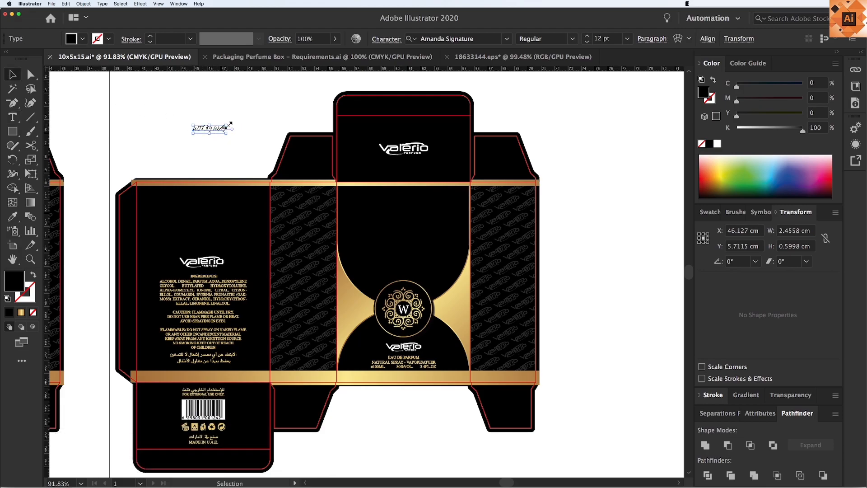
drag(229, 125, 269, 116)
Set the WILKY WAY text in the Times font
click(506, 39)
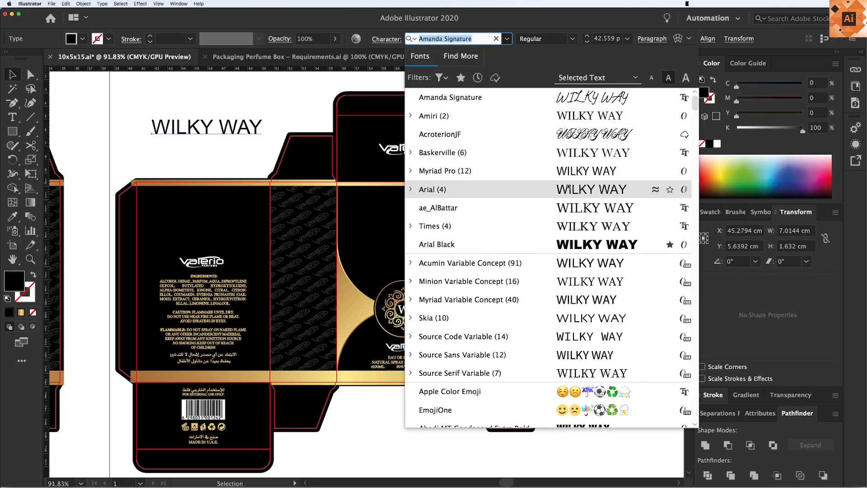
scroll(581, 312, down, 5)
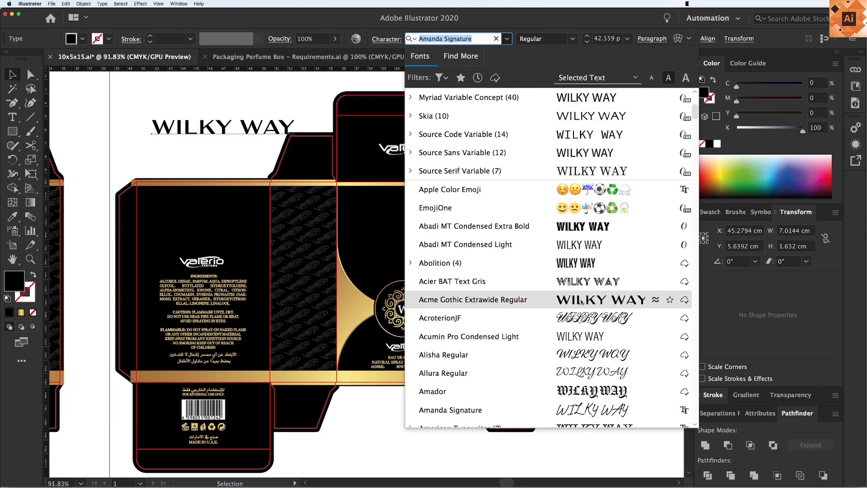
text(time)
key(Return)
Place WILKY WAY on the front panel above the emblem at about 34.3 pt, filled with sampled gold (C 0, M 15, Y 65, K 10)
drag(246, 138, 450, 226)
click(717, 144)
key(z)
key(z)
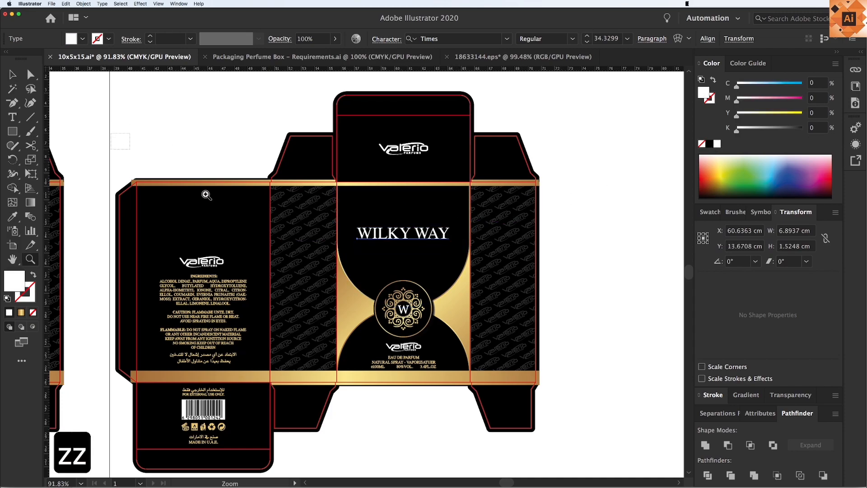
scroll(594, 383, up, 2)
key(v)
key(i)
click(373, 370)
key(v)
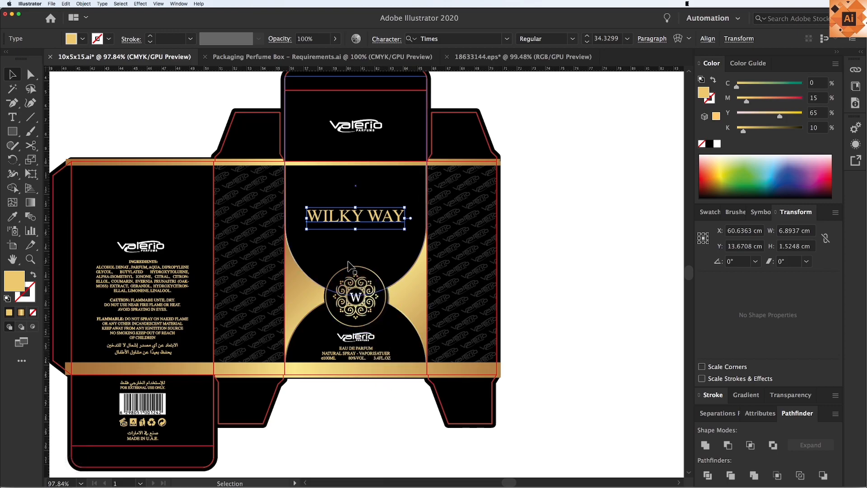
Delete the small Valerio logo between the emblem and the fragrance details on the front panel
key(z)
key(z)
click(373, 303)
key(v)
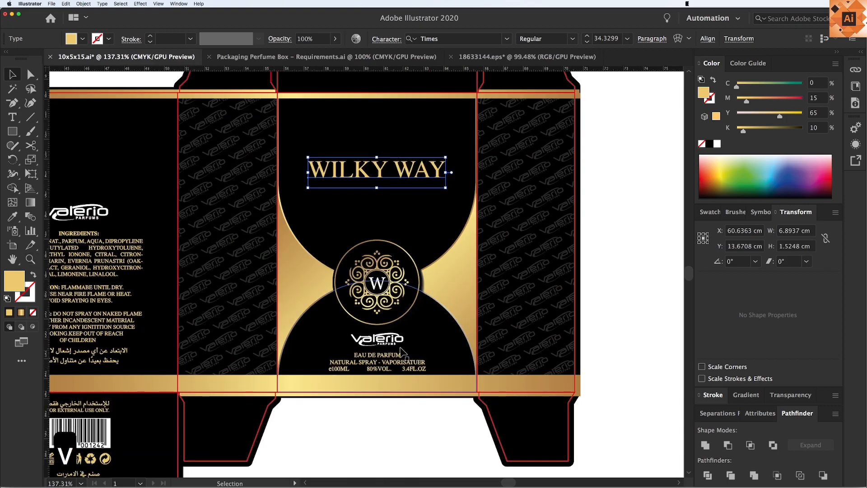
key(Escape)
scroll(346, 302, left, 3)
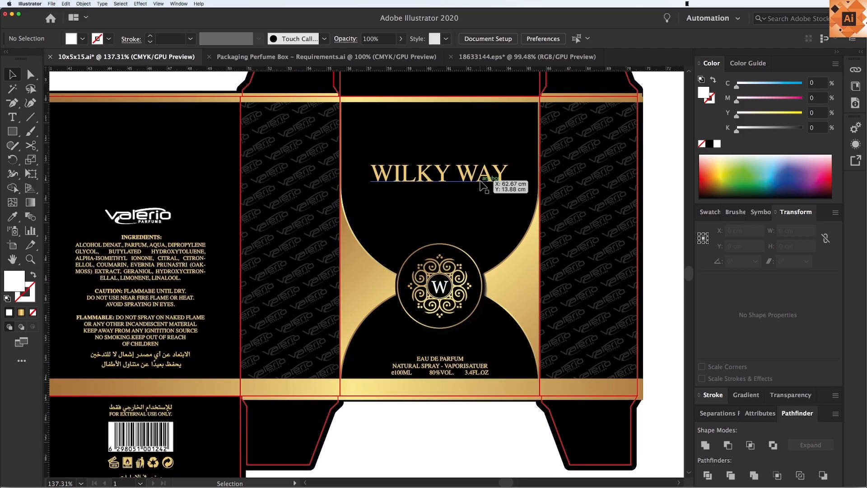
Duplicate the WILKY WAY line directly beneath itself and replace the copy's text with "luxury edition"
drag(481, 183, 484, 209)
key(super+a)
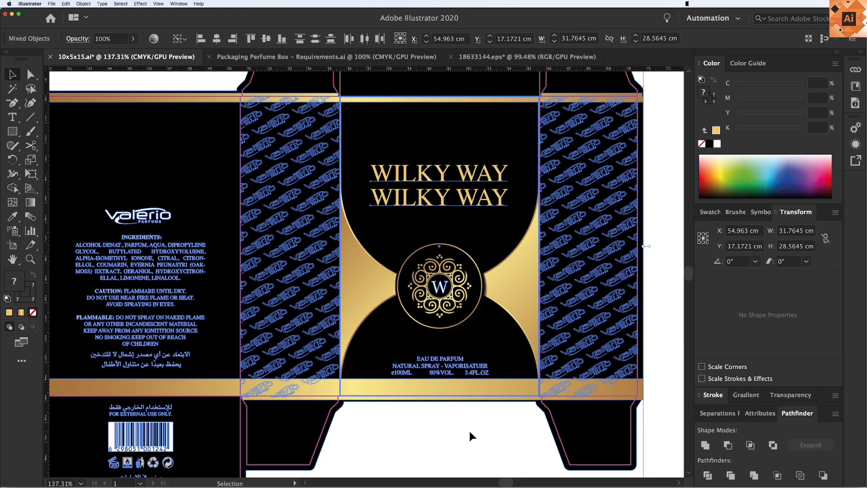
click(470, 431)
double_click(468, 206)
key(super+a)
text(behind)
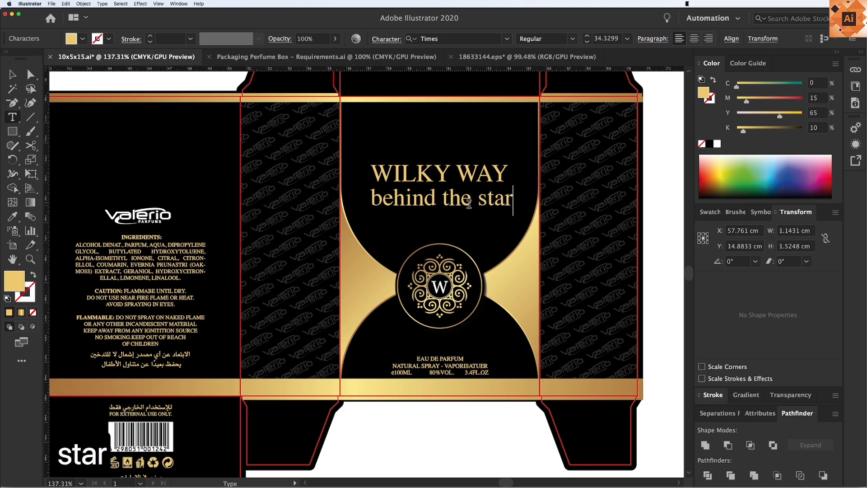
click(12, 76)
key(super+a)
text(luxury editi)
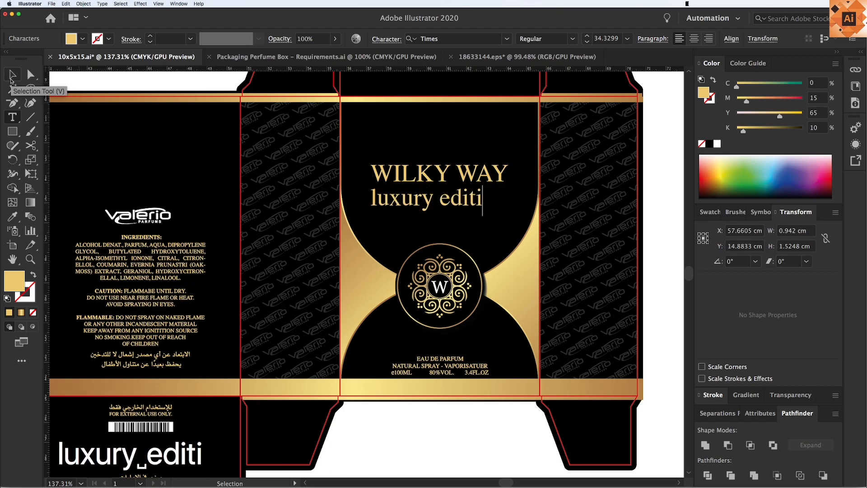
click(12, 75)
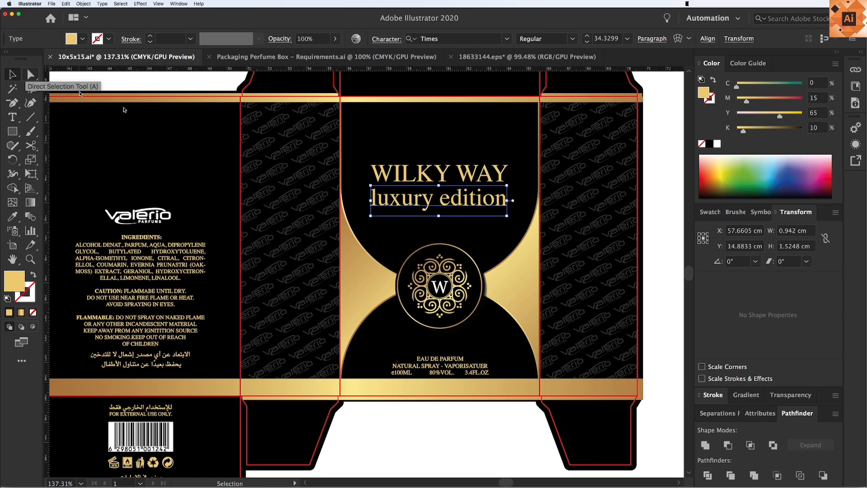
Change the luxury edition line to uppercase and scale it down to about 16.2 pt beneath WILKY WAY
click(102, 4)
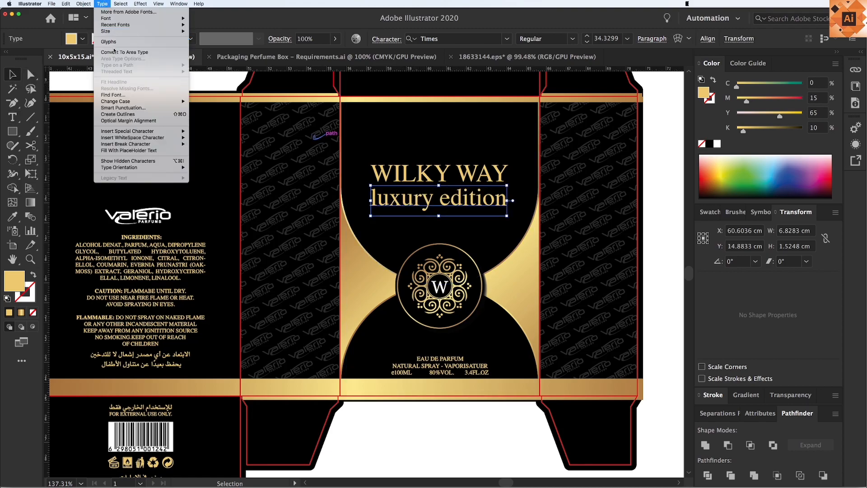
mouse_move(186, 103)
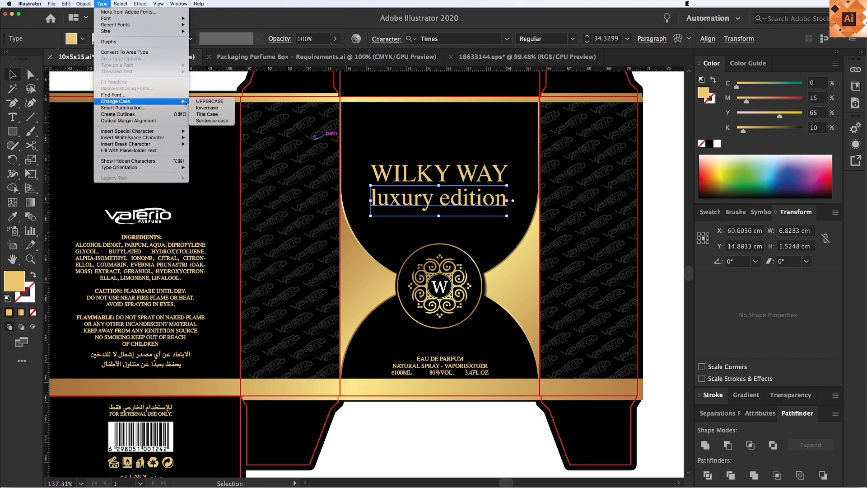
click(221, 102)
drag(571, 186, 479, 199)
scroll(479, 200, right, 5)
scroll(479, 199, up, 1)
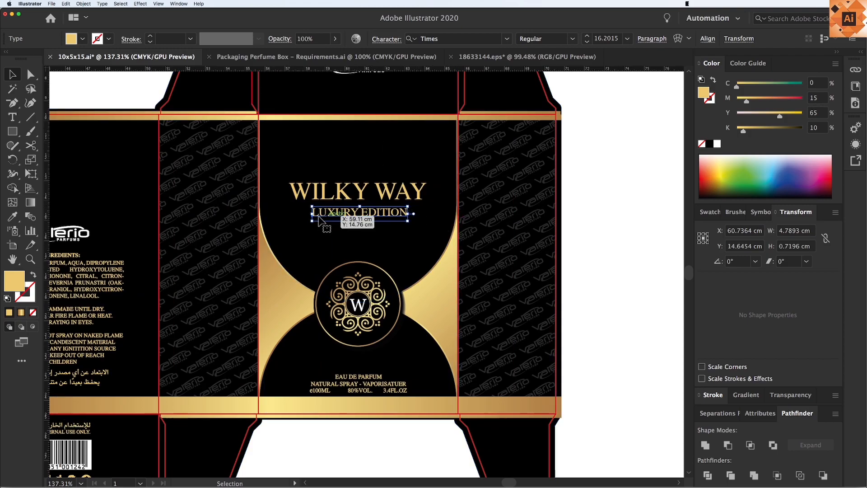
Set the character tracking of the LUXURY EDITION line to 200
key(v)
key(space)
drag(324, 219, 312, 217)
key(space)
drag(494, 157, 401, 157)
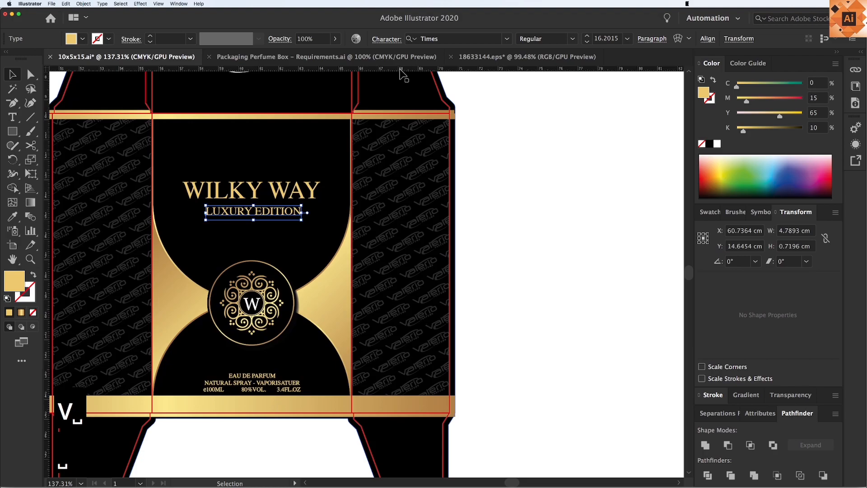
click(391, 41)
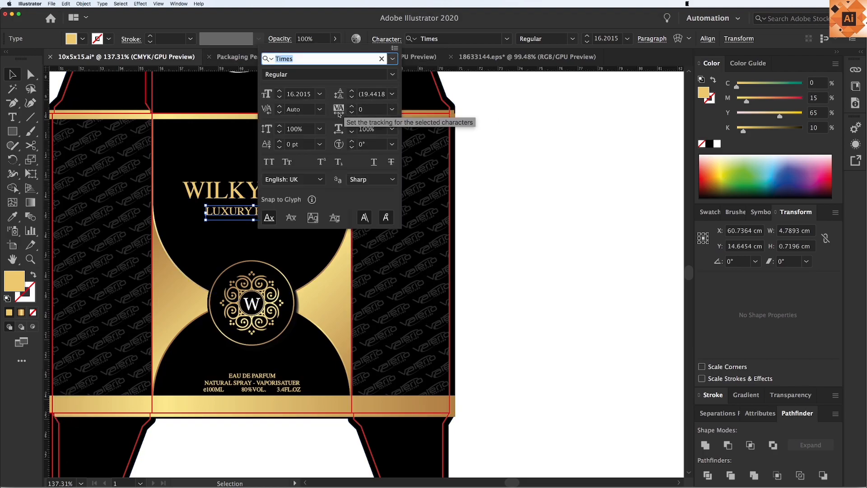
click(369, 111)
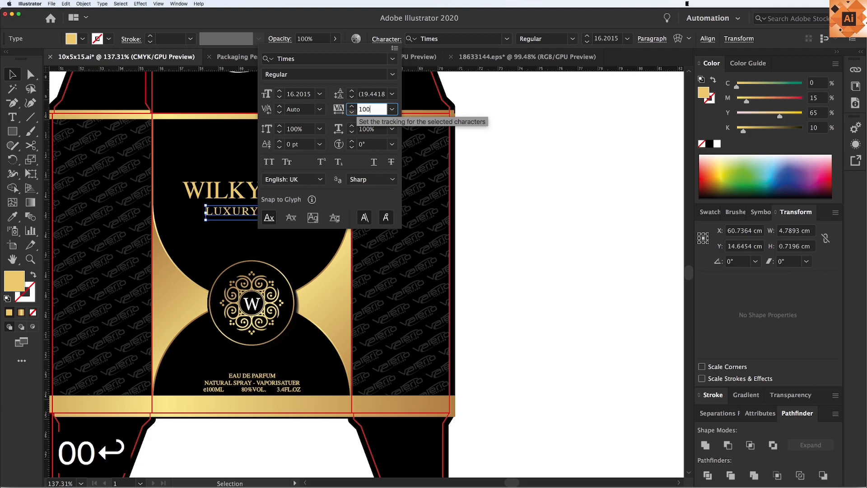
click(387, 40)
click(352, 109)
text(2)
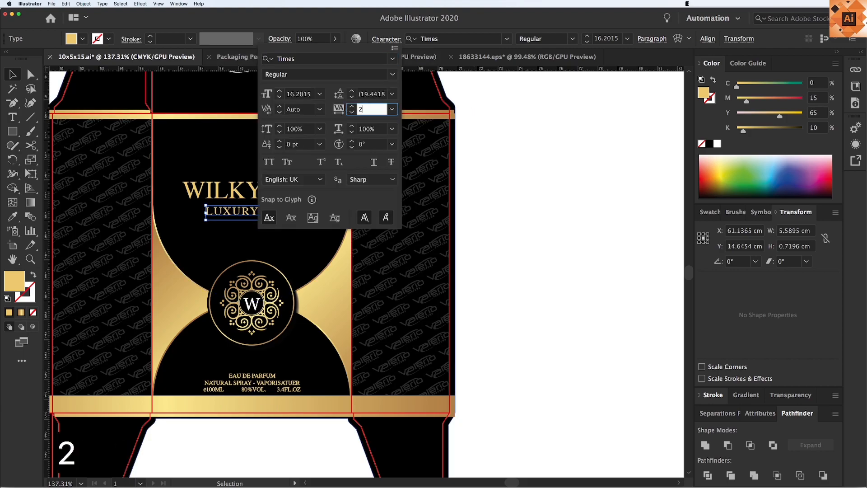
text(00)
key(Return)
Reduce WILKY WAY to about 31.9 pt and LUXURY EDITION to about 10.9 pt, keeping both centred on the front panel
drag(326, 213, 304, 204)
click(549, 296)
key(v)
key(space)
drag(331, 277, 411, 281)
click(370, 209)
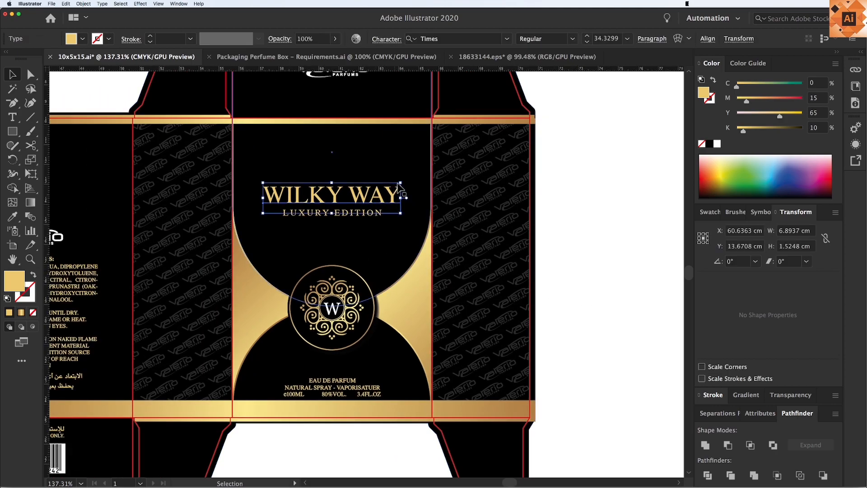
click(605, 276)
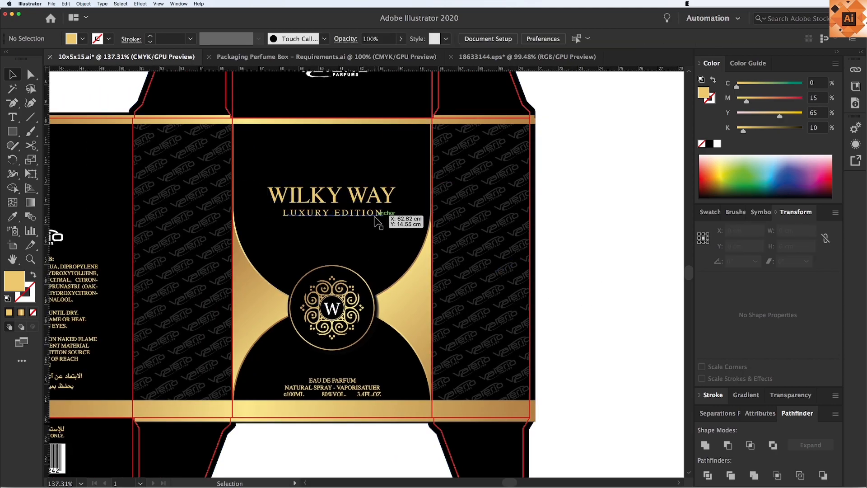
click(379, 211)
click(602, 310)
drag(297, 284, 417, 282)
Convert the LUXURY EDITION and WILKY WAY text on the front panel to outlines
click(457, 211)
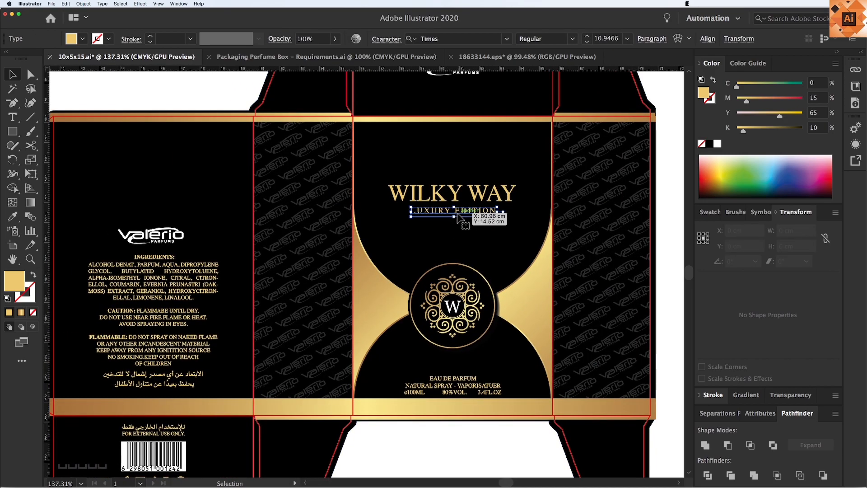
right_click(457, 215)
click(488, 270)
click(483, 199)
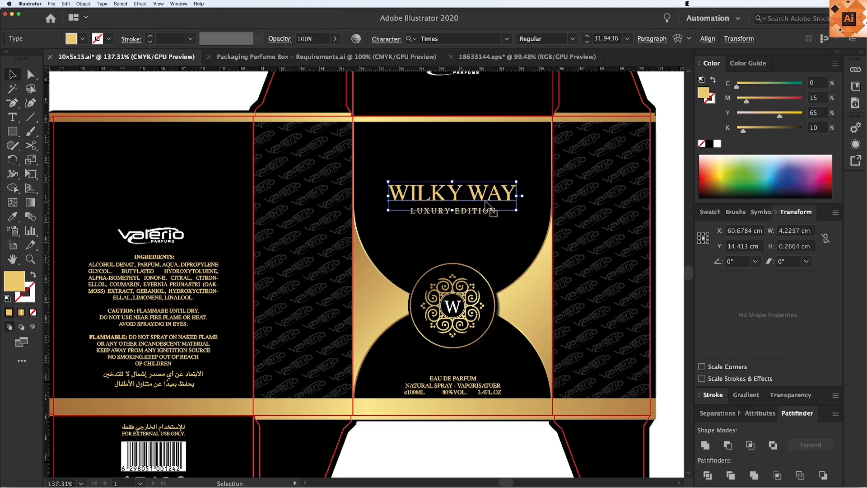
right_click(484, 203)
click(511, 259)
key(v)
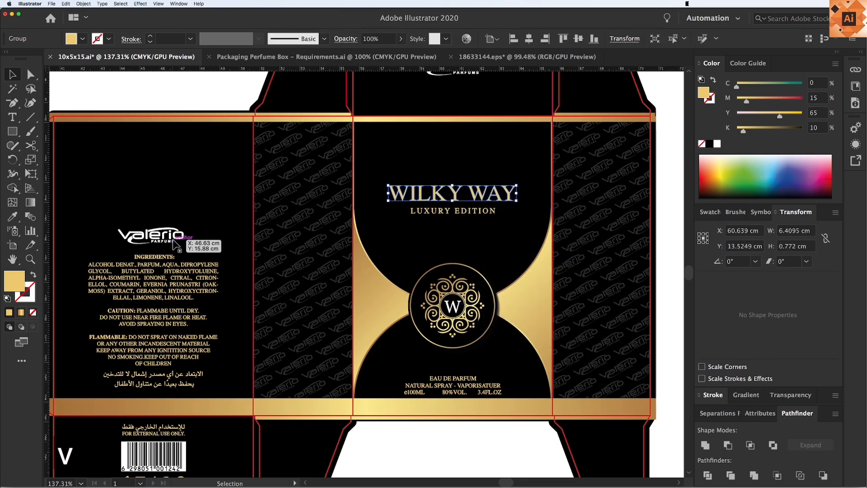
Recolour the back panel's Valerio logo with the gold sampled from the ingredients text
click(176, 242)
key(cmd+minus)
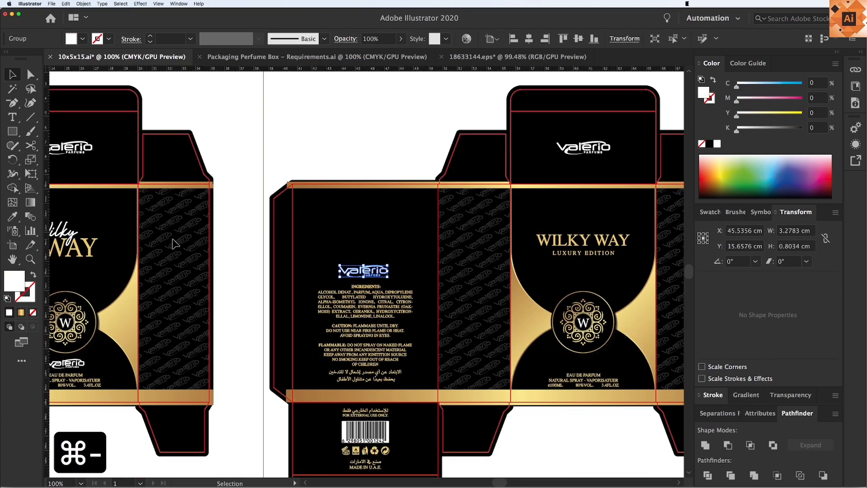
key(z)
key(z)
drag(617, 352, 745, 472)
key(v)
key(i)
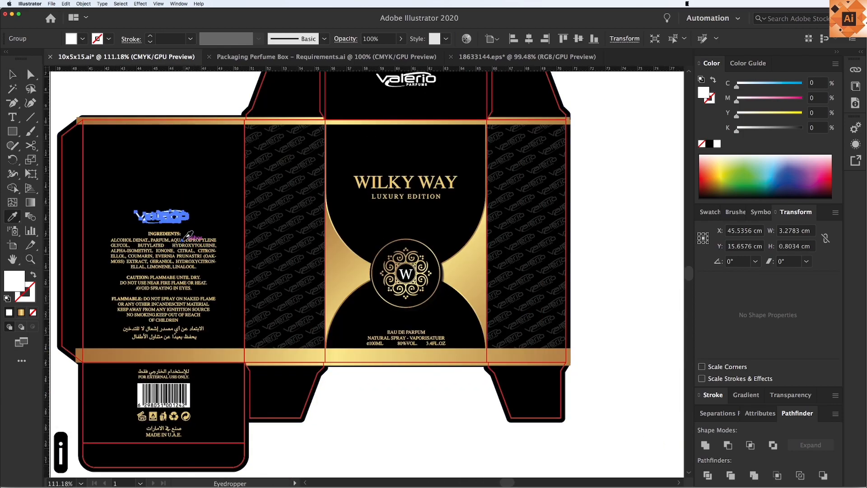
click(185, 238)
key(v)
click(373, 419)
Try to recolour the top flap's Valerio logo with the gold of the back panel logo
scroll(373, 419, up, 5)
click(401, 127)
key(i)
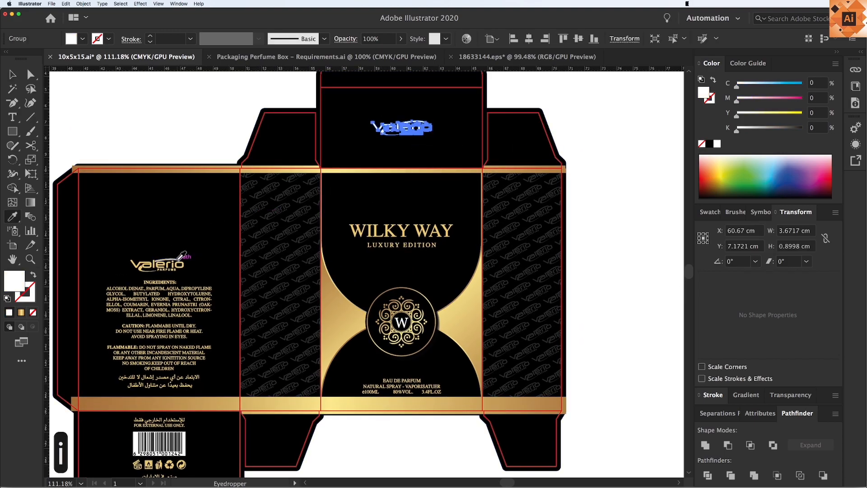
click(177, 261)
key(v)
key(v)
click(215, 138)
Examine the front panel's lettering and emblem up close and within the whole duplicated box layout
key(v)
key(space)
drag(383, 294, 411, 265)
key(z)
key(z)
drag(217, 126, 600, 415)
key(v)
key(v)
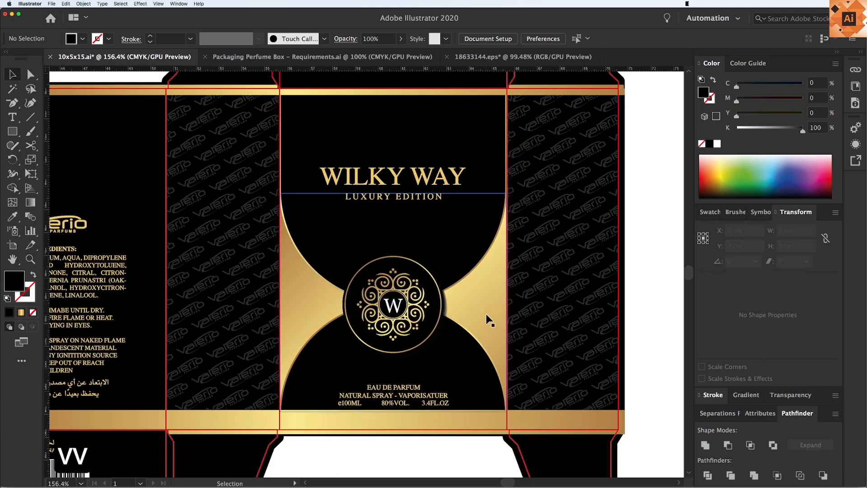
key(super+minus)
key(super+minus)
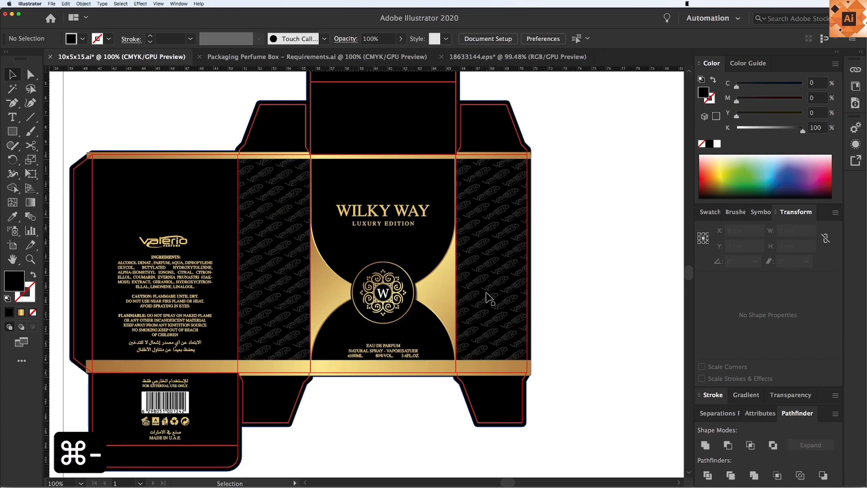
Isolate the group inside the front panel's clipping group and delete the gold gradient rectangle behind the black curved shapes
click(439, 289)
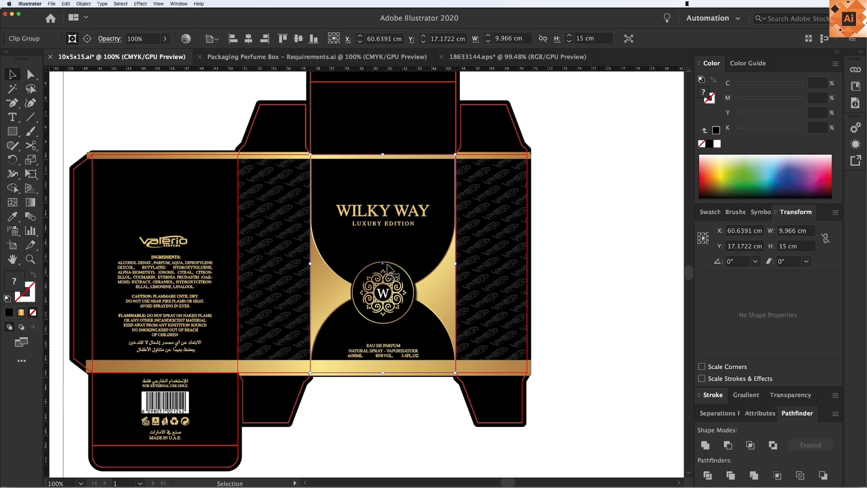
key(z)
key(z)
drag(228, 133, 546, 410)
key(v)
double_click(449, 299)
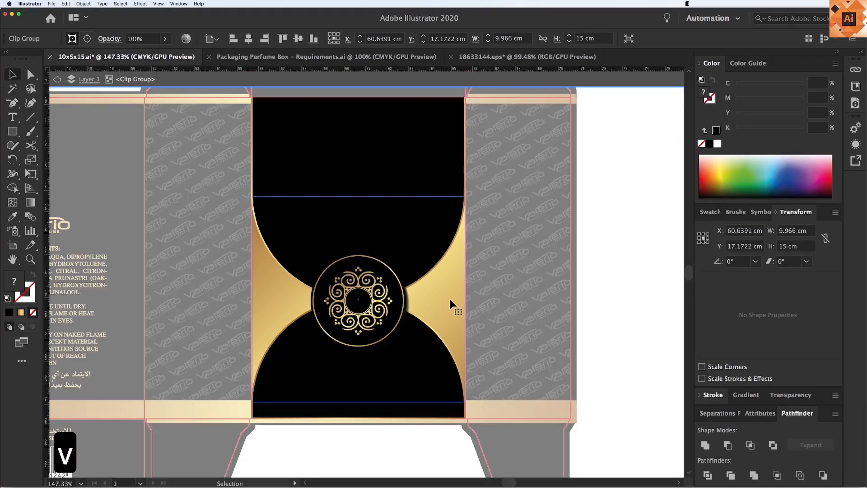
double_click(441, 291)
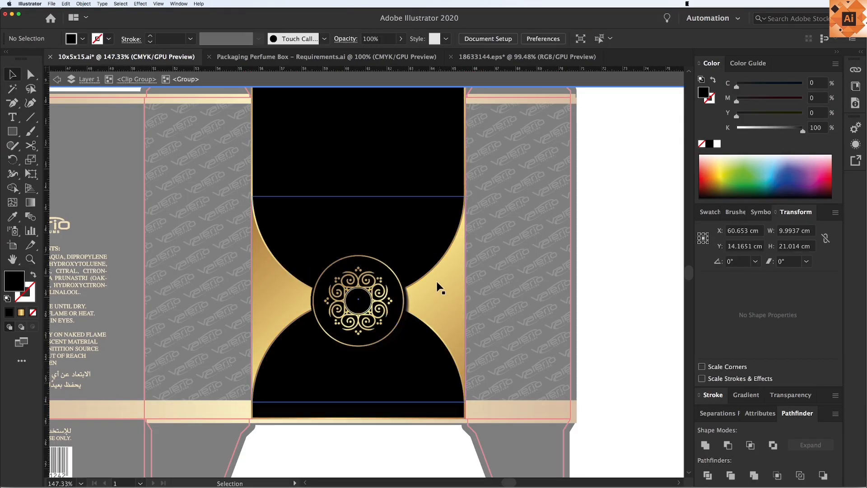
drag(454, 280, 512, 299)
key(cmd+z)
key(Delete)
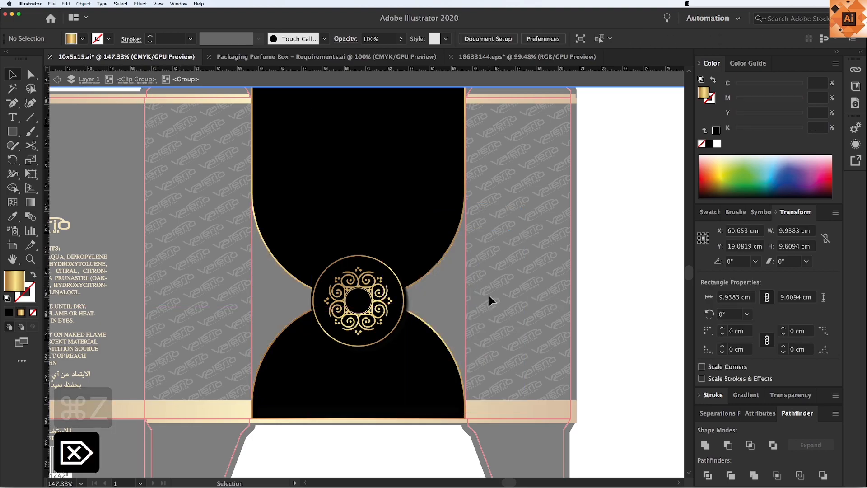
Leave the isolated group and try to move the front panel's clipping group down and to the right
double_click(612, 306)
key(v)
key(v)
drag(465, 316, 491, 312)
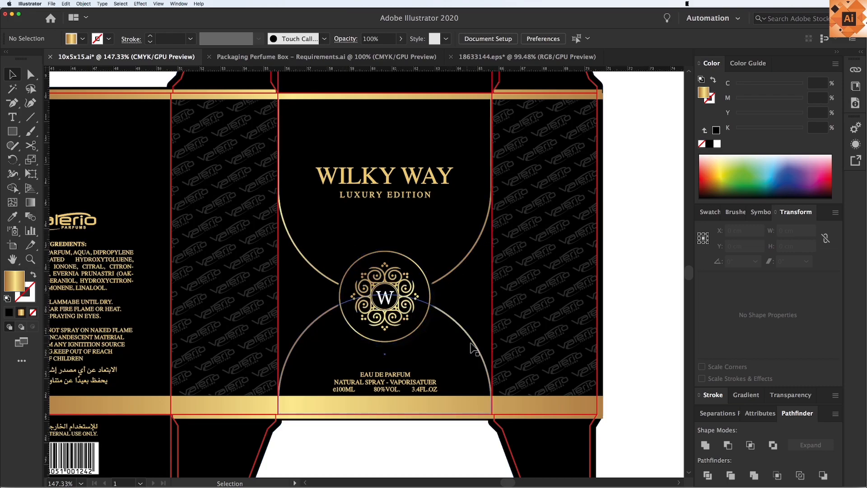
drag(470, 343, 504, 384)
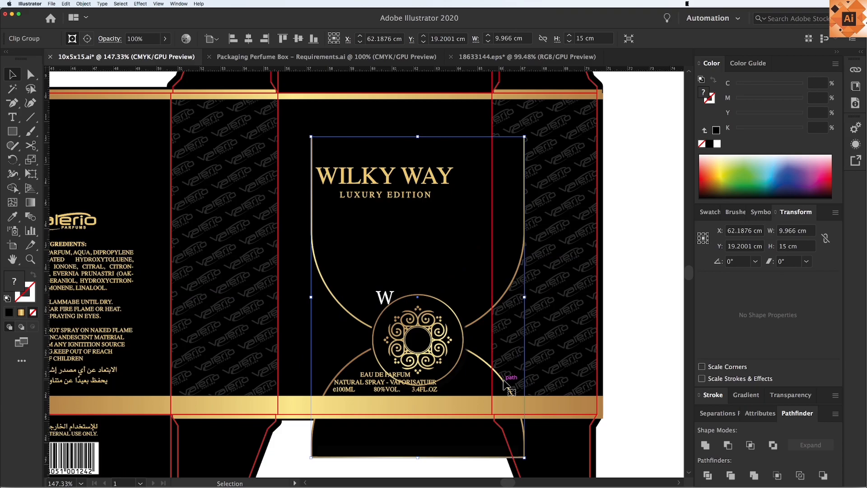
key(super+z)
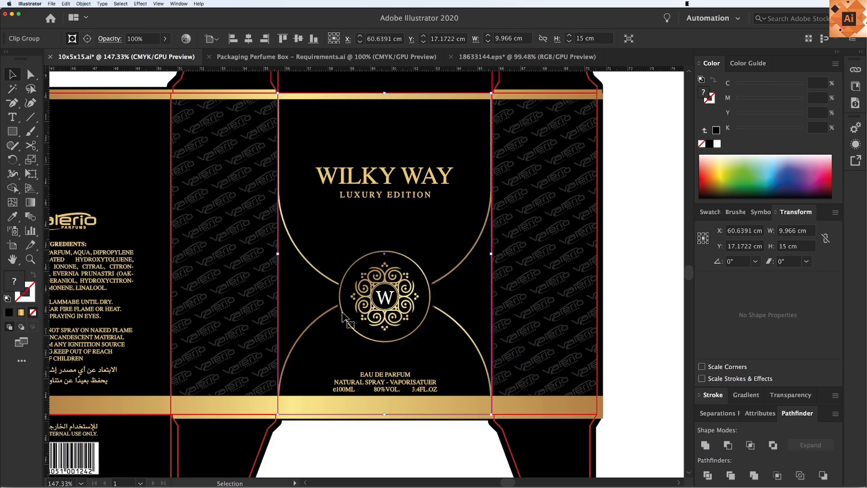
Isolate the front panel's clipping group, ungroup its artwork, and delete the lower black half-circle together with its gold arc
double_click(460, 329)
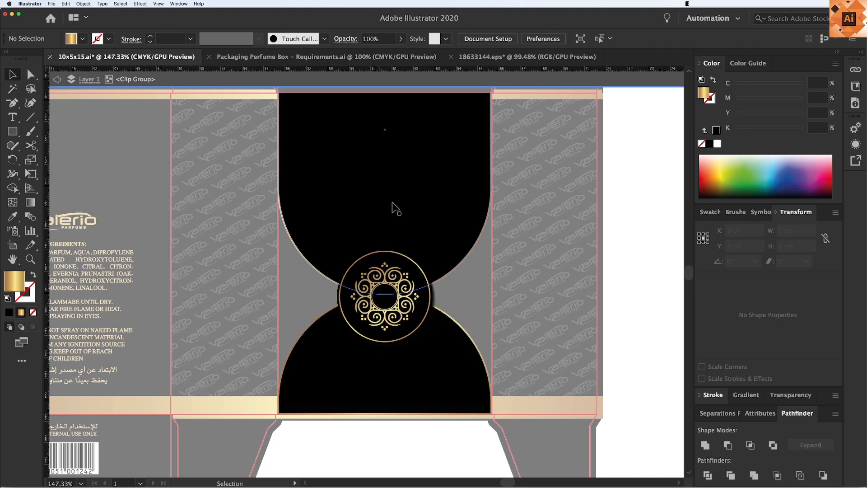
click(435, 336)
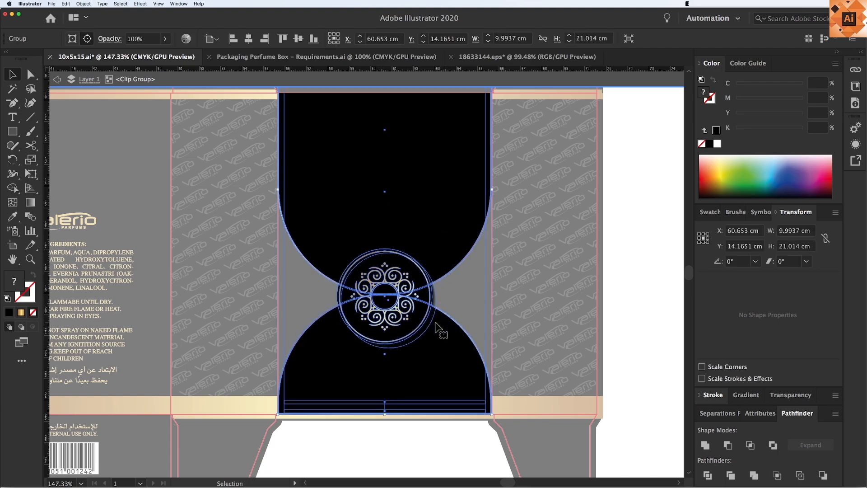
right_click(477, 309)
click(493, 368)
click(510, 353)
drag(460, 338, 472, 358)
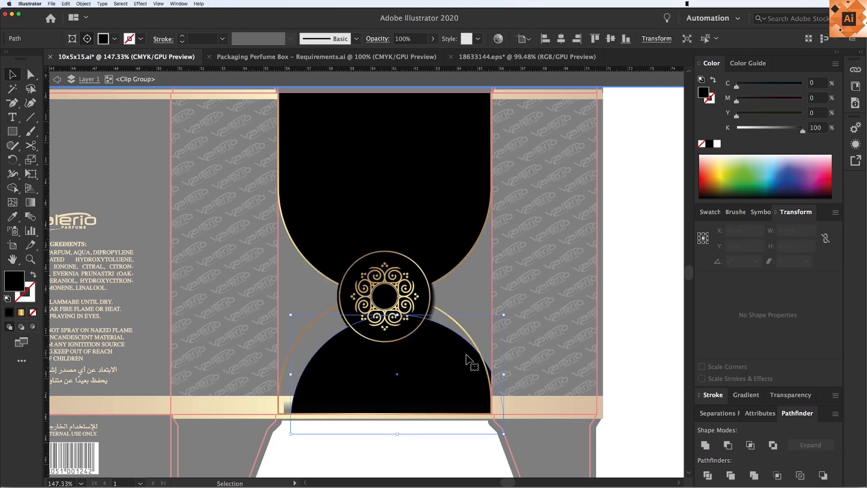
key(Delete)
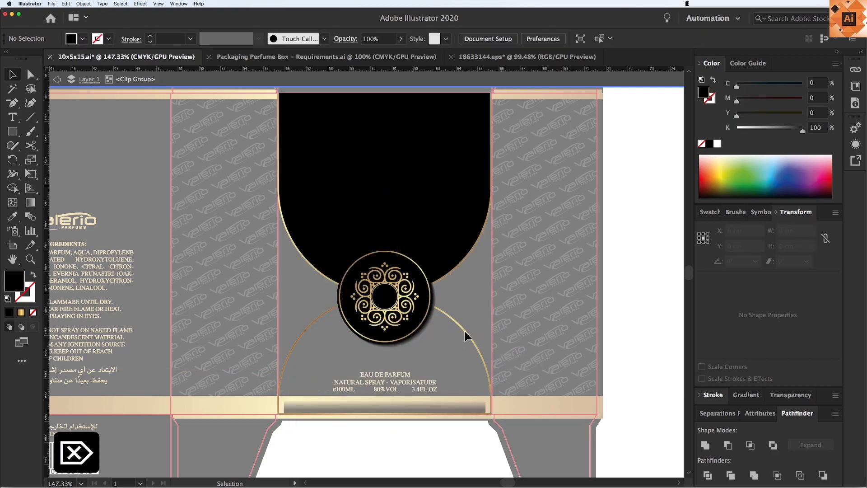
click(461, 327)
key(Delete)
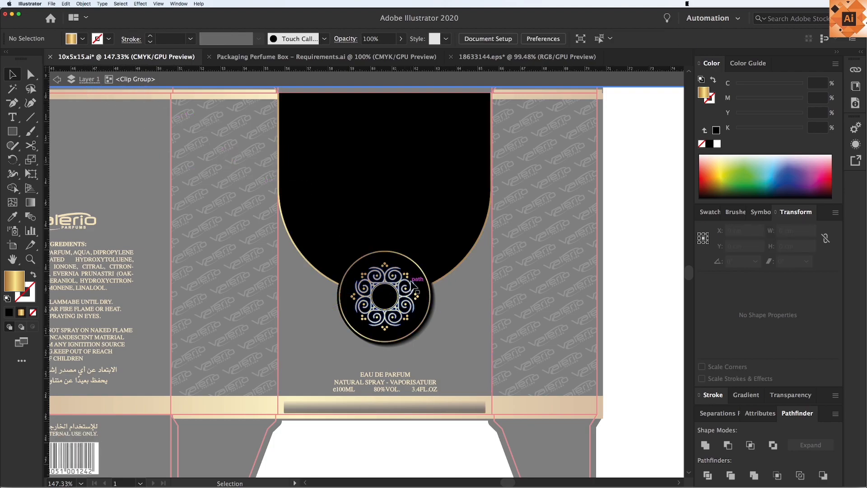
double_click(626, 315)
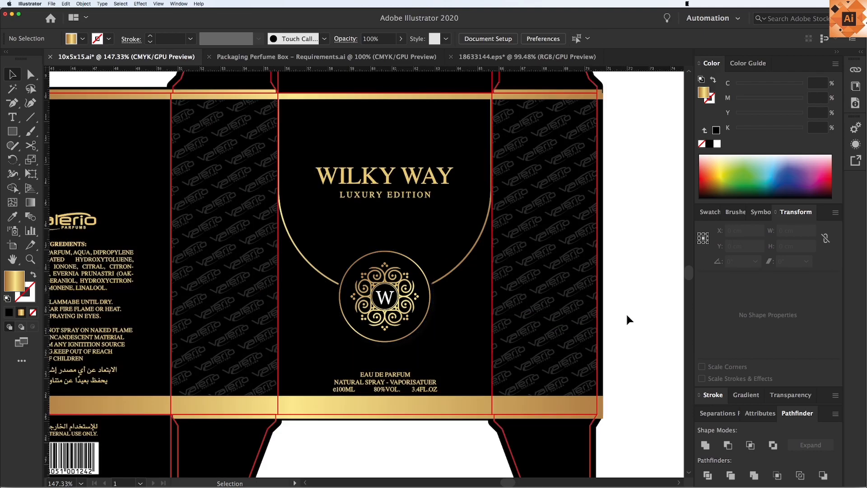
Delete the grey Valerio pattern groups from both side panels next to the front panel
key(v)
key(space)
drag(438, 320, 403, 308)
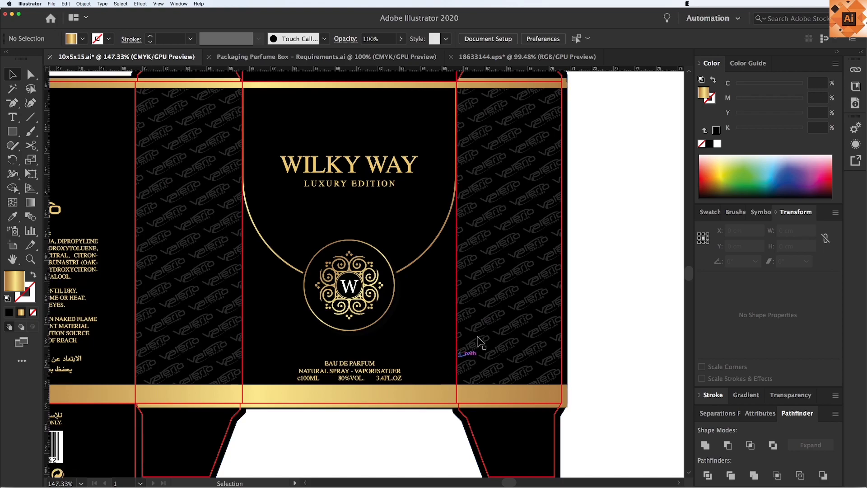
click(501, 303)
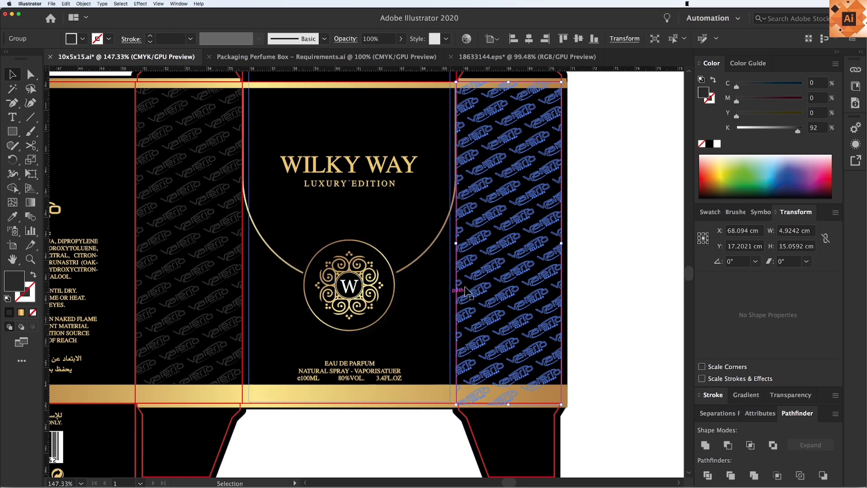
key(Delete)
click(223, 247)
key(Delete)
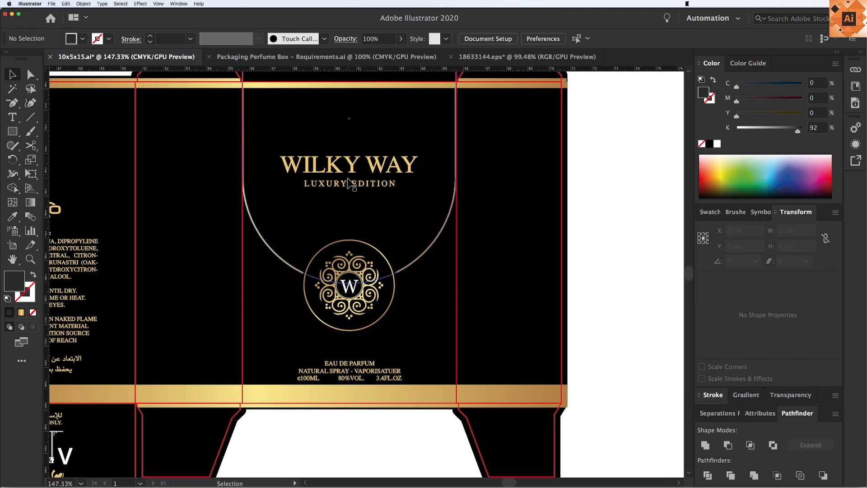
Copy the gold WILKY WAY lettering from the front panel to the empty canvas beside the box
key(super+minus)
key(super+minus)
key(z)
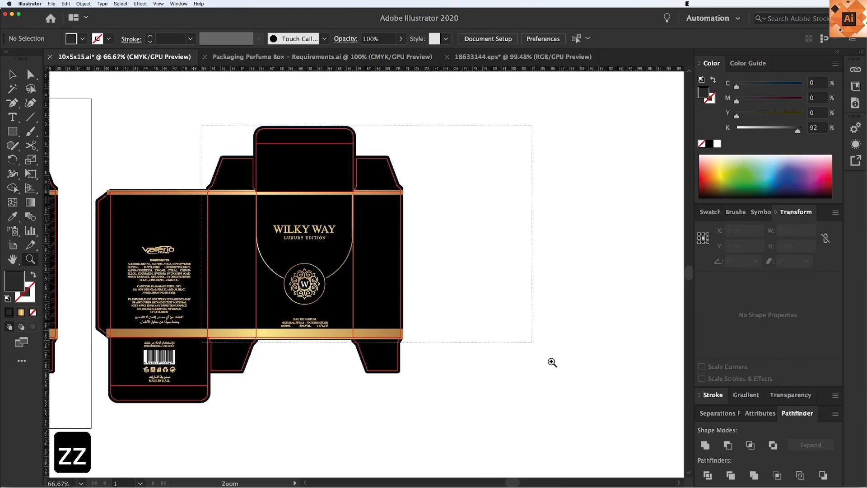
drag(552, 363, 573, 382)
key(v)
drag(262, 235, 490, 242)
key(space)
drag(449, 284, 212, 280)
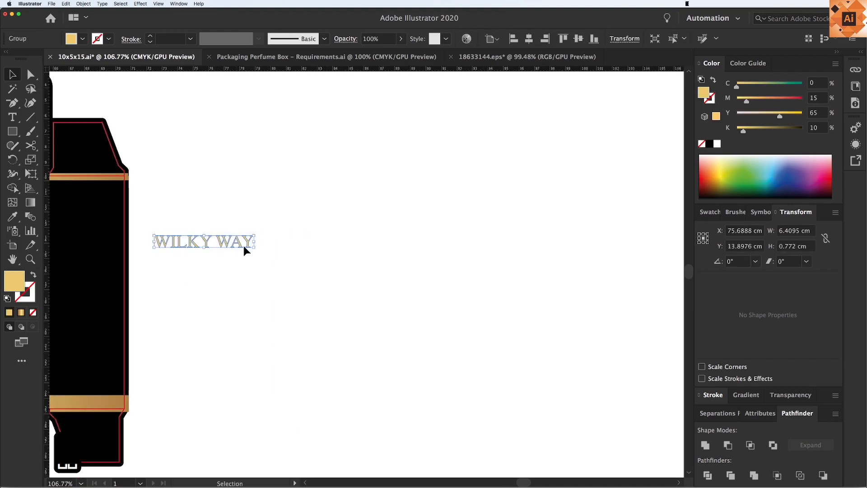
Duplicate the WILKY WAY lettering horizontally and repeat the copy to form an evenly spaced row of six
drag(240, 245, 356, 250)
key(super+minus)
key(super+minus)
key(super+d)
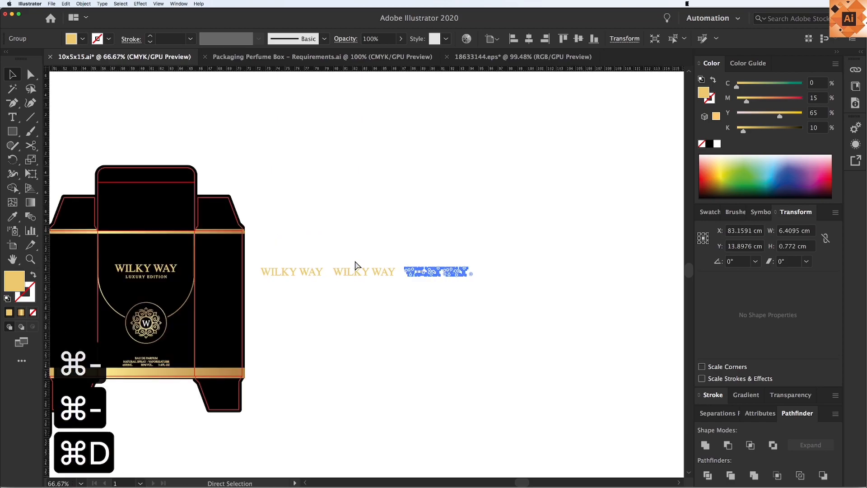
key(super+d)
key(super+d)
key(super+d)
Select the whole row of six WILKY WAY words and group it
key(v)
key(space)
drag(406, 278, 279, 262)
drag(179, 232, 558, 286)
key(super+g)
click(557, 288)
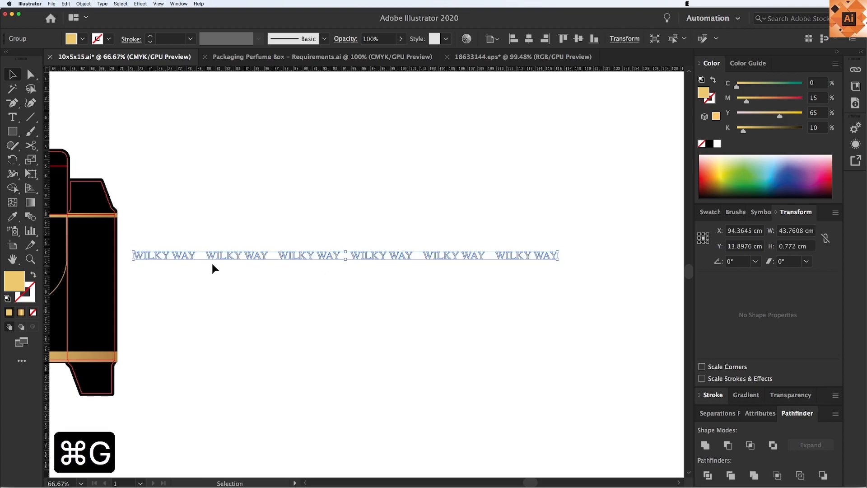
Duplicate the grouped lettering row just below itself, shifted sideways for a staggered layout
key(z)
drag(130, 214, 365, 405)
key(v)
drag(247, 164, 320, 194)
Duplicate the pair of staggered rows downward and repeat the copy until there are twelve rows
click(286, 112)
drag(286, 113, 323, 248)
key(super+minus)
key(super+minus)
key(super+d)
key(super+d)
key(super+d)
key(super+d)
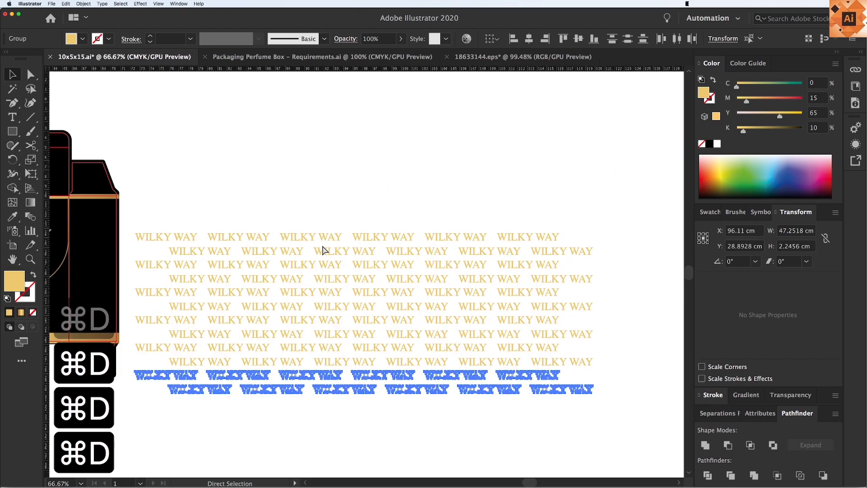
Extend the WILKY WAY pattern to eighteen rows with repeated copies and group all of them
key(super+minus)
key(super+minus)
key(super+d)
key(super+d)
key(super+d)
drag(289, 174, 465, 345)
key(super+g)
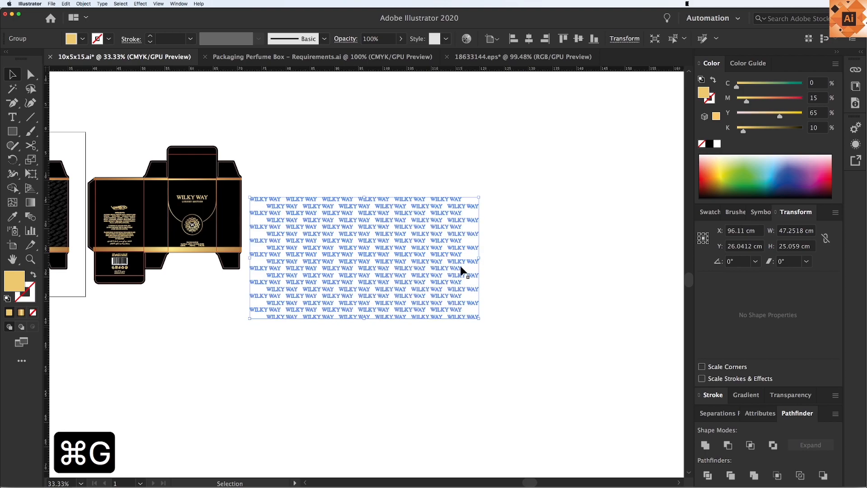
Scale the lettering pattern to about 29.1 by 15.4 cm and place it over the box's front and side panels
drag(480, 198, 461, 202)
click(445, 216)
drag(411, 241, 239, 207)
key(z)
drag(116, 163, 324, 279)
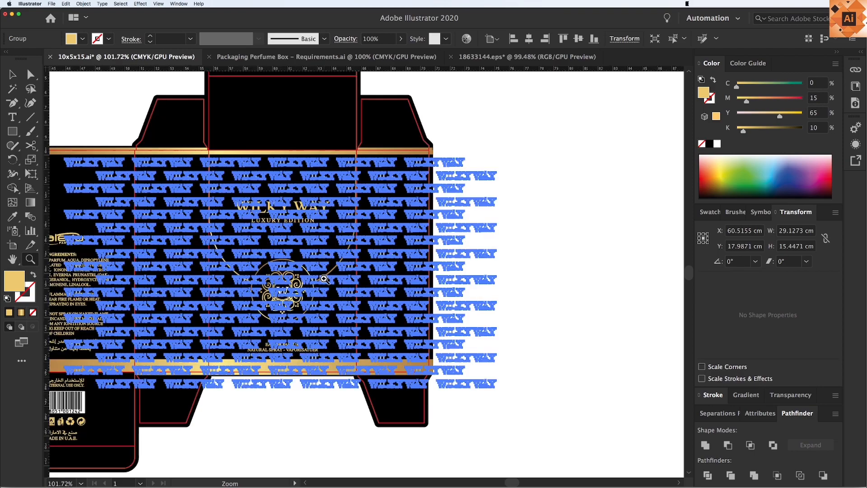
key(v)
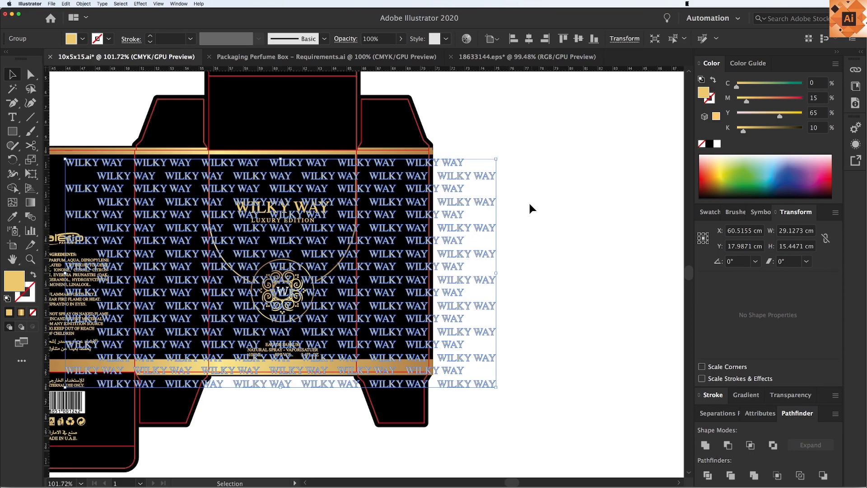
Rotate the lettering pattern about 18° so it rises to the right, and scale it to about 27.9 by 19.3 cm
scroll(530, 204, left, 5)
drag(574, 155, 522, 104)
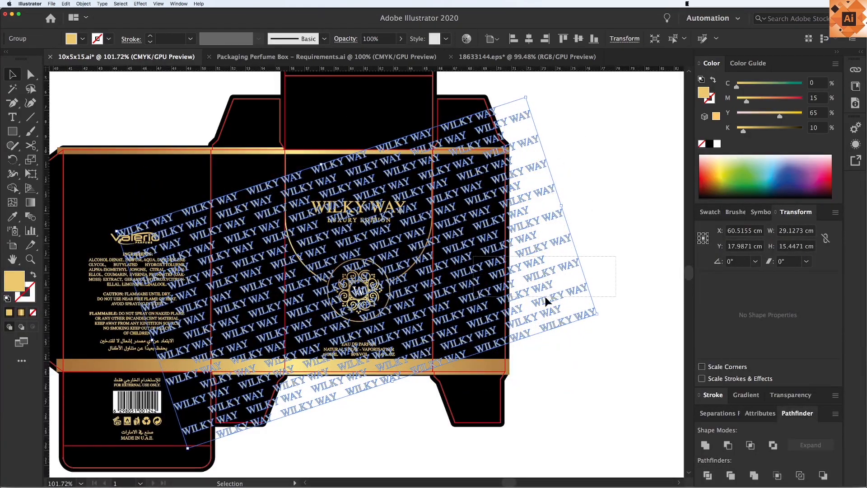
key(super+a)
drag(592, 470, 584, 392)
click(397, 281)
key(v)
drag(397, 281, 368, 284)
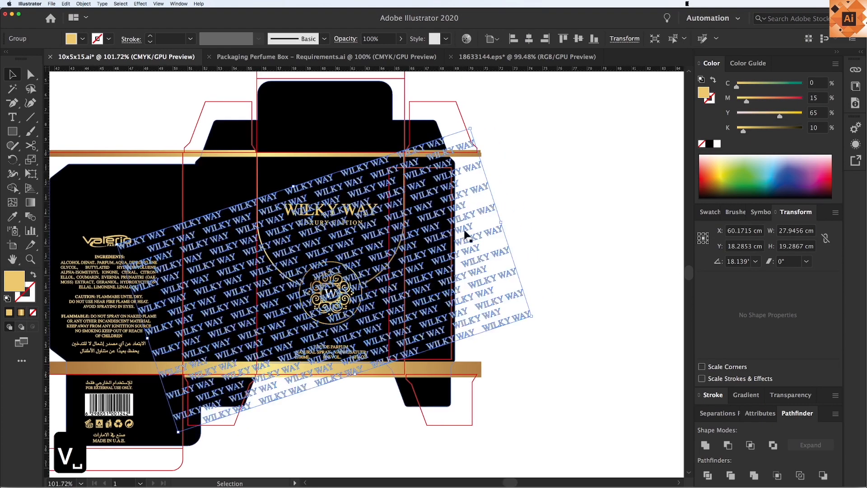
Apply a horizontal Flag warp with a 26% bend to the lettering pattern
click(556, 248)
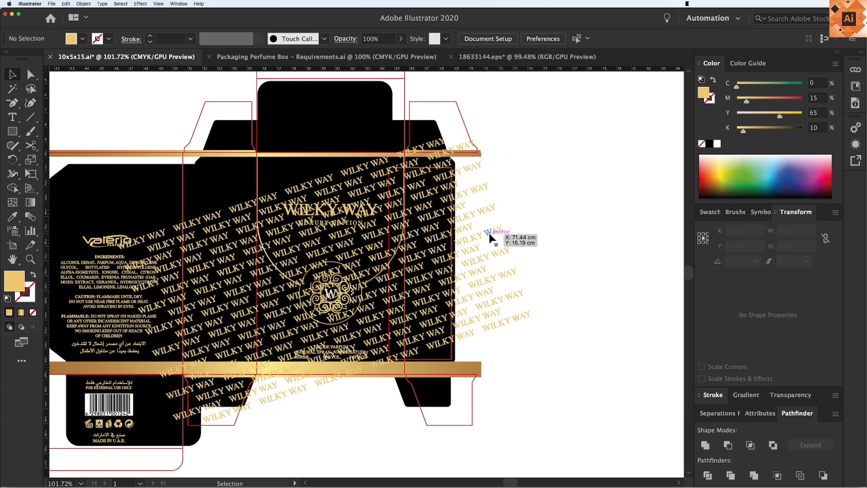
click(490, 232)
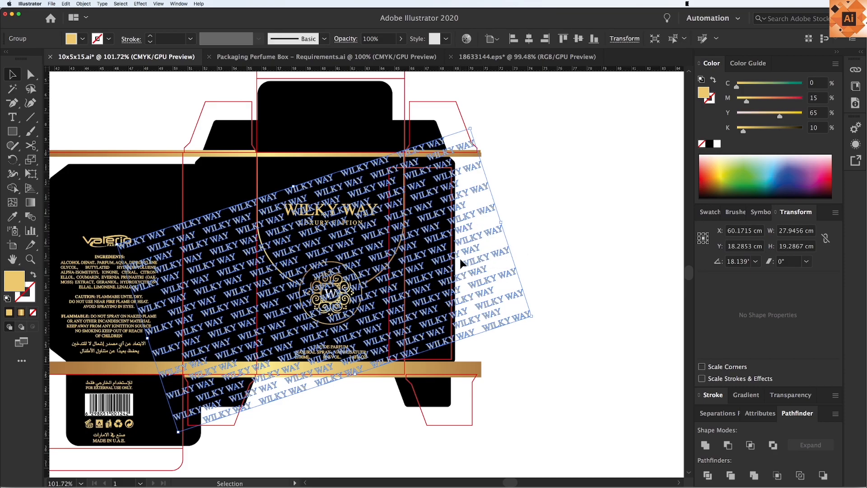
click(140, 4)
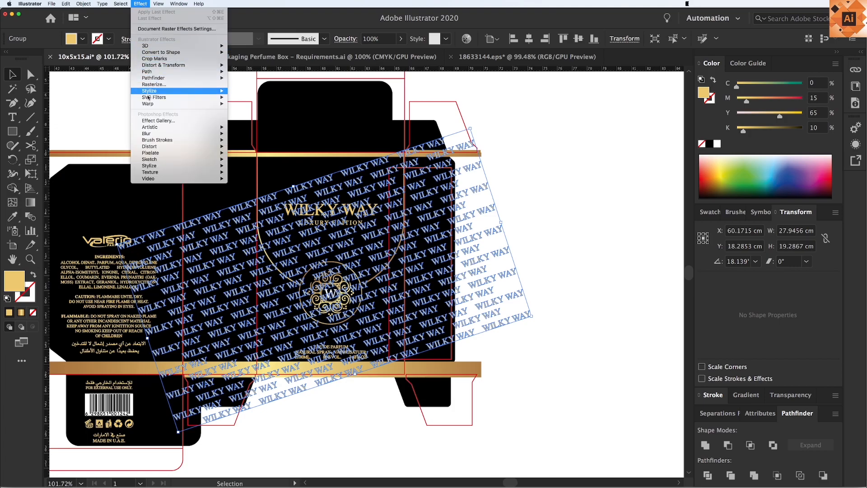
mouse_move(151, 106)
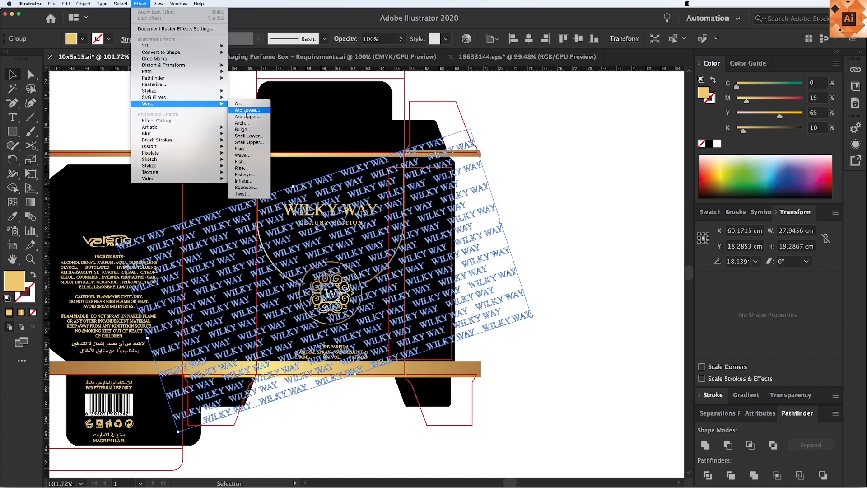
click(248, 149)
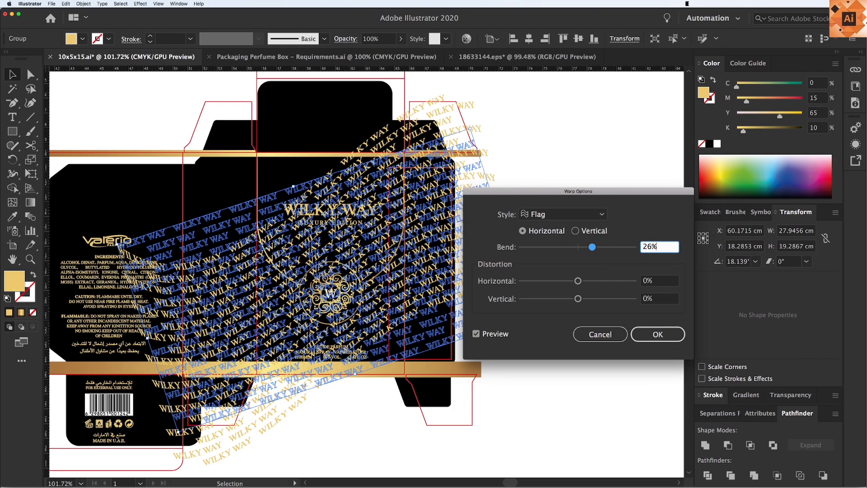
click(655, 334)
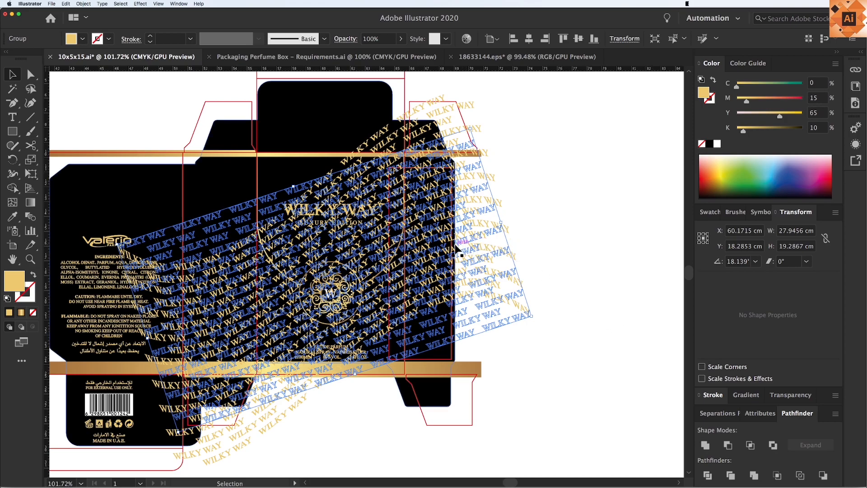
Expand the appearance of the warped lettering pattern and move it slightly down over the box
click(89, 4)
click(113, 86)
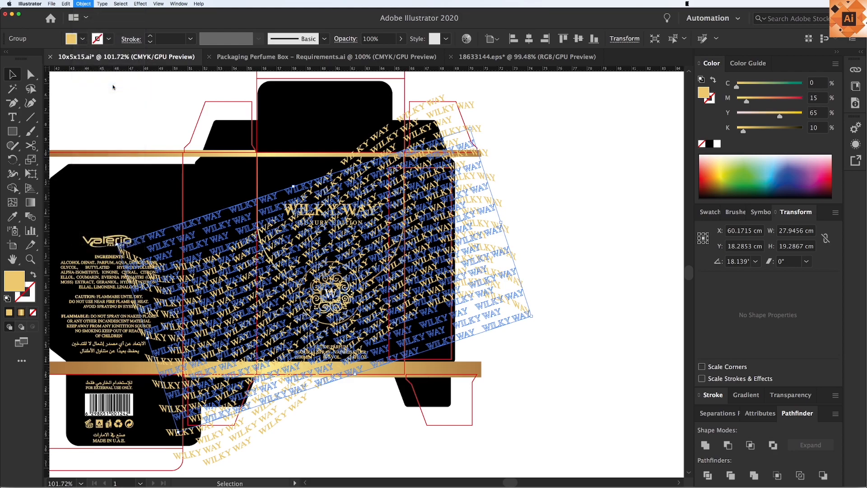
drag(497, 297, 501, 329)
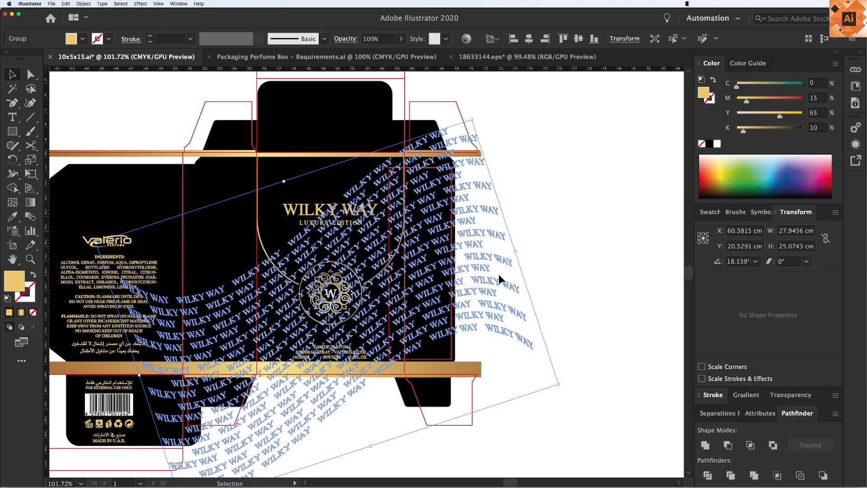
Hide the warped lettering pattern and examine the box layout beneath it
key(cmd+3)
key(z)
key(z)
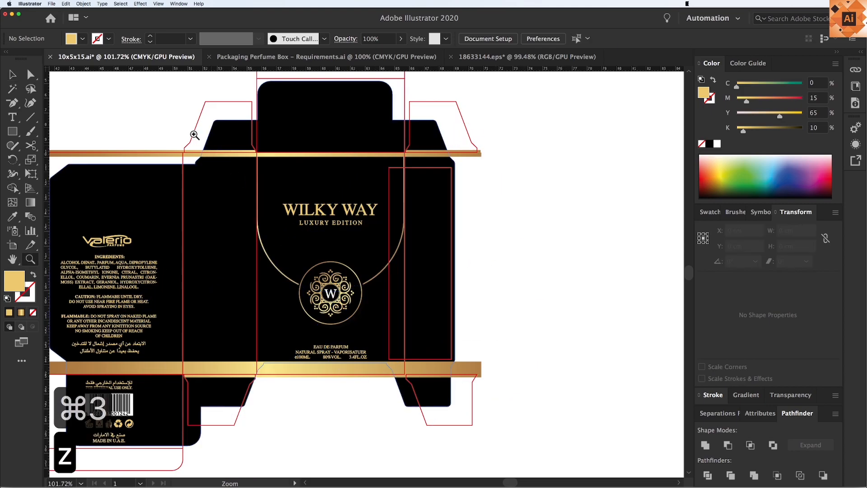
drag(453, 350, 566, 452)
key(super+minus)
key(super+minus)
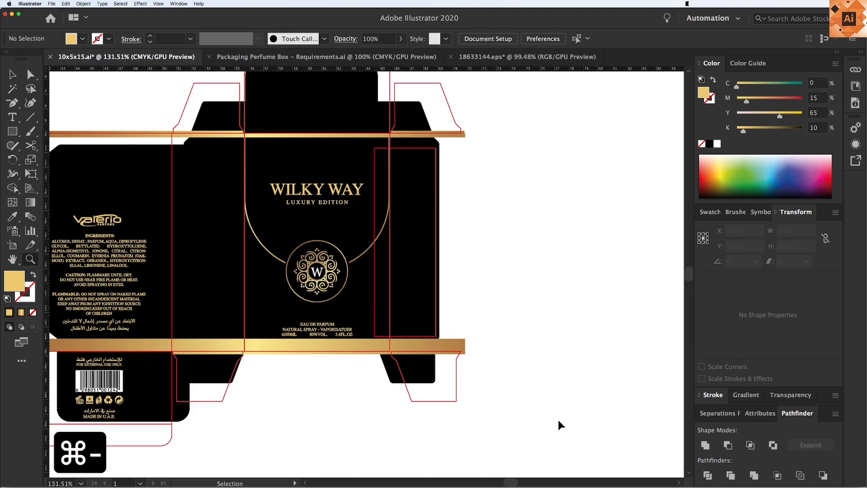
key(z)
key(z)
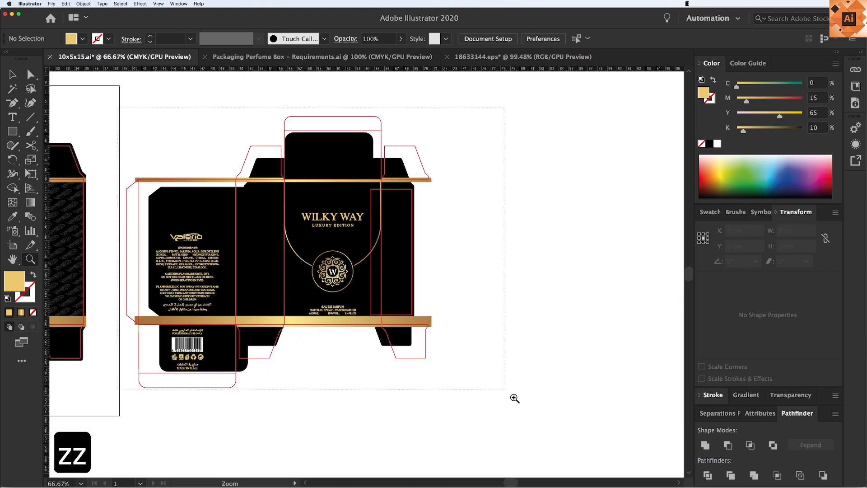
drag(509, 394, 534, 412)
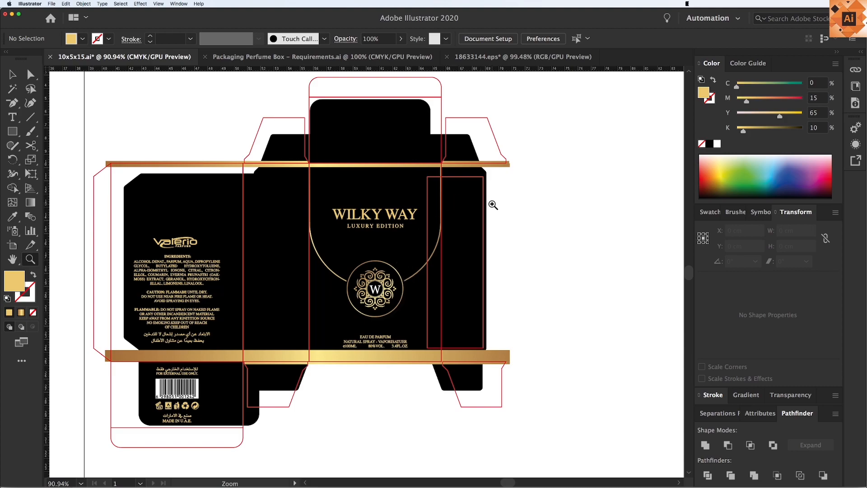
Undo the hiding of the warped lettering pattern
key(super+minus)
key(super+z)
key(super+z)
key(super+shift+z)
key(super+shift+z)
key(super+z)
key(super+z)
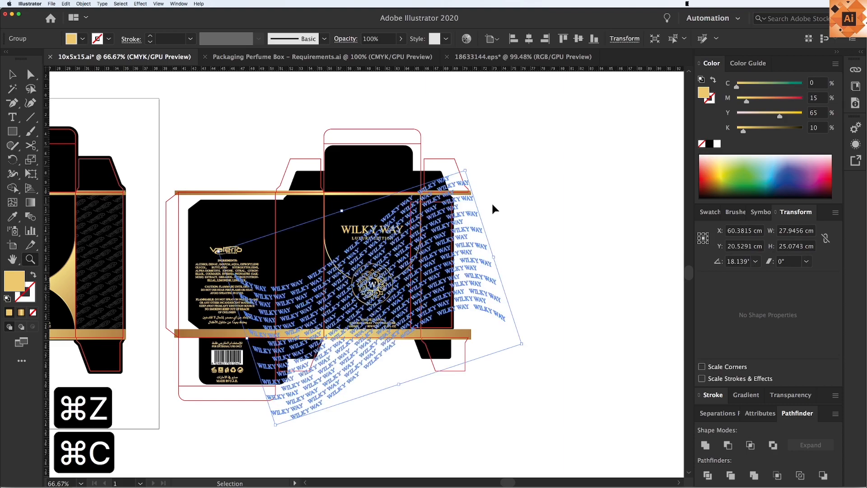
Undo the changes back to the full box artwork without the overlaid pattern and delete the flat lettering pattern beside it
key(super+z)
key(super+z)
key(super+z)
key(super+z)
key(super+z)
key(super+z)
key(super+z)
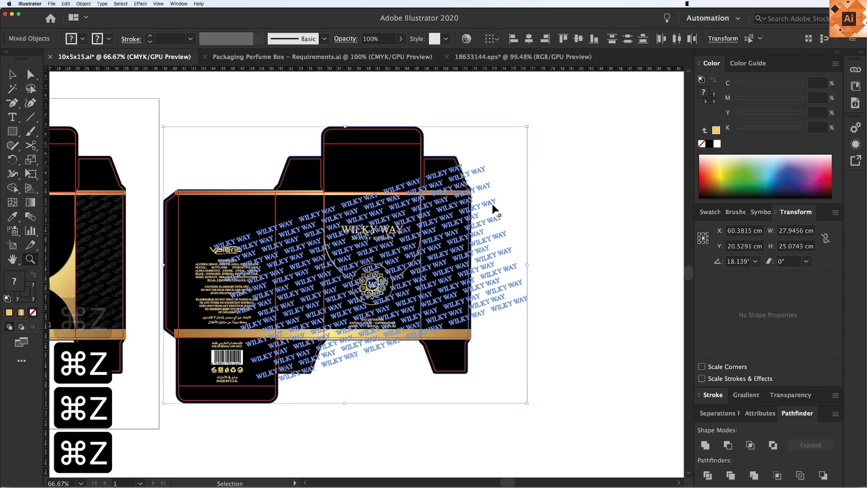
key(super+shift+z)
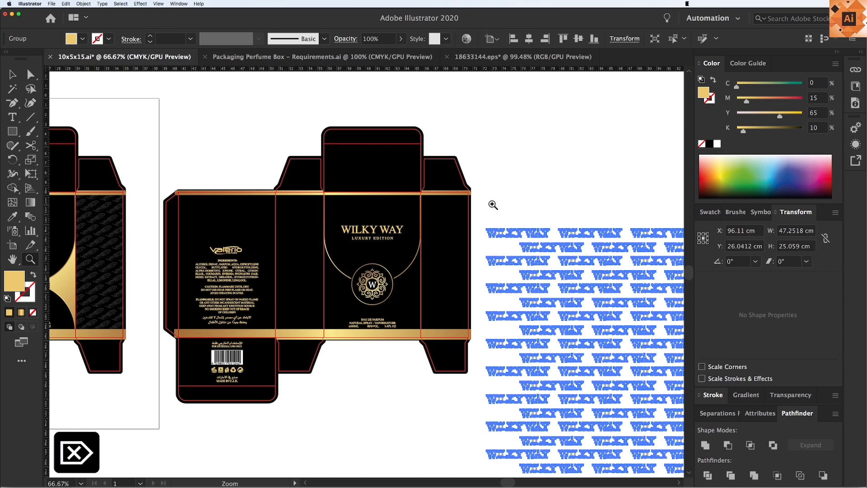
key(BackSpace)
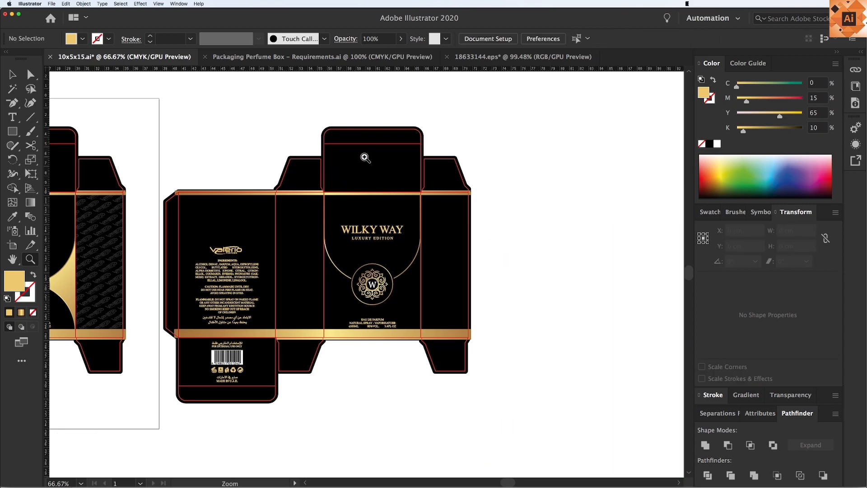
Paste the warped WILKY WAY pattern and move it down over the lower front and side panels of the box
key(v)
key(z)
key(z)
drag(161, 116, 564, 426)
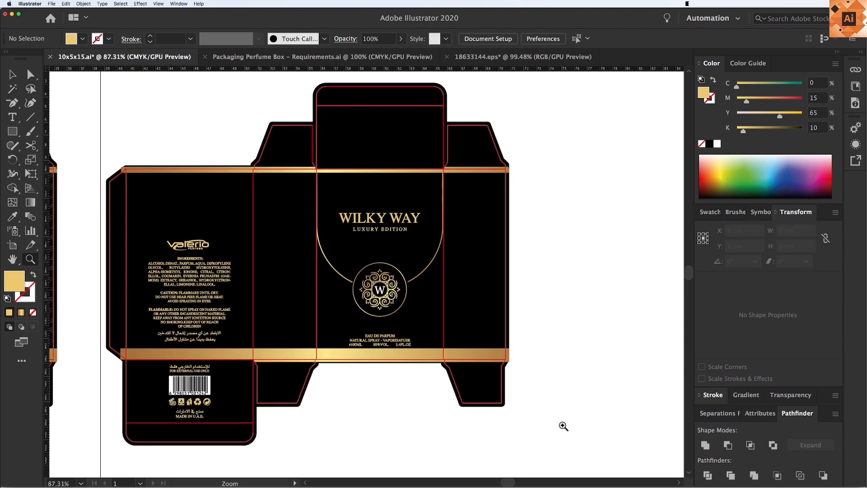
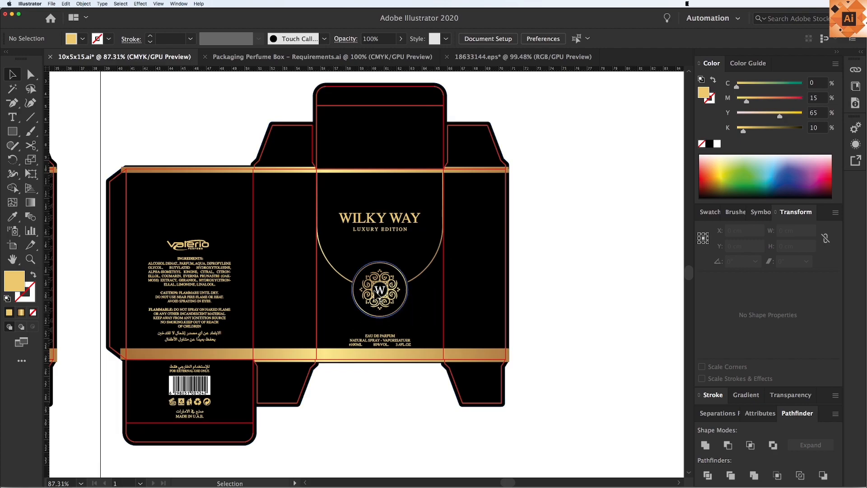
key(super+v)
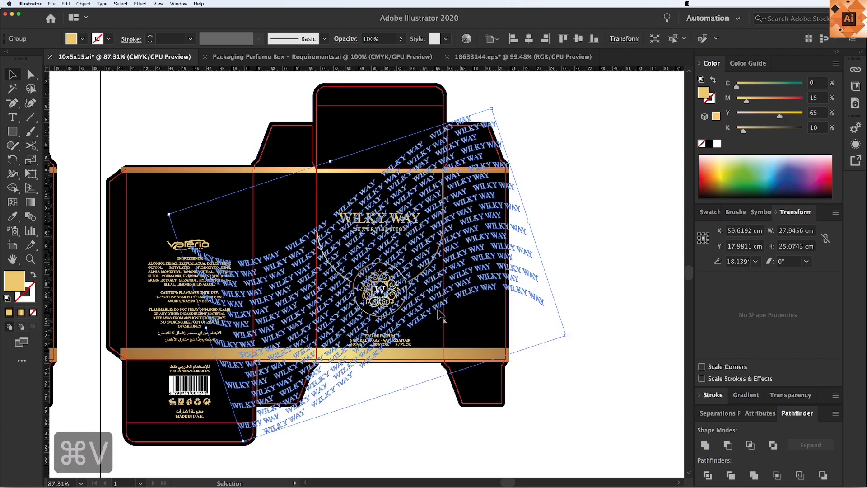
drag(459, 294, 436, 386)
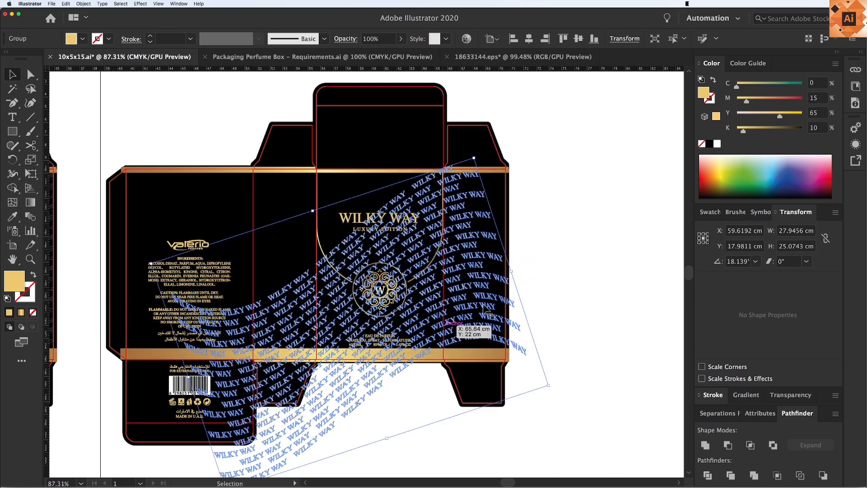
click(556, 341)
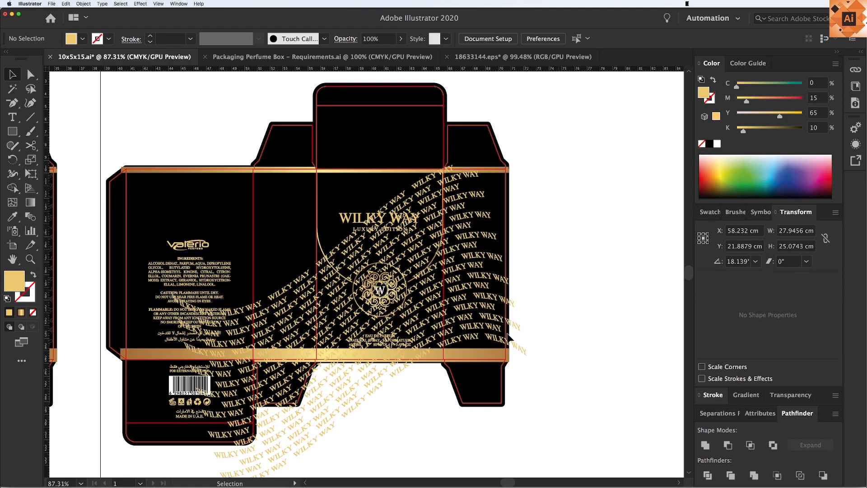
Send the warped lettering pattern to the back, behind all of the box artwork
click(434, 294)
right_click(430, 295)
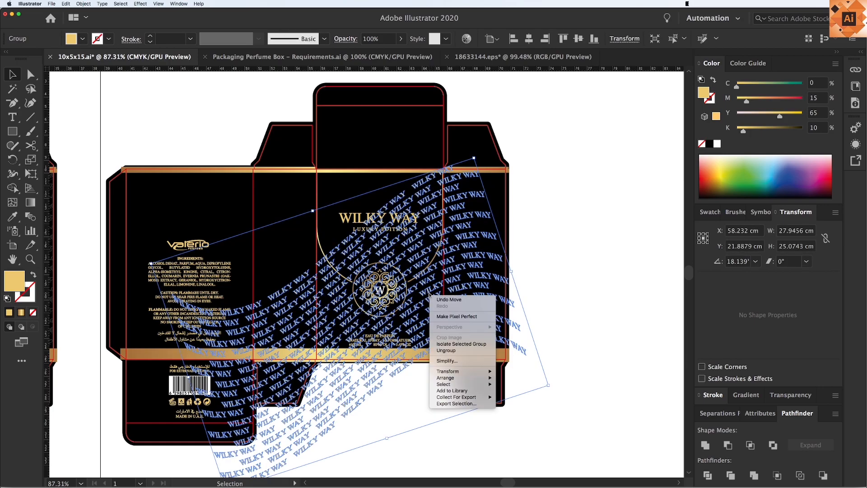
mouse_move(447, 379)
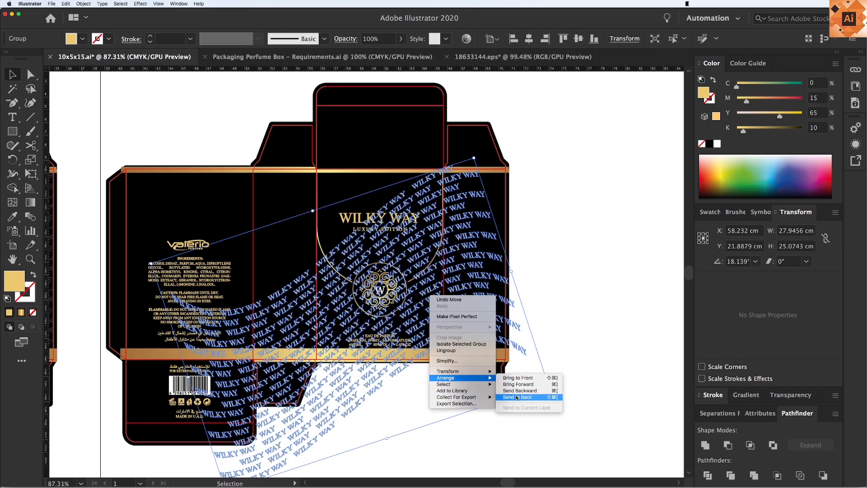
click(518, 397)
click(577, 358)
Draw a rectangle about 10.03 × 10.85 cm over the lower front panel, fill it white and hide it
key(z)
key(z)
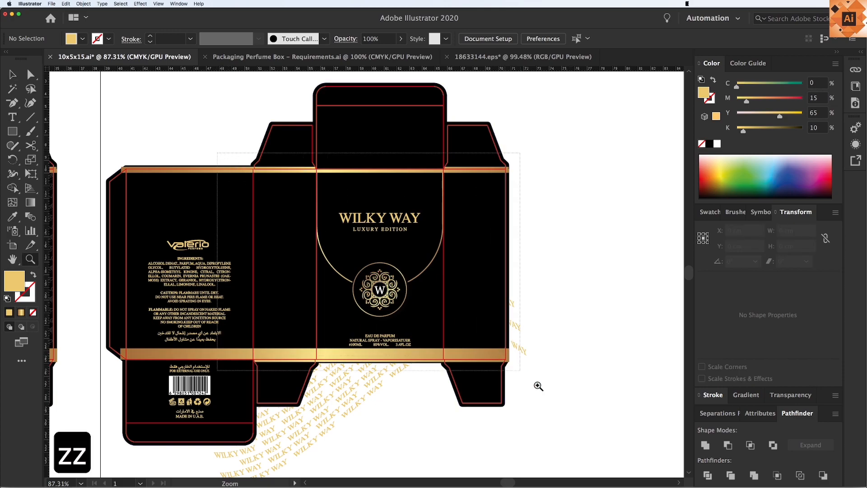
drag(531, 382, 580, 417)
key(v)
key(v)
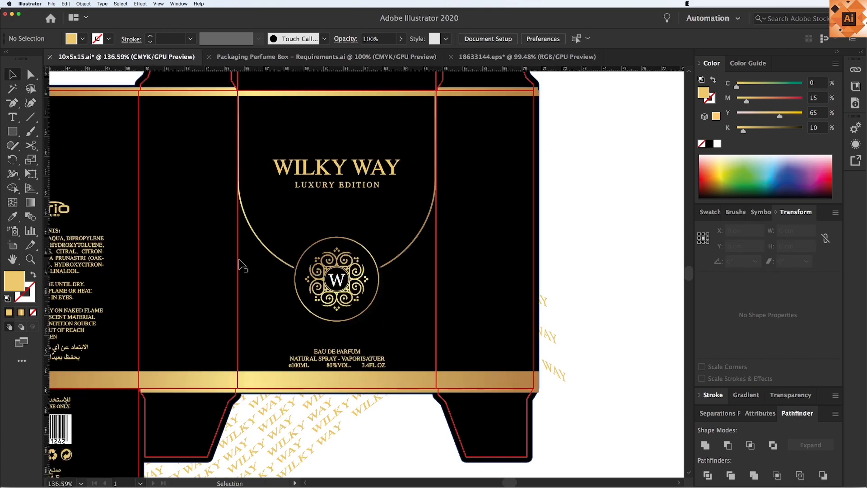
click(409, 296)
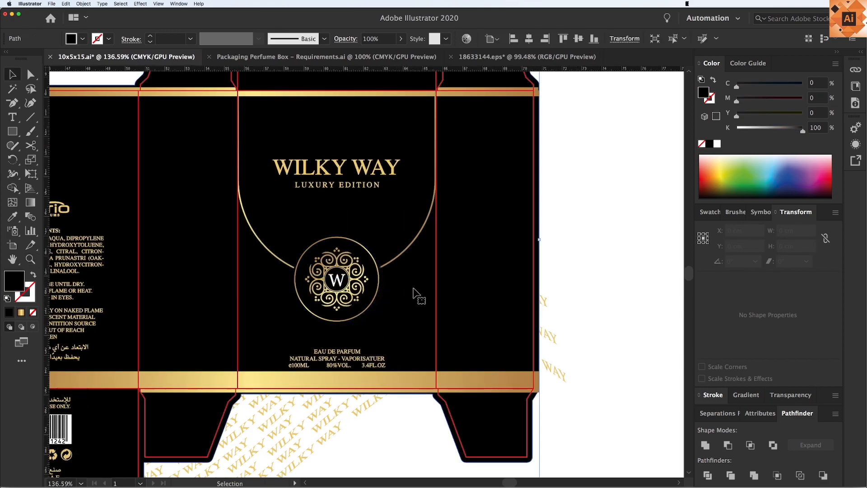
click(600, 303)
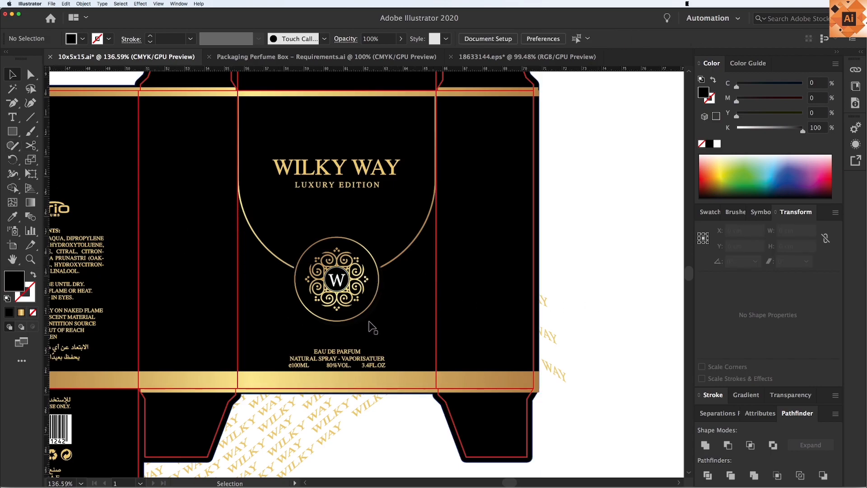
click(13, 132)
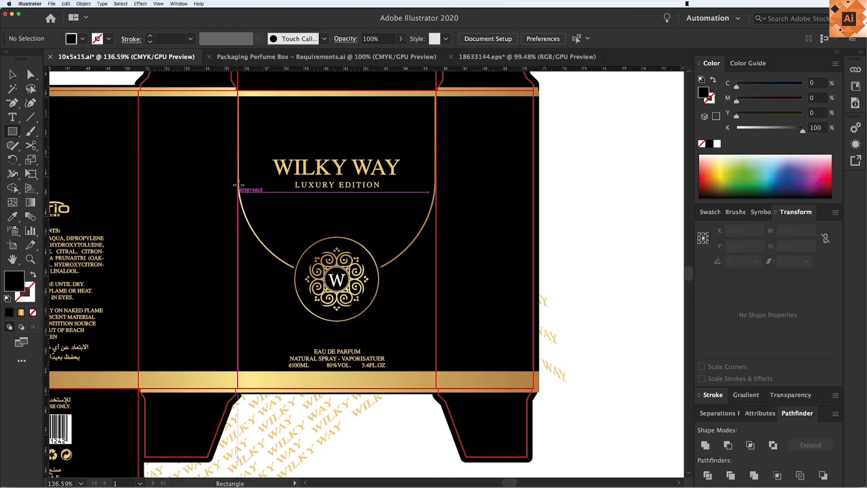
drag(237, 175, 436, 389)
key(v)
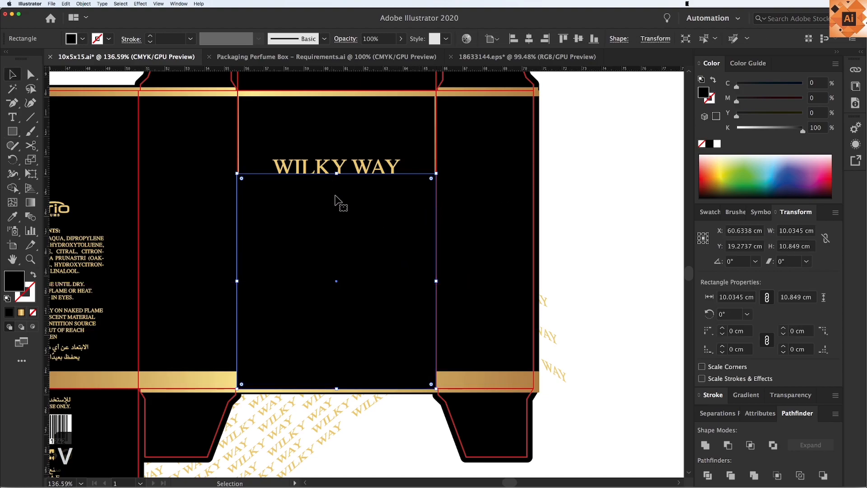
click(717, 144)
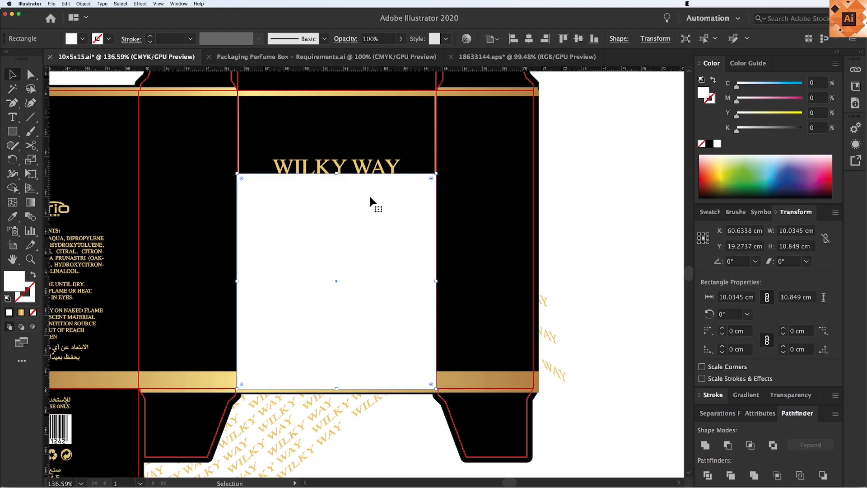
key(super+3)
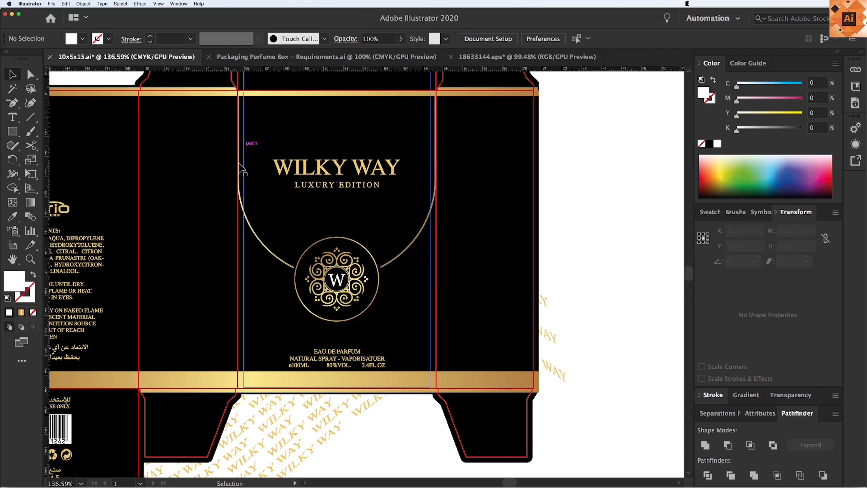
Draw a white circle about 9.83 cm in diameter, fitted to the curved gold line on the front panel
scroll(452, 253, up, 1)
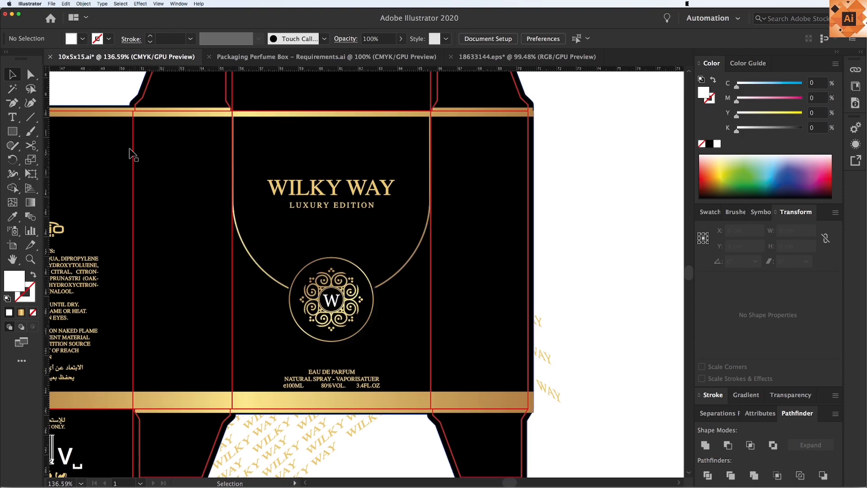
click(12, 131)
click(63, 160)
drag(283, 116, 471, 293)
key(v)
drag(432, 219, 373, 214)
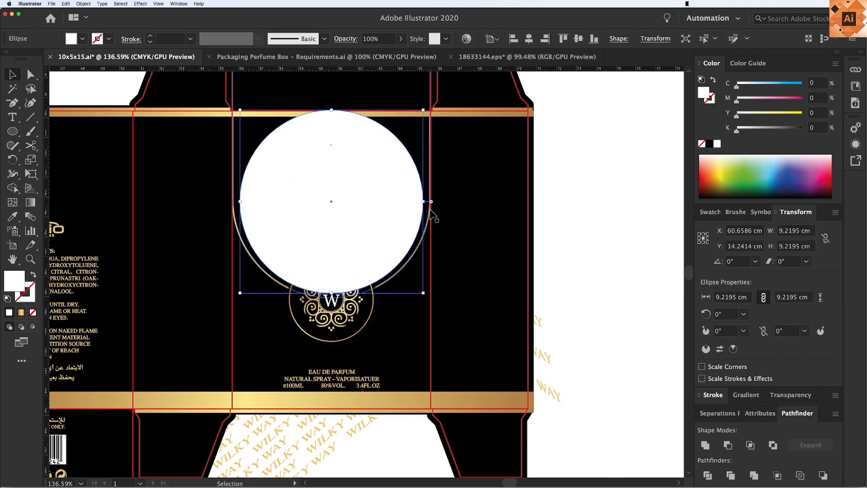
mouse_move(423, 109)
mouse_down()
mouse_move(433, 104)
mouse_move(429, 114)
mouse_up()
mouse_move(348, 206)
mouse_down()
mouse_move(348, 199)
mouse_move(348, 212)
mouse_up()
drag(429, 296, 430, 297)
click(575, 303)
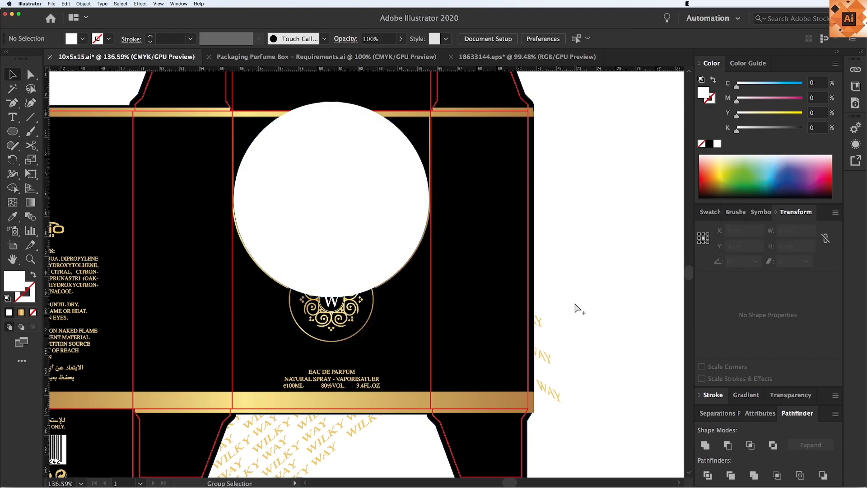
Show the hidden rectangle, bring the circle to the front and subtract it from the rectangle with Minus Front
key(alt+super+3)
click(574, 302)
click(384, 147)
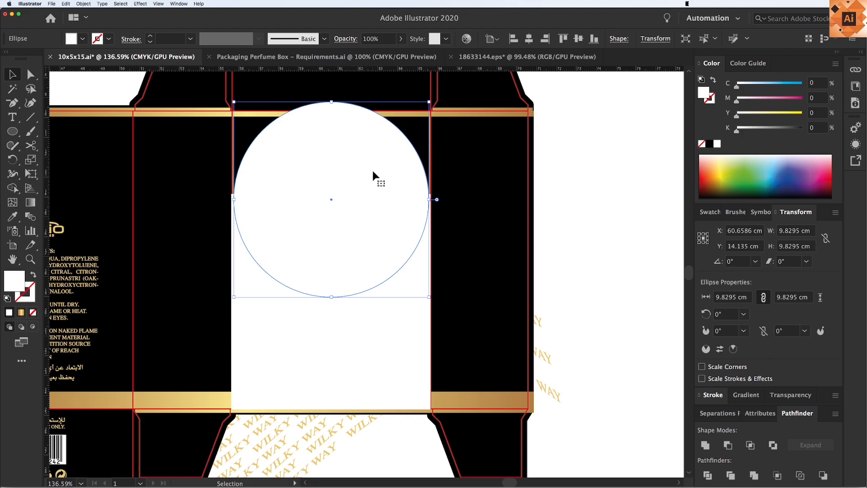
key(shift+super+])
shift+click(389, 307)
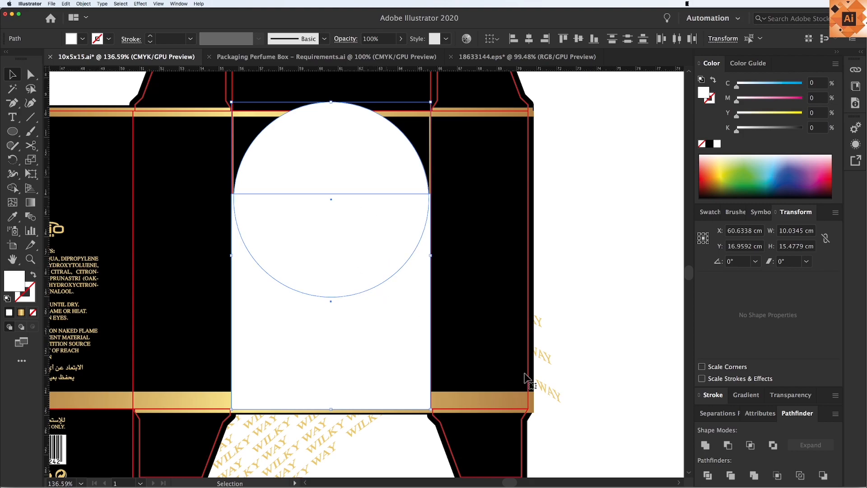
click(729, 449)
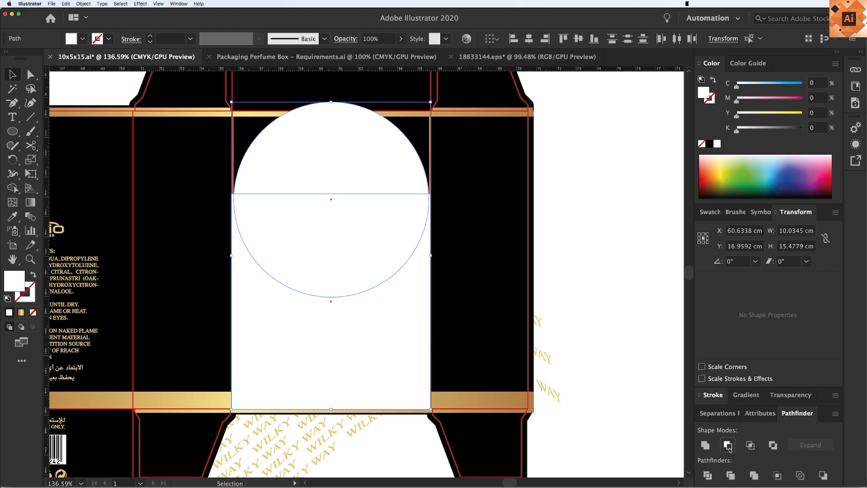
click(591, 300)
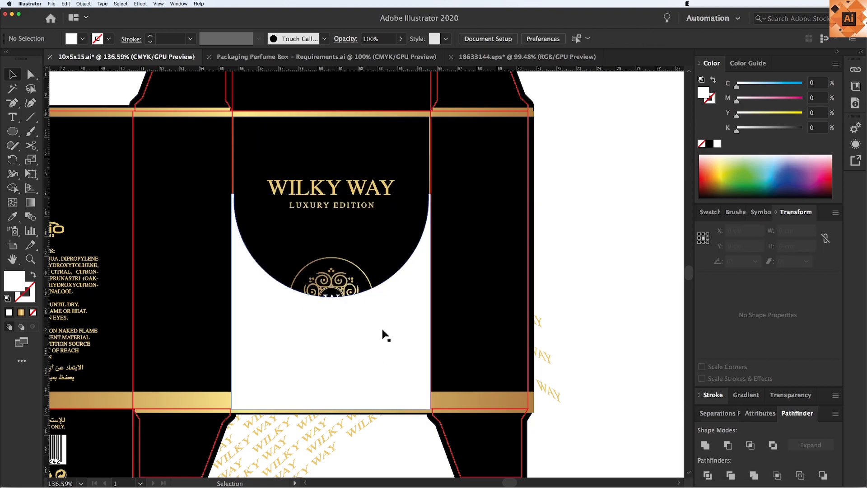
drag(382, 330, 229, 349)
key(super+z)
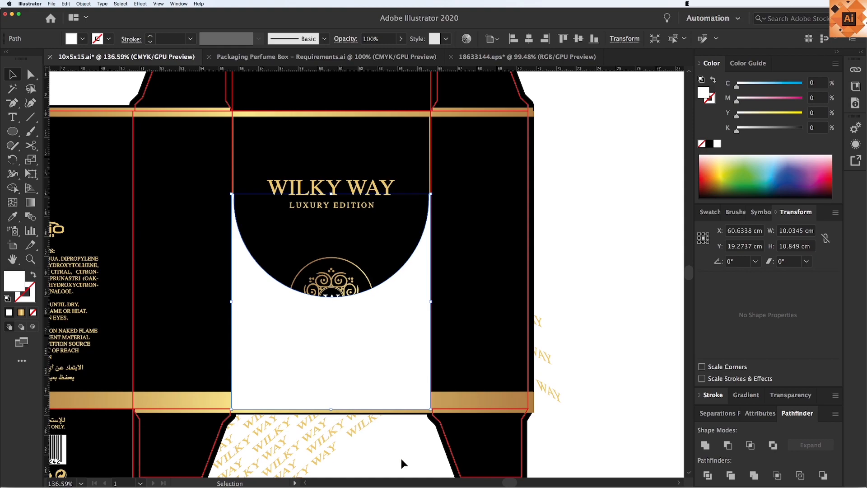
Crop the warped lettering pattern to the curved white shape on the lower front panel using the Pathfinder Crop operation
scroll(402, 452, down, 3)
click(394, 406)
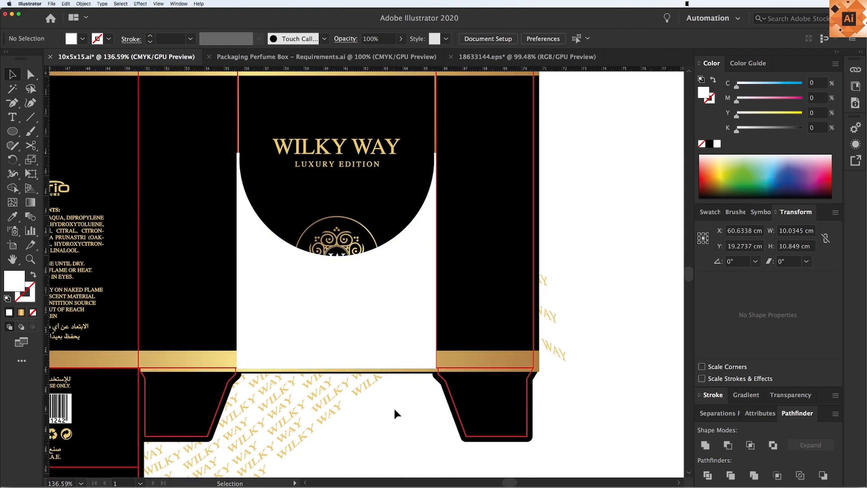
click(379, 279)
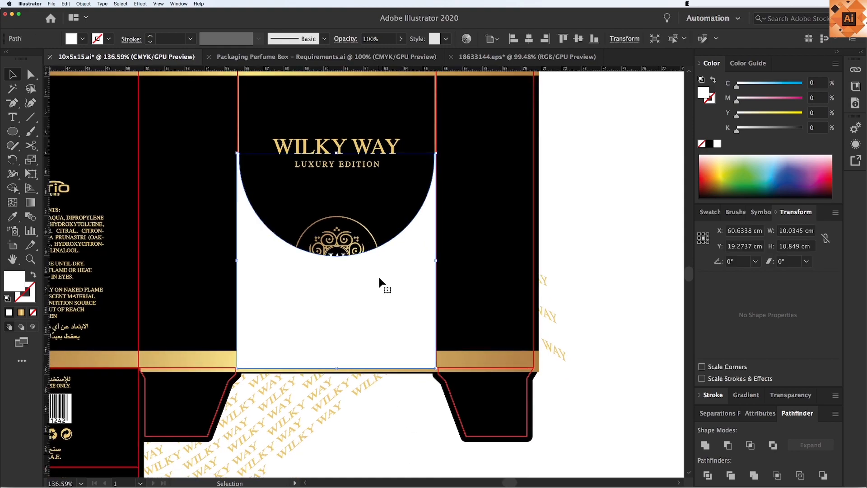
shift+click(356, 393)
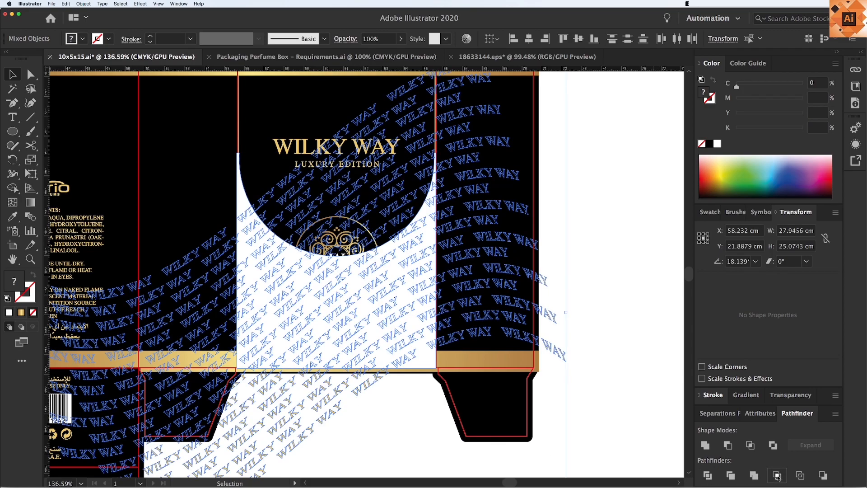
click(777, 475)
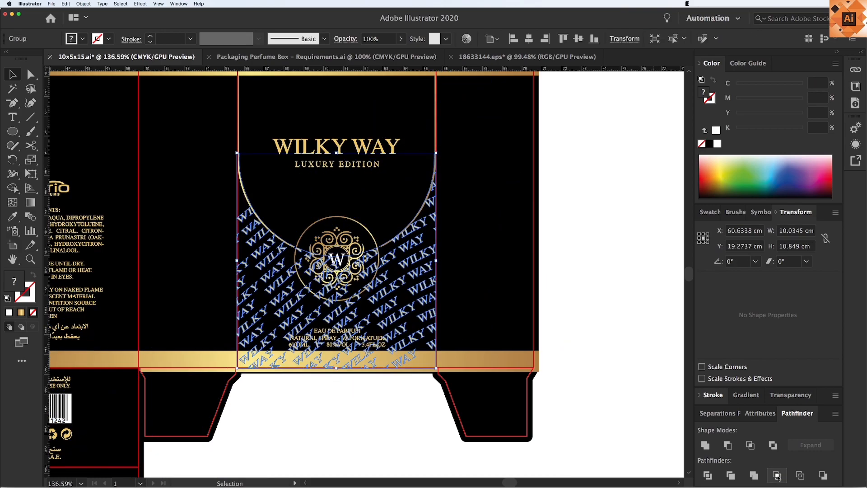
Isolate the cropped pattern group, hide all of its gold letters and delete the leftover unfilled shapes
double_click(422, 291)
click(422, 290)
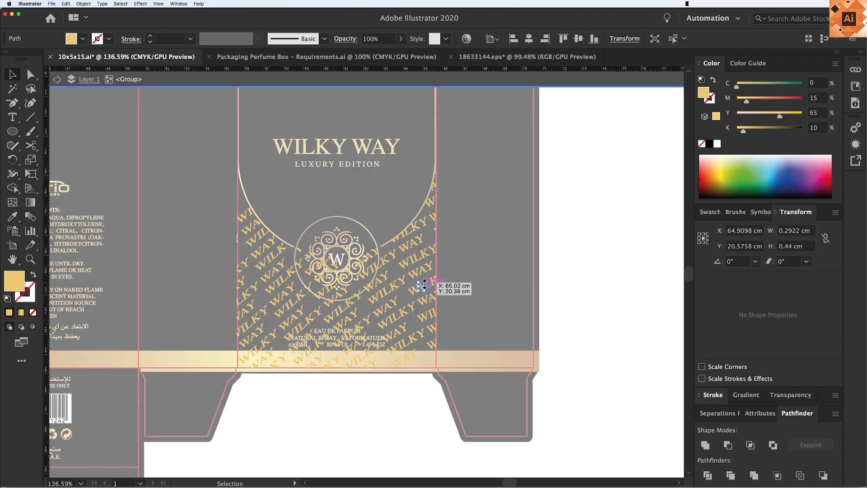
drag(432, 271, 441, 264)
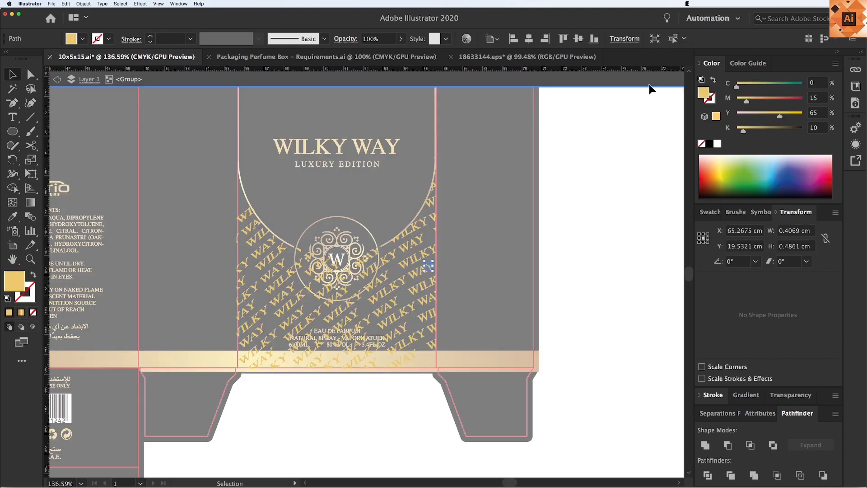
click(673, 40)
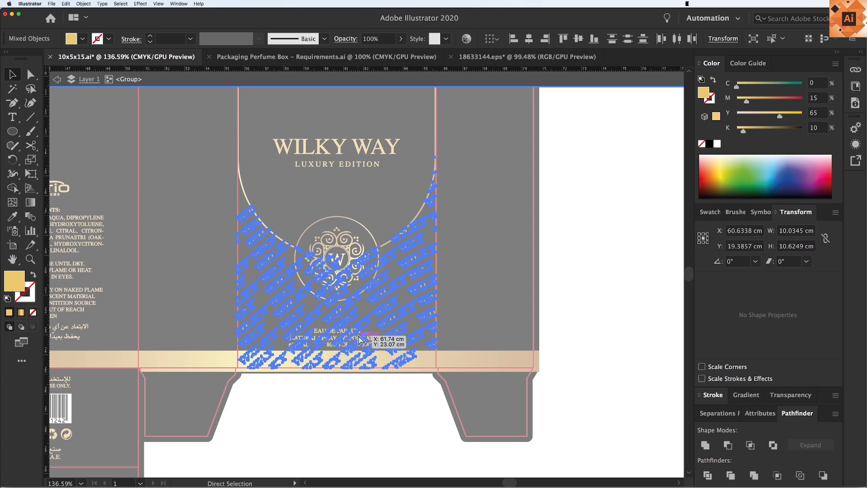
key(super+3)
key(super+alt+3)
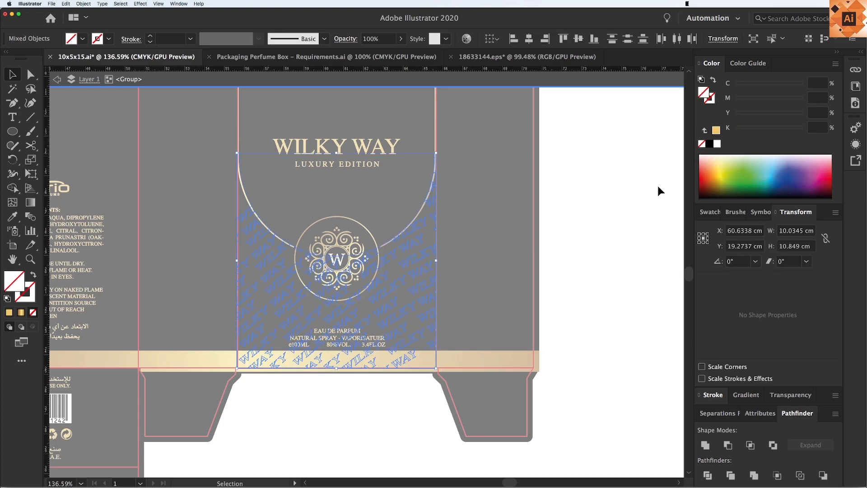
key(BackSpace)
double_click(588, 297)
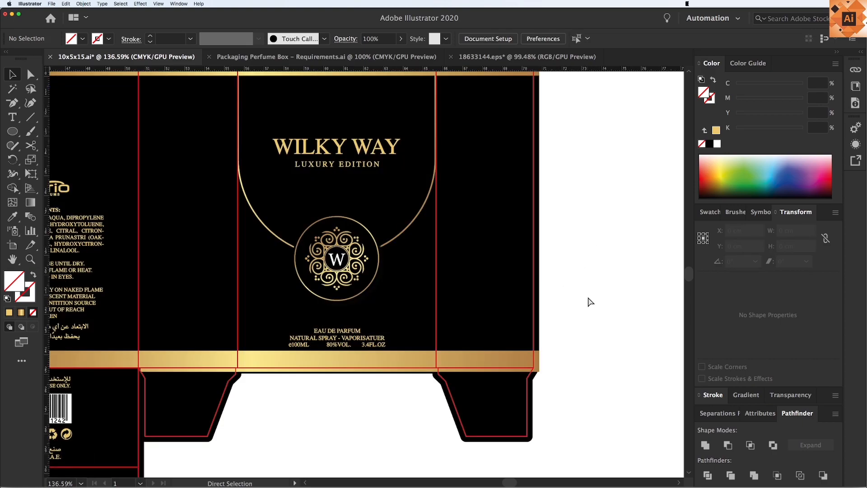
Show all hidden gold pattern letters on the lower front panel and group them
key(alt+super+3)
key(super+g)
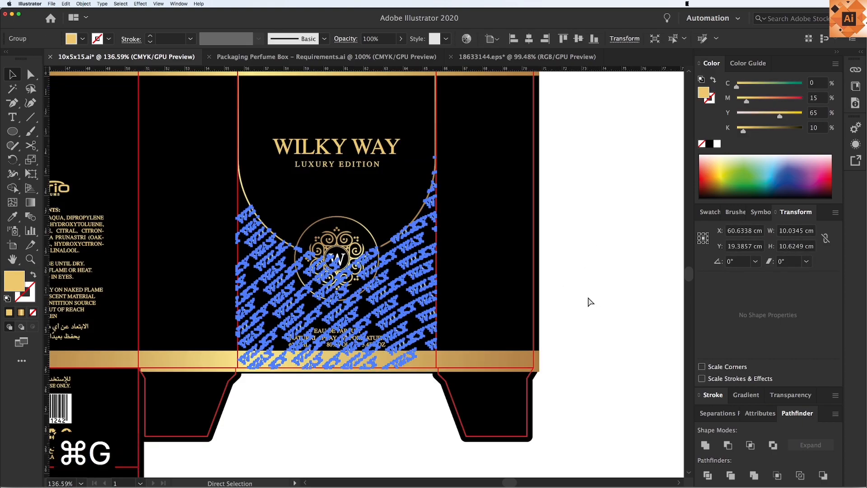
click(588, 297)
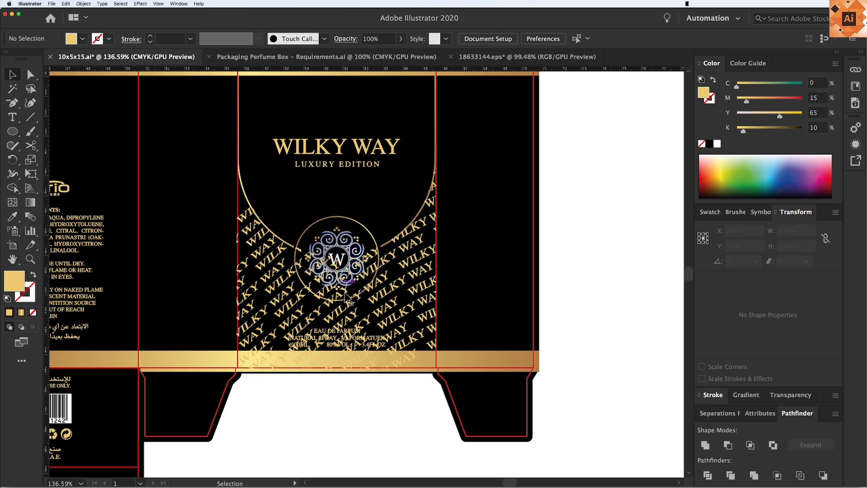
Send the WILKY WAY pattern to the back, and send the black box background behind it
click(394, 293)
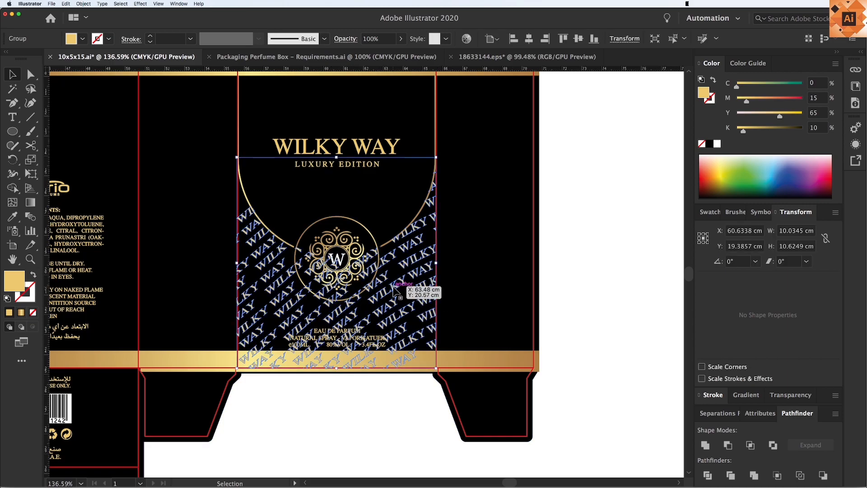
key(shift+super+bracketleft)
click(592, 291)
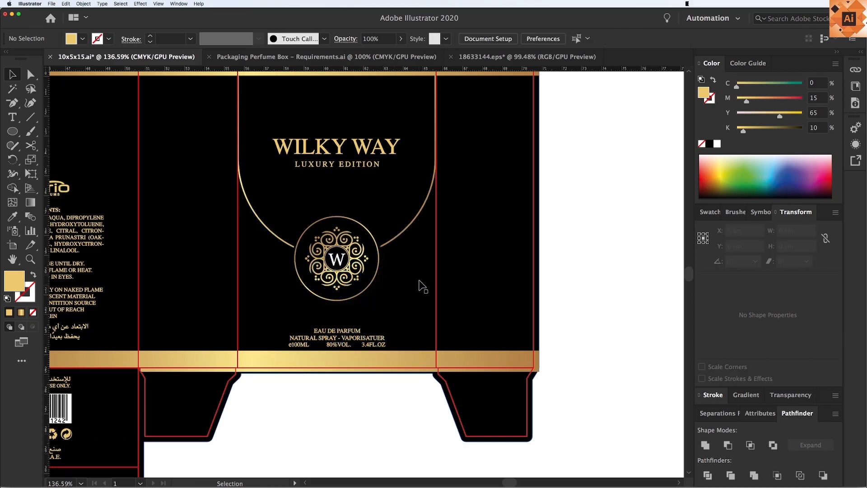
click(415, 299)
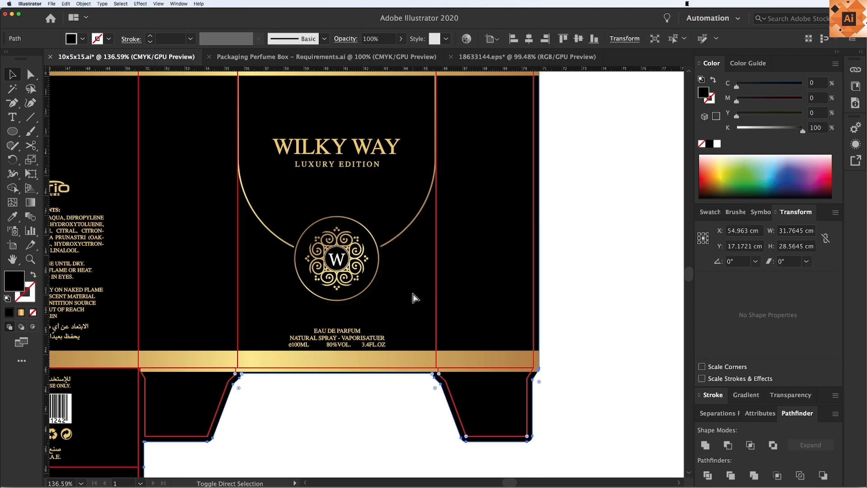
key(shift+super+bracketleft)
click(635, 295)
key(v)
scroll(409, 322, left, 3)
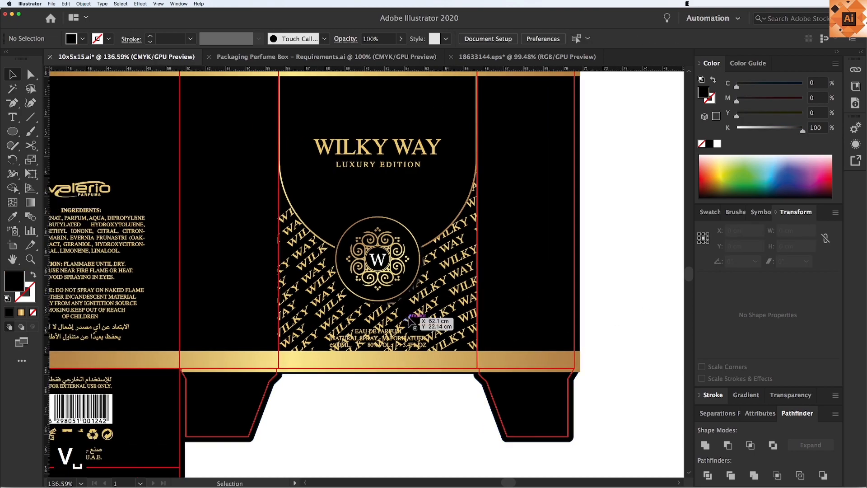
Recolour the WILKY WAY pattern with the K 92 dark grey sampled from the side pattern of the first box
click(445, 296)
drag(218, 341, 420, 325)
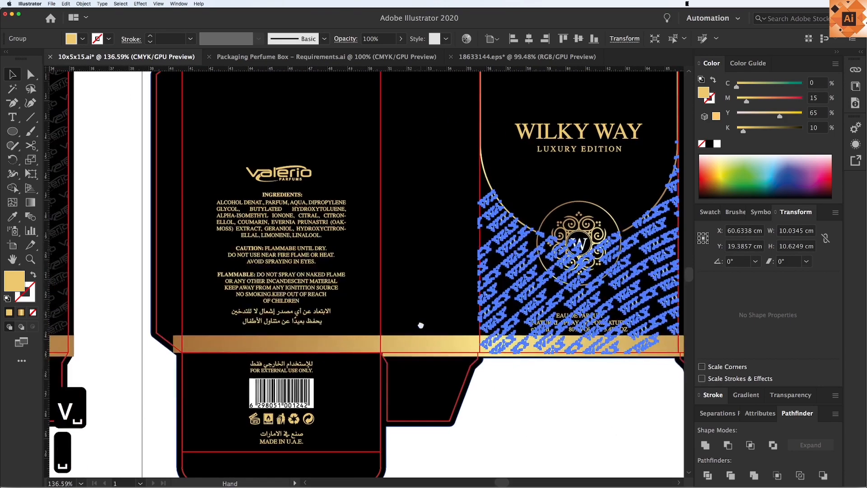
key(super+1)
scroll(135, 261, left, 2)
key(i)
click(138, 251)
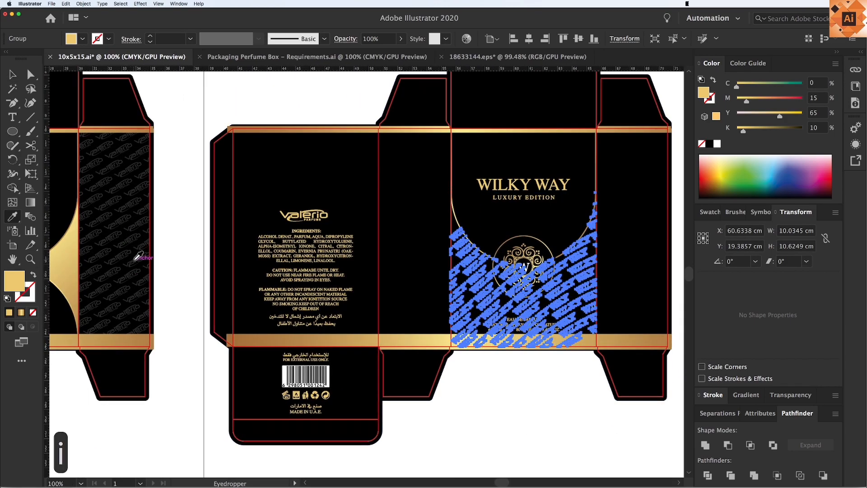
click(136, 261)
key(v)
key(v)
click(472, 381)
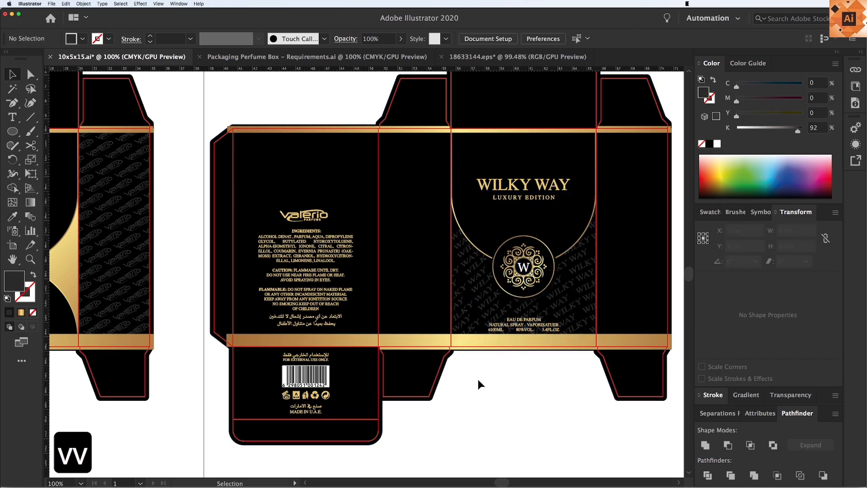
Examine the recoloured lettering pattern on the front panel up close and across the whole second box
key(z)
key(z)
click(499, 360)
key(v)
scroll(497, 343, up, 2)
scroll(496, 335, left, 3)
key(super+minus)
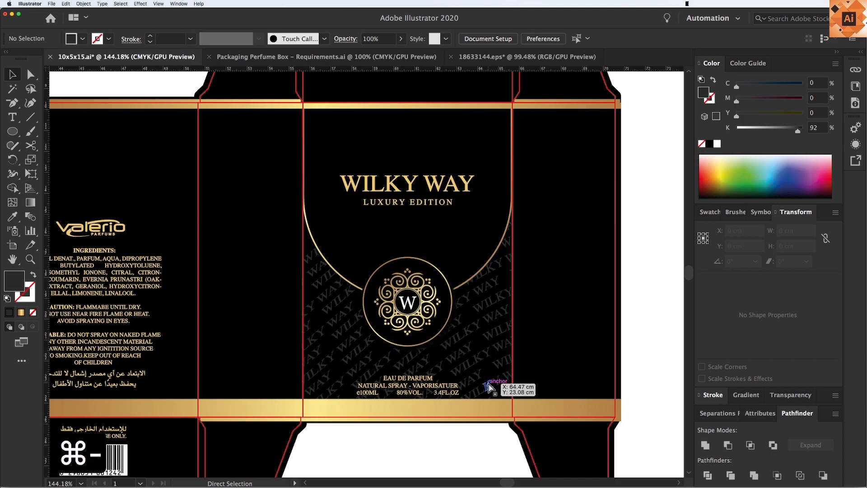
drag(332, 311, 351, 281)
key(v)
scroll(429, 412, right, 2)
key(v)
scroll(451, 375, right, 2)
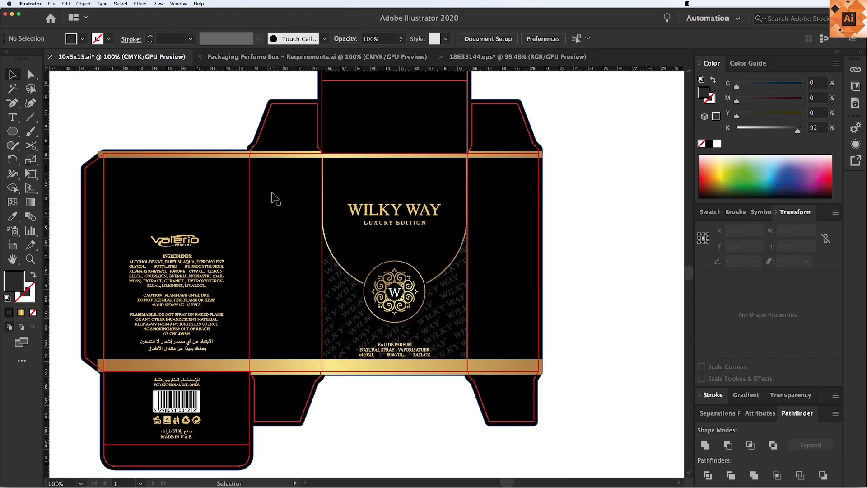
Delete the gold gradient bands along the upper and lower edges of the second box
drag(299, 157, 262, 128)
key(super+z)
key(Delete)
click(490, 368)
key(Delete)
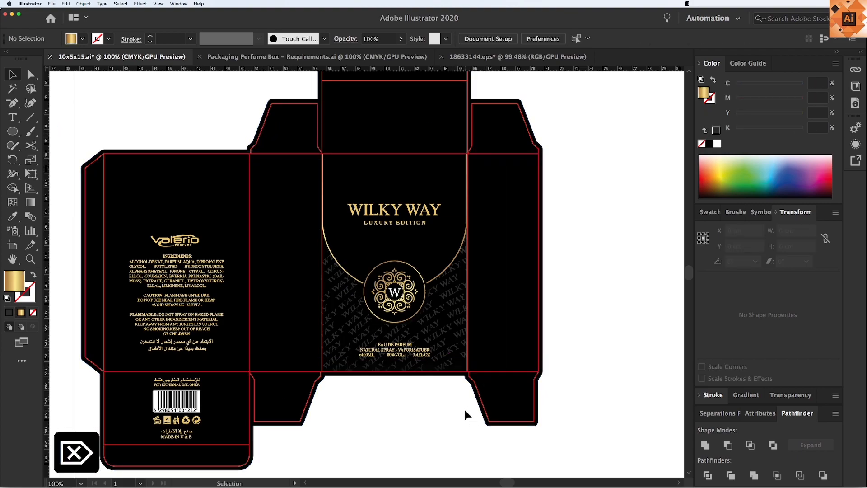
click(448, 365)
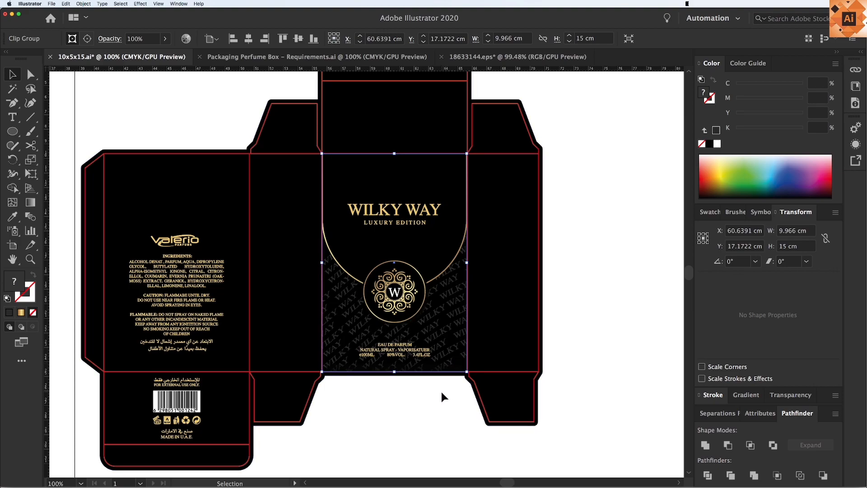
click(442, 392)
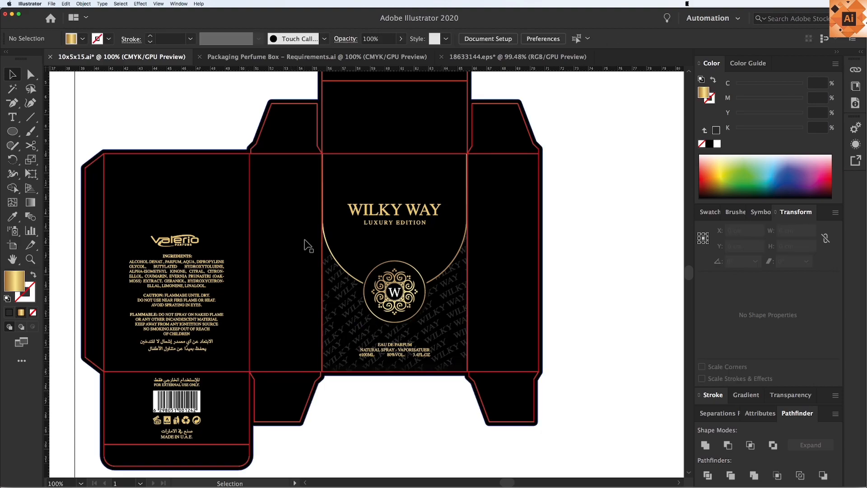
Draw a rectangle of about 4.99 × 15 cm covering the side panel between back and front, filled with the lettering's flat gold
key(m)
drag(249, 153, 322, 372)
key(v)
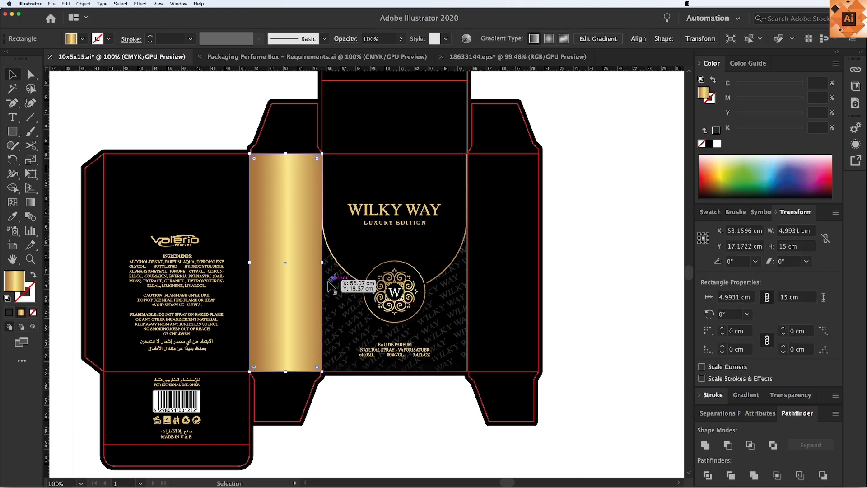
key(i)
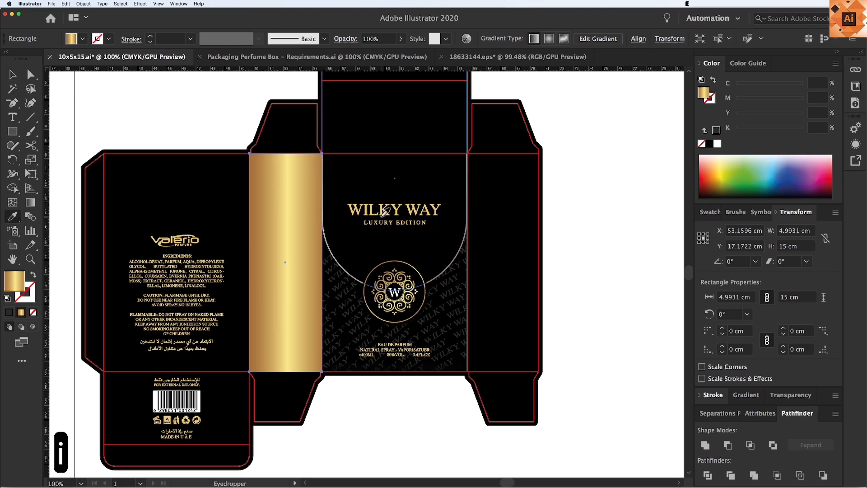
click(380, 221)
key(v)
click(368, 401)
Copy the gold rectangle onto the opposite side panel and bring all the red die lines to the front
drag(287, 315, 501, 315)
click(533, 124)
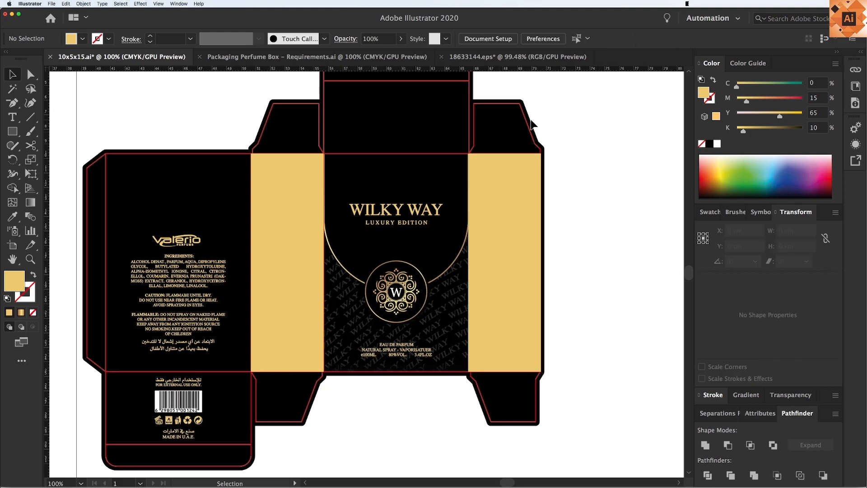
click(537, 144)
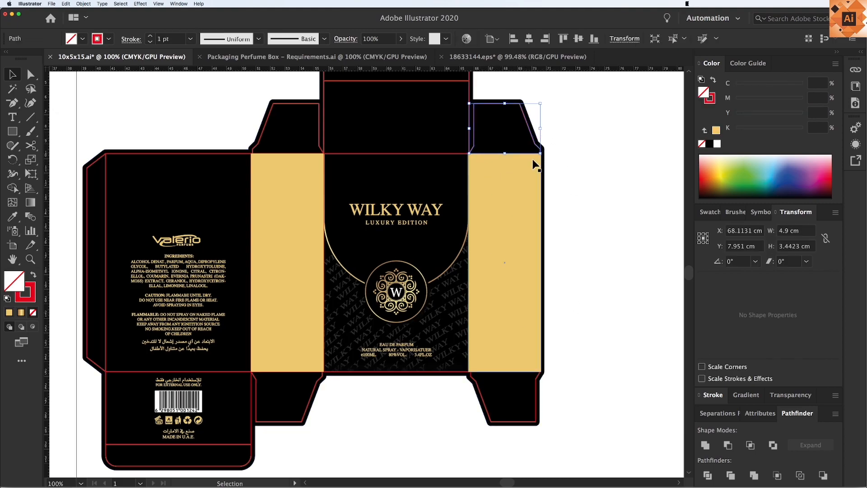
click(673, 39)
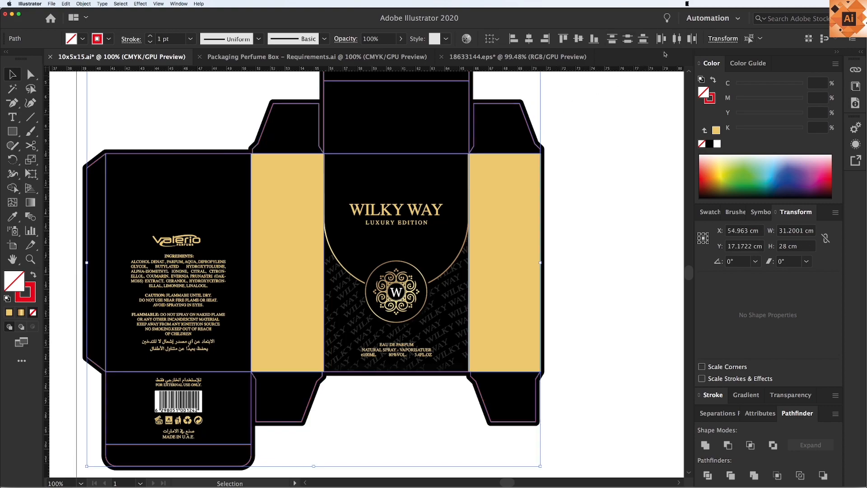
right_click(503, 283)
click(586, 388)
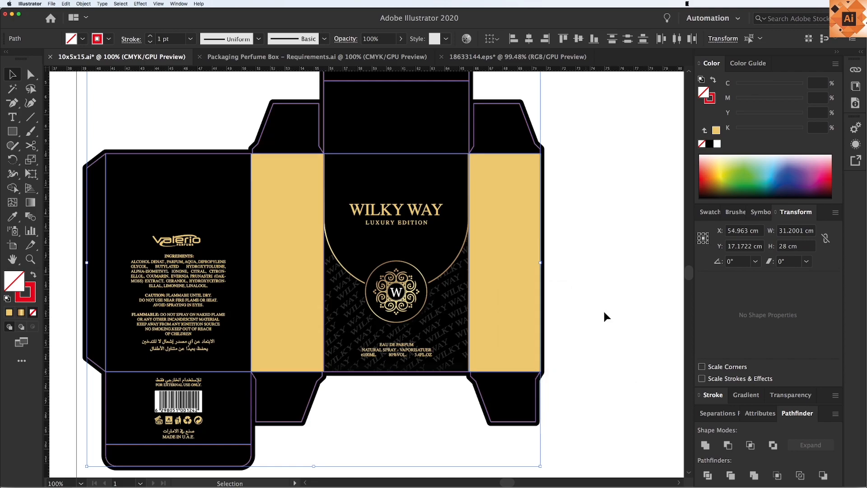
click(606, 316)
Examine the front panel with its emblem and gold side panels, close up and as a whole box
key(z)
key(z)
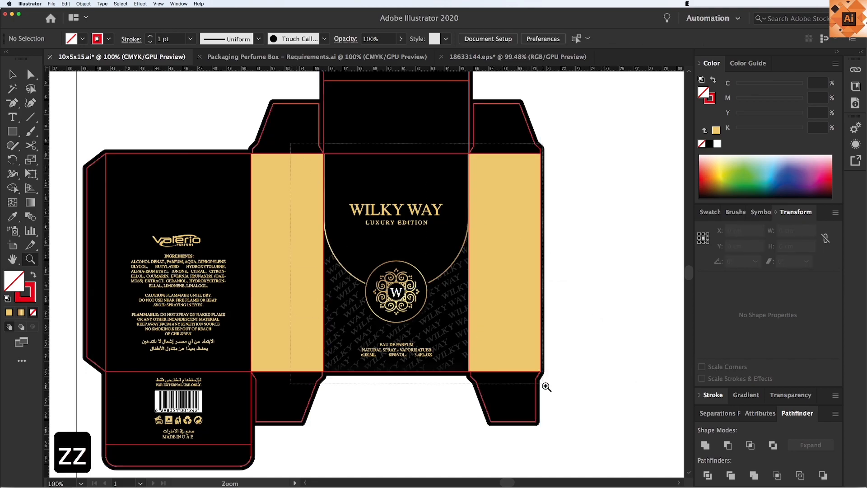
click(546, 386)
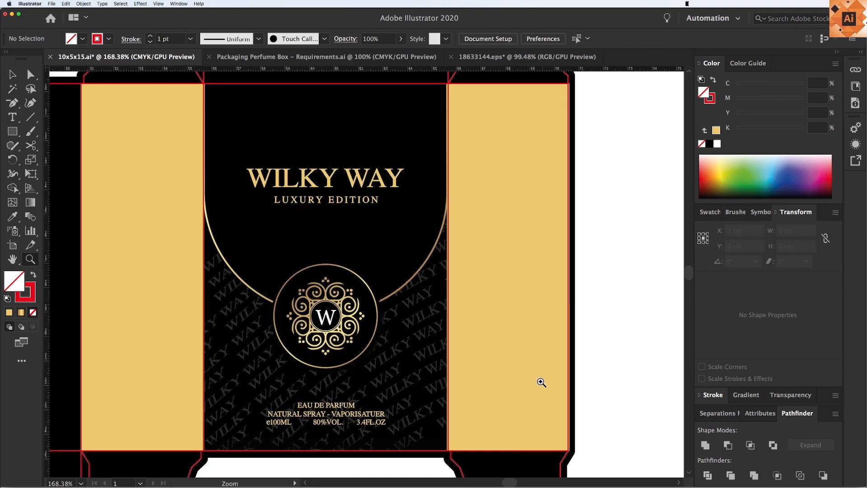
click(481, 236)
click(331, 326)
drag(324, 311, 325, 311)
click(552, 356)
scroll(354, 287, left, 10)
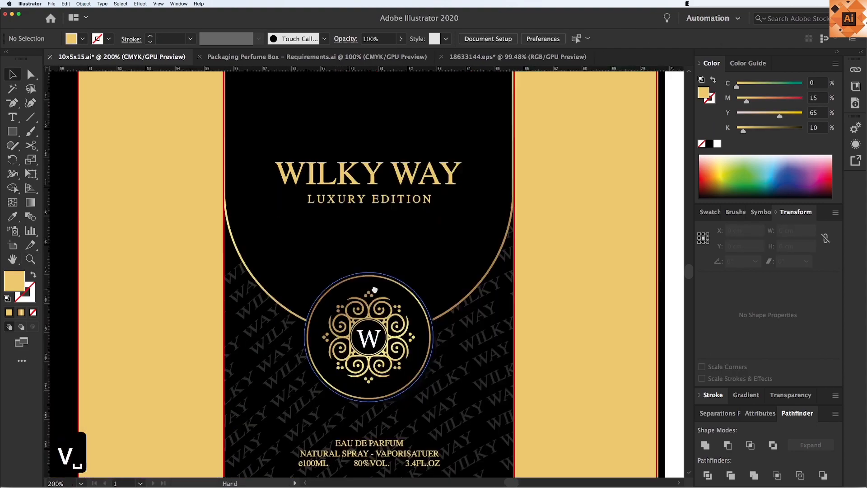
click(271, 274)
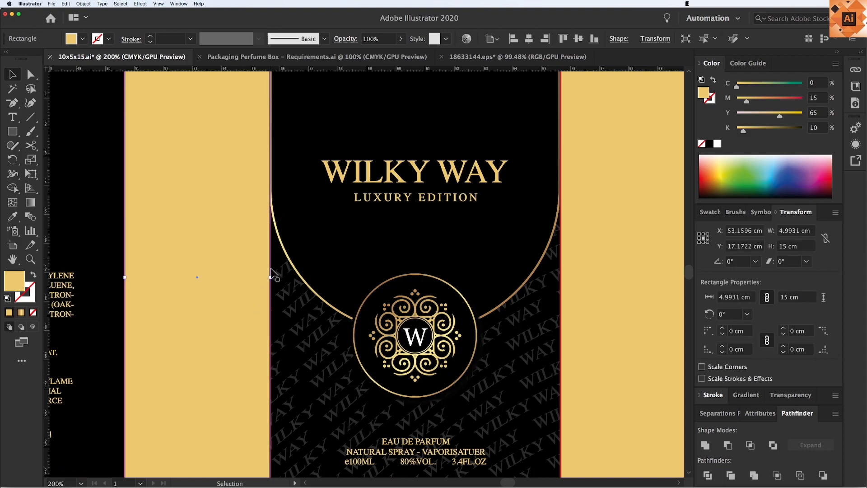
key(super+minus)
key(super+minus)
key(super+minus)
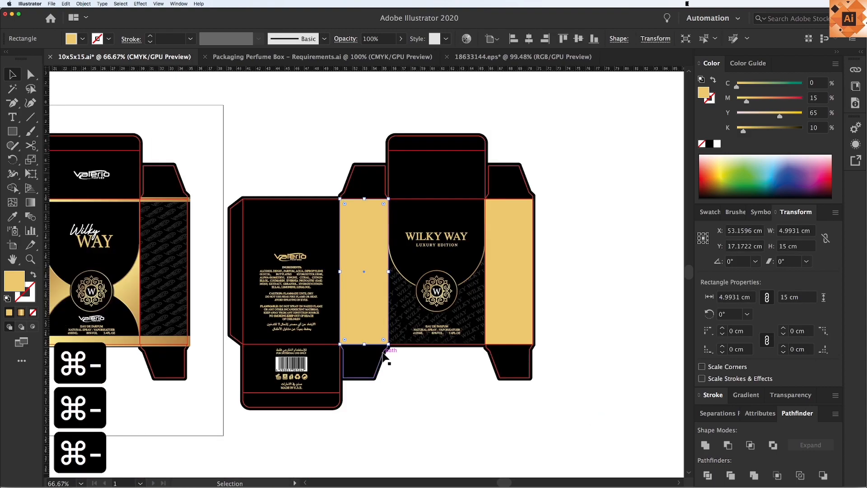
click(431, 394)
key(z)
mouse_move(239, 108)
mouse_down()
mouse_move(549, 333)
mouse_move(586, 388)
mouse_up()
key(v)
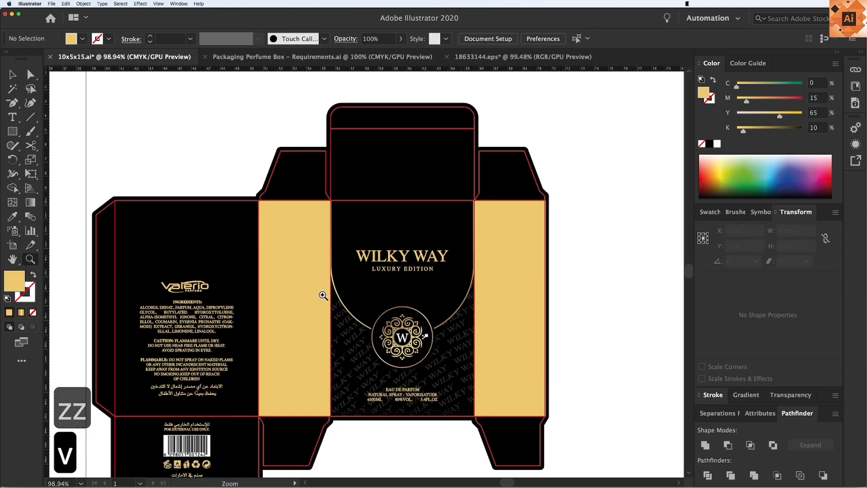
Locate the black Valerio logo on the top panel in outline view and recolour it with the side panels' flat gold
drag(204, 289, 427, 177)
key(super+z)
key(super+y)
click(410, 168)
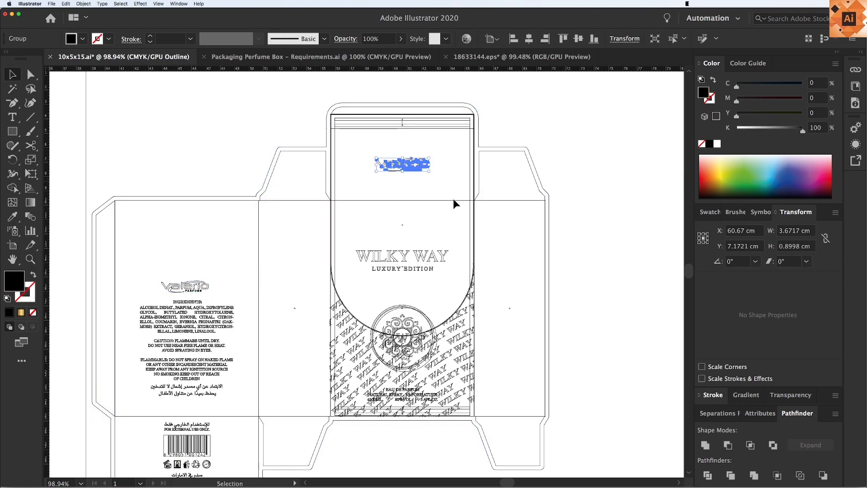
key(super+y)
key(super+shift+g)
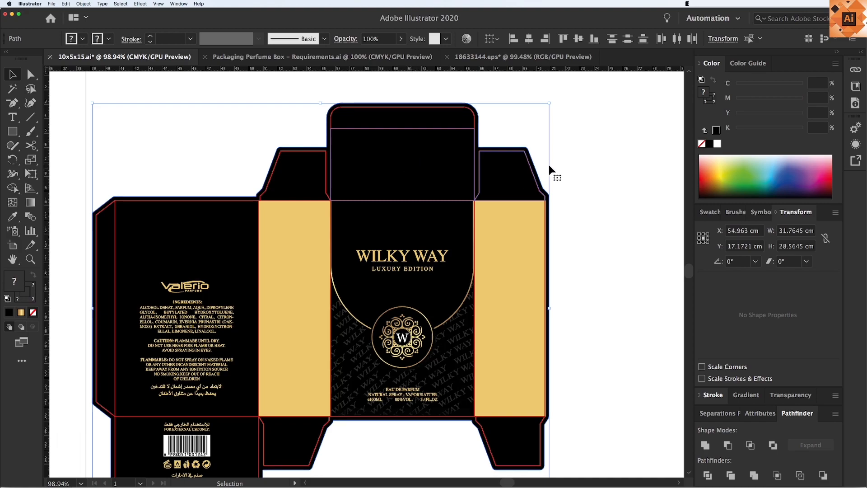
click(545, 168)
click(423, 166)
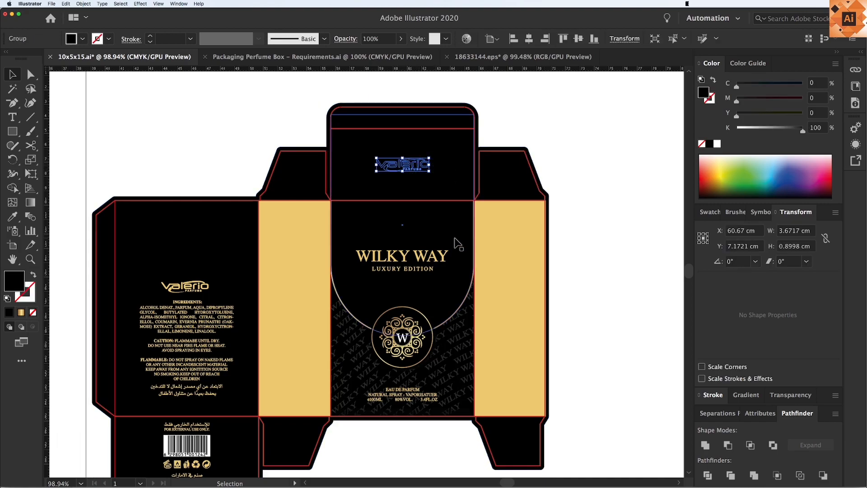
key(i)
click(503, 248)
key(v)
click(498, 302)
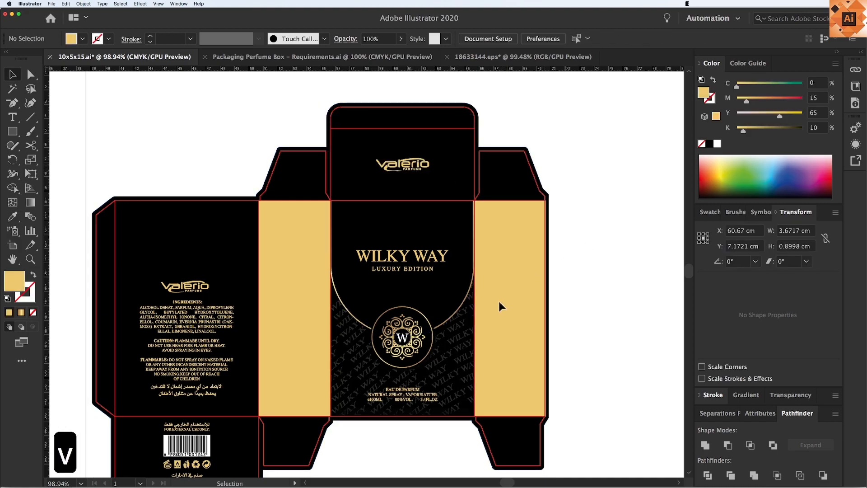
Recolour the white W at the centre of the emblem with the same flat gold
click(403, 343)
key(i)
click(478, 271)
key(v)
click(506, 375)
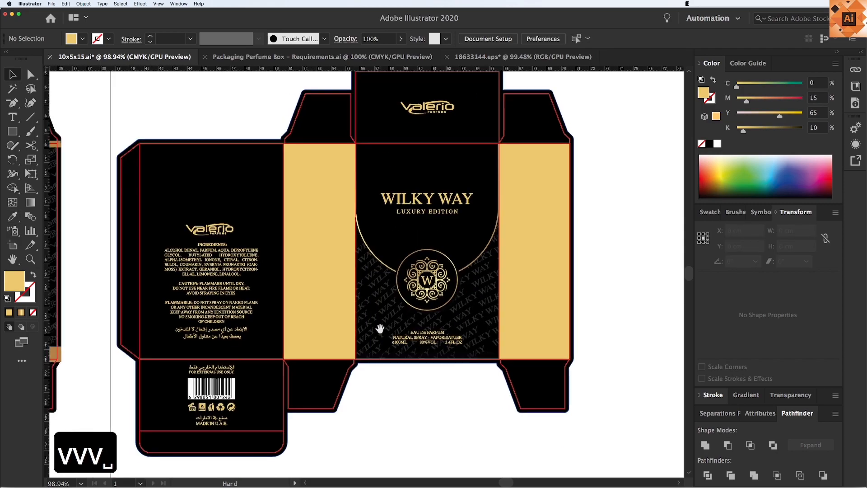
Compare the second box design with the first version, then inspect its front and side panels
scroll(391, 397, down, 3)
scroll(391, 398, left, 2)
key(super+minus)
key(super+minus)
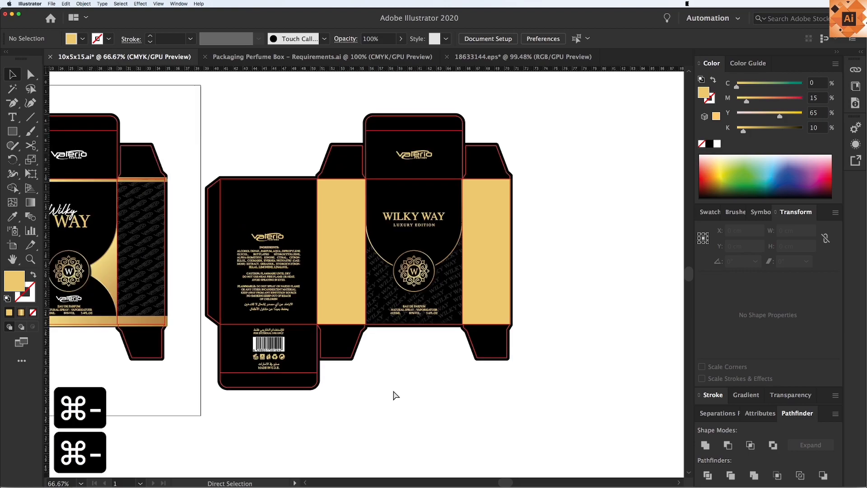
key(v)
scroll(393, 380, left, 3)
scroll(394, 379, down, 1)
key(z)
drag(105, 125, 671, 408)
key(v)
key(z)
drag(356, 168, 642, 336)
Shrink the gold rectangle beside the back panel to about 3.95 × 13.97 cm, leaving an even black margin
click(286, 277)
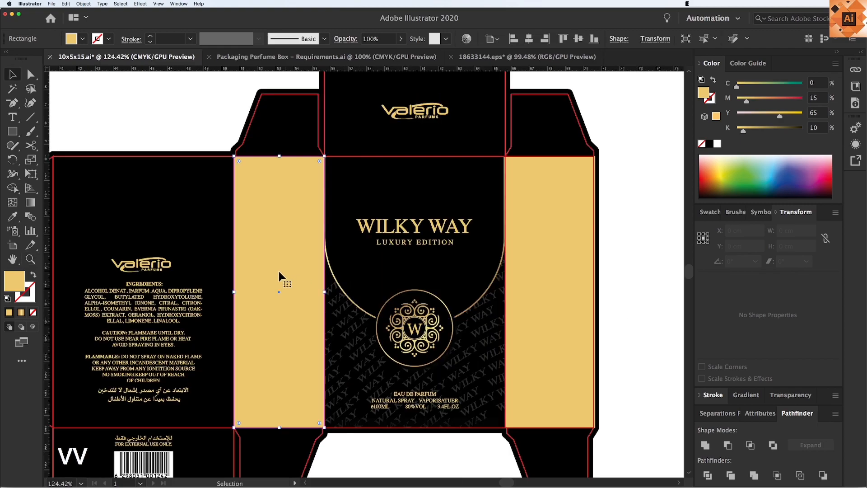
drag(324, 293, 315, 292)
drag(281, 157, 285, 166)
click(183, 126)
Replace the full-size gold rectangle on the outer side panel with a copy of the reduced one
click(518, 271)
key(Delete)
drag(285, 283, 556, 286)
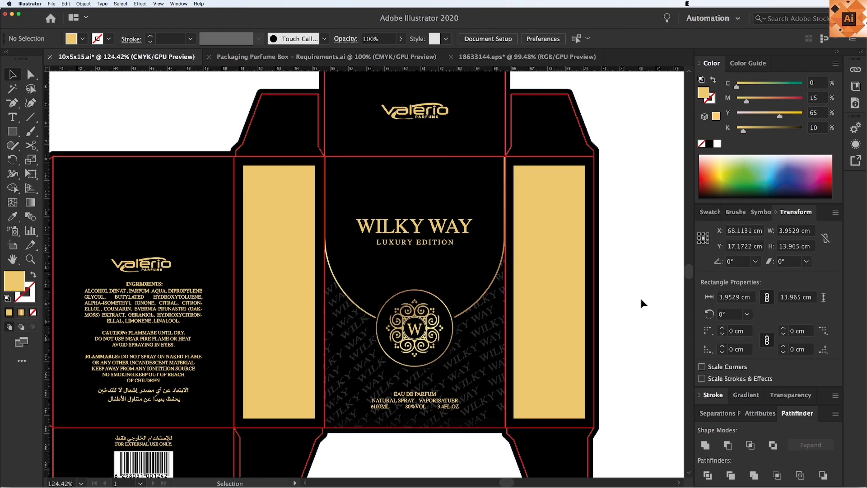
click(642, 302)
key(super+minus)
key(super+minus)
key(v)
drag(204, 257, 344, 230)
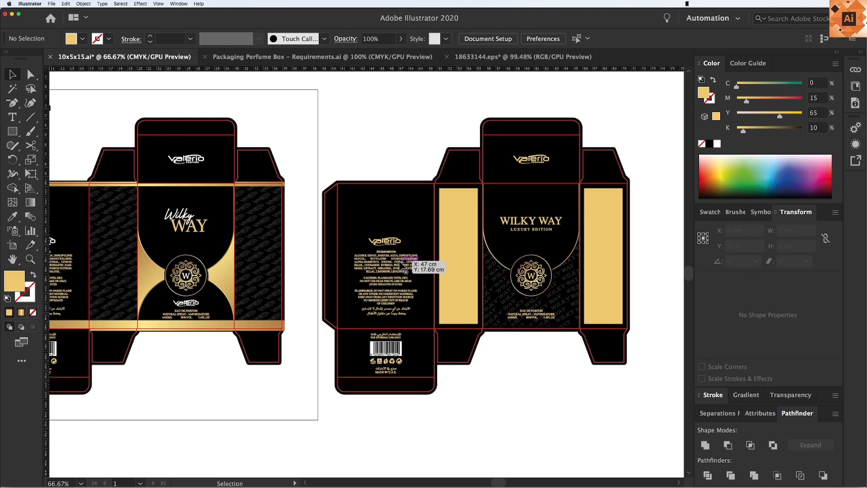
Inspect the second box's back text, gold side panels and front panel up close
key(z)
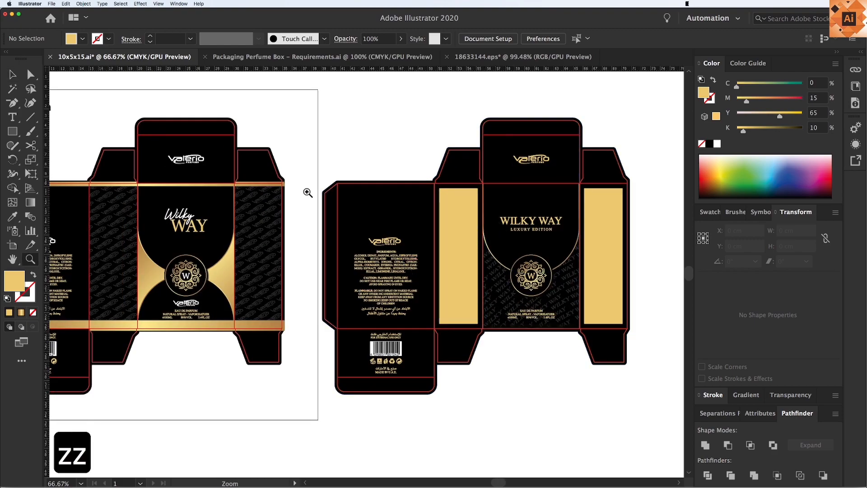
drag(296, 179, 564, 418)
key(v)
key(v)
key(v)
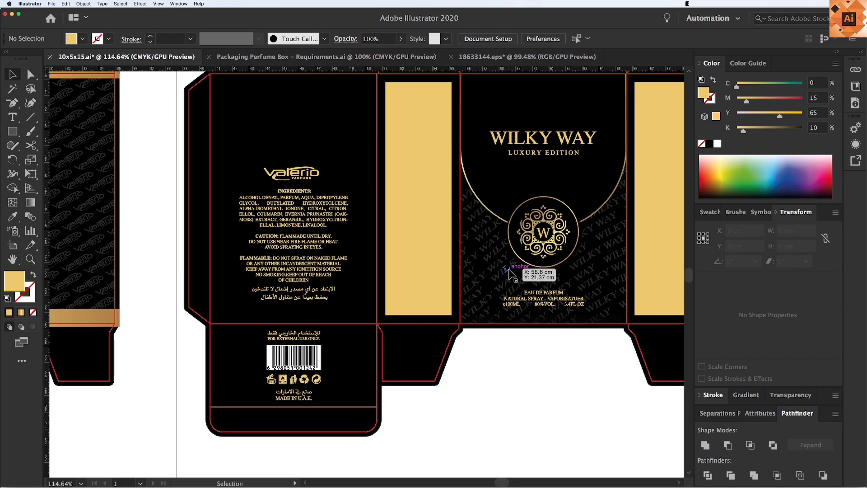
key(F18)
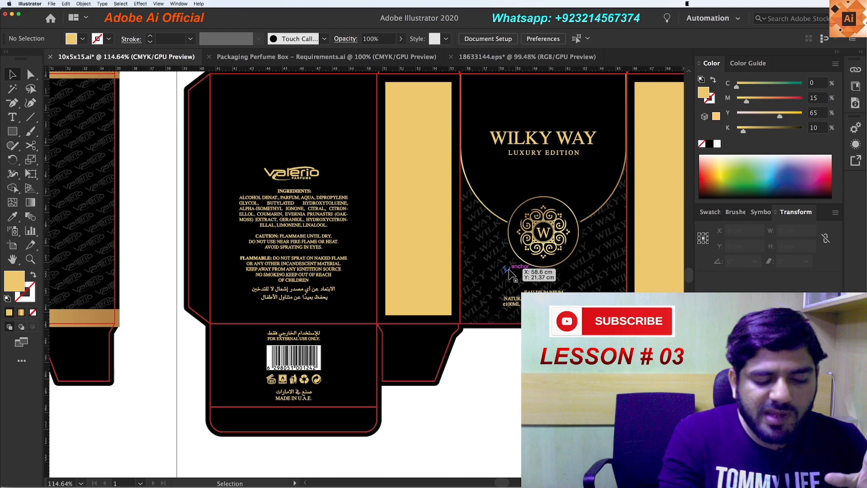
key(super+minus)
key(v)
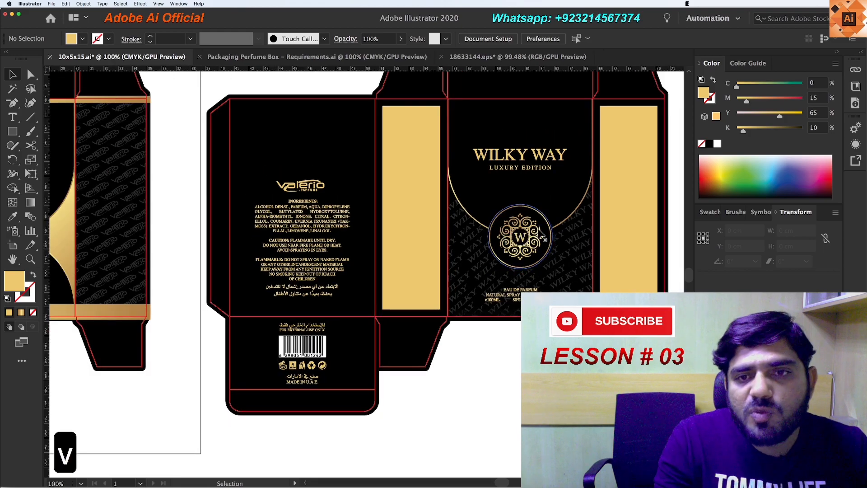
scroll(518, 235, up, 3)
scroll(518, 235, right, 1)
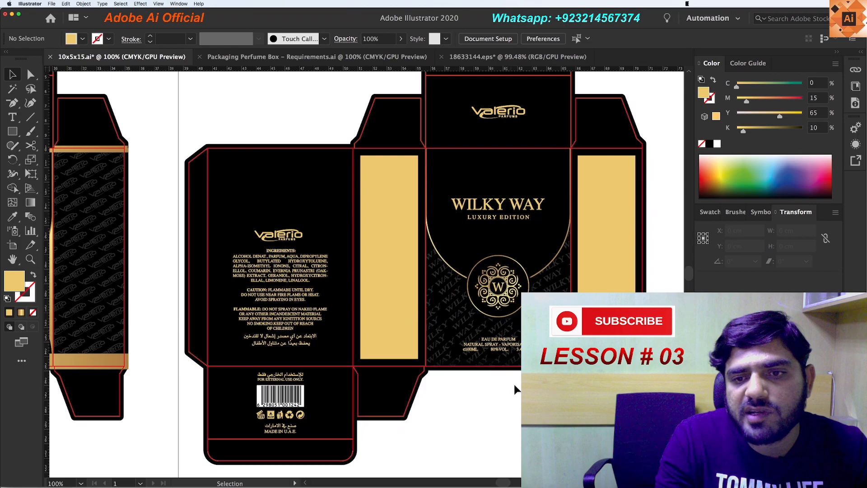
Examine the WILKY WAY pattern on the front panel and the outer side panel, then view both box layouts together
click(448, 295)
click(451, 303)
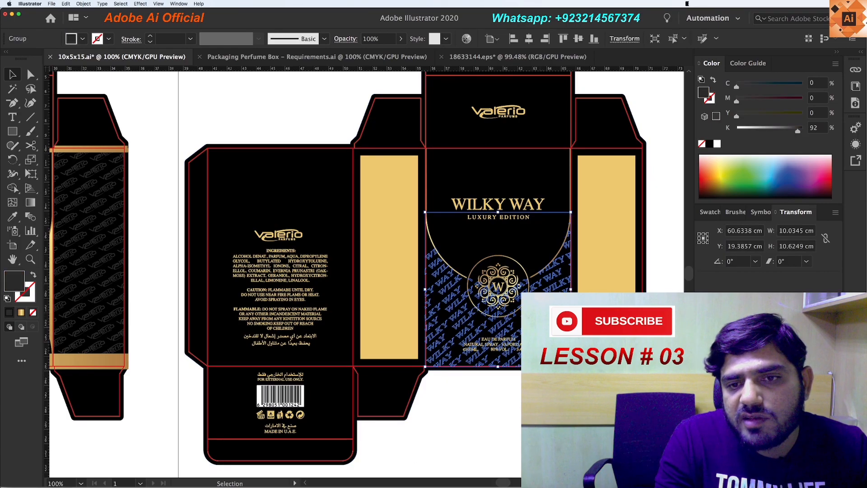
click(538, 400)
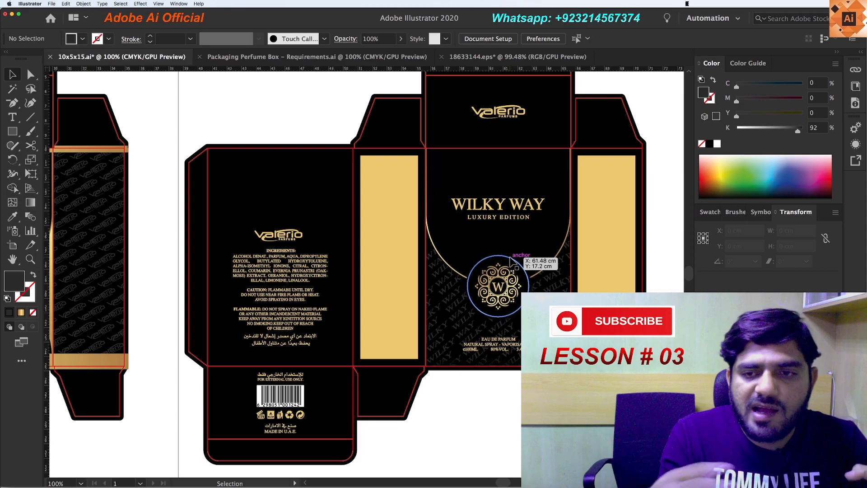
scroll(510, 262, right, 3)
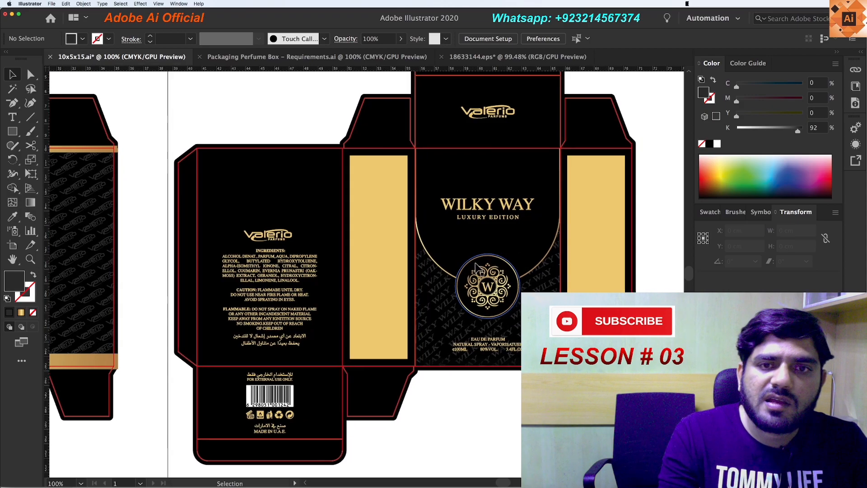
key(v)
drag(632, 311, 446, 314)
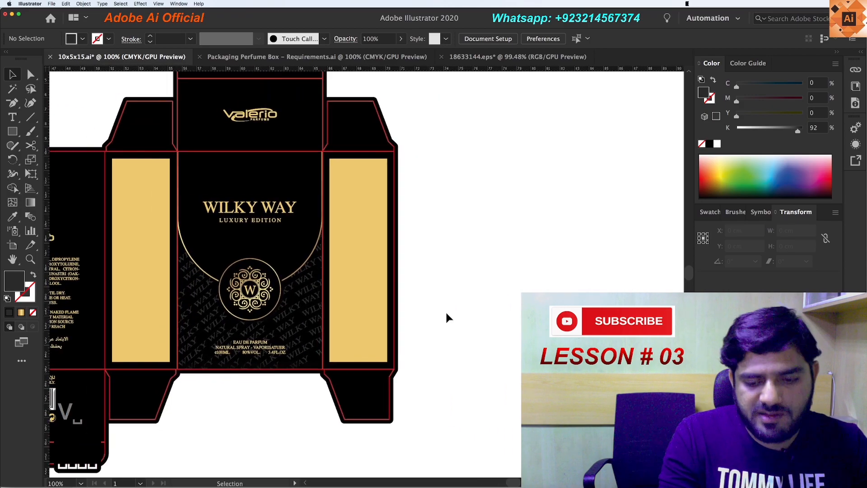
key(F19)
key(v)
drag(273, 340, 484, 362)
key(super+minus)
key(super+minus)
key(v)
key(z)
key(z)
key(v)
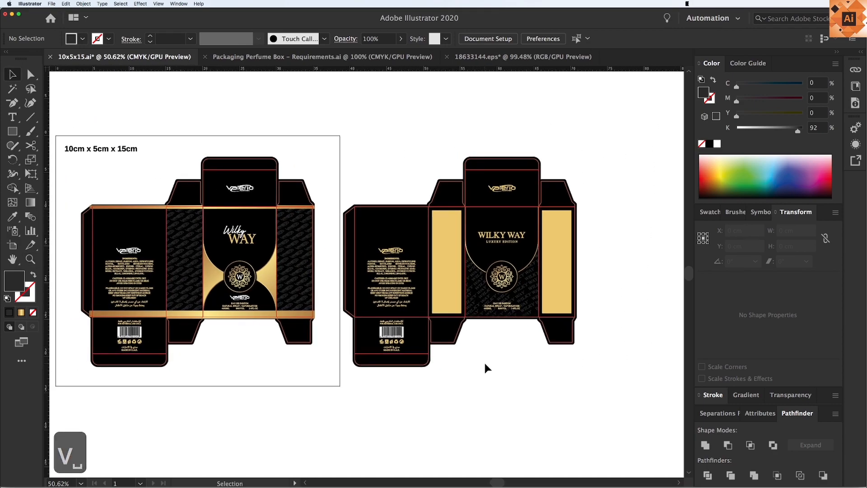
Extend the artboard sideways so that it encloses both box layouts
key(shift+o)
drag(340, 271, 584, 273)
key(v)
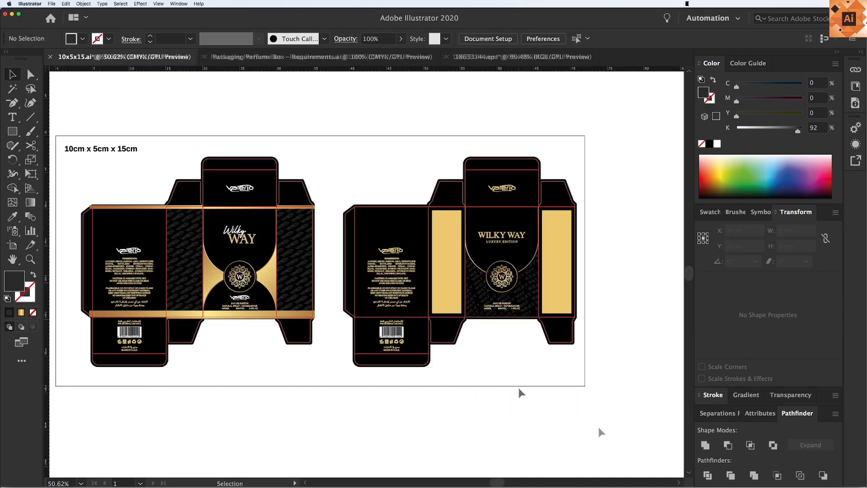
Switch to Chrome and open packmage.com
click(520, 472)
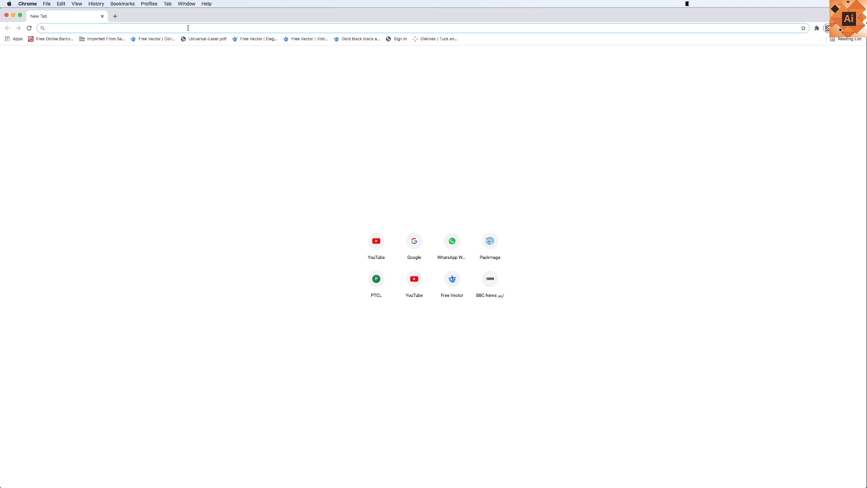
text(pak)
key(BackSpace)
text(ckmage.com)
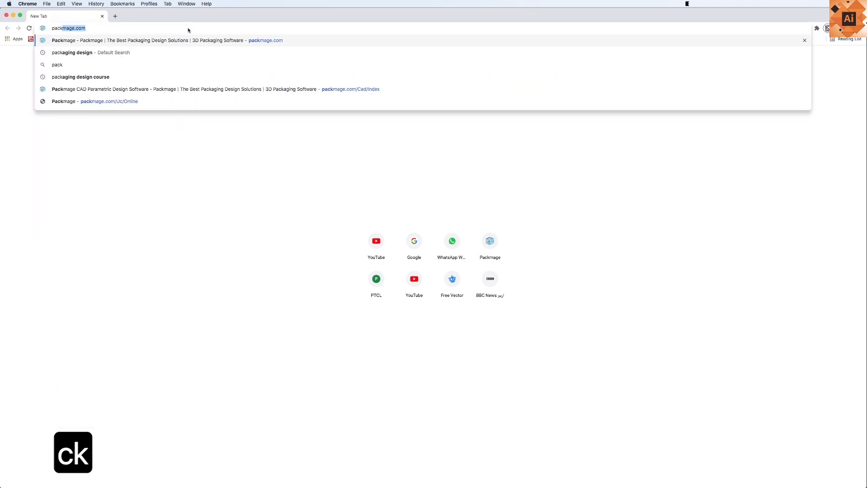
key(Return)
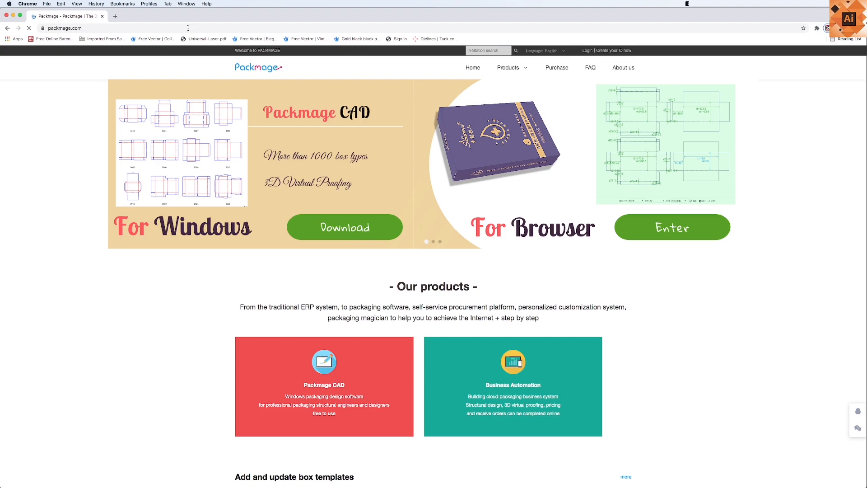
Go to the Packmage CAD product page and open its browser version with the box templates
mouse_move(515, 70)
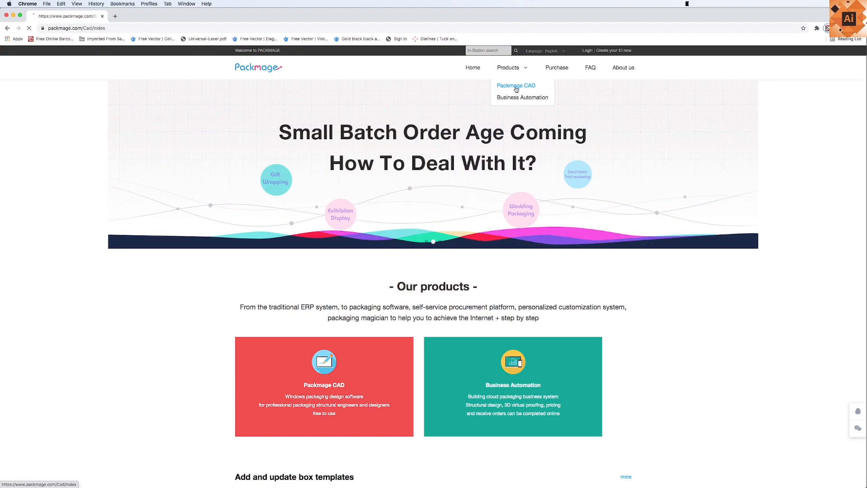
click(517, 87)
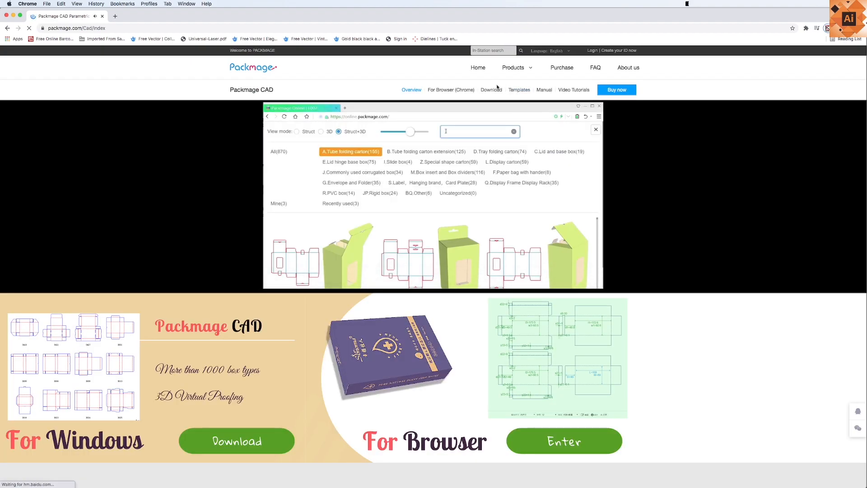
click(461, 91)
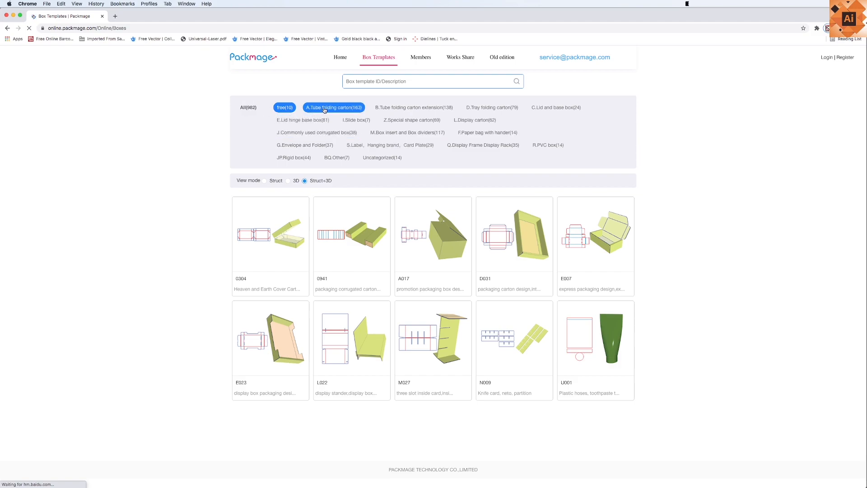
Filter the box templates to tube folding cartons, browse them and open template A003
click(350, 109)
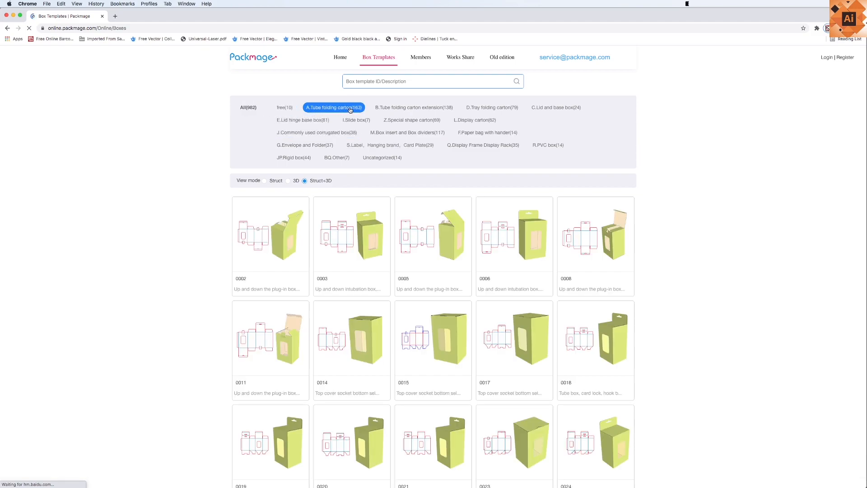
scroll(568, 321, down, 15)
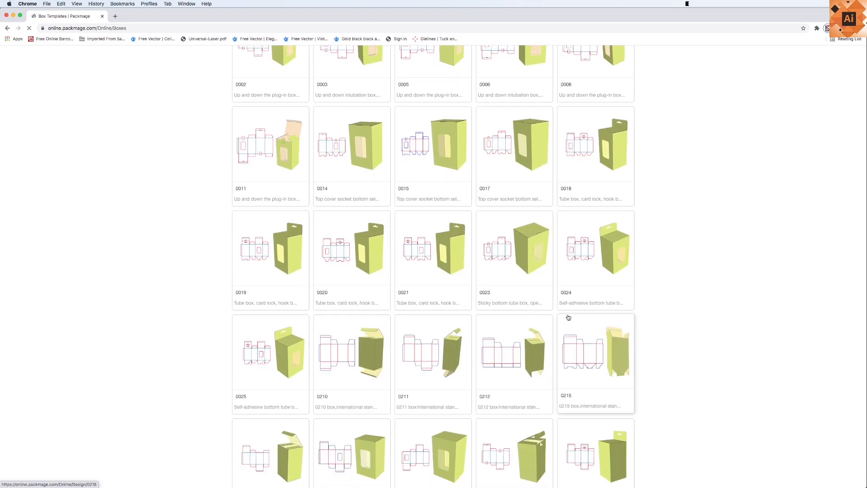
scroll(568, 316, down, 10)
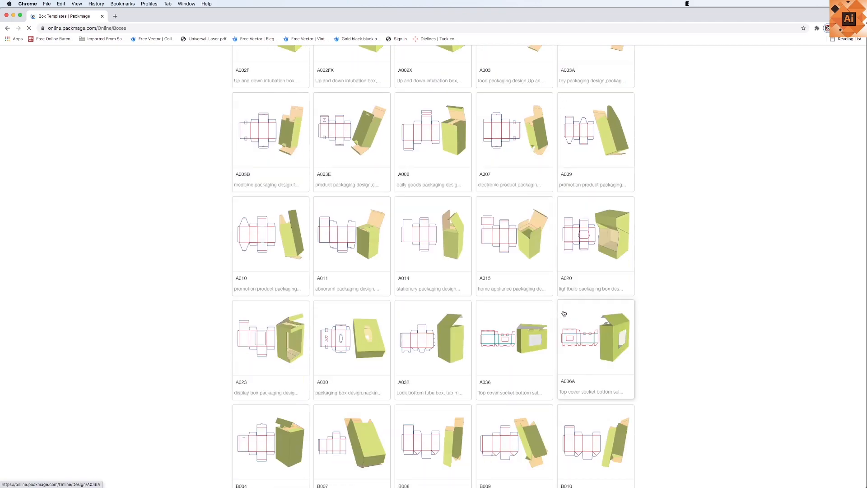
scroll(565, 316, down, 12)
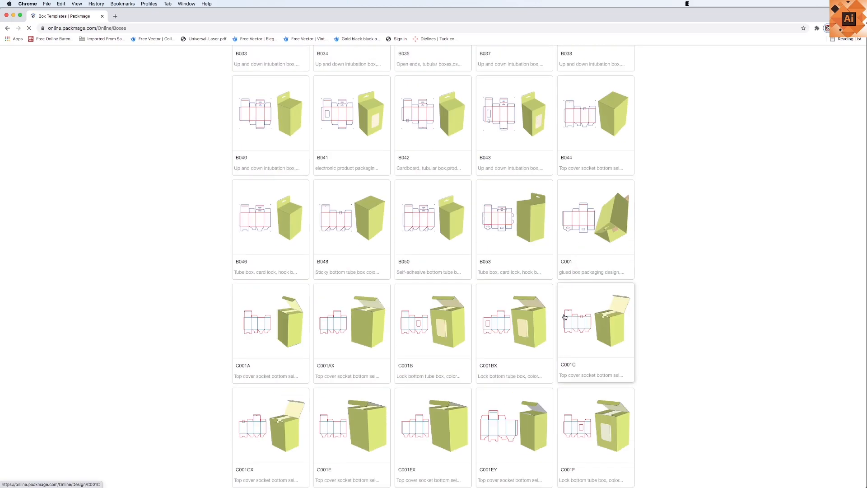
scroll(555, 316, down, 10)
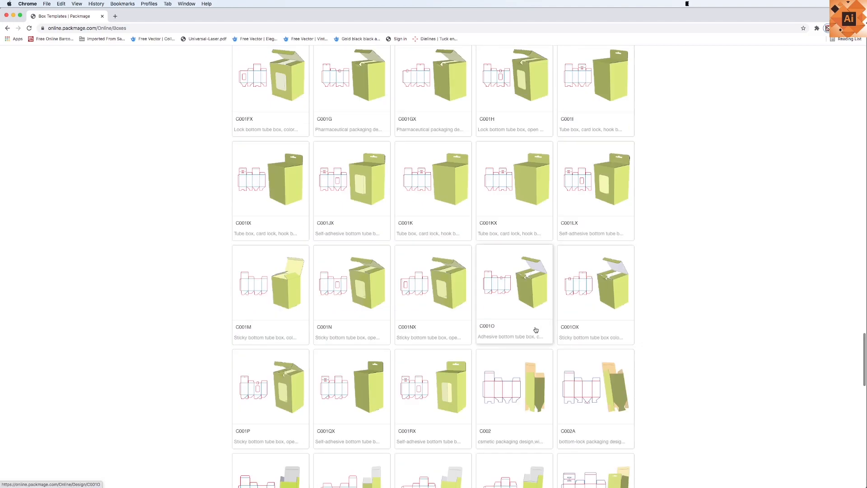
scroll(536, 329, down, 5)
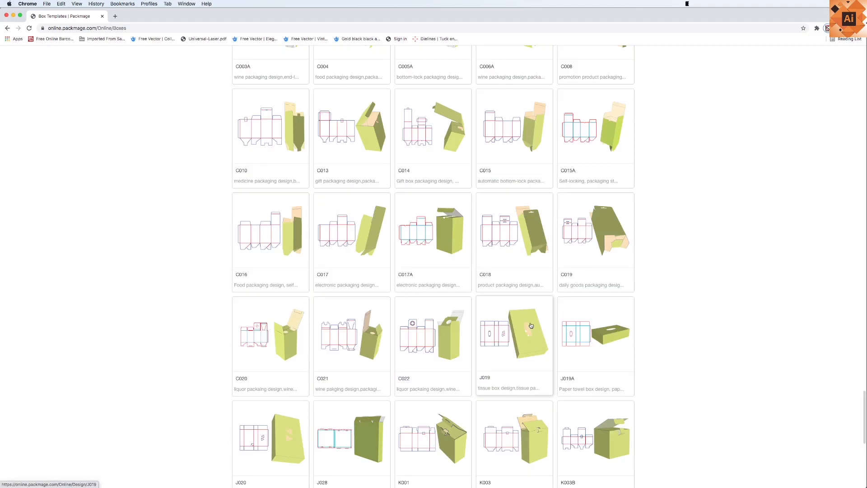
scroll(531, 326, down, 6)
scroll(531, 326, up, 8)
scroll(531, 326, up, 15)
scroll(531, 326, up, 1)
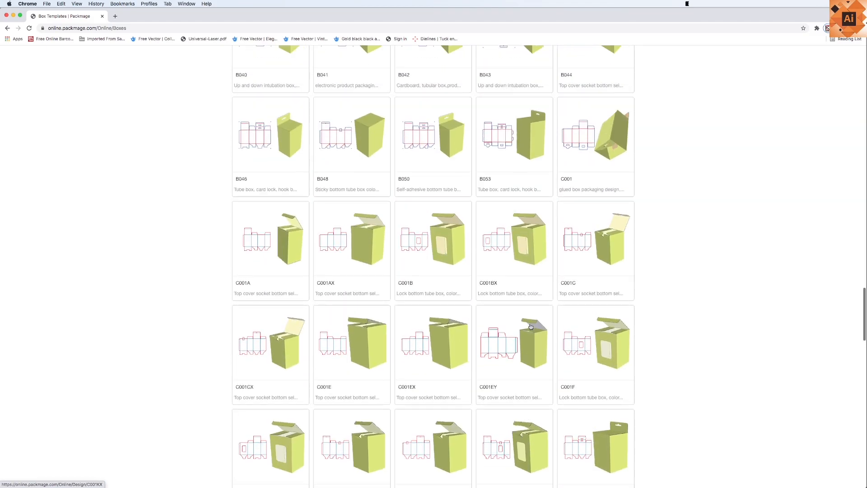
scroll(504, 322, up, 12)
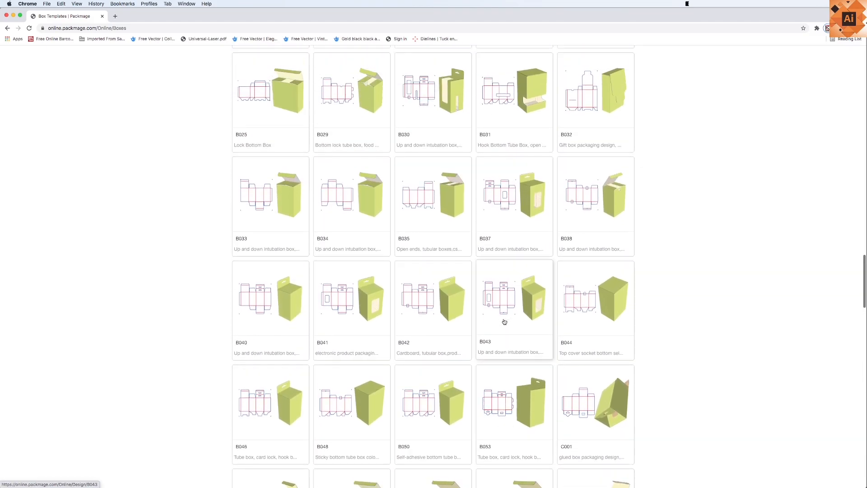
scroll(506, 323, up, 10)
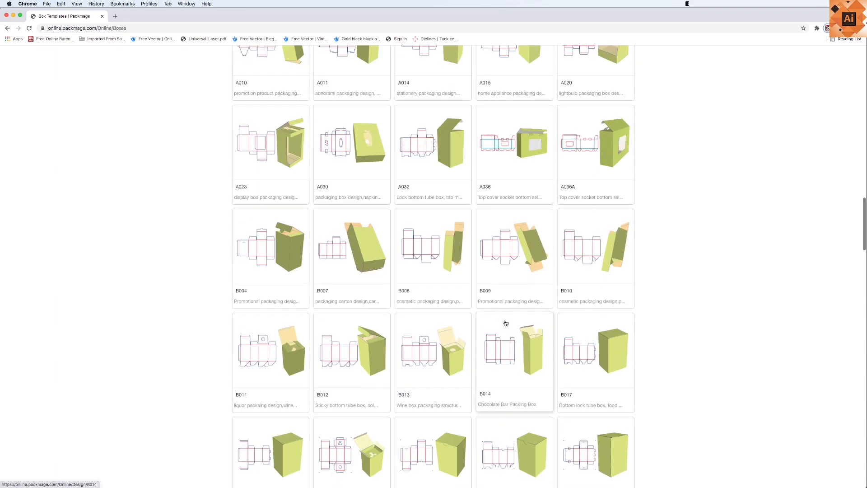
scroll(507, 322, up, 13)
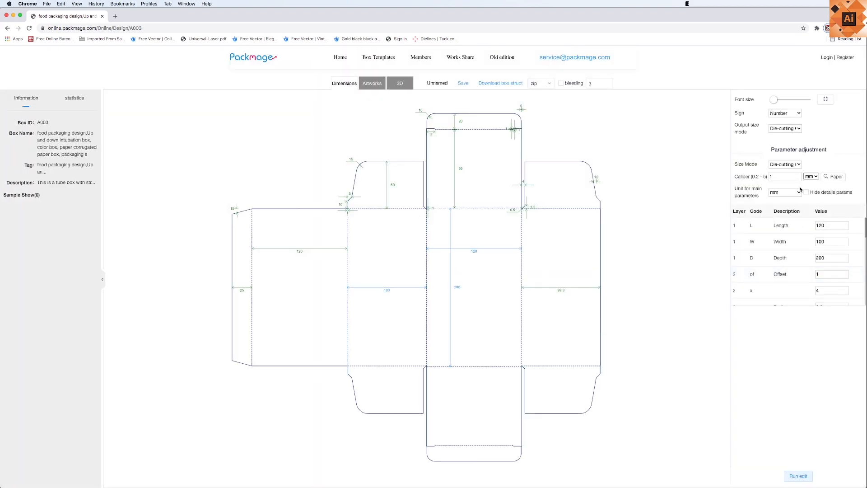
Set the main parameter unit to cm and resize the A003 box to length 10, width 5 and depth 15
click(779, 194)
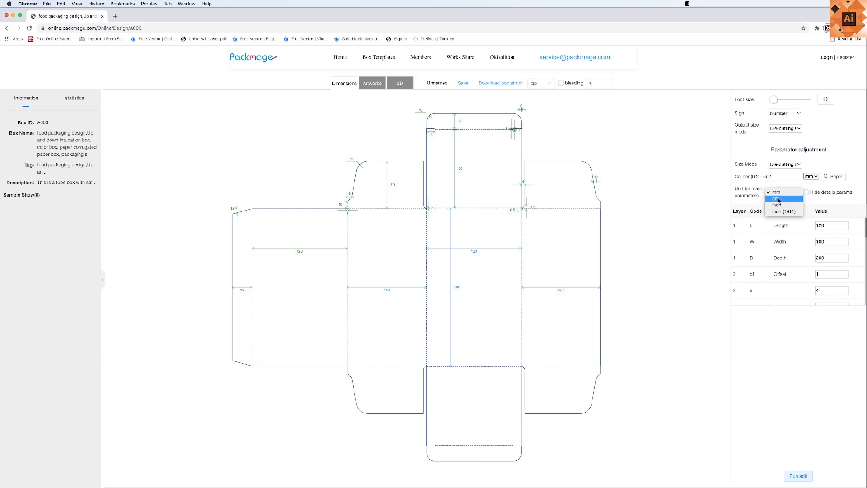
click(801, 217)
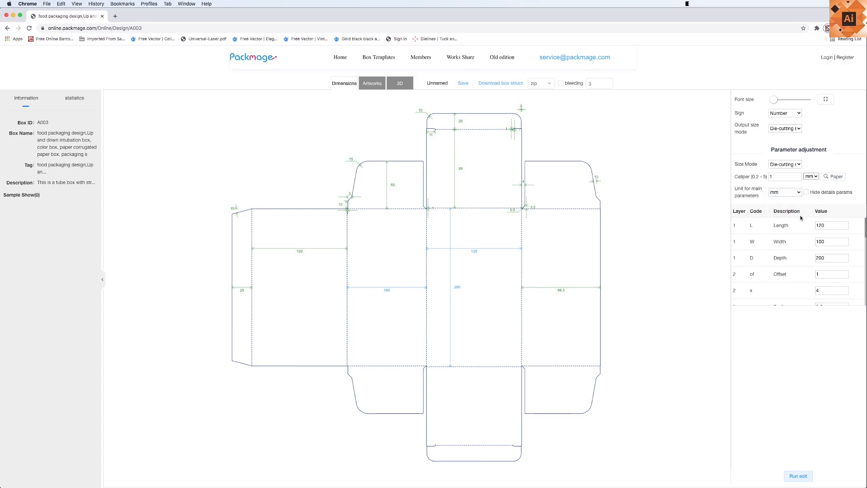
click(822, 225)
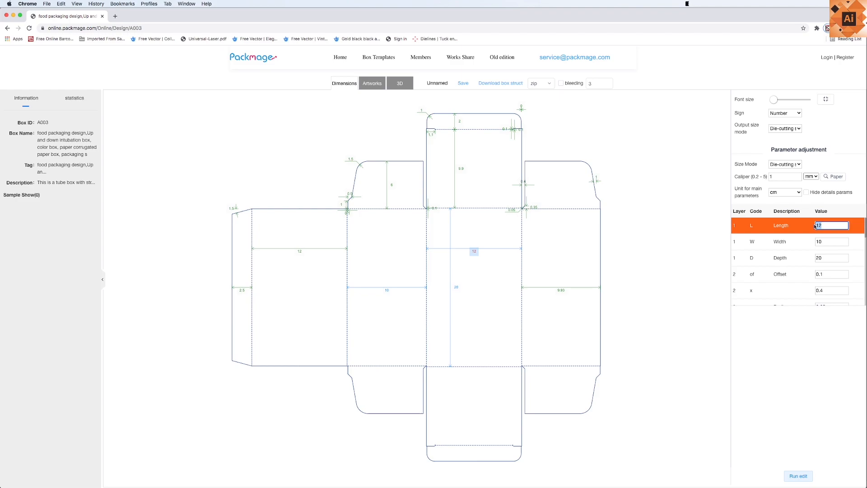
text(10)
click(818, 242)
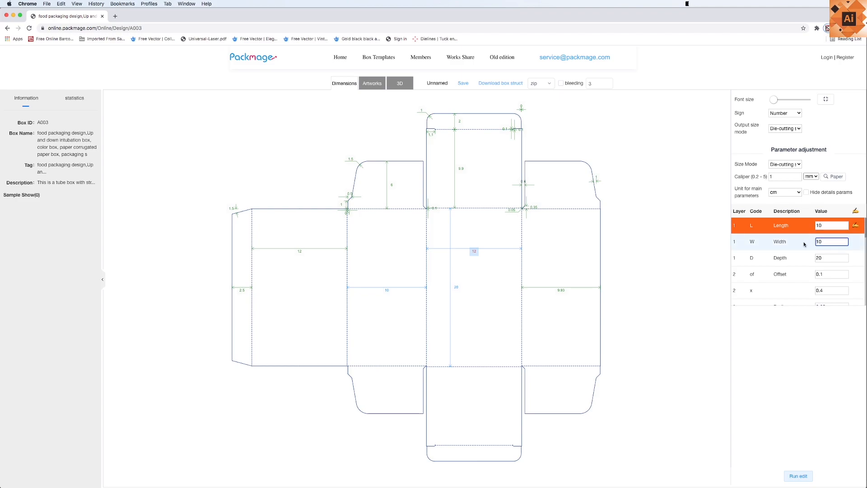
click(820, 242)
text(5)
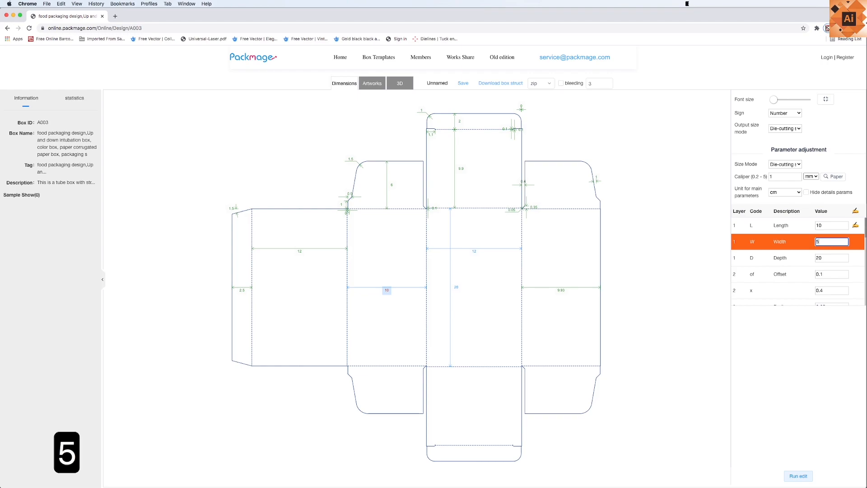
click(812, 261)
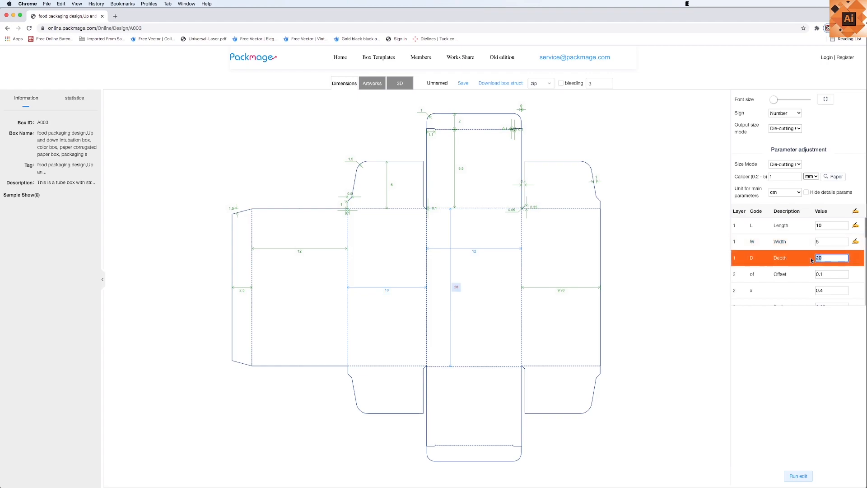
text(15)
key(F19)
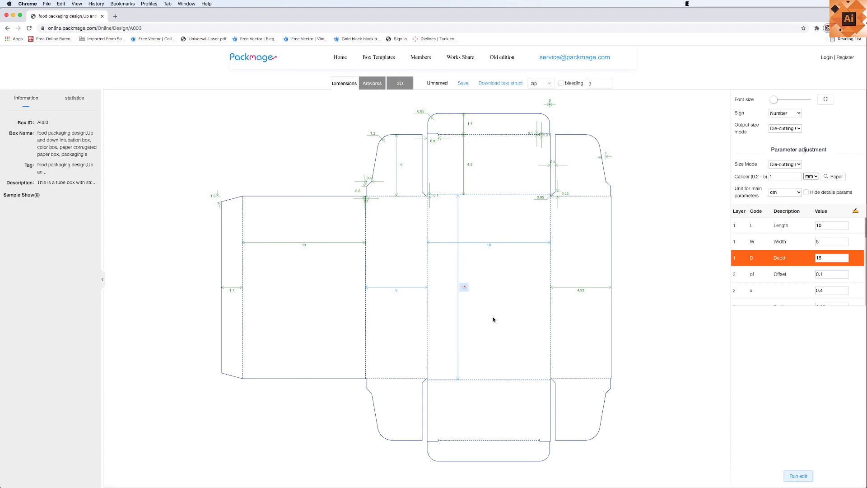
Switch to Illustrator and save the 10x5x15.ai document with both box designs
mouse_move(571, 485)
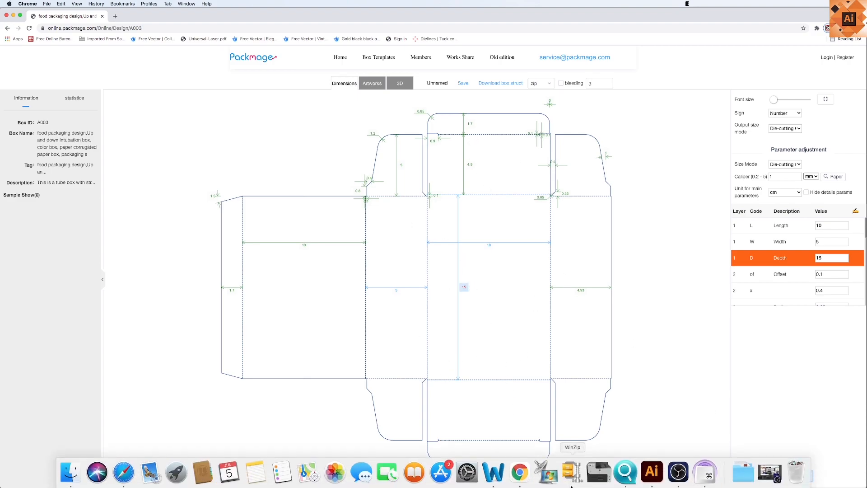
click(652, 472)
key(v)
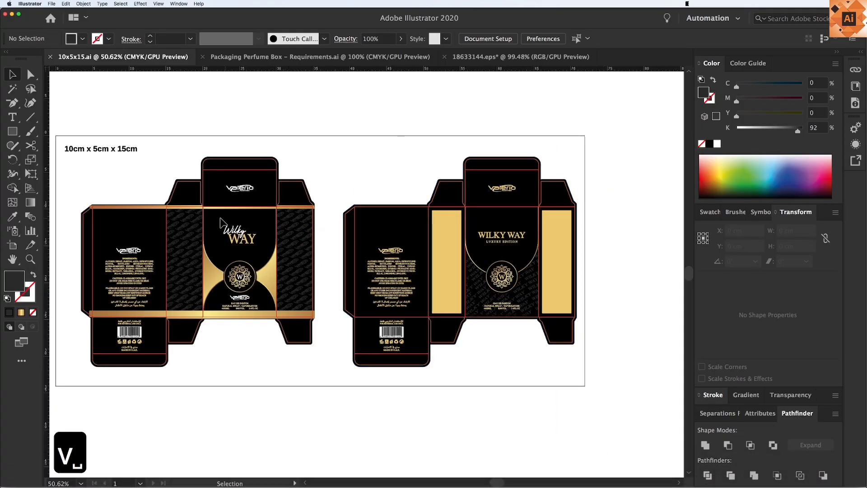
key(super+s)
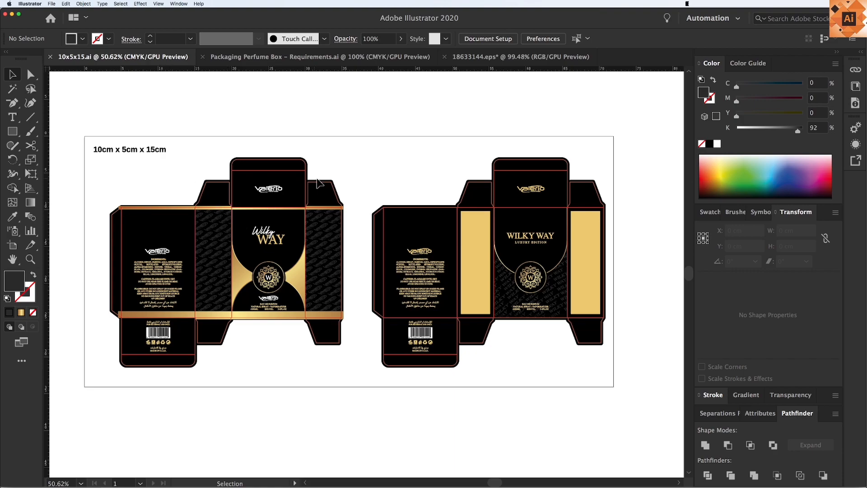
Delete the second box design with the LUXURY EDITION front panel from the artboard
key(z)
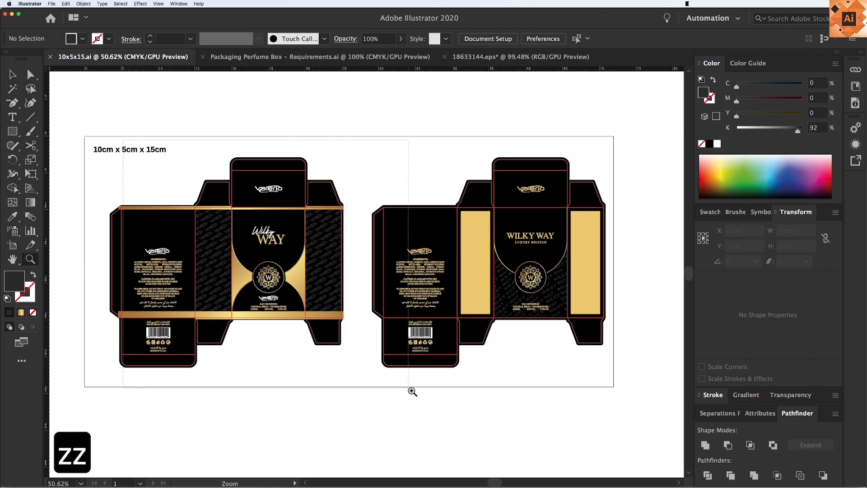
drag(408, 389, 427, 405)
key(v)
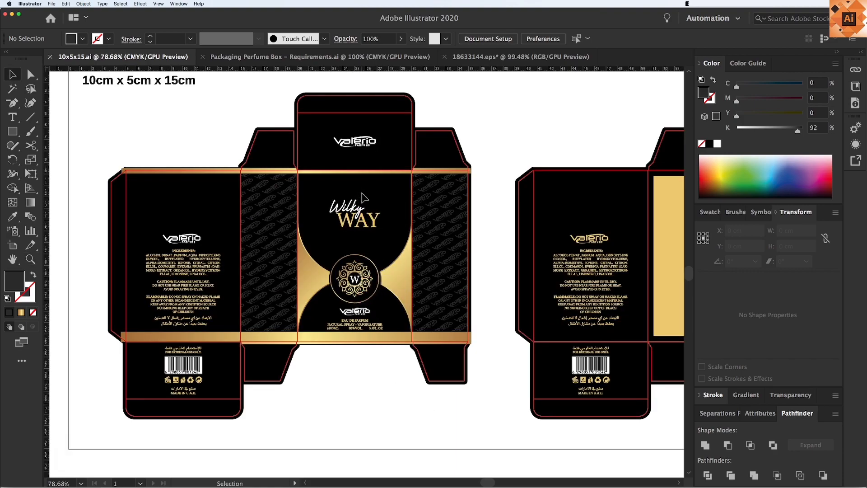
key(space)
drag(431, 296, 394, 243)
key(super+minus)
key(super+minus)
key(v)
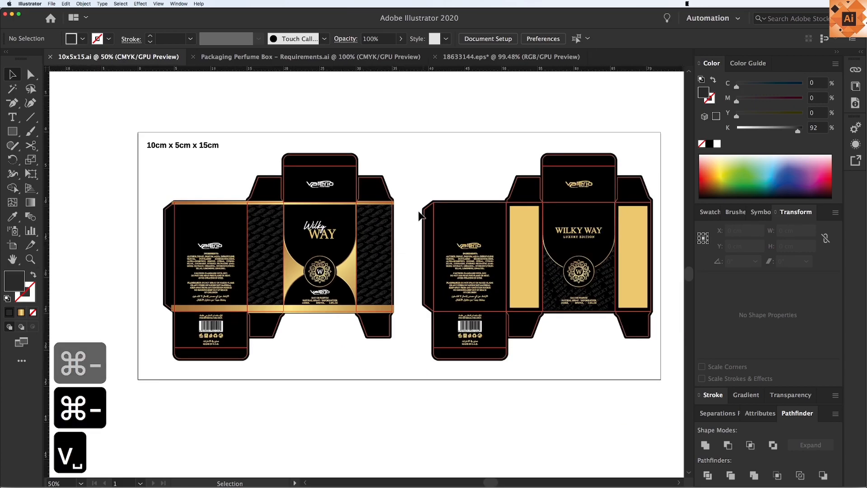
drag(406, 168, 630, 395)
key(Delete)
key(Delete)
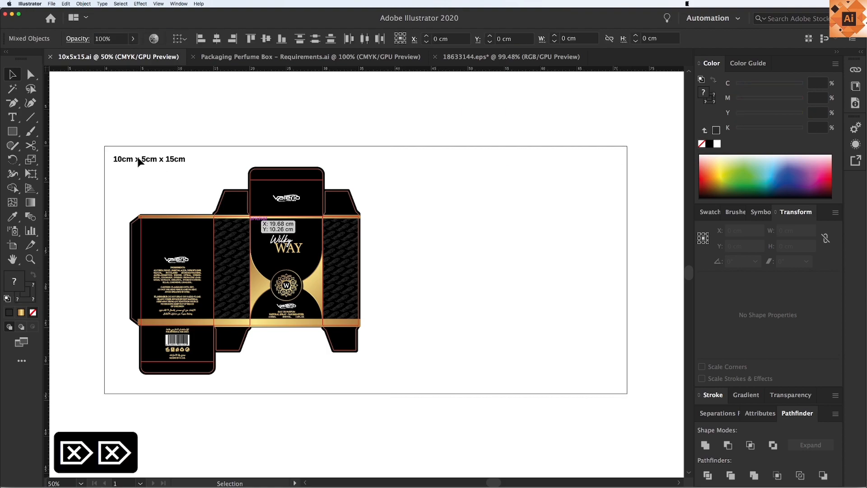
Unlock all objects and move the remaining box with its dieline slightly closer to the artboard's upper-left corner
drag(119, 170, 423, 391)
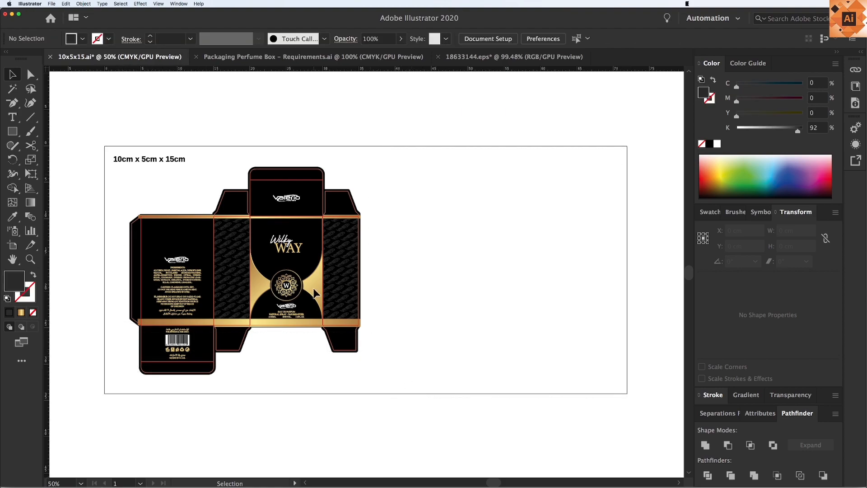
key(alt+super+2)
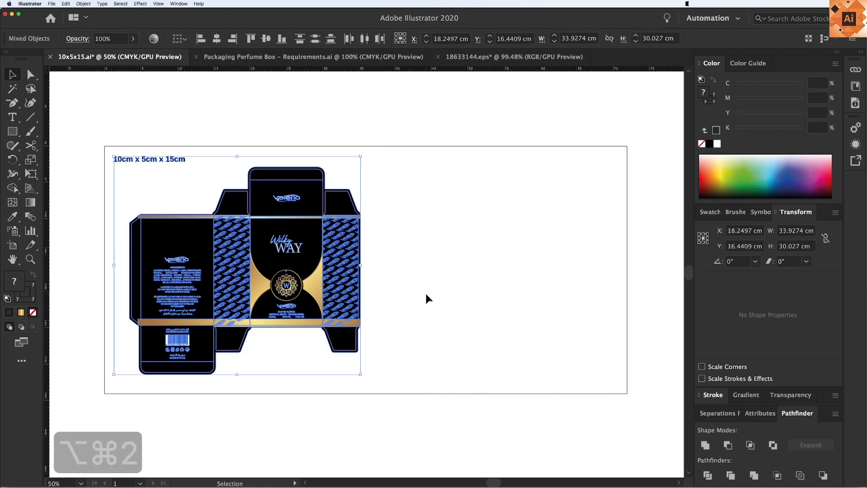
click(425, 292)
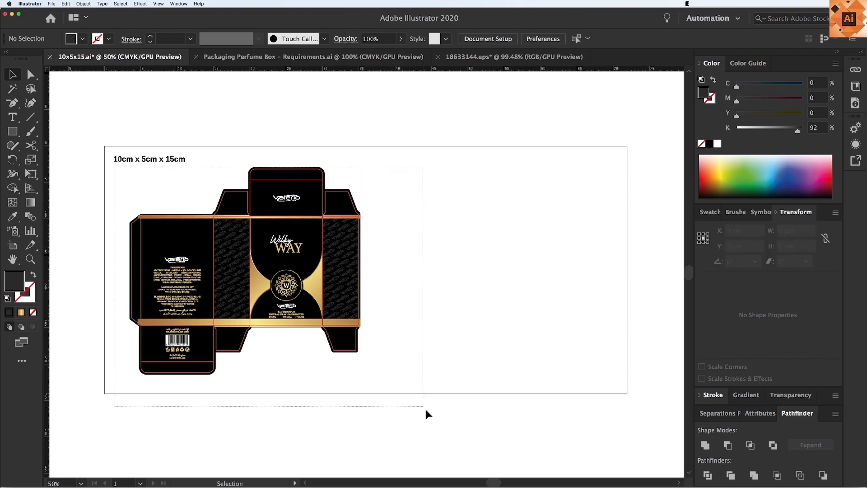
drag(425, 409, 425, 406)
drag(322, 298, 302, 283)
click(411, 353)
Narrow the artboard to about 33.48 cm wide so it fits the remaining box, and save the document
key(shift+o)
drag(627, 393, 428, 392)
key(v)
key(z)
key(v)
key(v)
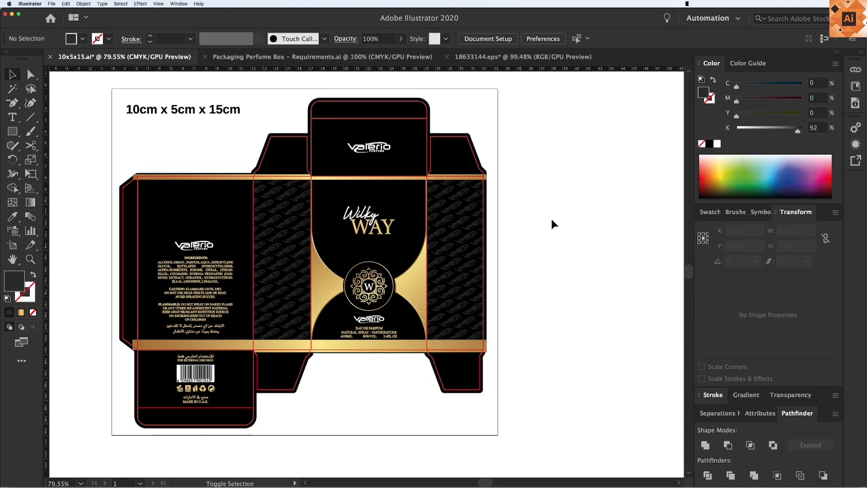
key(shift+o)
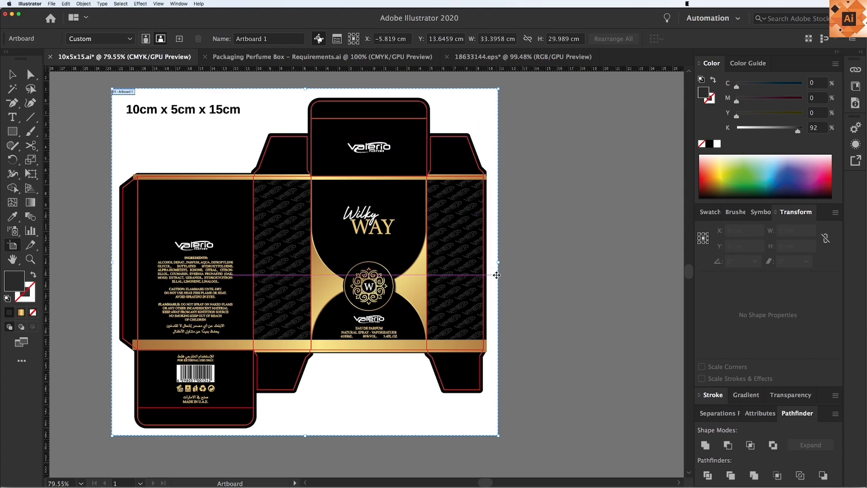
mouse_move(499, 264)
mouse_down()
mouse_move(519, 264)
mouse_move(499, 264)
mouse_up()
key(v)
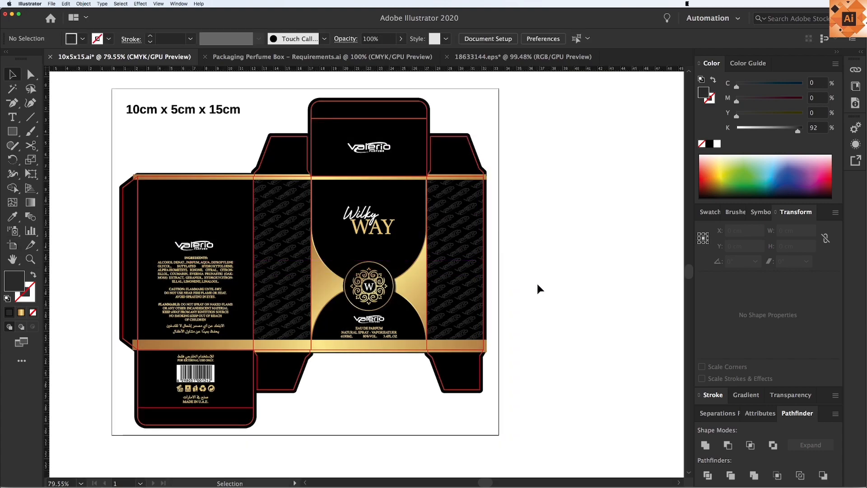
key(v)
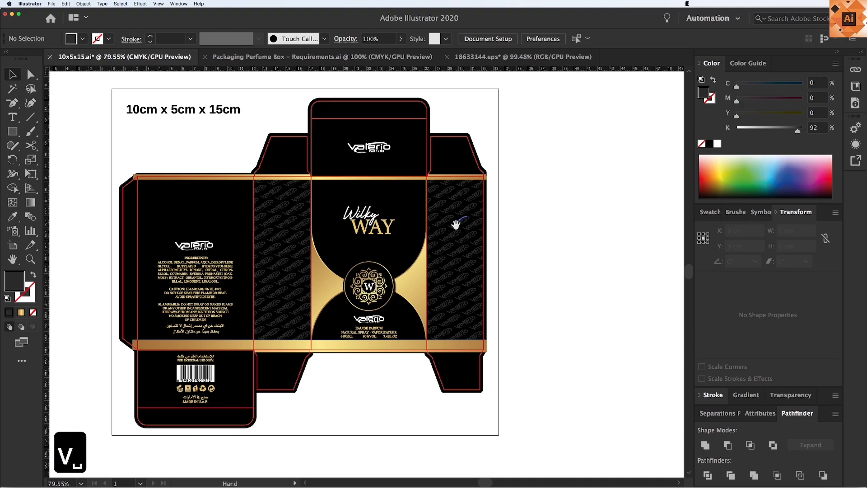
scroll(456, 224, up, 1)
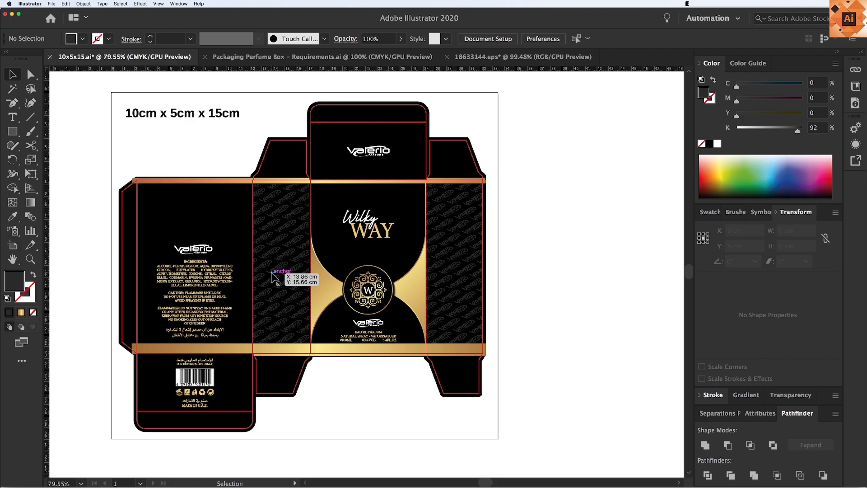
key(super+s)
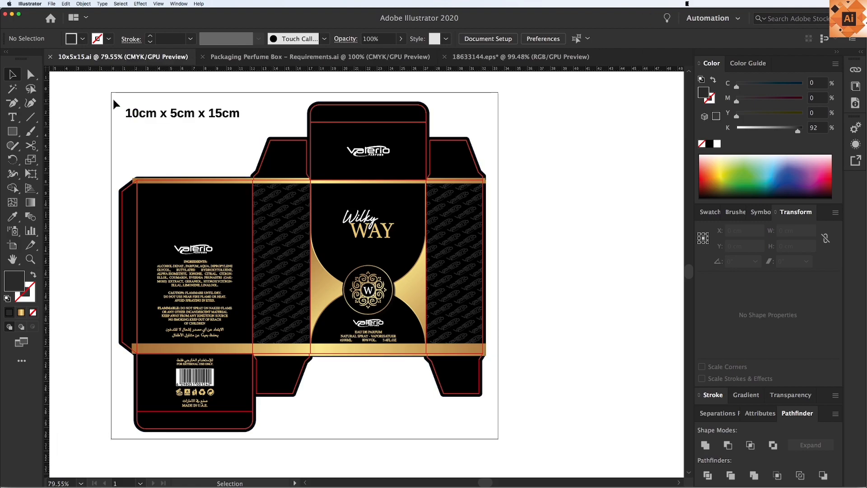
Delete the size label and place a black rectangle of about 33.48 × 29.99 cm over the whole artboard behind the artwork
drag(114, 100, 161, 125)
key(Delete)
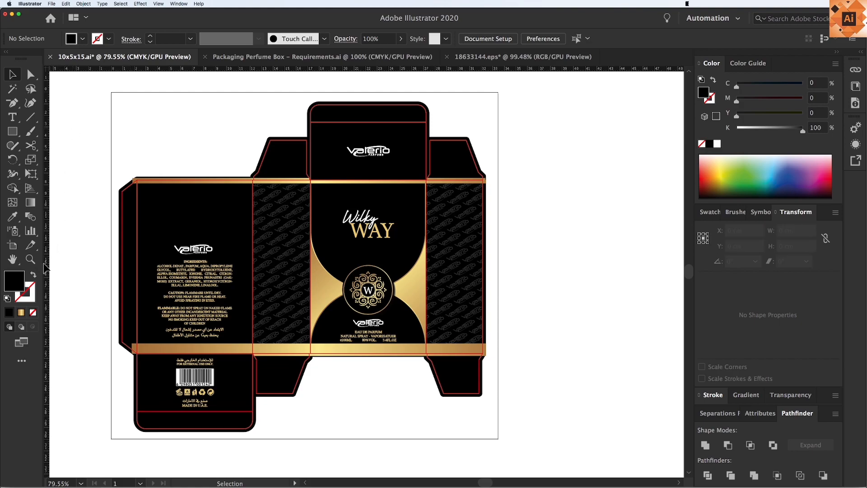
drag(111, 92, 498, 438)
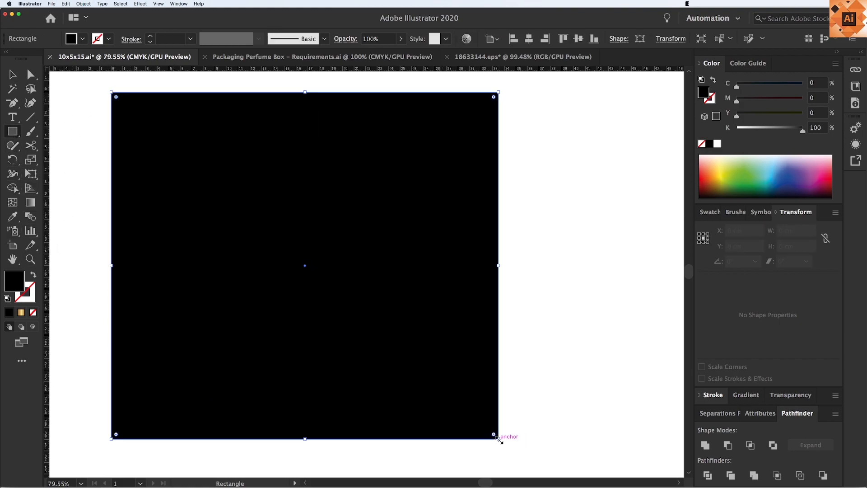
key(v)
key(shift+super+bracketleft)
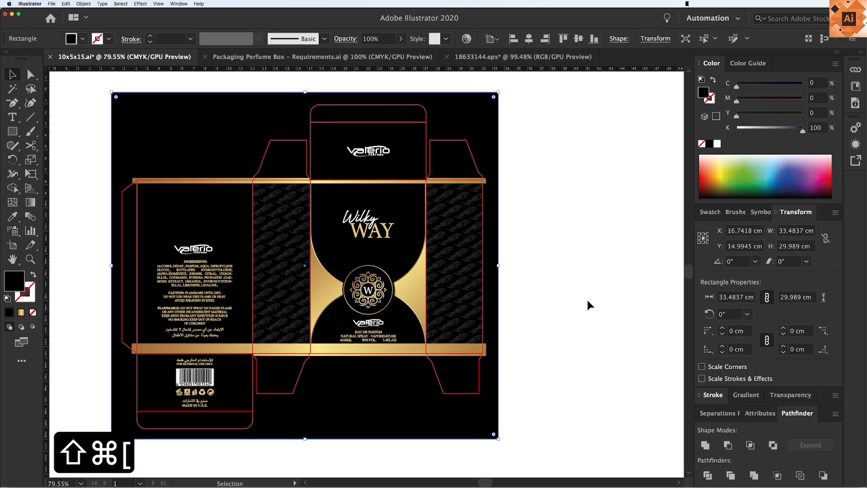
key(v)
click(501, 356)
Move the barcode and icons group from the back panel's bottom flap to below the front panel, checking the Packmage template in Chrome
drag(214, 379, 385, 381)
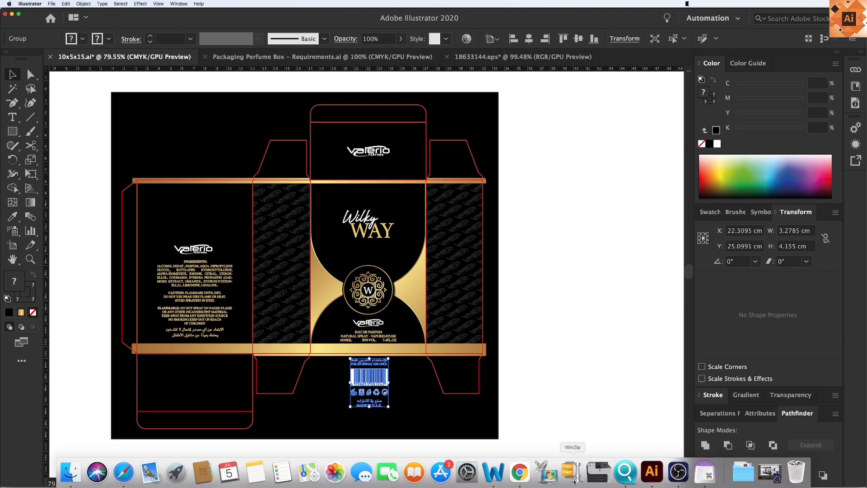
click(520, 472)
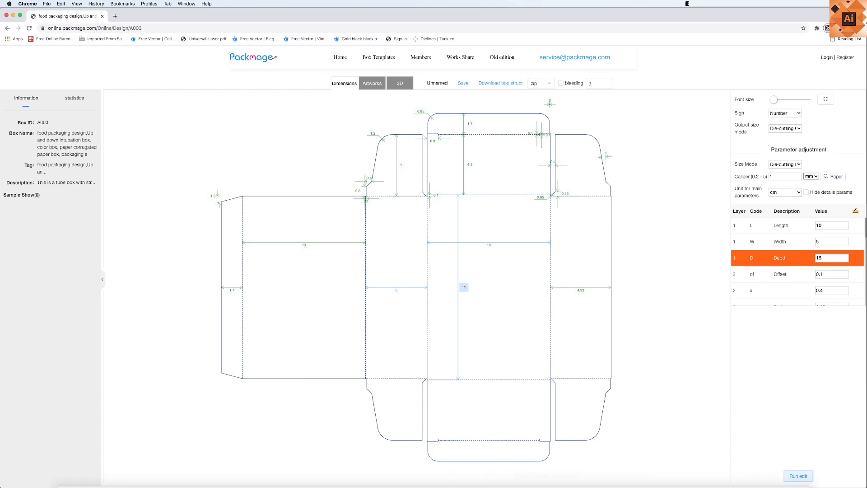
click(652, 470)
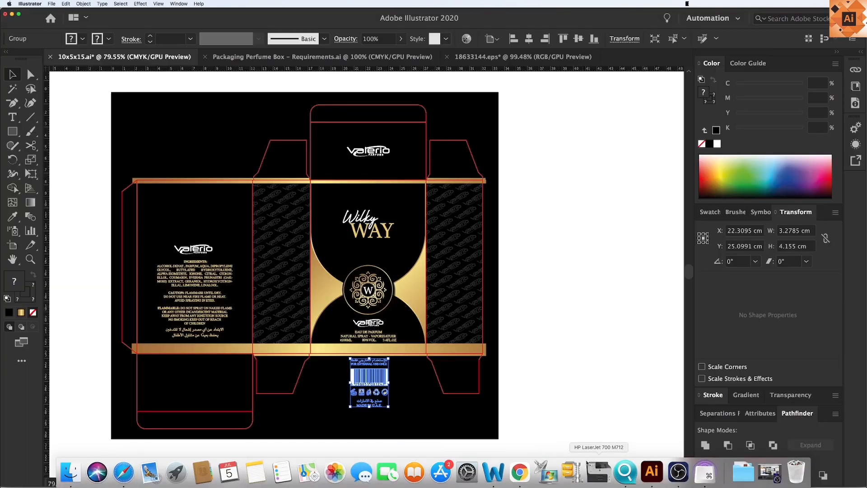
click(556, 380)
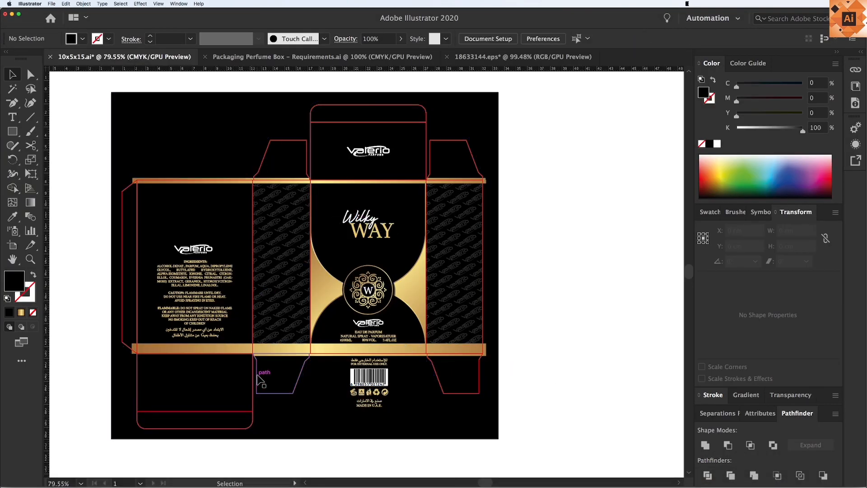
click(255, 378)
click(673, 38)
key(BackSpace)
key(z)
drag(255, 290, 541, 437)
key(v)
key(cmd+z)
key(v)
click(608, 277)
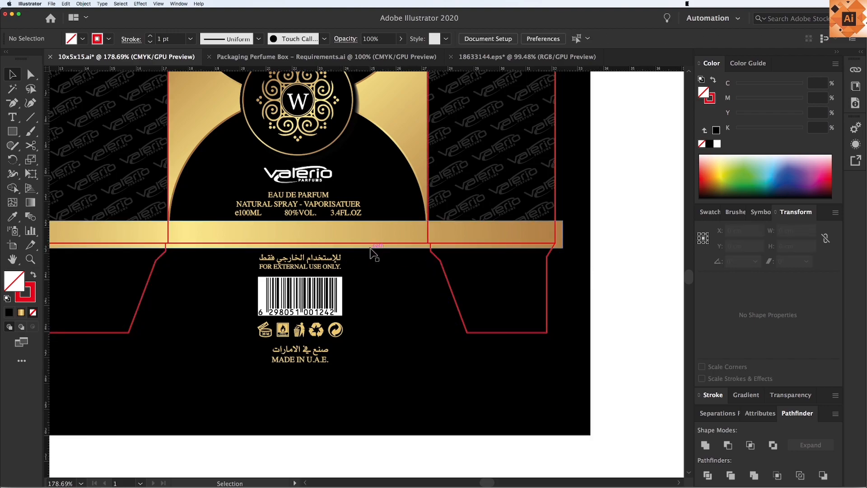
Raise the lower edge of the bottom gold band to the box's fold line, making the band about 0.87 cm high
click(373, 253)
key(v)
drag(278, 261, 330, 276)
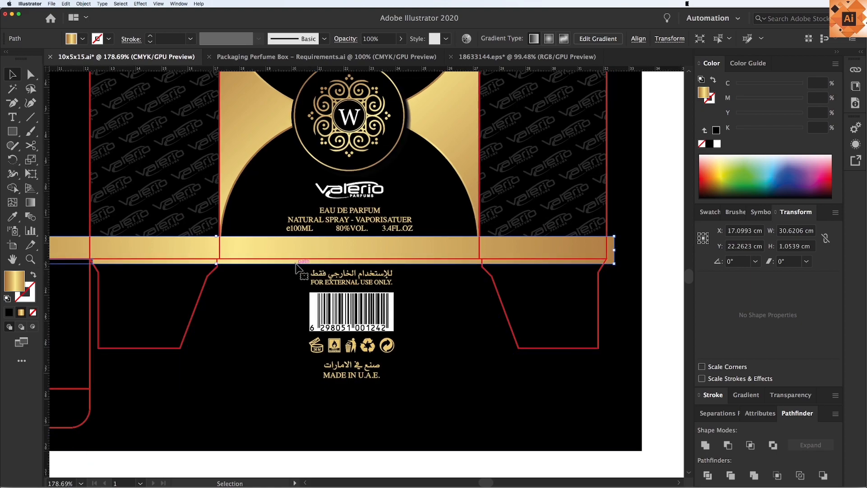
double_click(297, 266)
key(a)
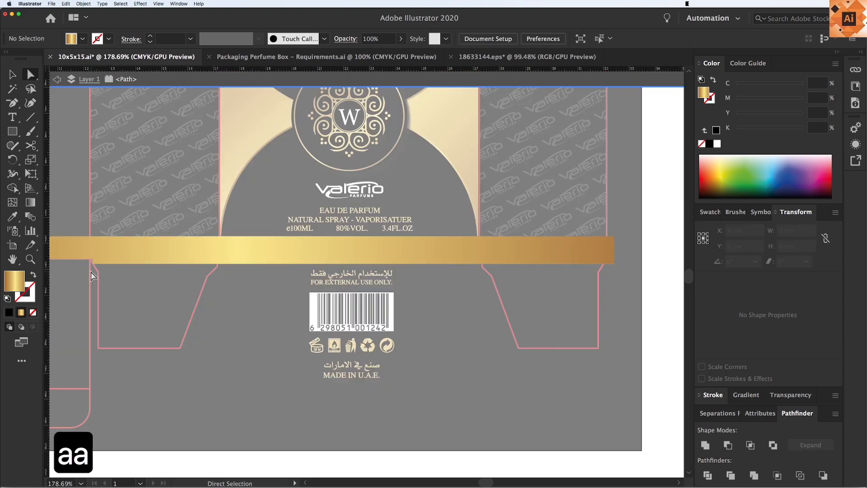
drag(614, 265, 614, 262)
key(v)
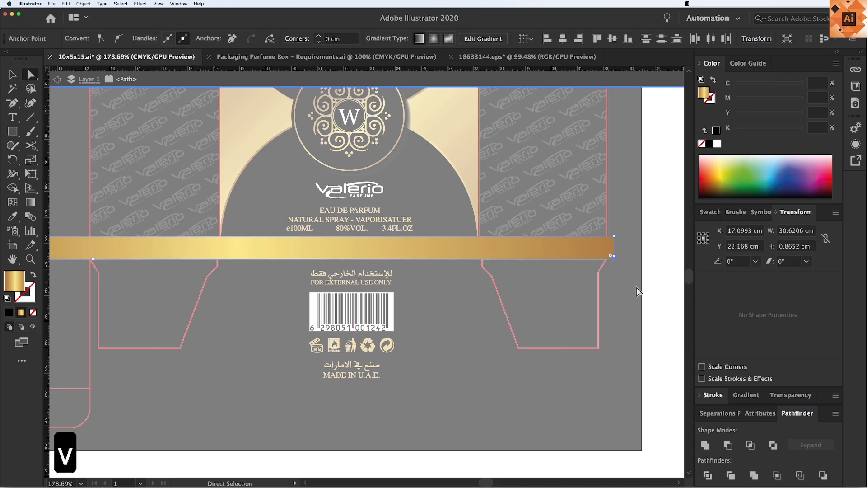
double_click(640, 292)
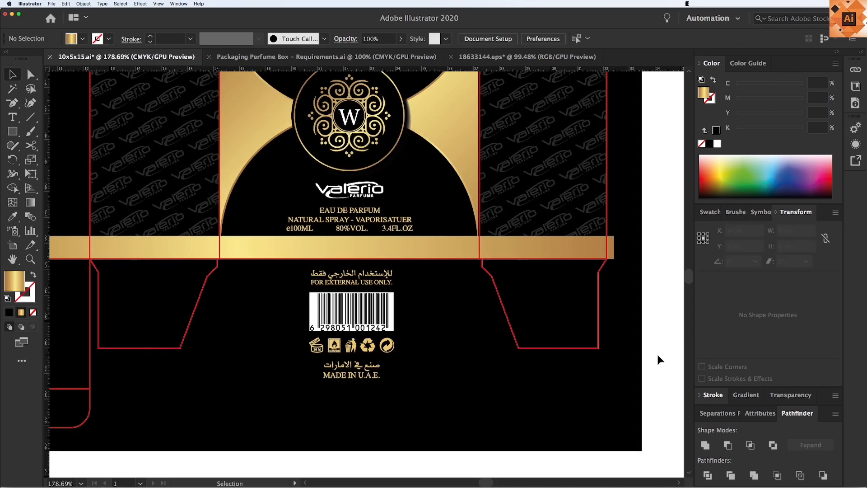
Select all the red dieline strokes by their shared appearance and delete them from the artwork
key(super+minus)
key(super+minus)
key(super+minus)
key(space)
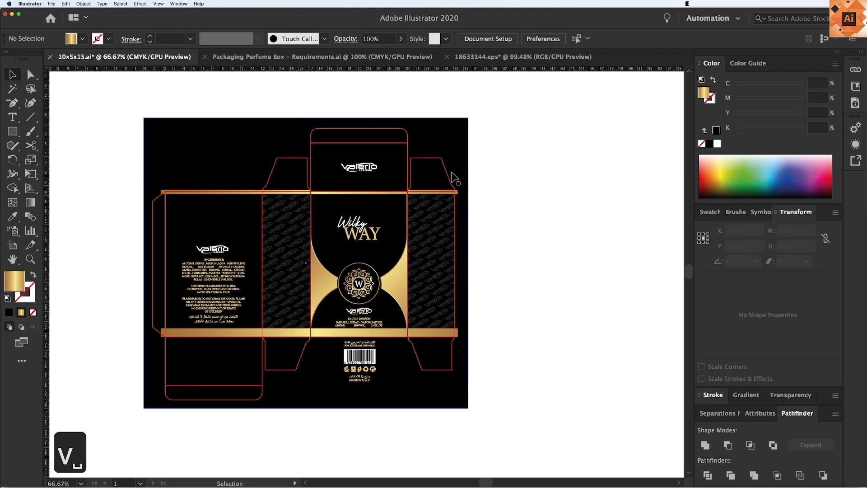
click(448, 174)
click(671, 40)
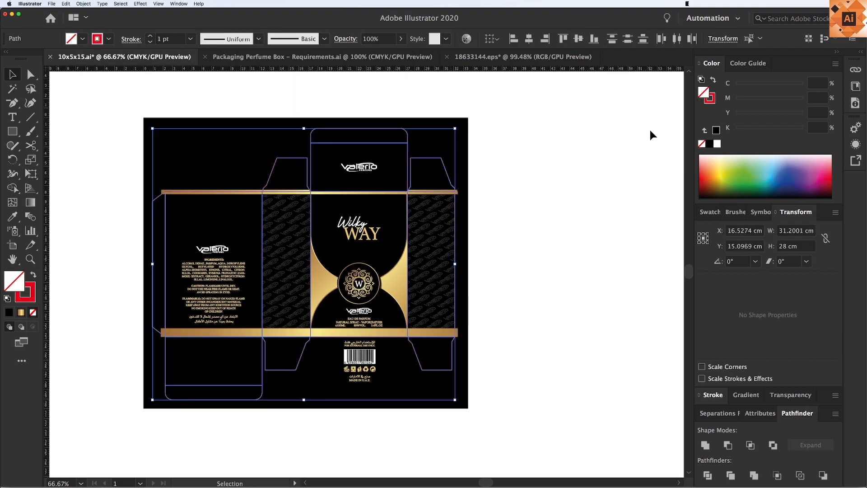
key(BackSpace)
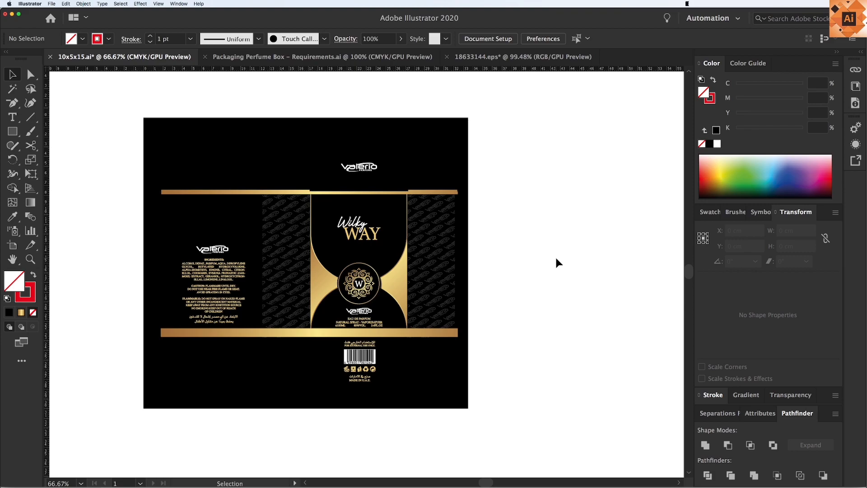
Save the artwork as an Adobe PDF named "3d file" in the Packaging Design Course folder, using the [Press Quality] preset
key(shift+super+s)
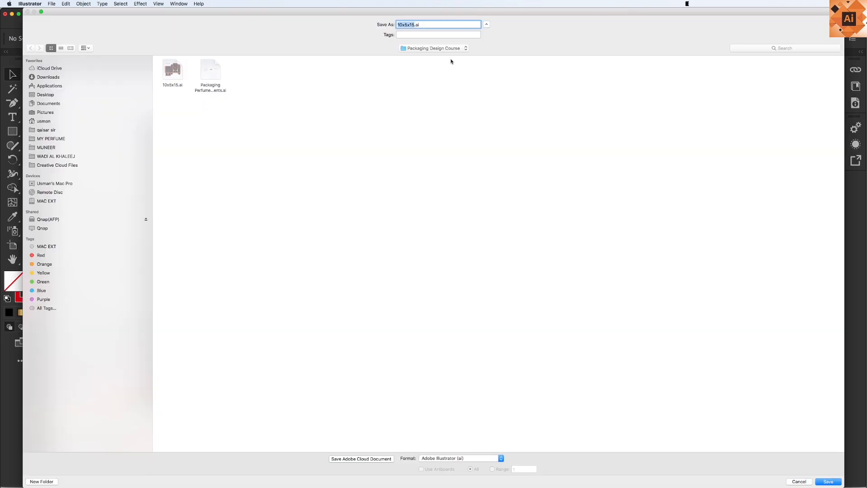
click(448, 48)
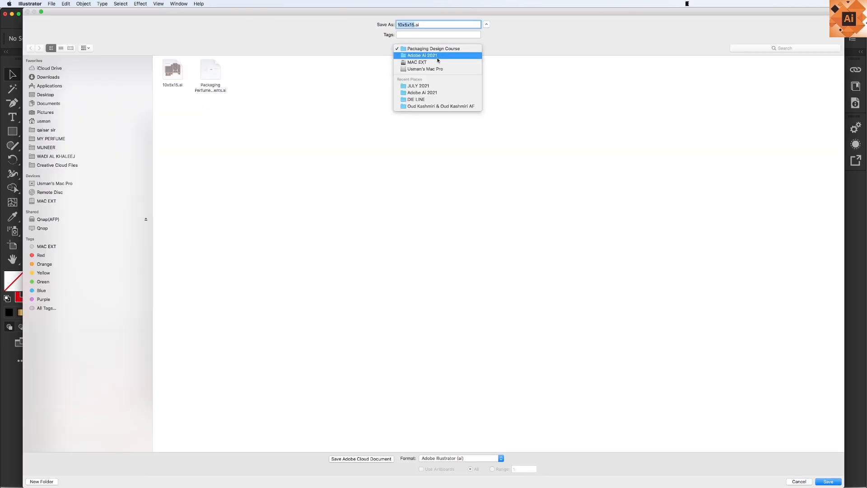
click(362, 103)
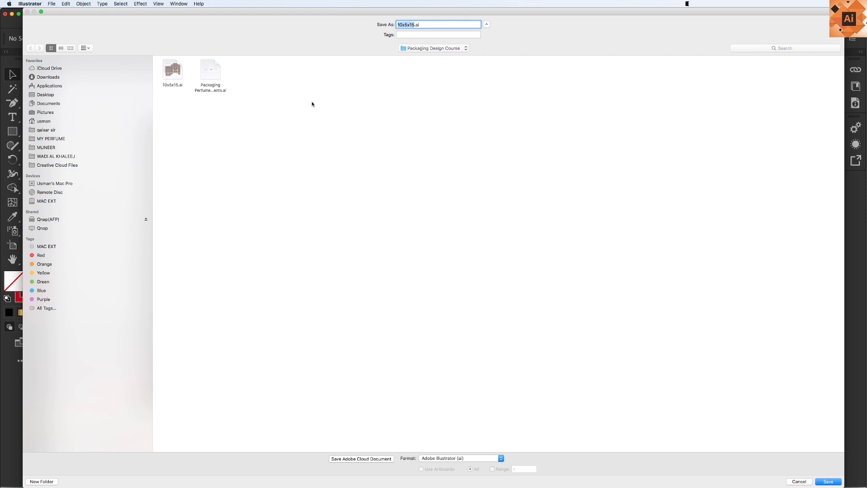
text(3d fi)
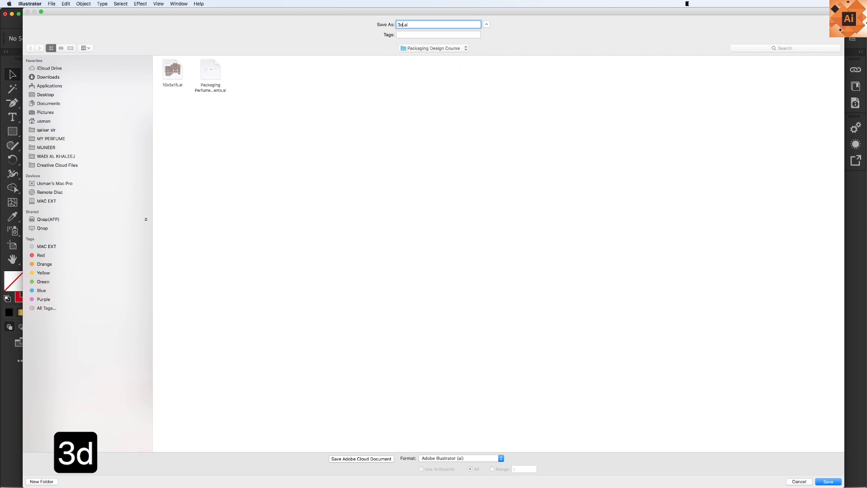
text(le)
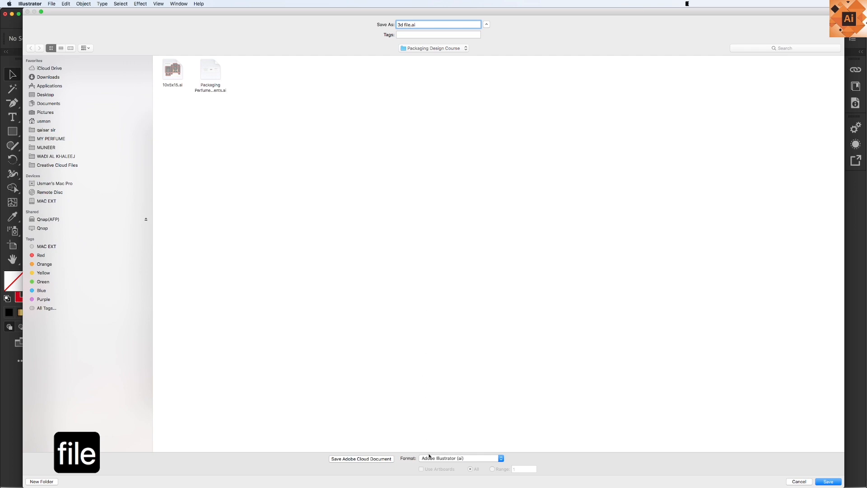
click(441, 458)
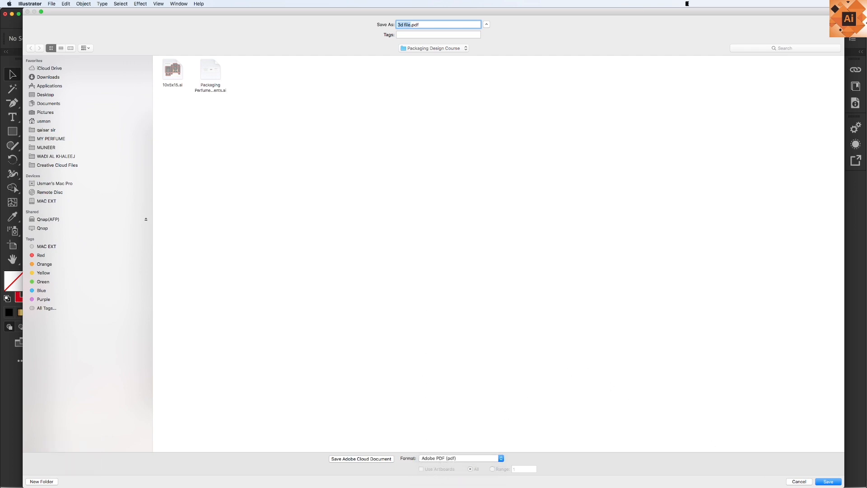
click(828, 482)
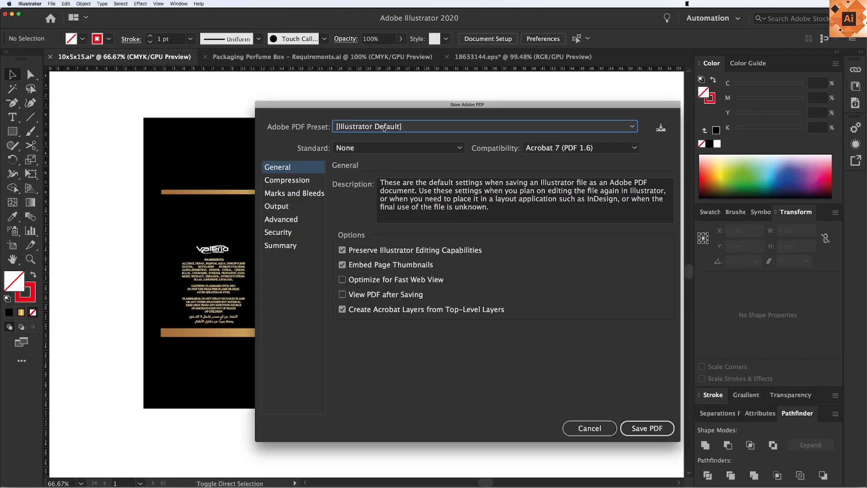
click(383, 129)
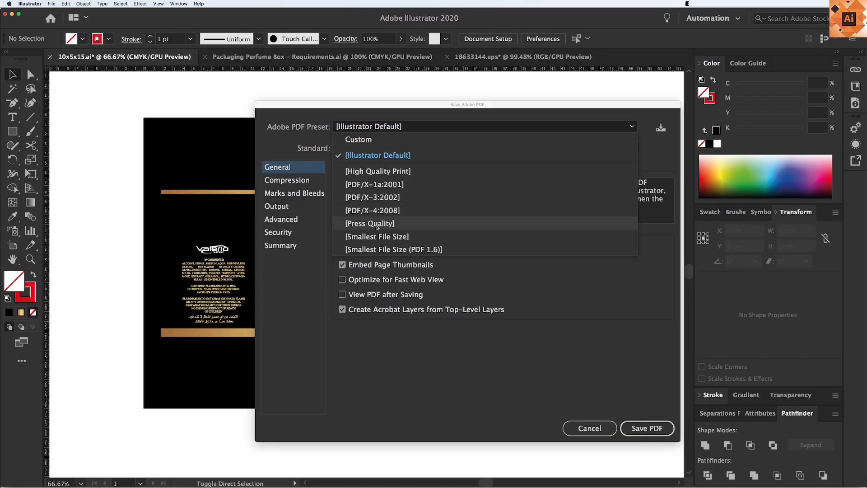
click(377, 224)
click(647, 428)
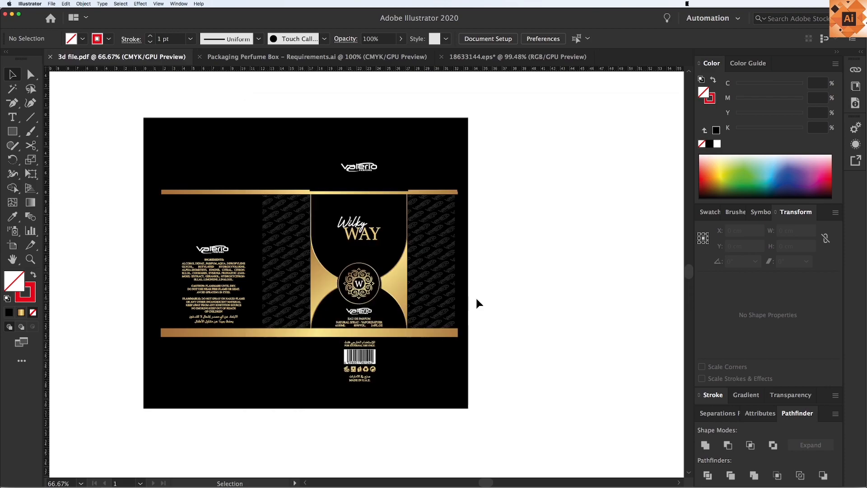
Switch to Packmage in Chrome, load 3d file.pdf as the box's front artwork and align its panels with the dieline
mouse_move(563, 487)
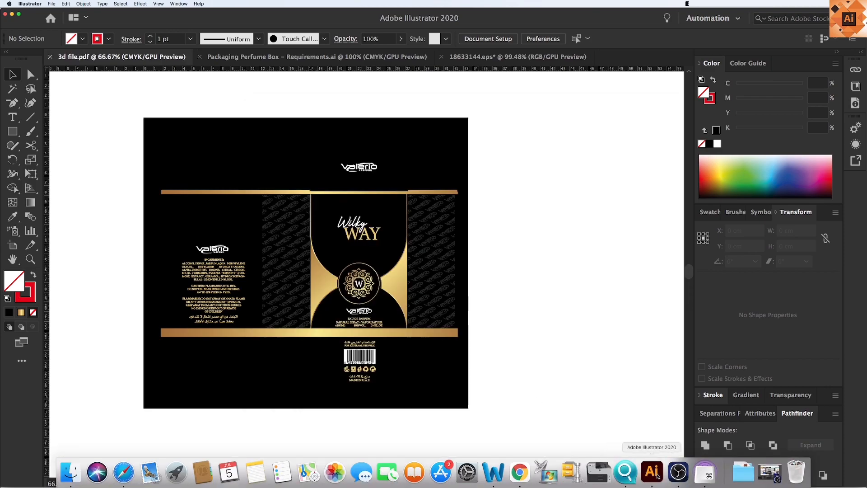
click(519, 472)
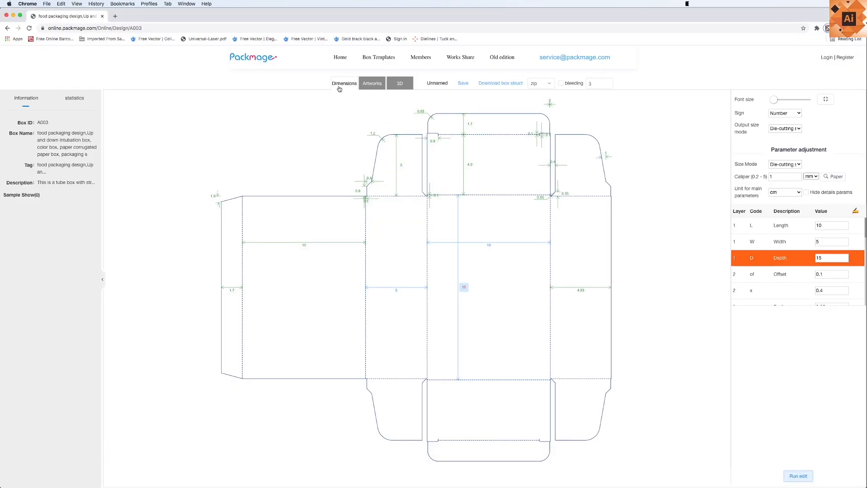
click(379, 85)
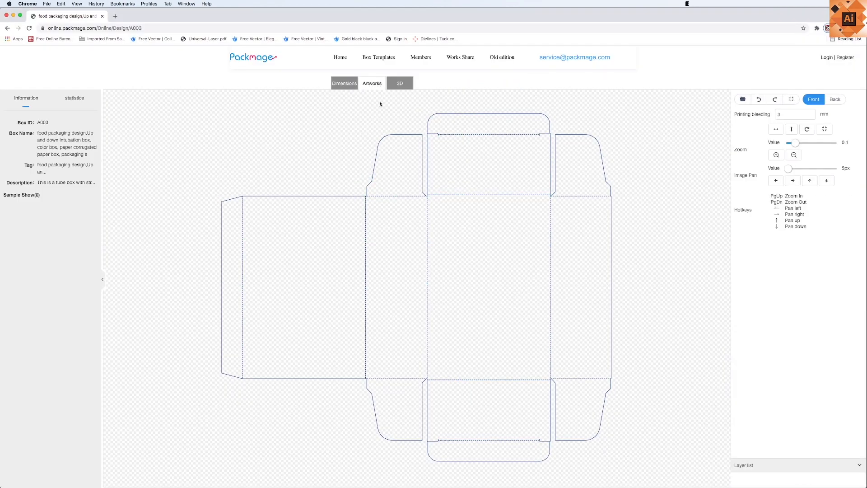
click(743, 101)
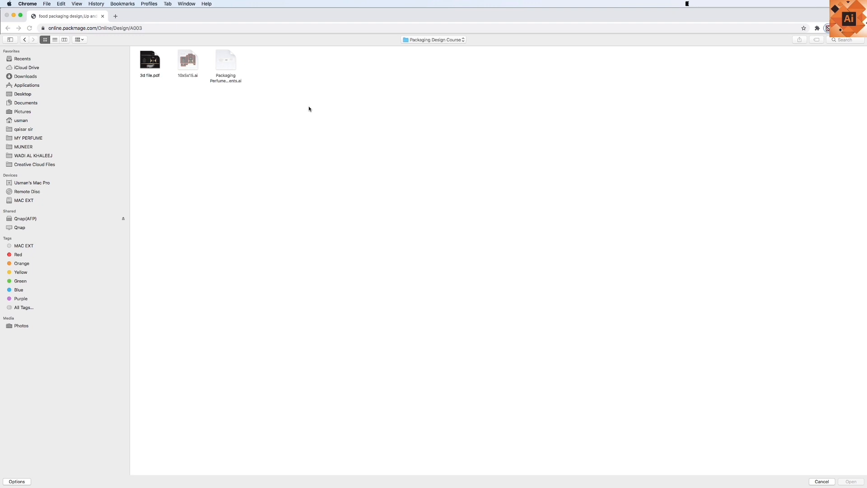
click(151, 66)
click(850, 482)
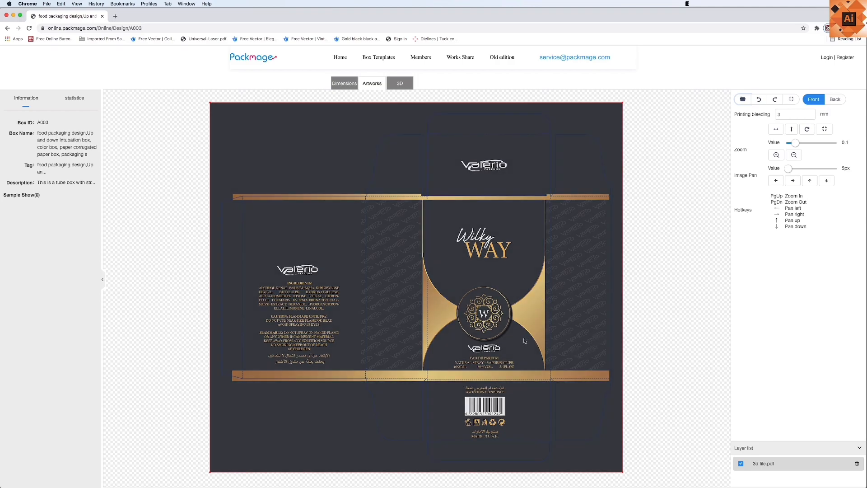
drag(522, 342, 528, 340)
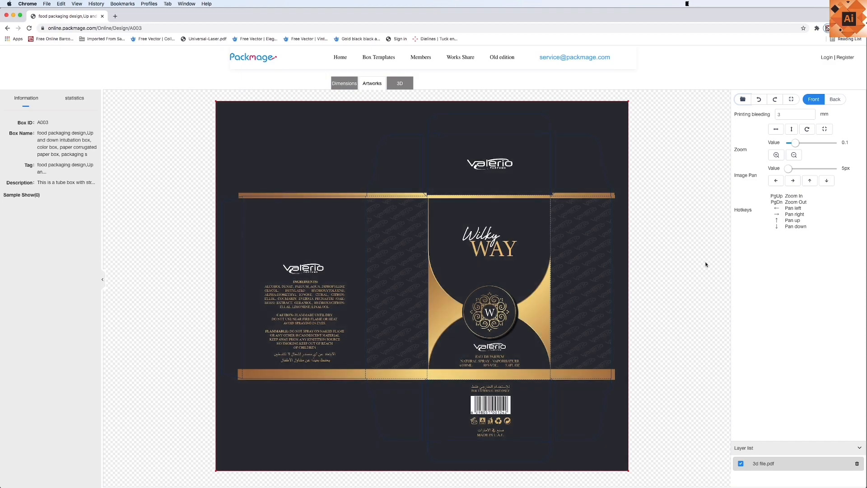
Show the box in 3D, zoom in on it, and play the automatic rotation and folding animations
click(402, 85)
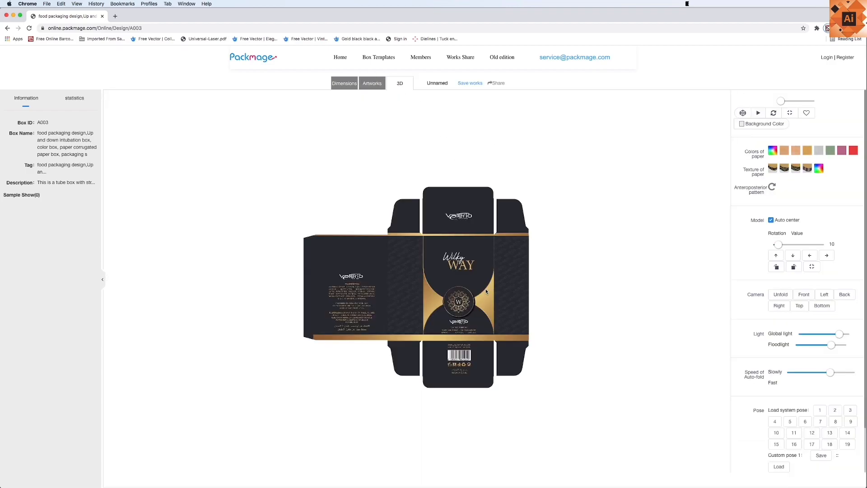
scroll(487, 291, up, 8)
drag(486, 292, 479, 372)
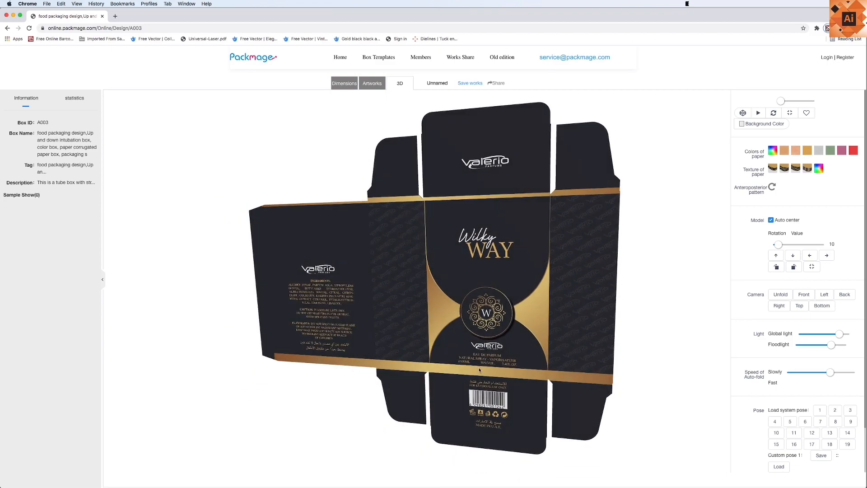
click(774, 113)
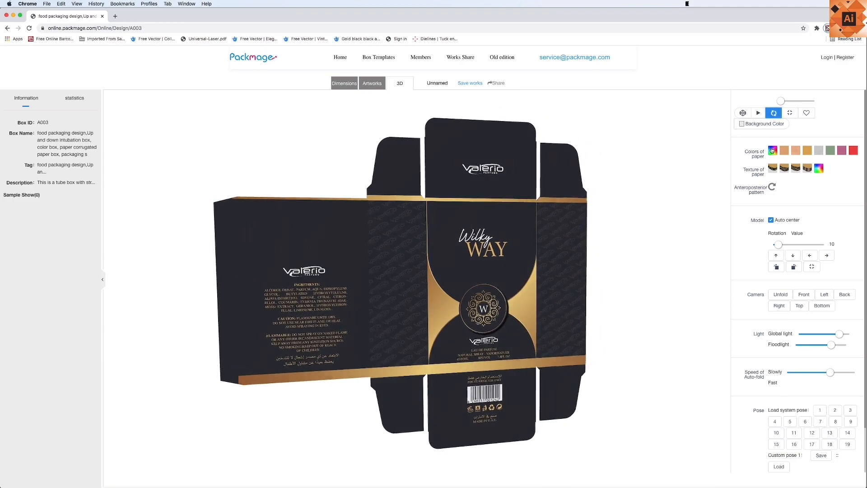
click(758, 112)
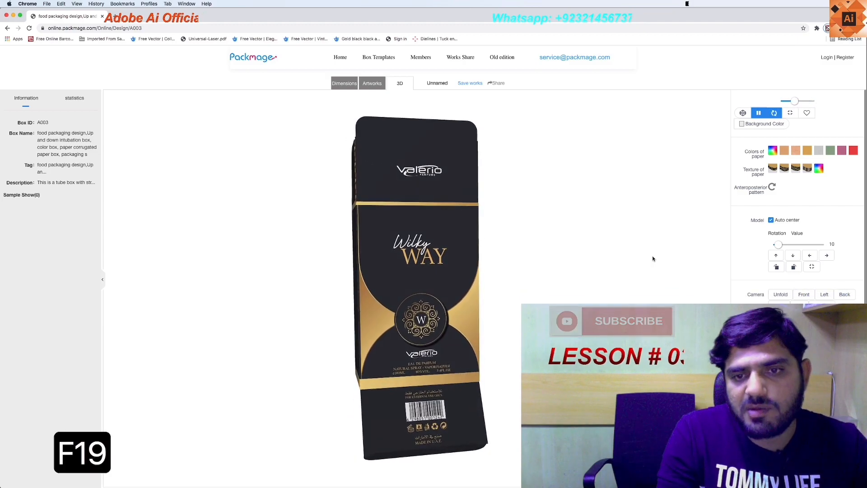
Stop the folding and rotation animations and fold the 3D box completely closed, viewed at an angle from the front
click(759, 113)
click(774, 113)
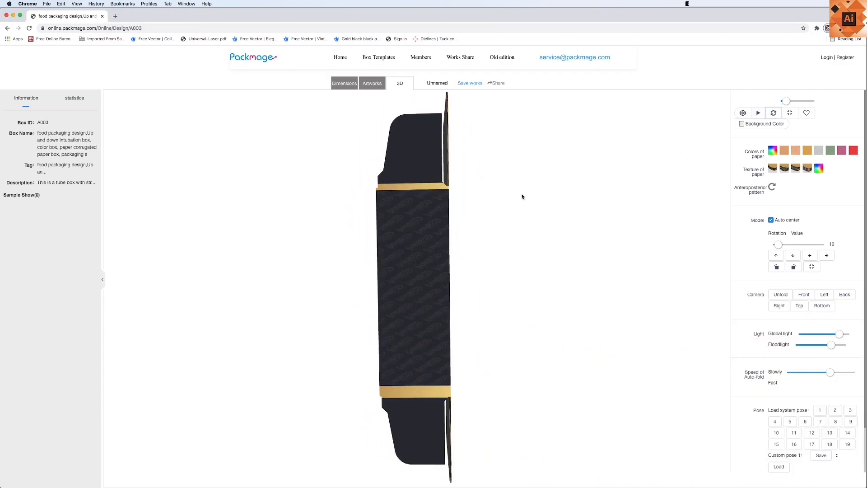
drag(415, 275, 300, 267)
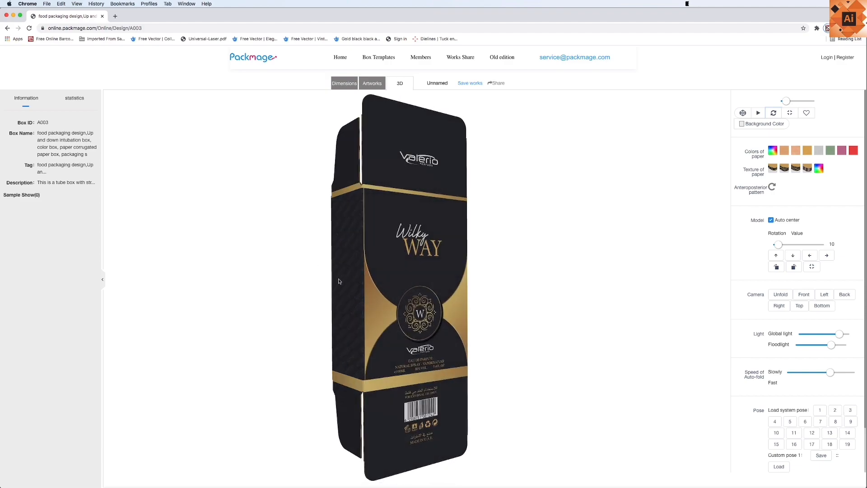
drag(781, 104, 815, 101)
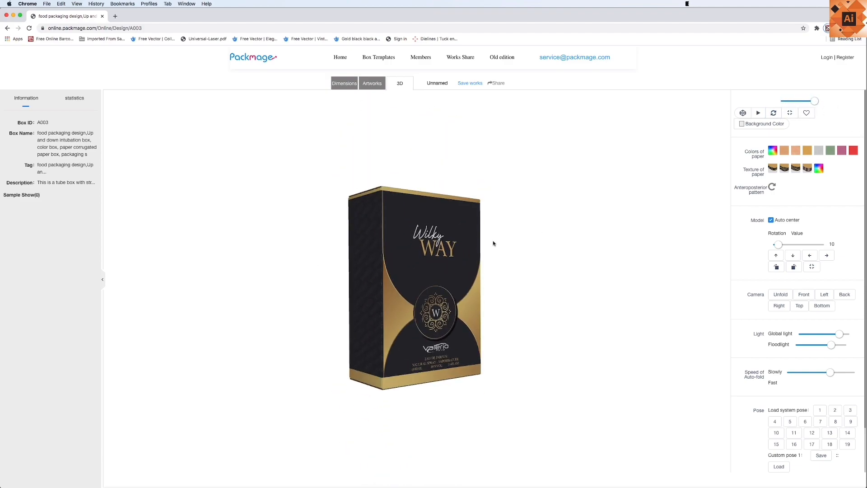
scroll(496, 256, up, 5)
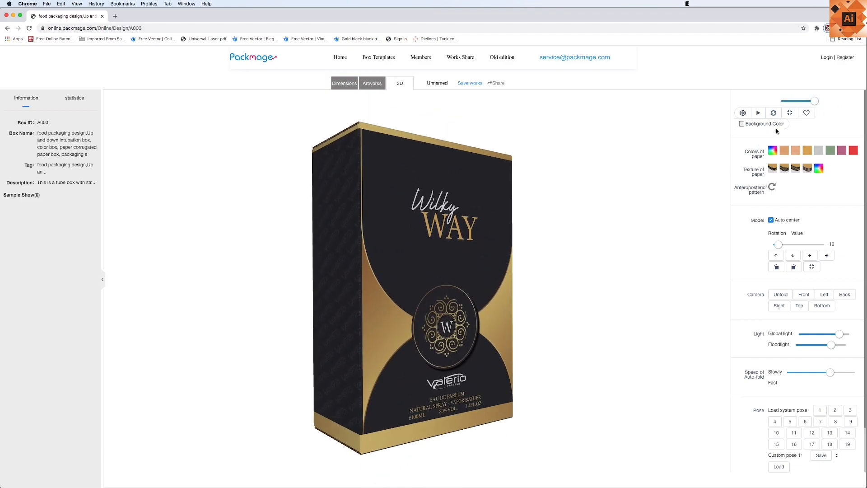
Examine the closed box with automatic rotation on and in several system poses, ending with pose 3, and reset the view
click(773, 113)
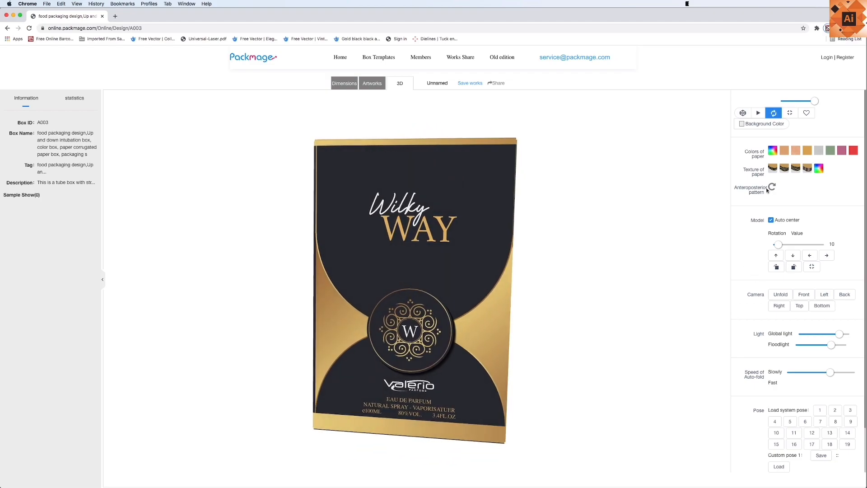
click(805, 423)
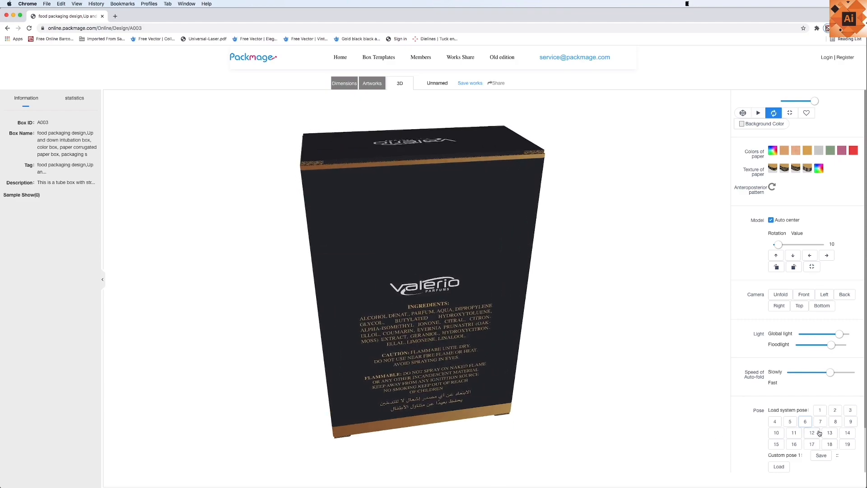
click(823, 424)
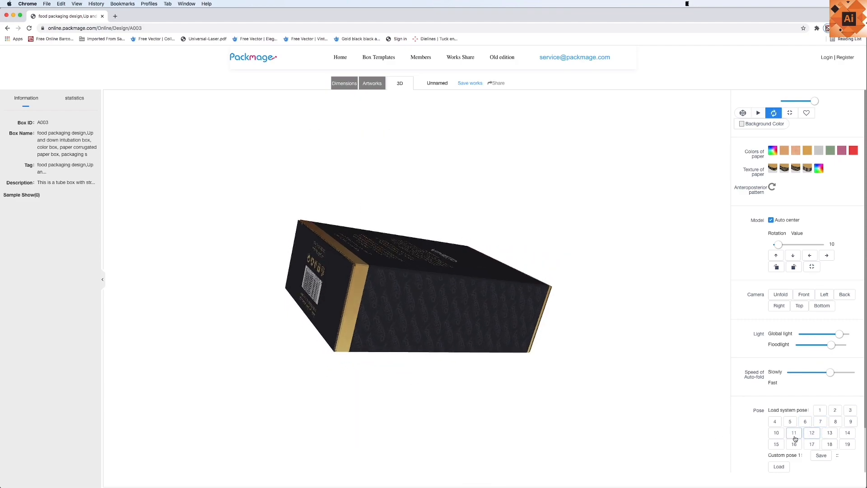
click(777, 445)
click(793, 444)
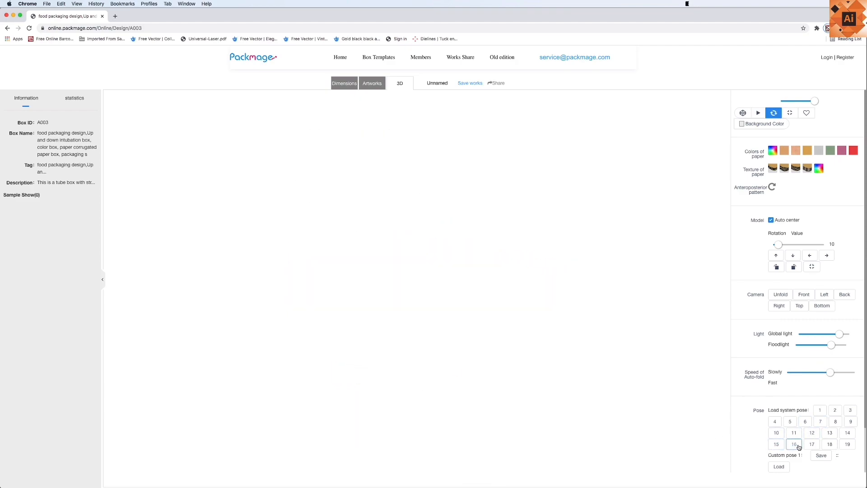
click(829, 444)
click(848, 433)
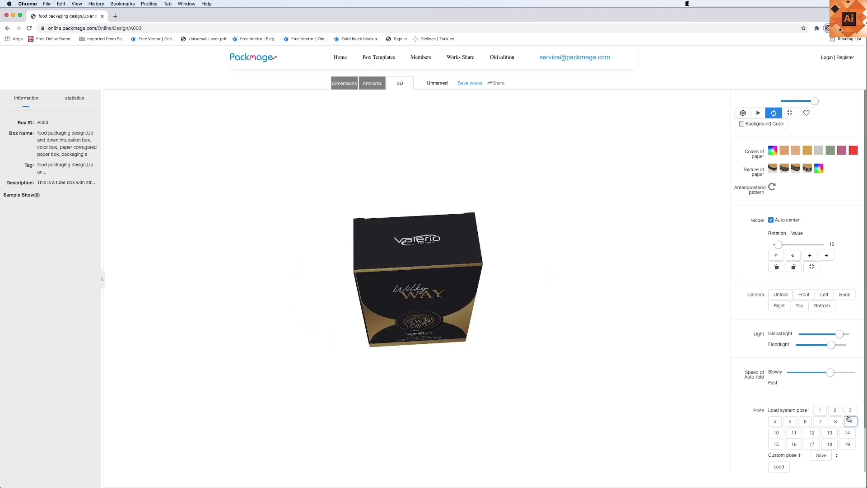
click(850, 410)
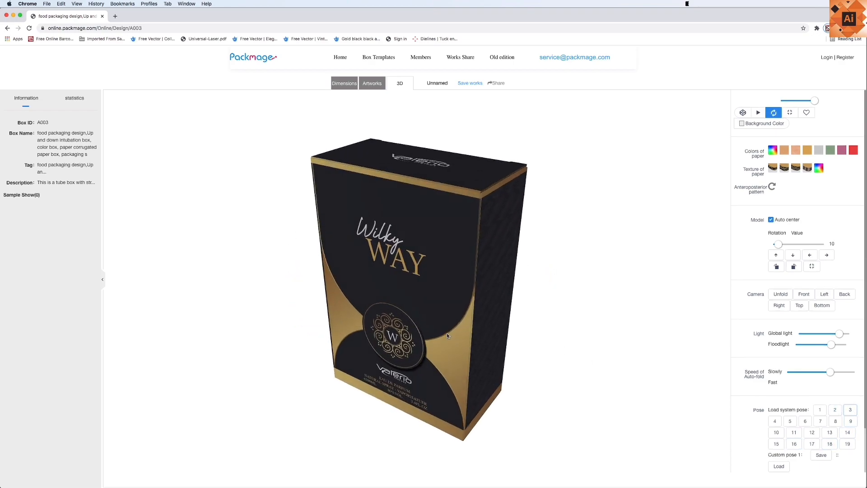
click(790, 113)
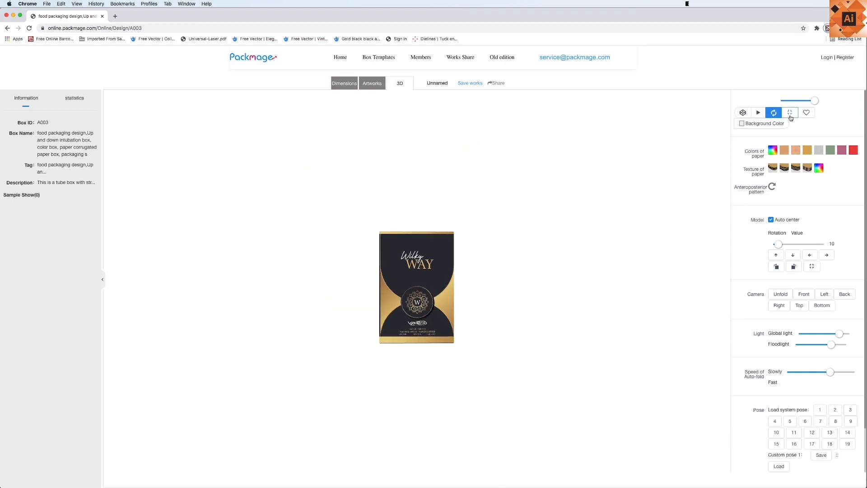